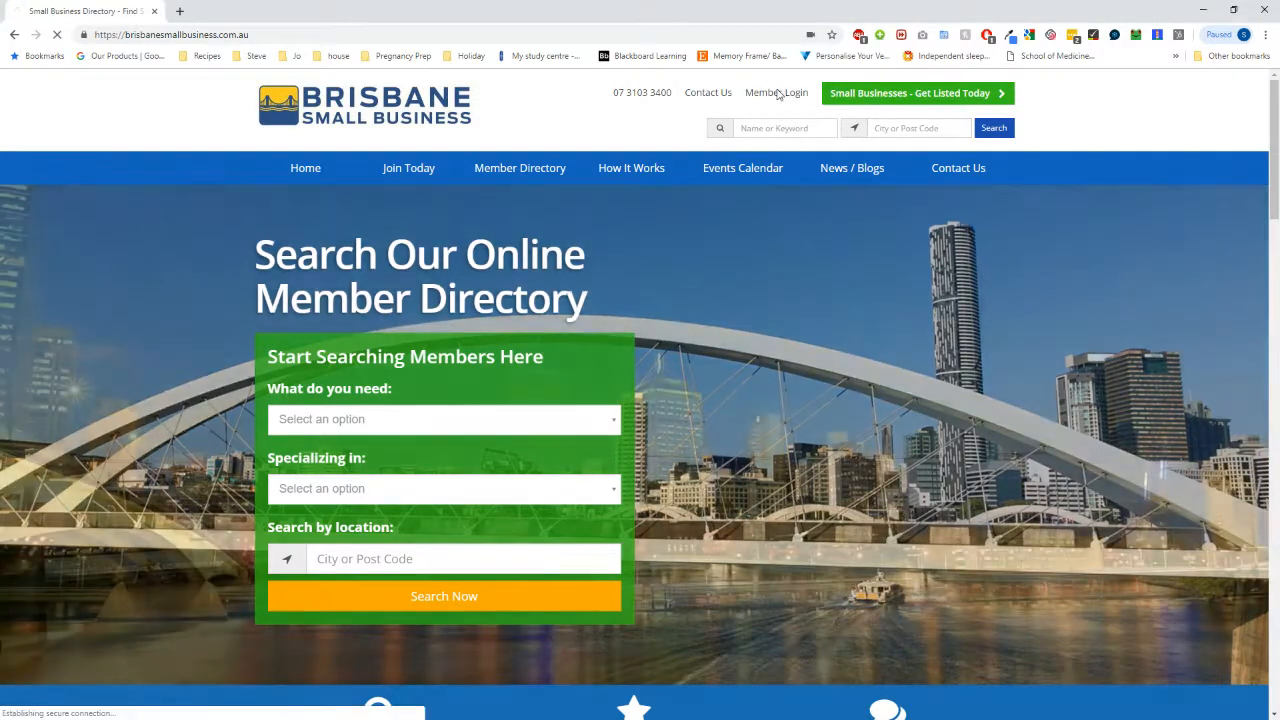
# Log in to the member account with the prefilled credentials and start a new website blog article.
pyautogui.click(776, 92)
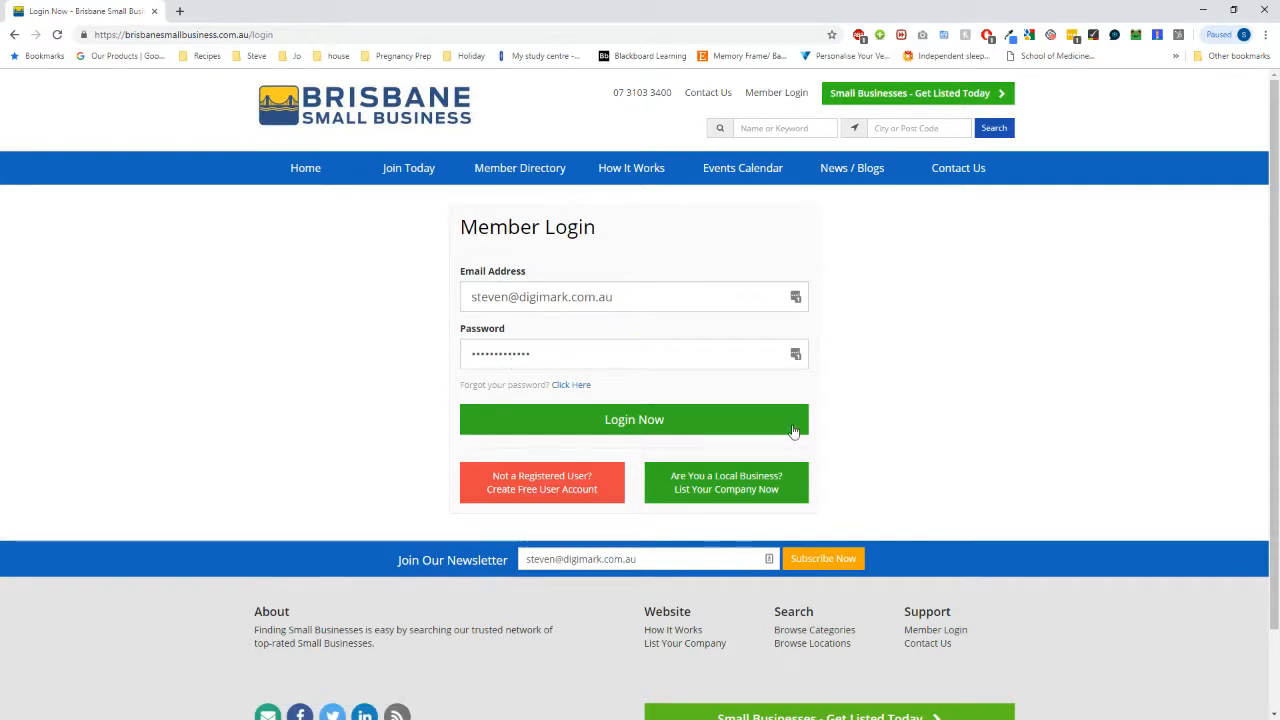
pyautogui.click(634, 420)
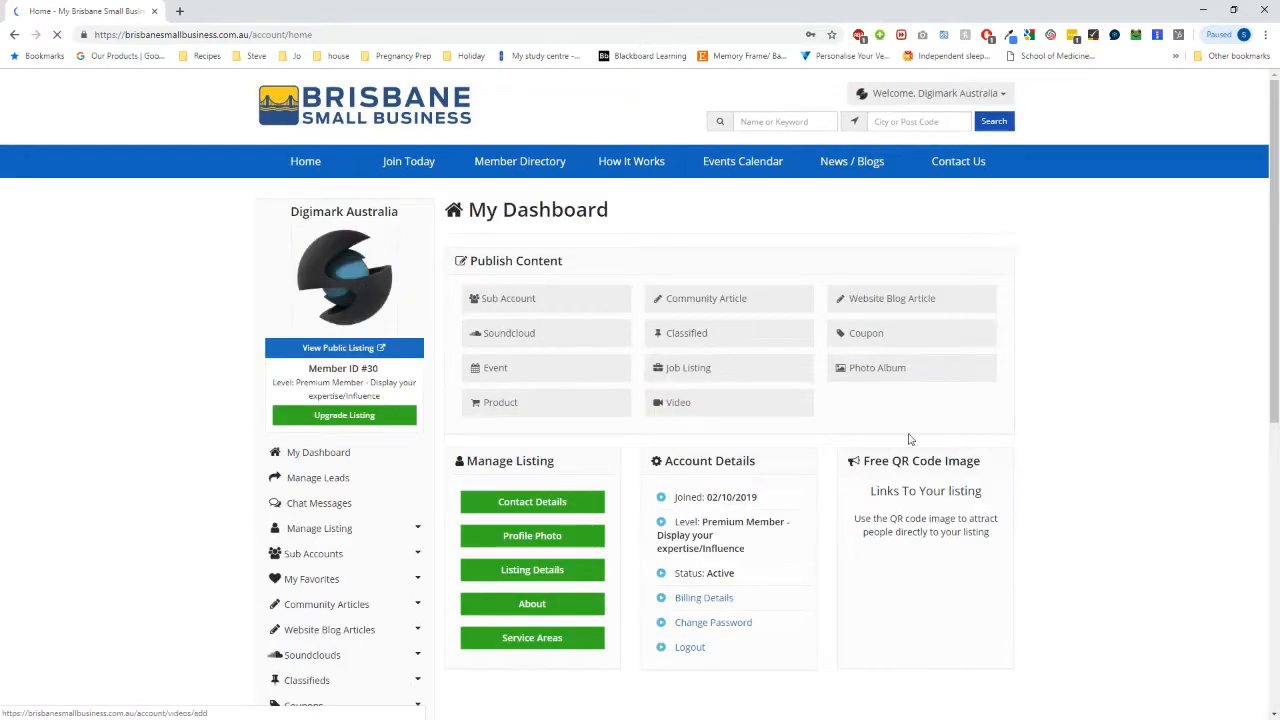
pyautogui.click(932, 305)
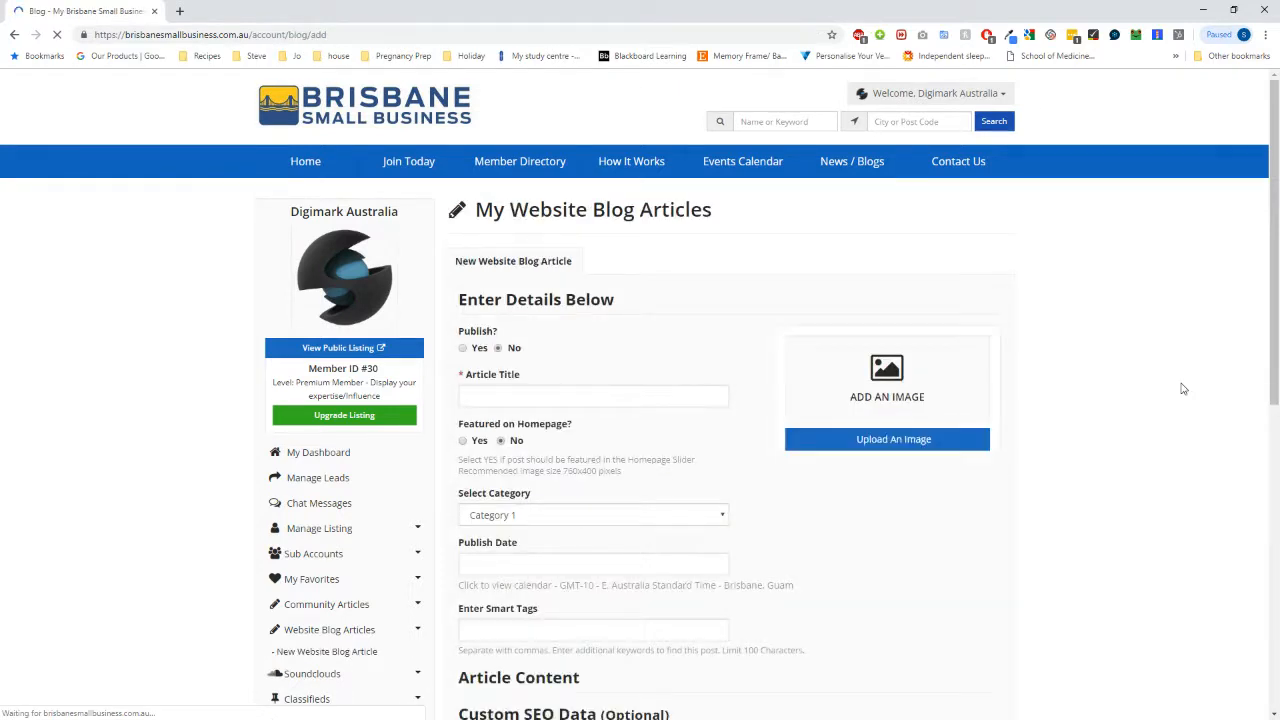
# Title the article "How To Write An SEO Friendly Blog Post" and set it to be featured on the homepage.
pyautogui.scroll(-1, 670, 507)
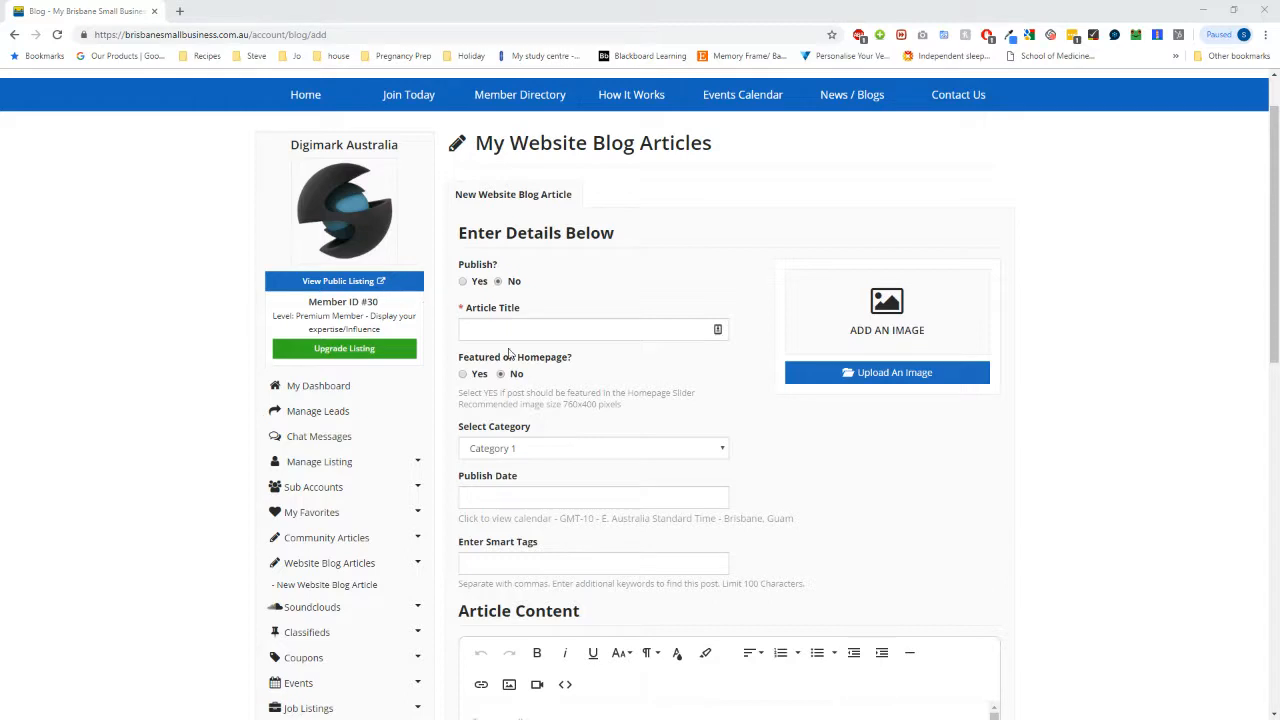
pyautogui.click(700, 330)
pyautogui.write('How To Write An SEO Friendly Blog Post')
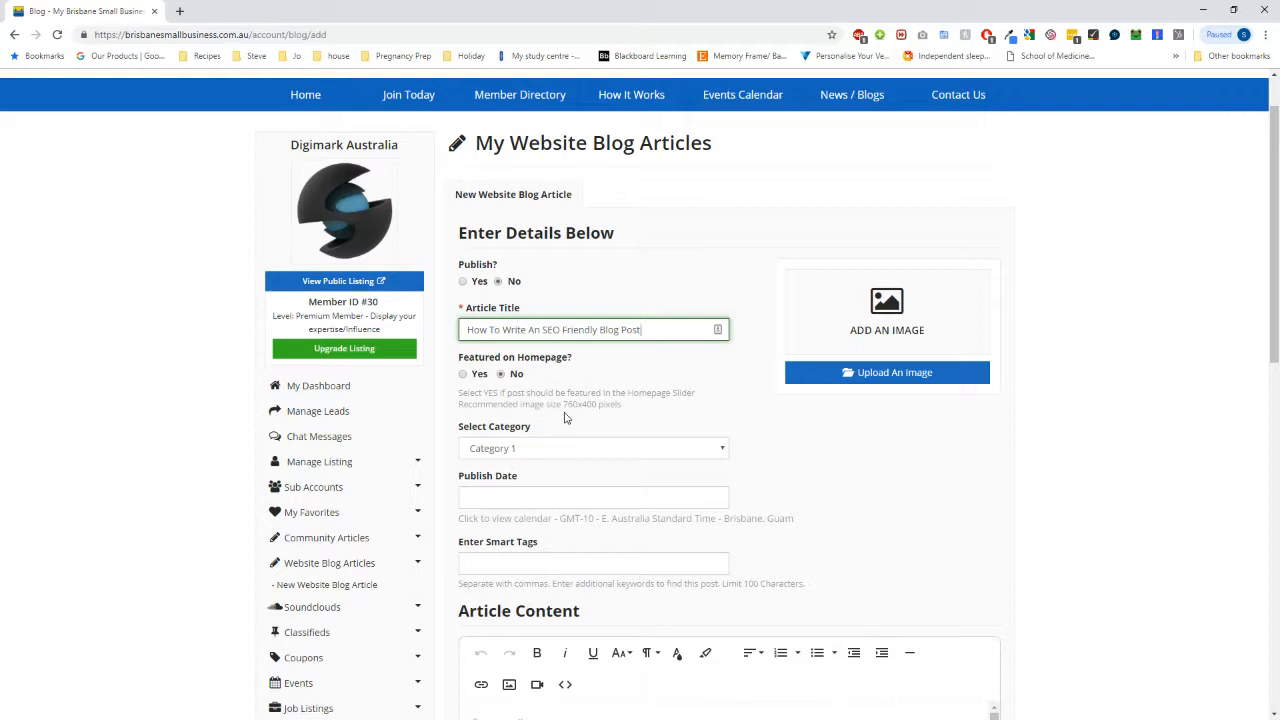
pyautogui.scroll(-1, 690, 429)
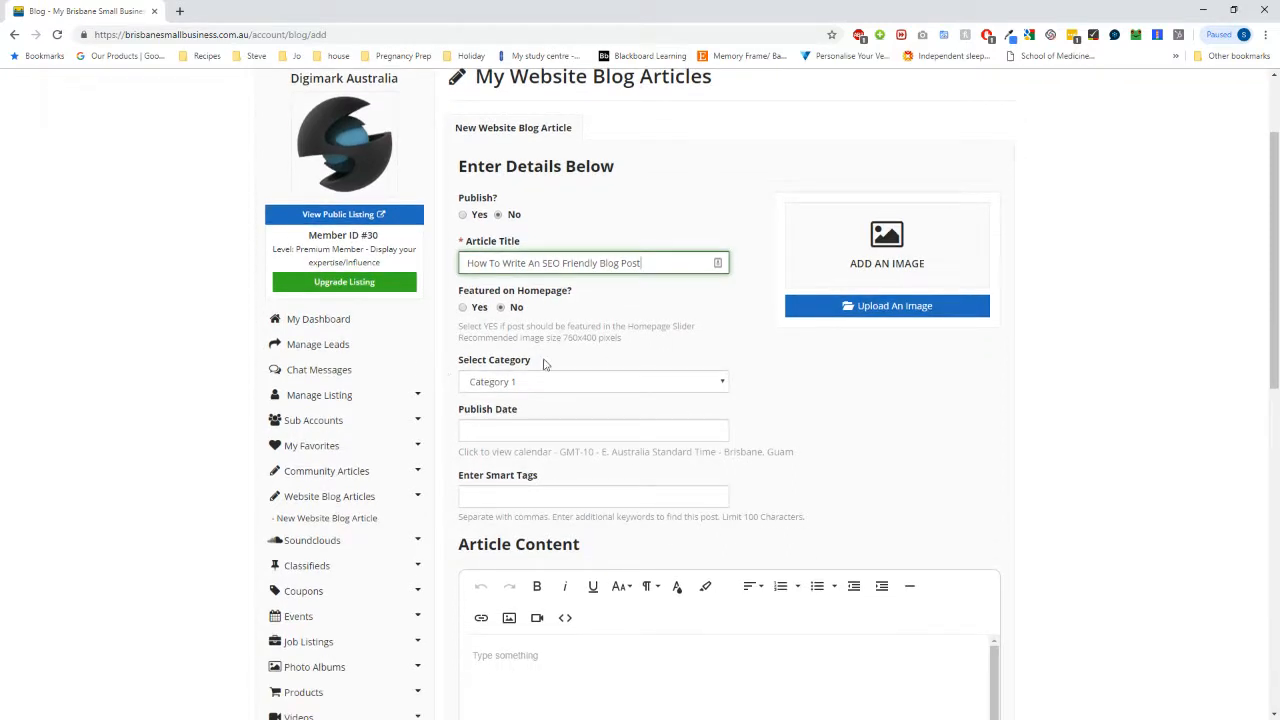
pyautogui.click(462, 307)
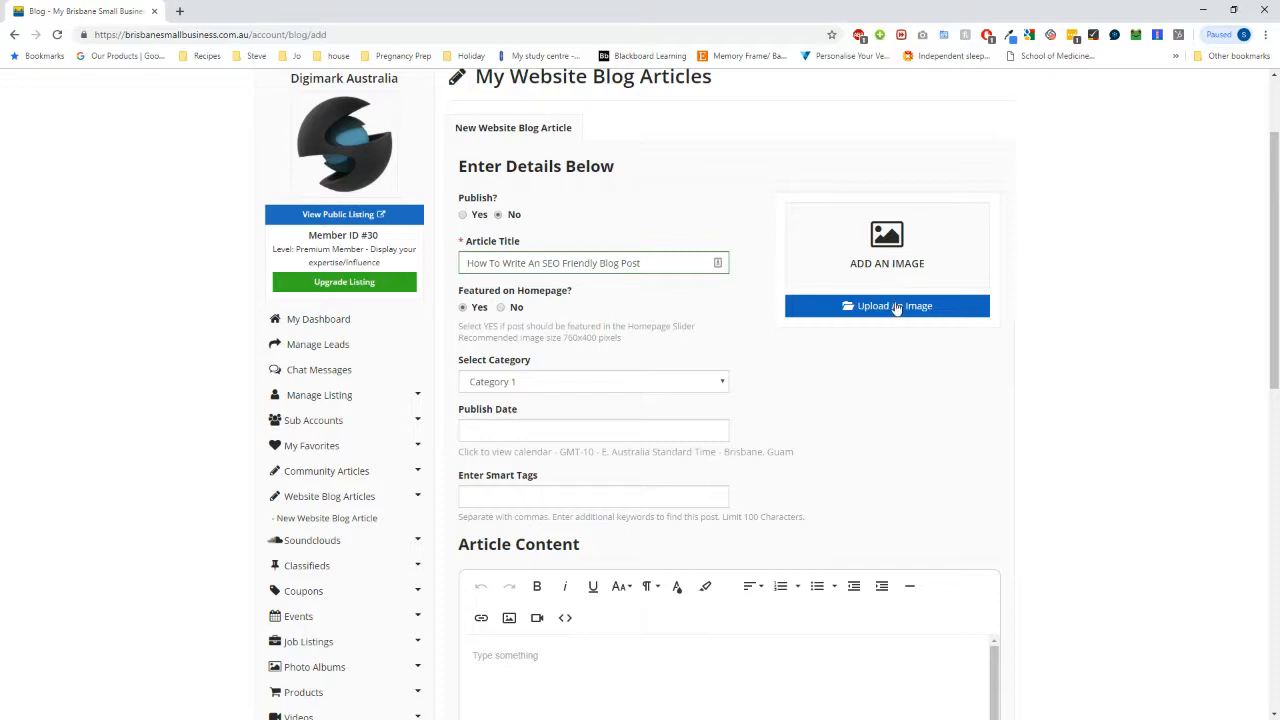
# Check the available article categories and keep Category 1 selected.
pyautogui.scroll(-1, 800, 437)
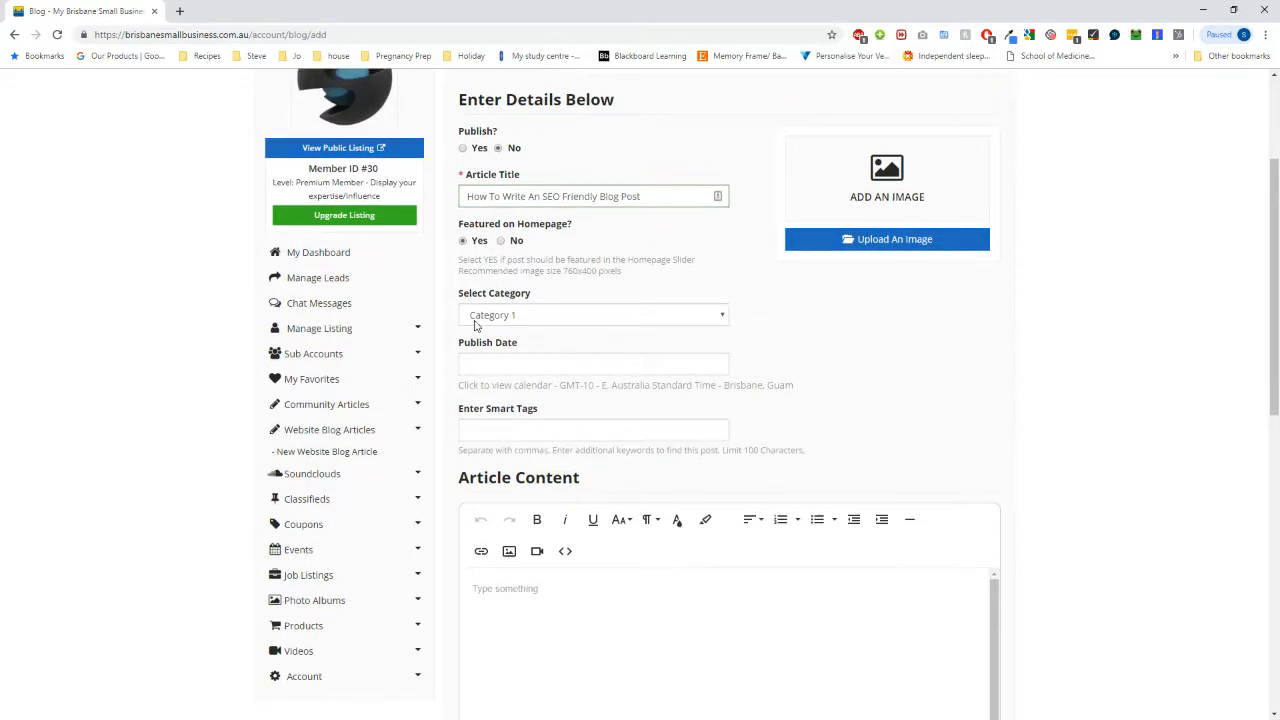
pyautogui.click(539, 317)
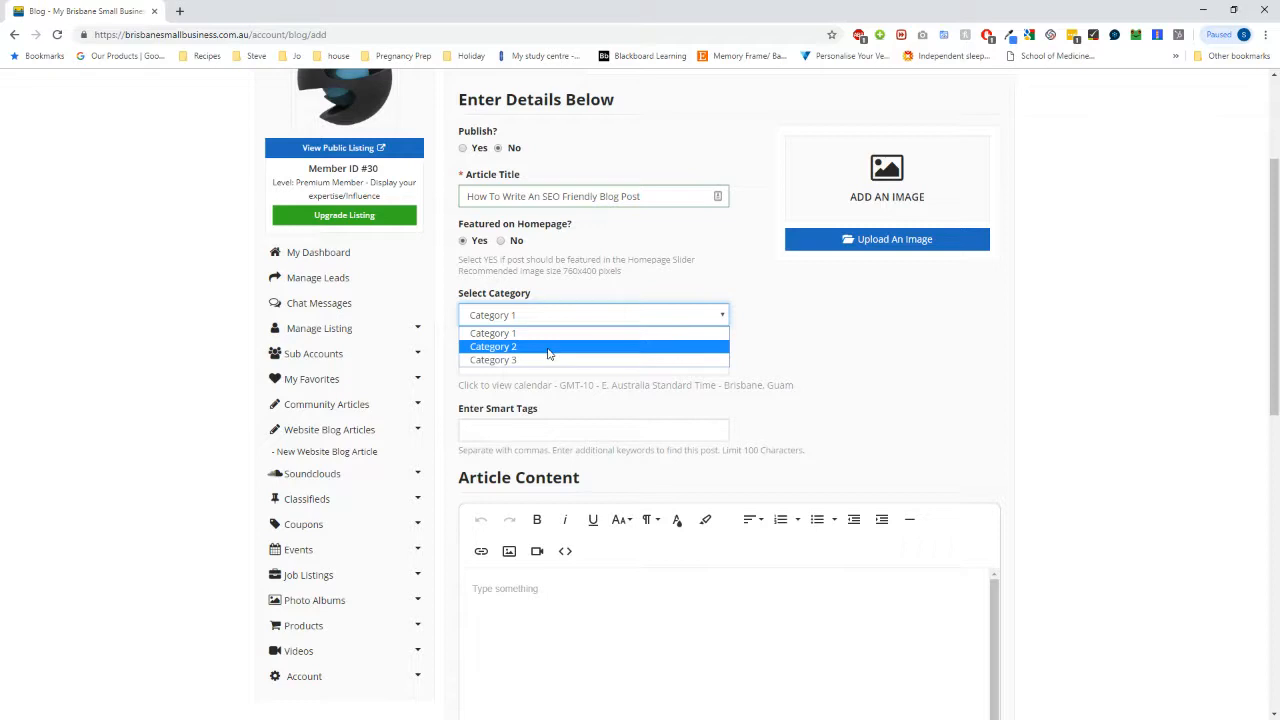
pyautogui.click(561, 322)
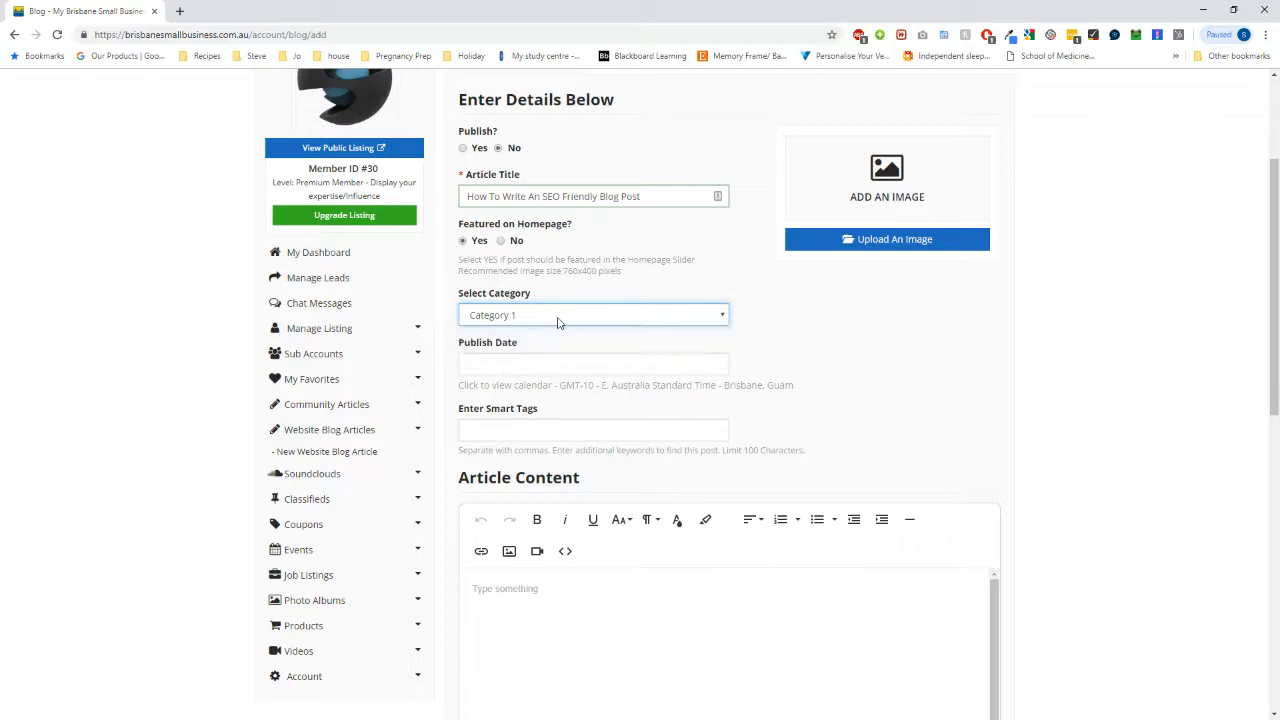
# Set the article's publish date to 11/11/19 02:43 PM.
pyautogui.click(495, 361)
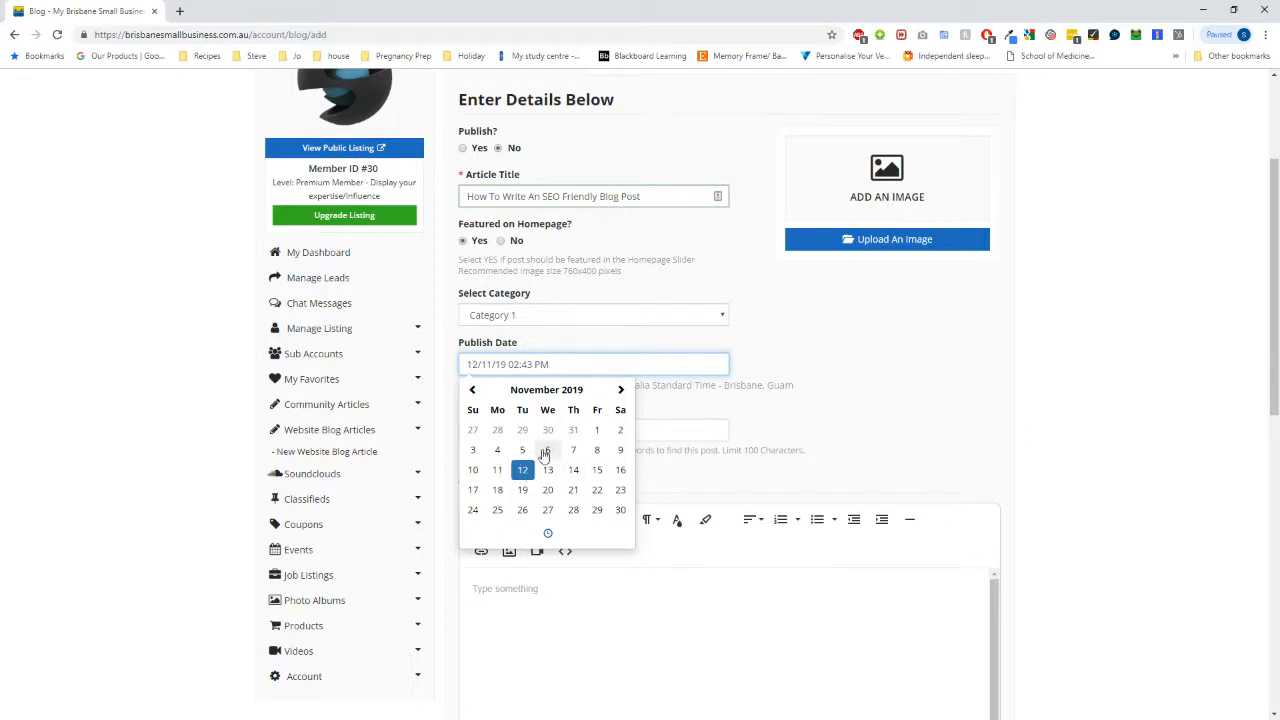
pyautogui.click(547, 469)
pyautogui.click(605, 472)
pyautogui.click(573, 509)
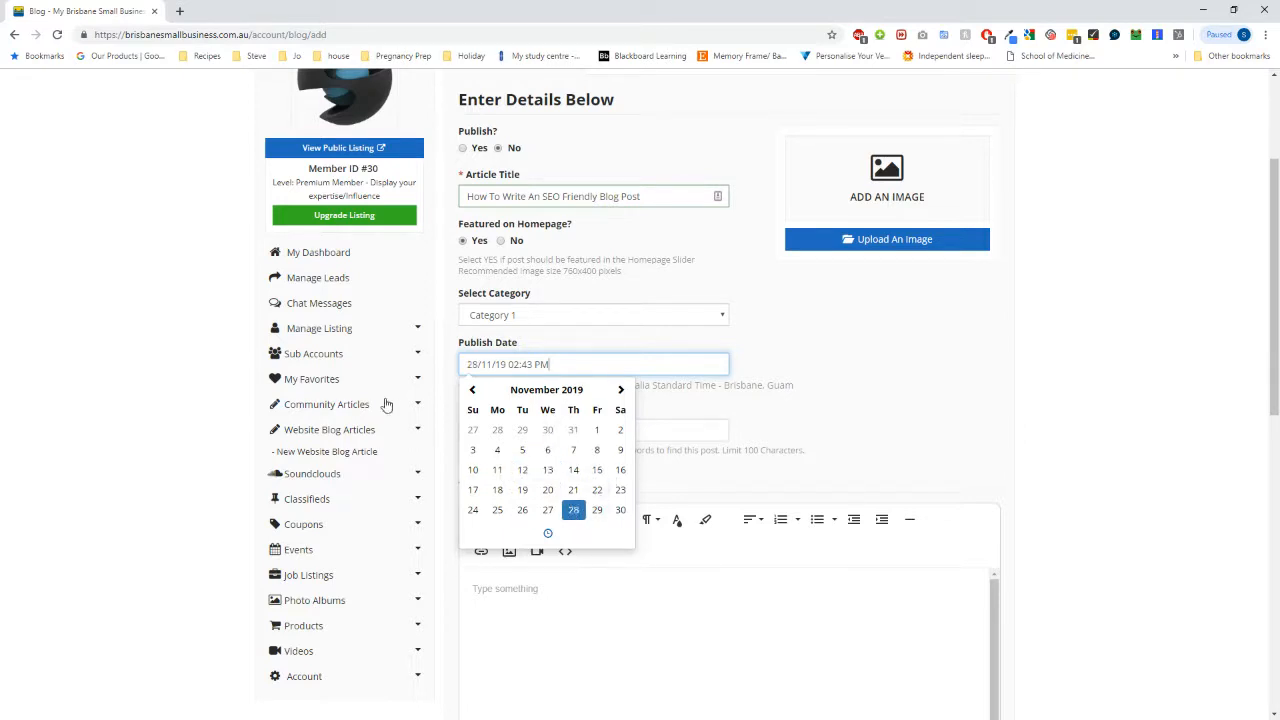
pyautogui.click(573, 429)
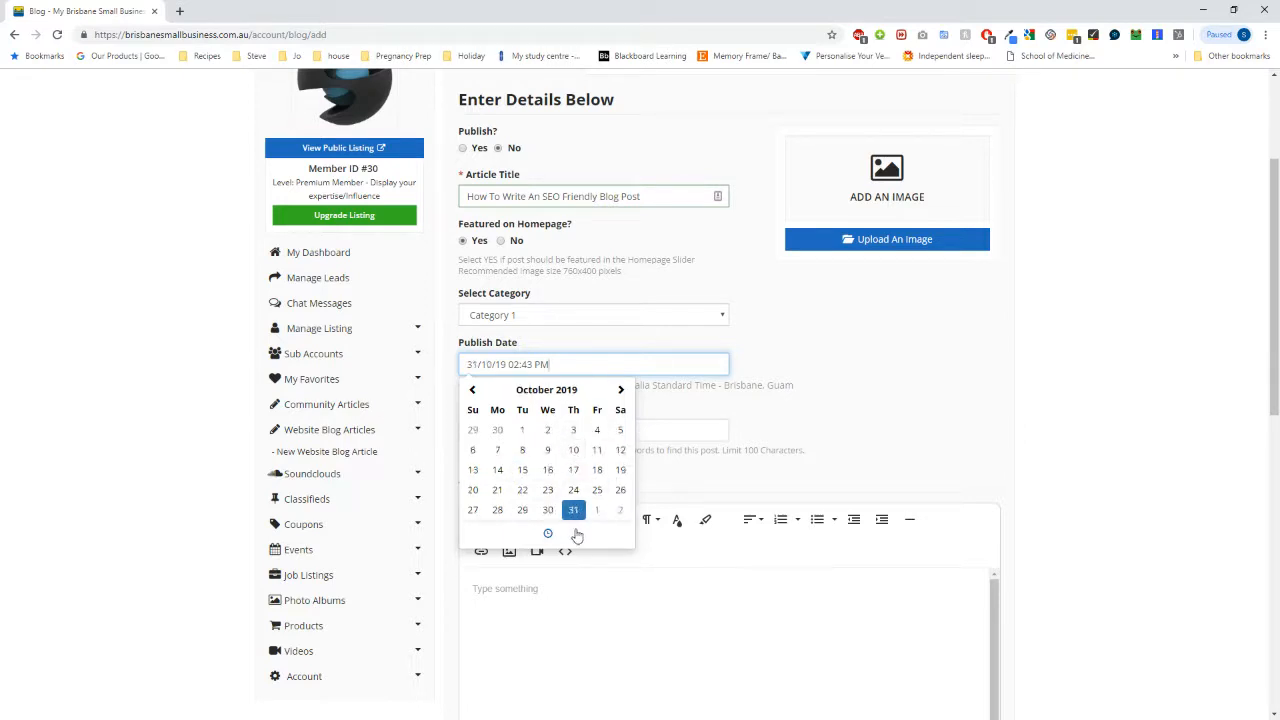
pyautogui.click(619, 390)
pyautogui.click(508, 471)
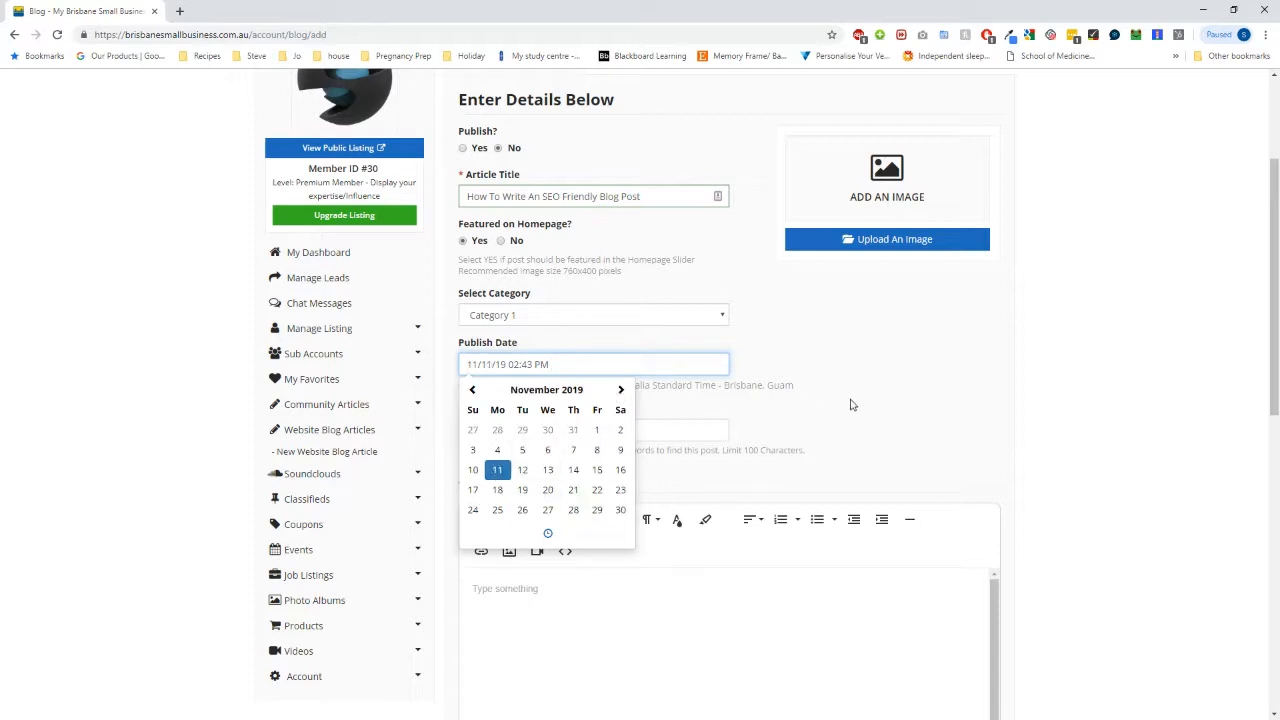
pyautogui.click(852, 405)
# Enter the smart tags "seo-friendly blog post, seo, blog, blog post".
pyautogui.click(516, 430)
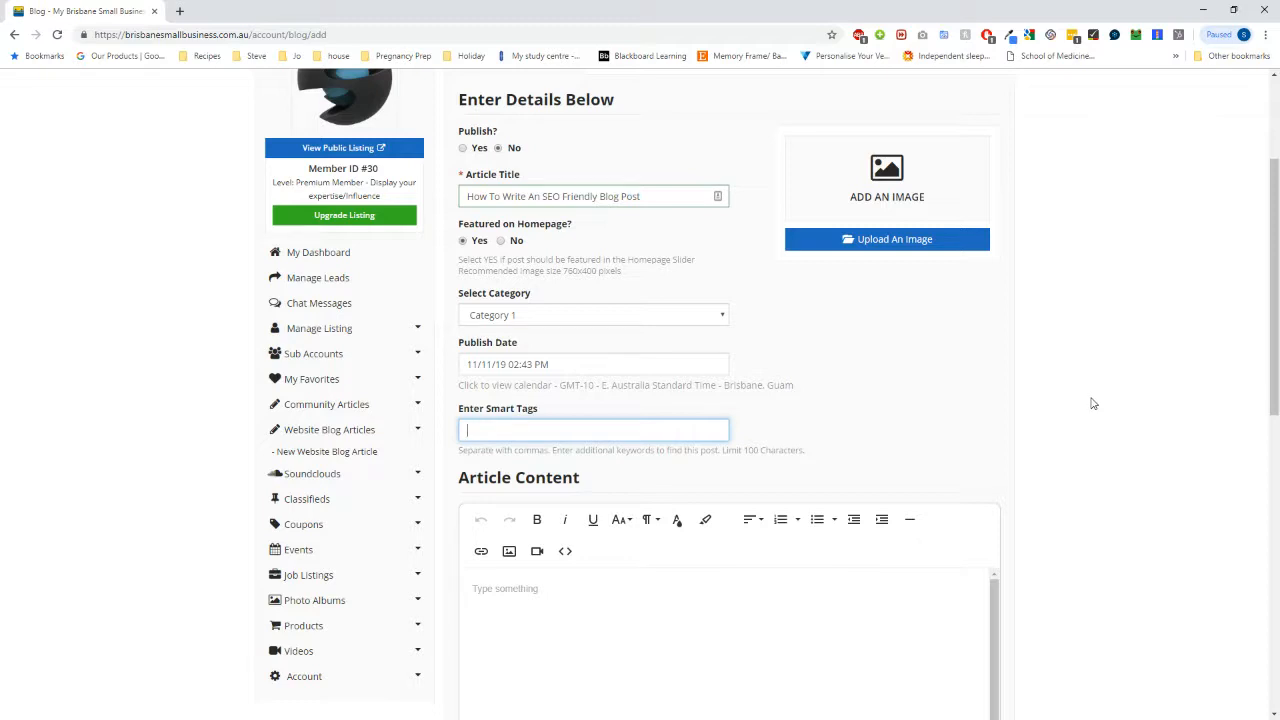
pyautogui.write('seo-')
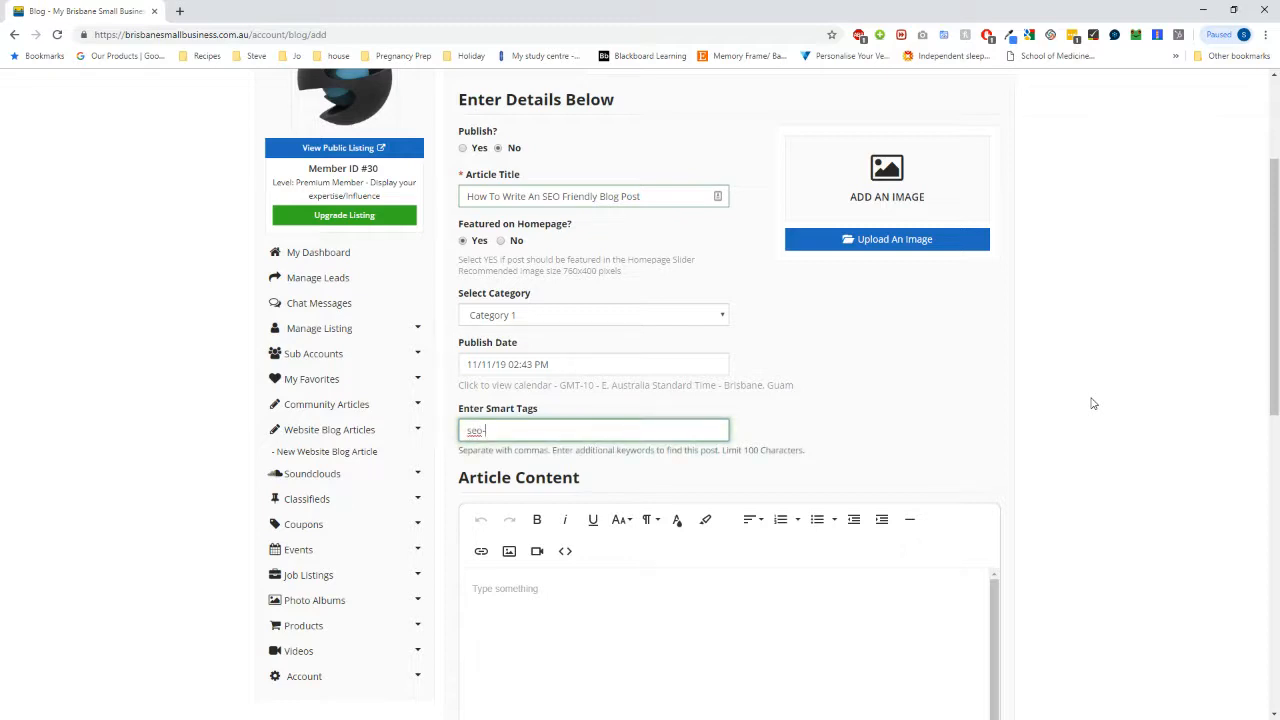
pyautogui.write('friendly blog post, seo, blog, blog post')
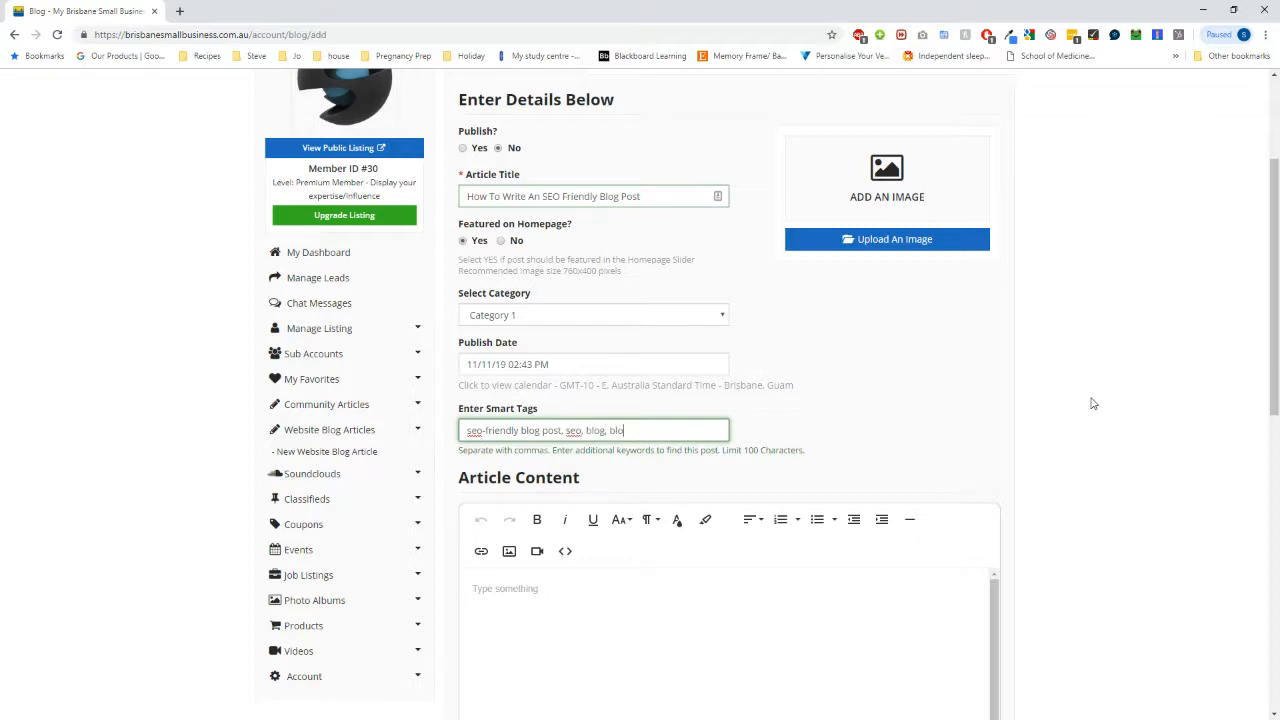
# Paste the copied Word article into the article content and keep its original formatting.
pyautogui.click(601, 620)
pyautogui.scroll(-2, 946, 460)
pyautogui.click(647, 421)
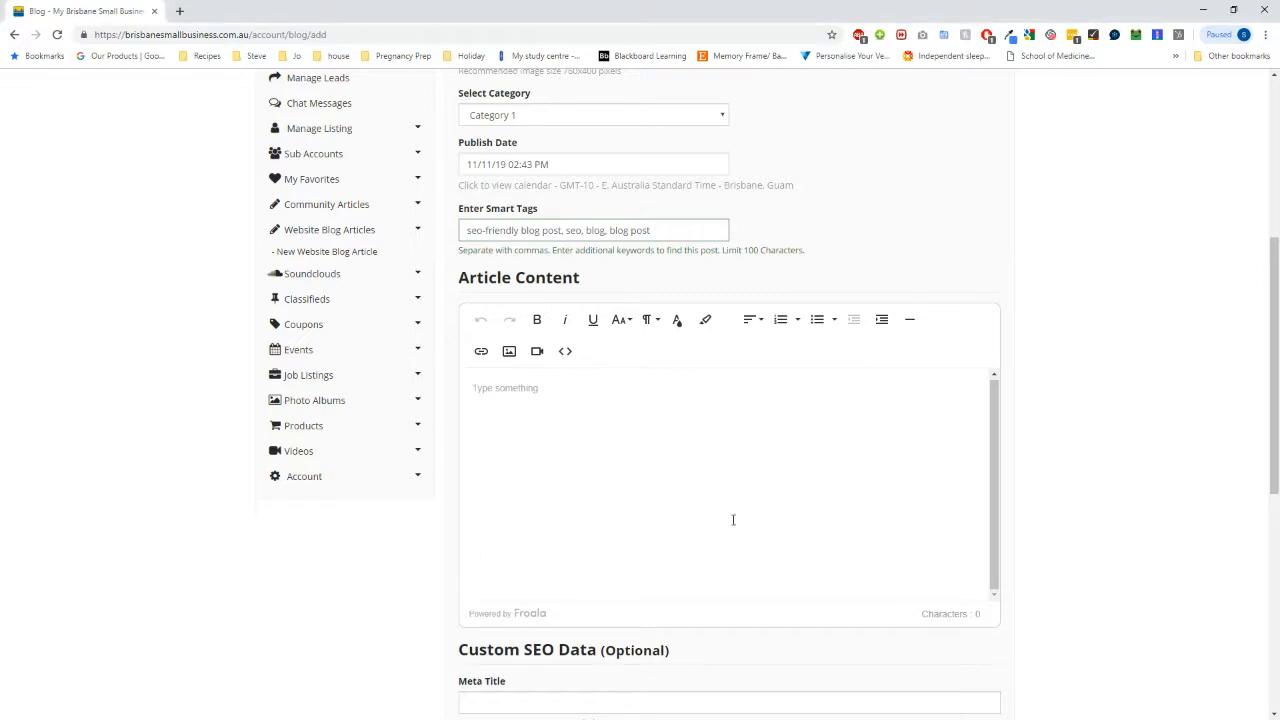
pyautogui.hotkey('ctrl', 'v')
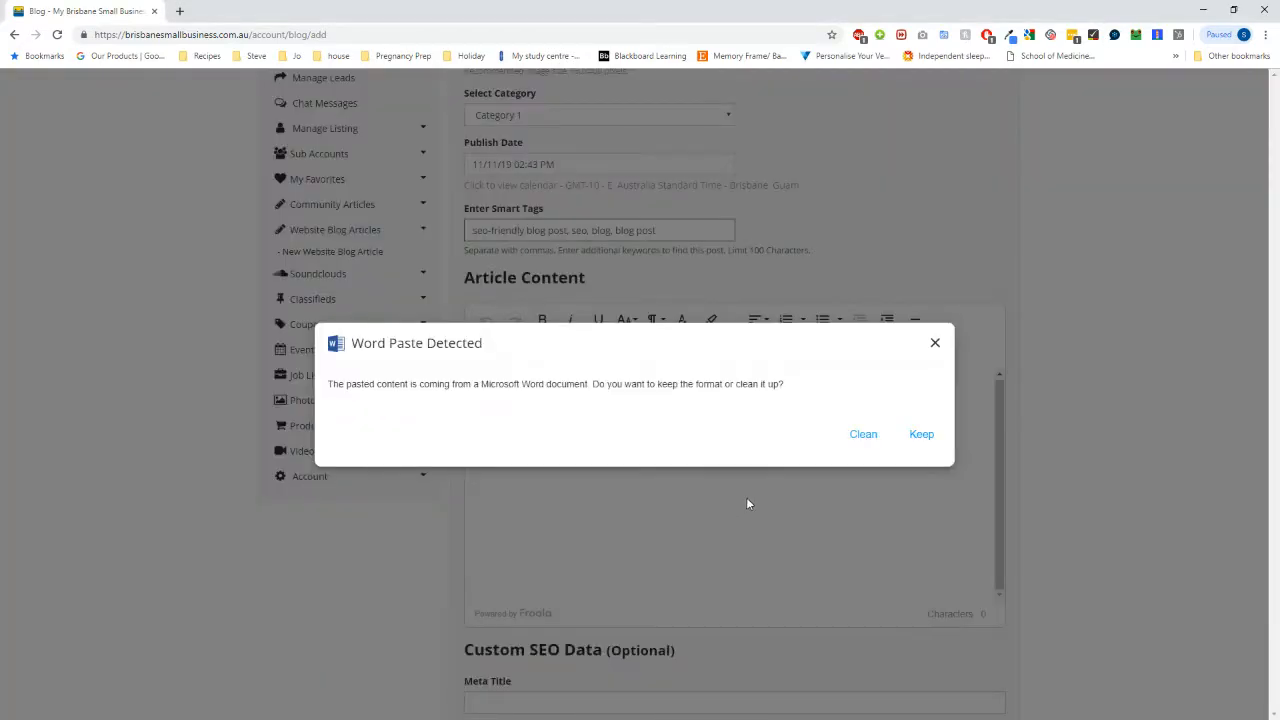
pyautogui.click(926, 436)
# Review the pasted article's numbered contents list, introduction, section headings, body paragraphs and links.
pyautogui.scroll(15, 835, 470)
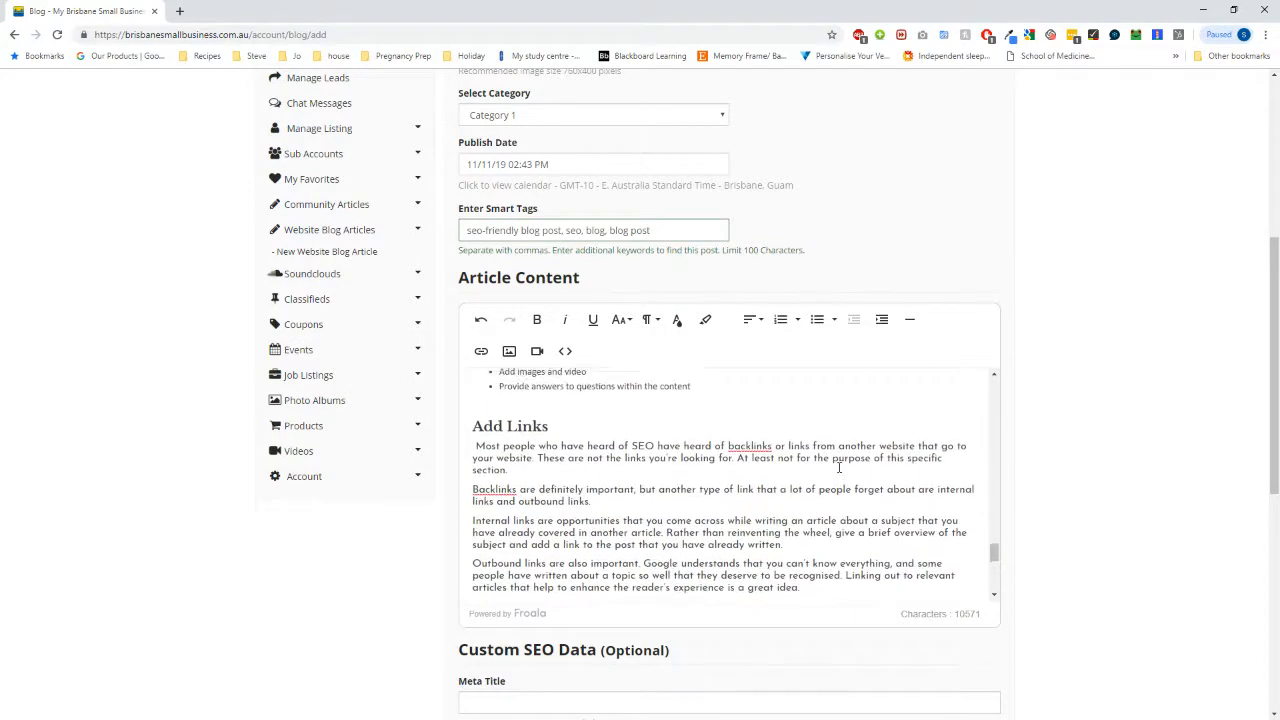
pyautogui.scroll(10, 839, 467)
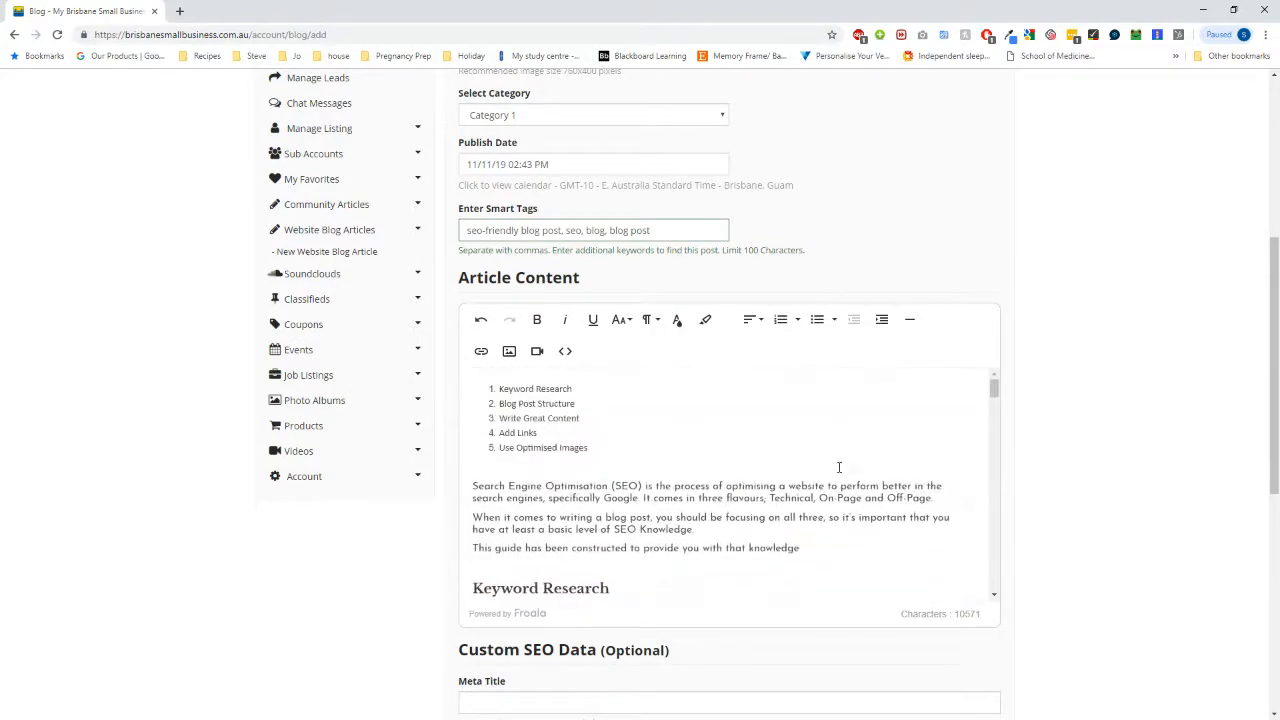
pyautogui.scroll(-3, 690, 541)
pyautogui.scroll(-6, 690, 541)
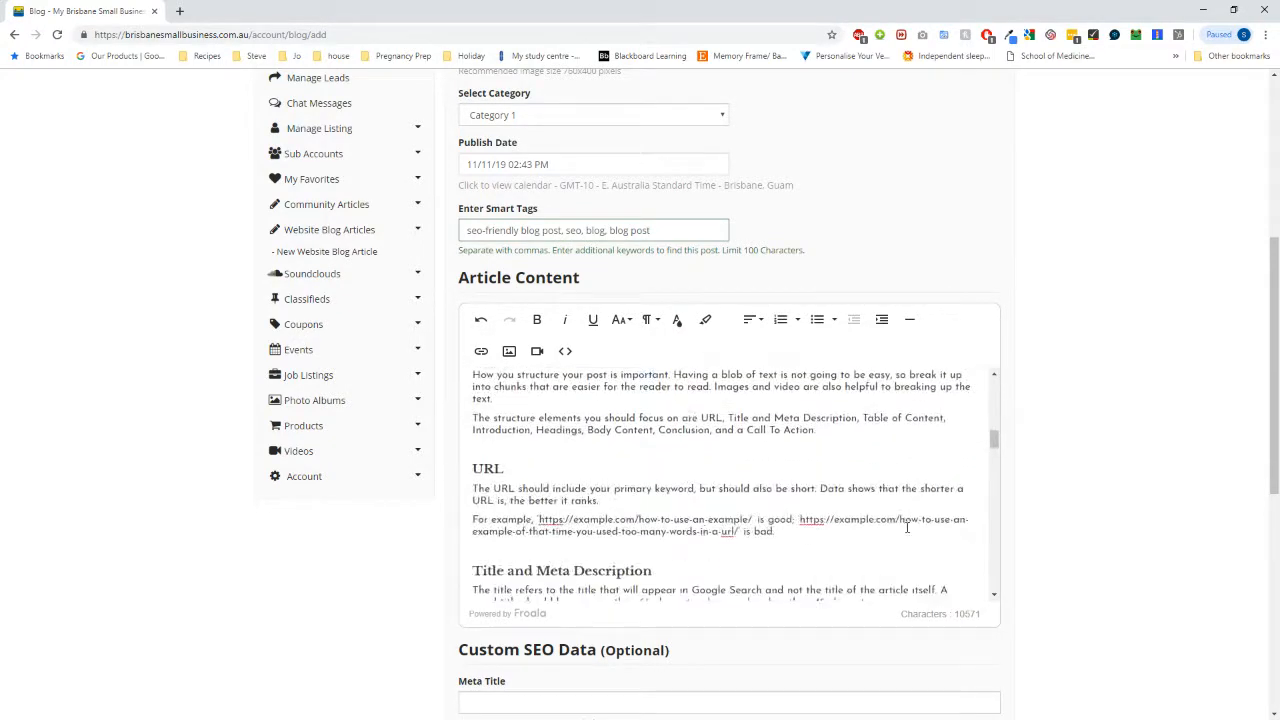
pyautogui.scroll(10, 790, 459)
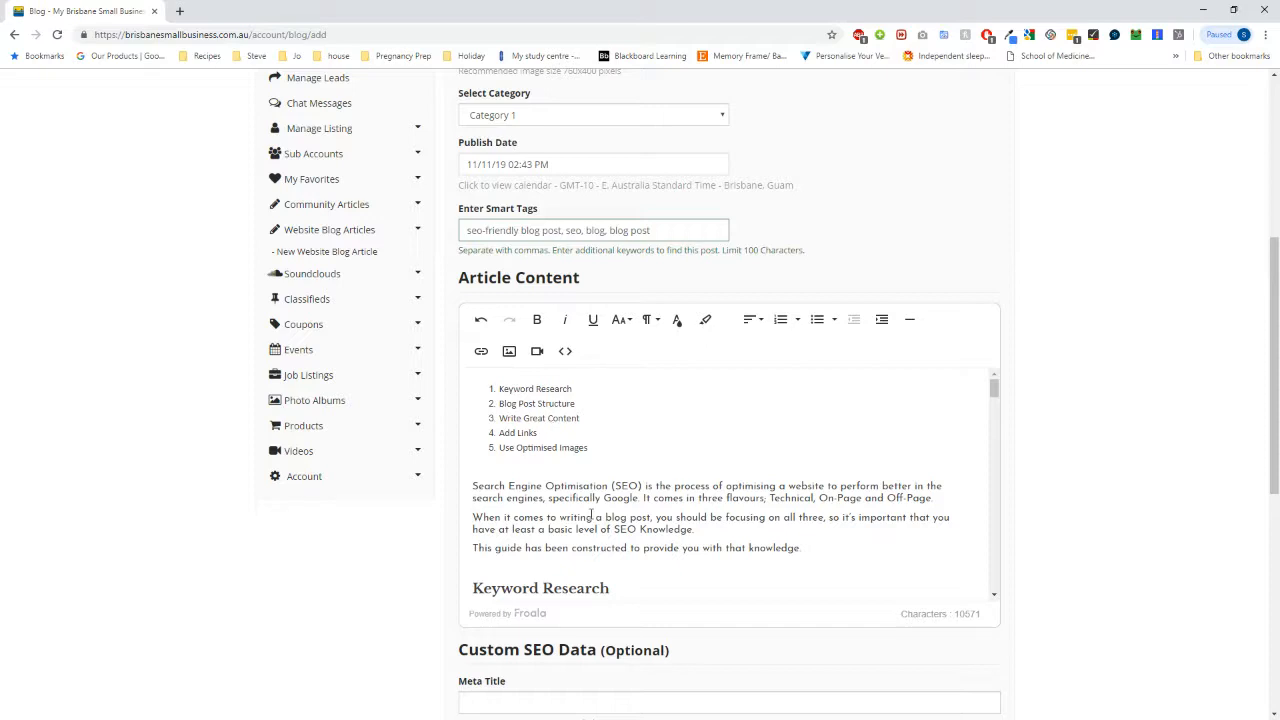
pyautogui.scroll(-1, 588, 480)
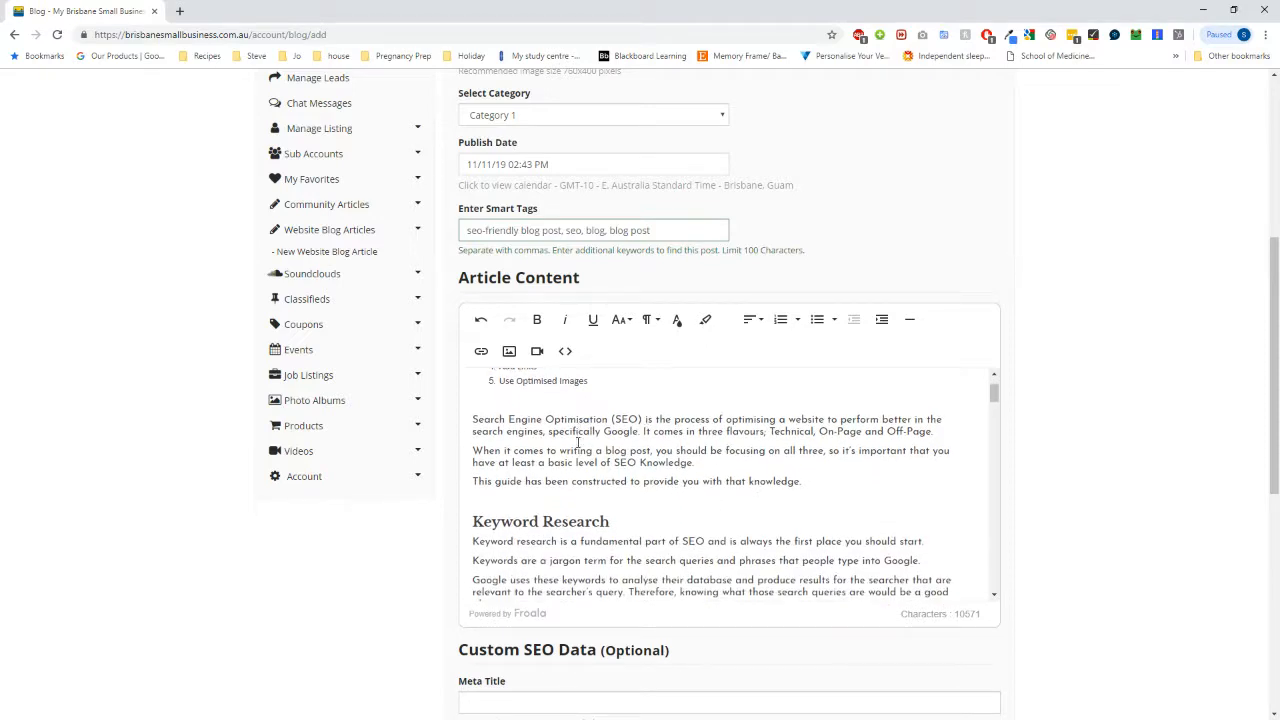
pyautogui.scroll(-1, 700, 515)
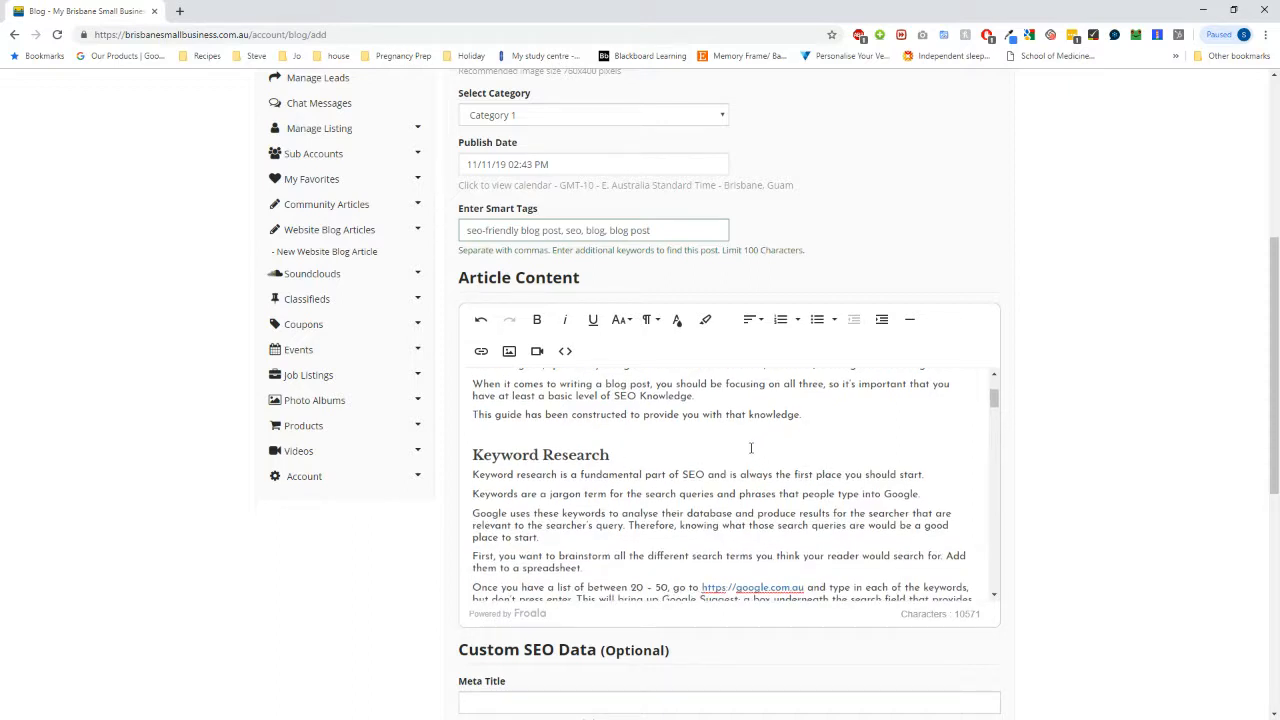
pyautogui.scroll(1, 852, 527)
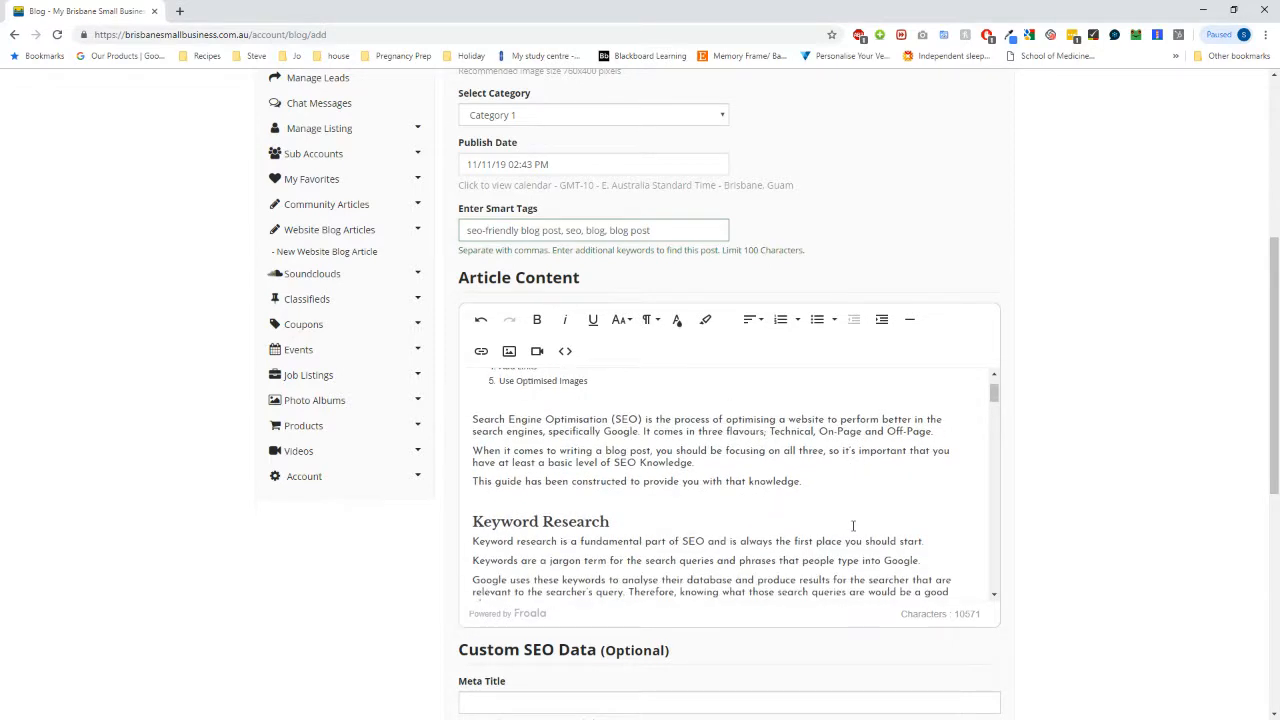
pyautogui.scroll(1, 852, 527)
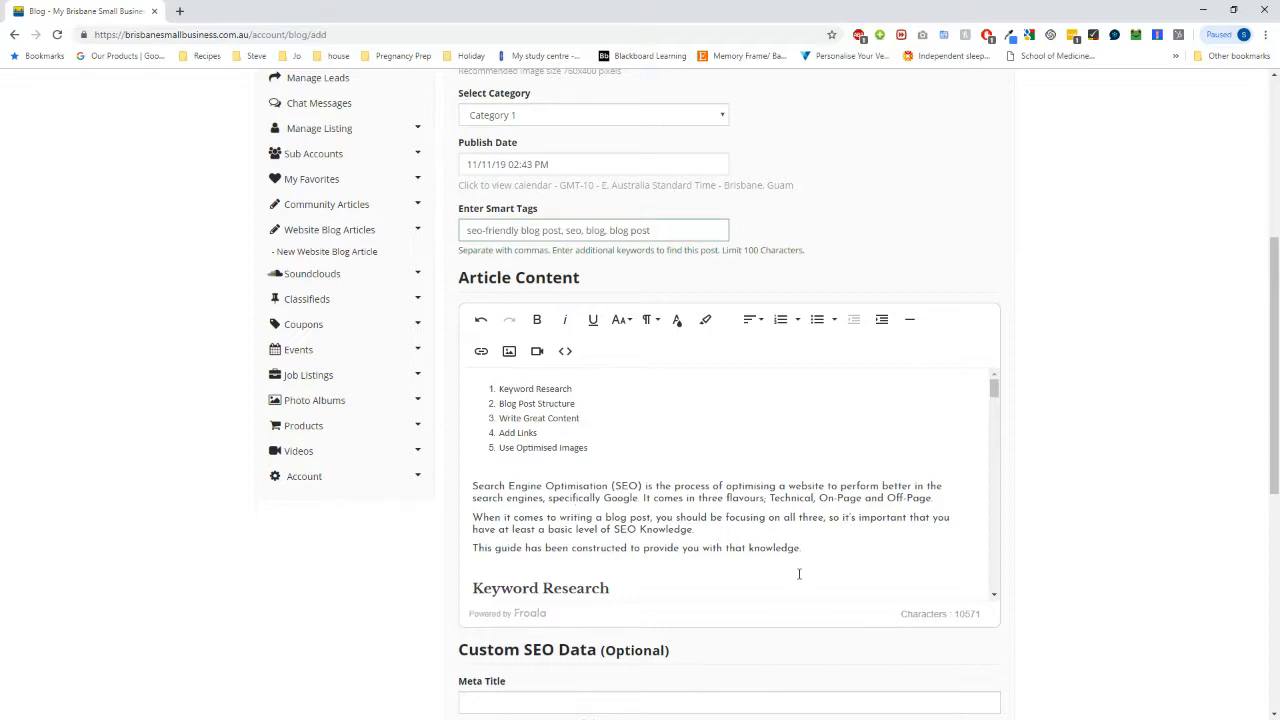
pyautogui.scroll(-1, 799, 574)
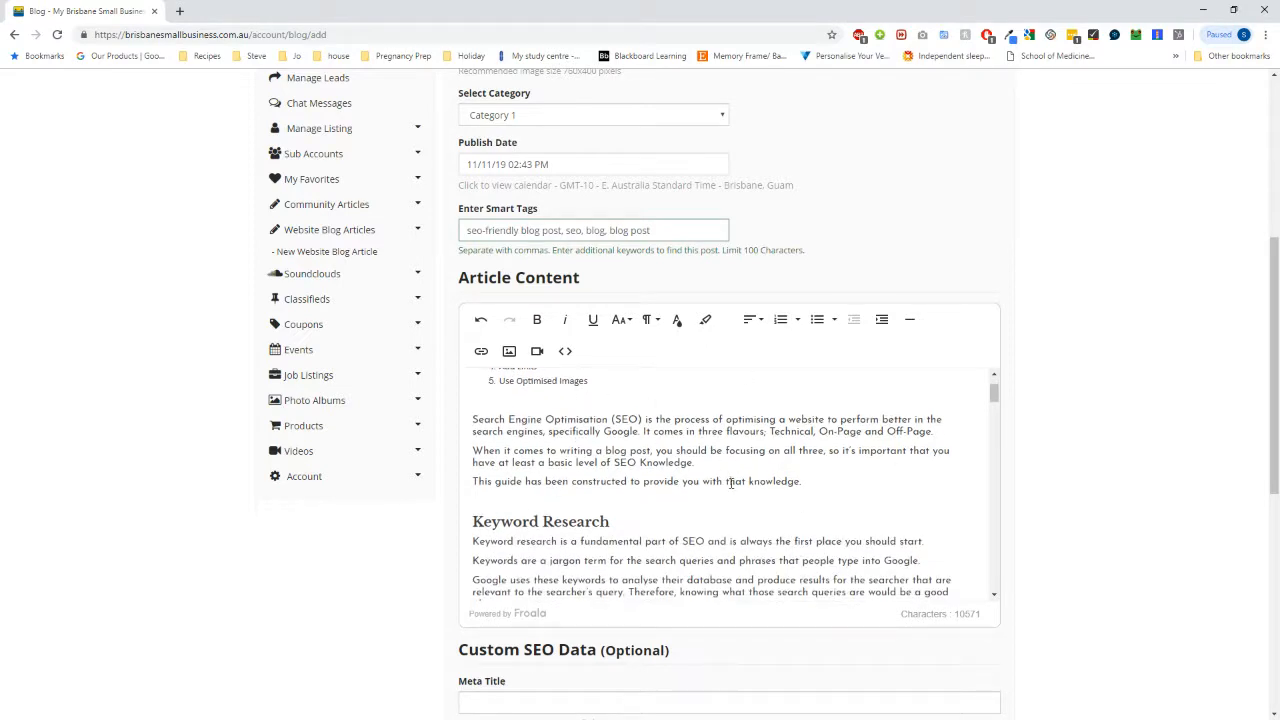
pyautogui.scroll(-2, 651, 457)
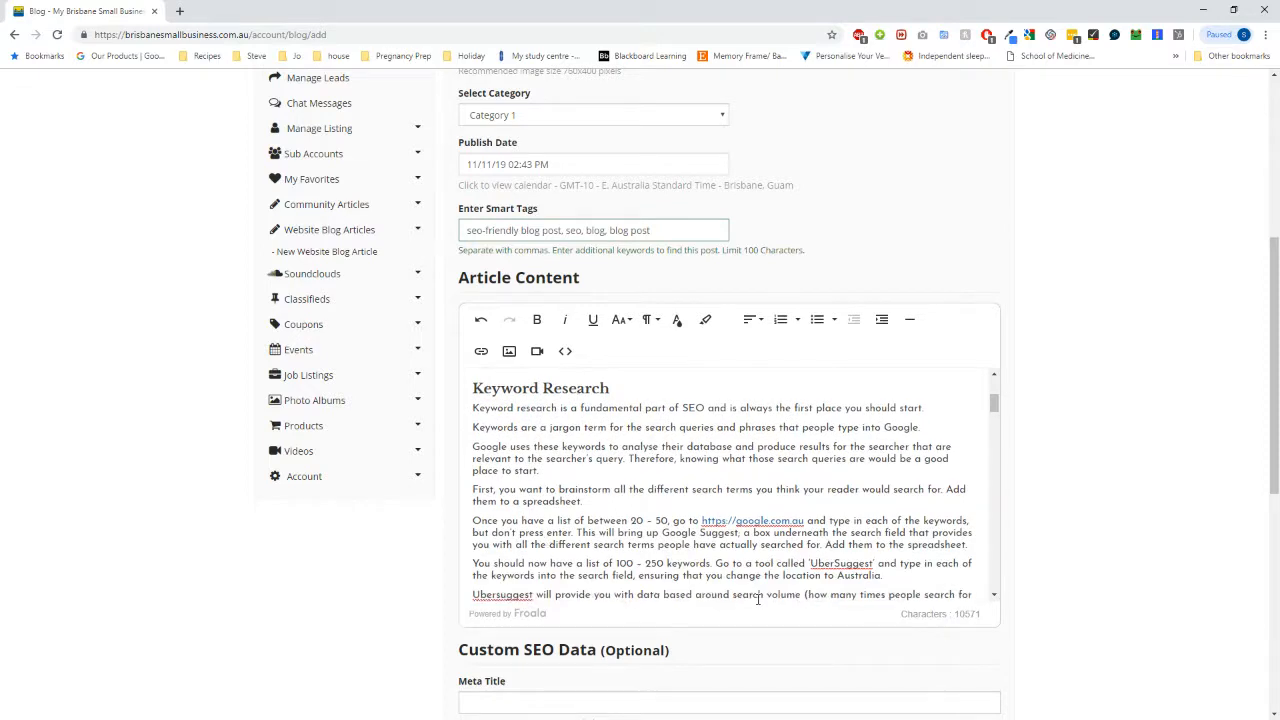
pyautogui.scroll(-1, 653, 441)
pyautogui.scroll(2, 593, 540)
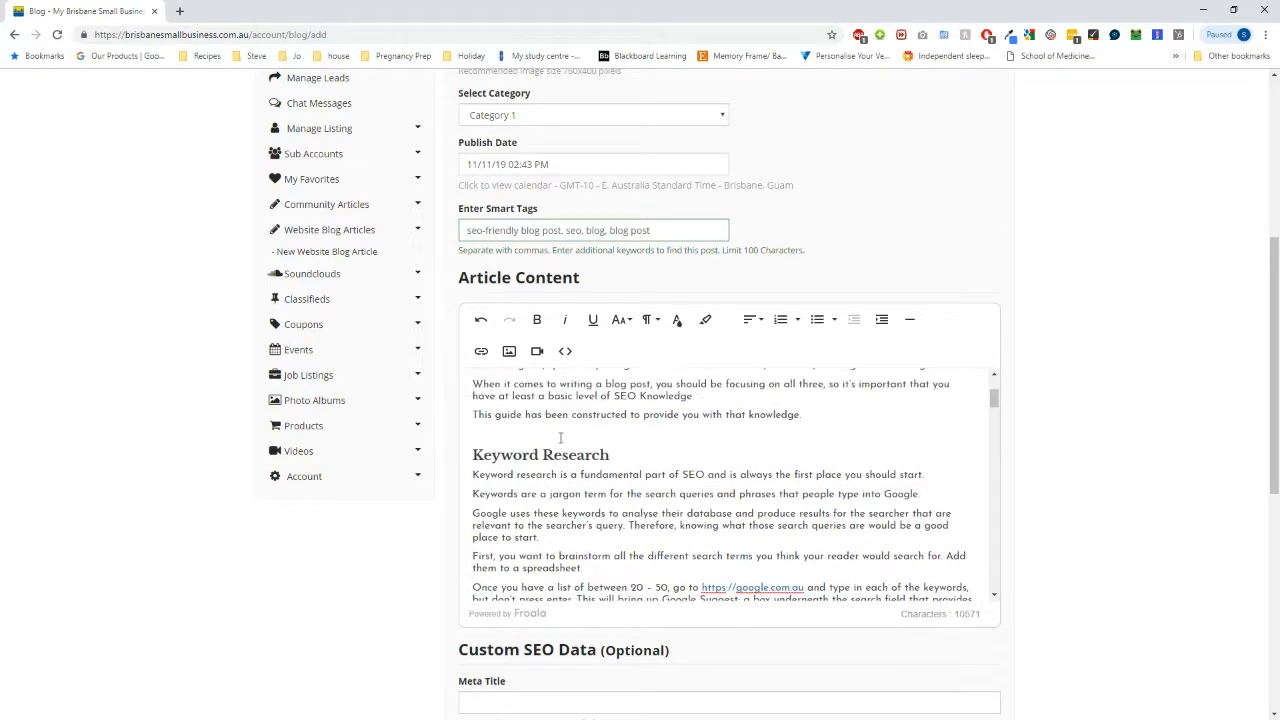
pyautogui.scroll(-3, 645, 492)
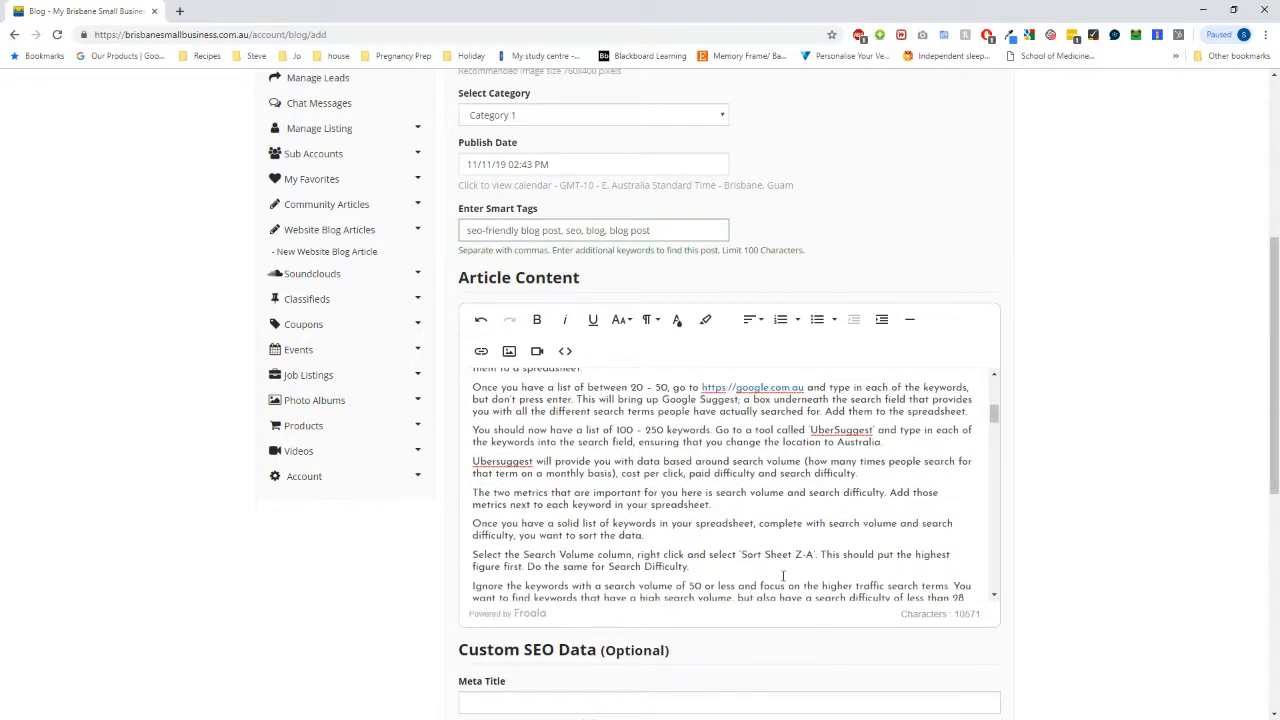
pyautogui.scroll(-4, 825, 505)
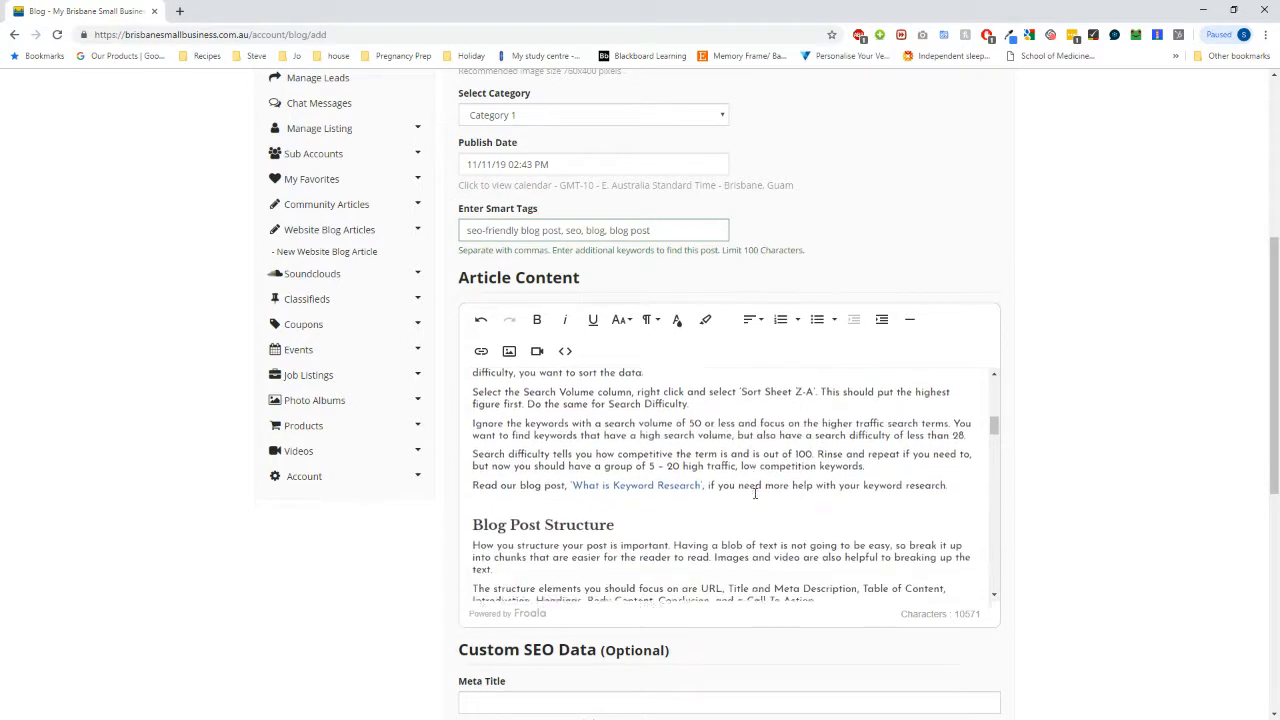
pyautogui.scroll(5, 740, 480)
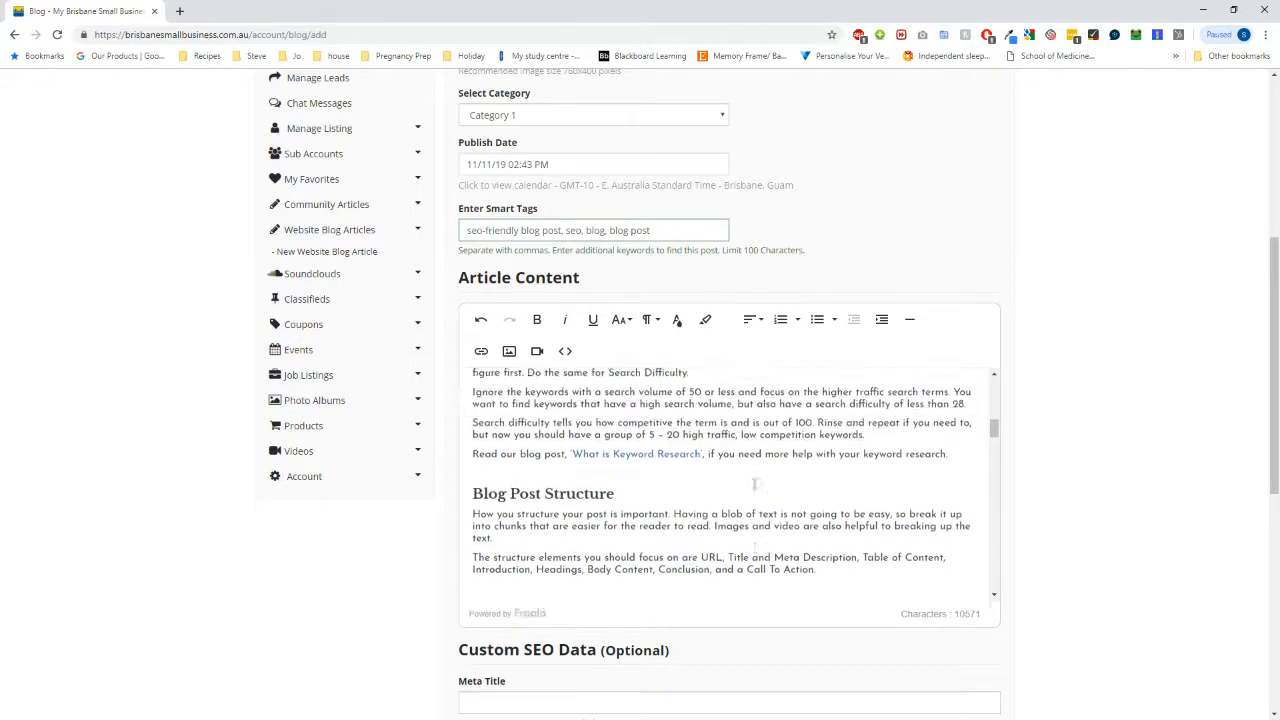
pyautogui.scroll(5, 717, 474)
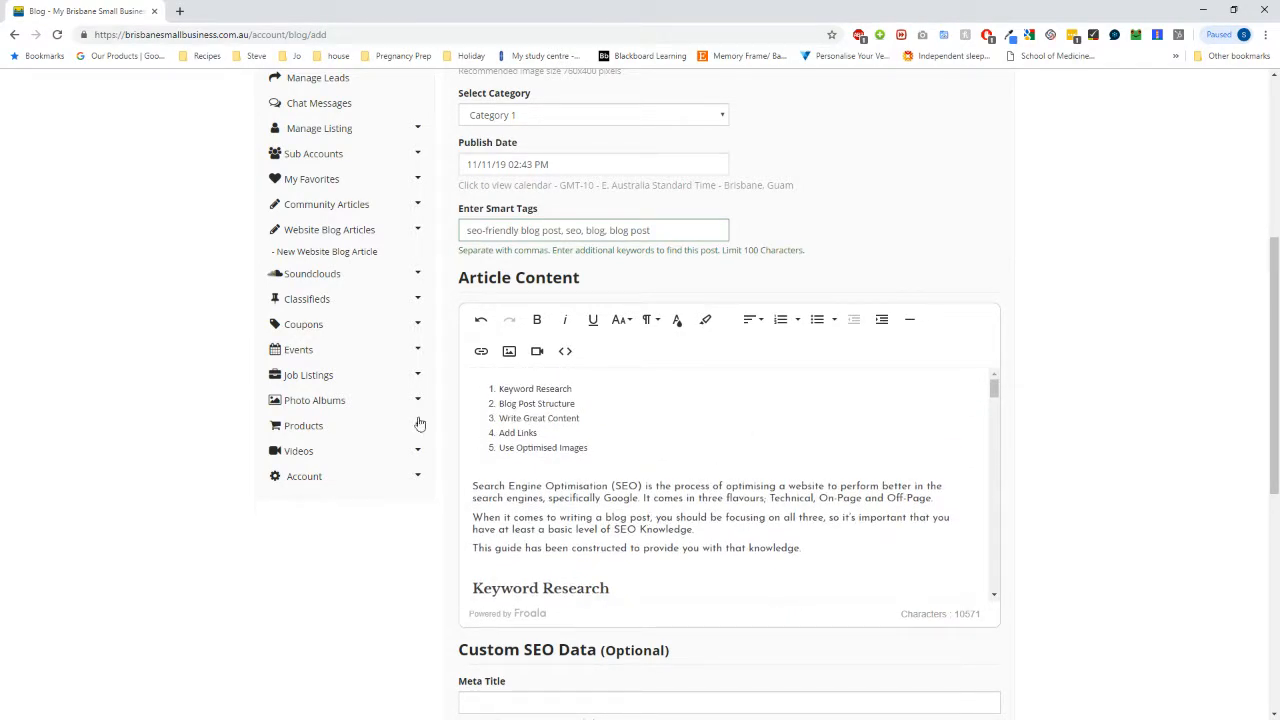
pyautogui.scroll(-1, 760, 490)
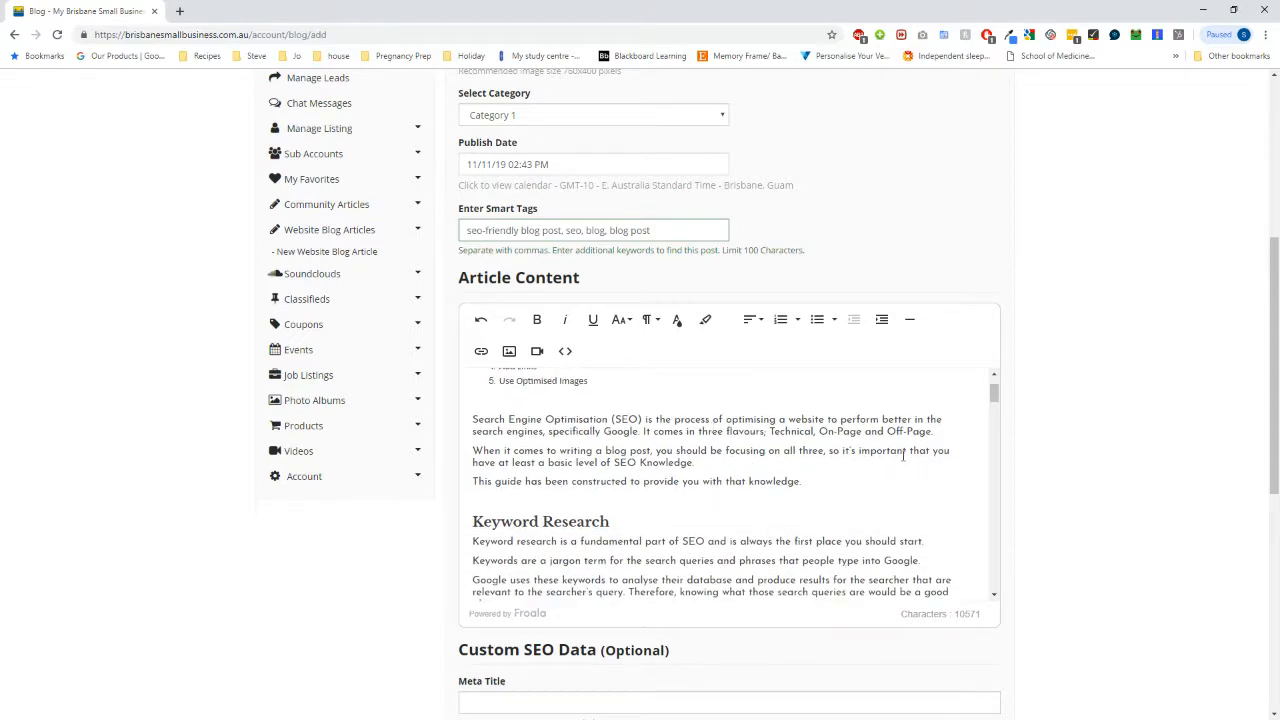
# Examine the pasted article from its contents list through the Headings section and check the article title and details.
pyautogui.scroll(-2, 744, 563)
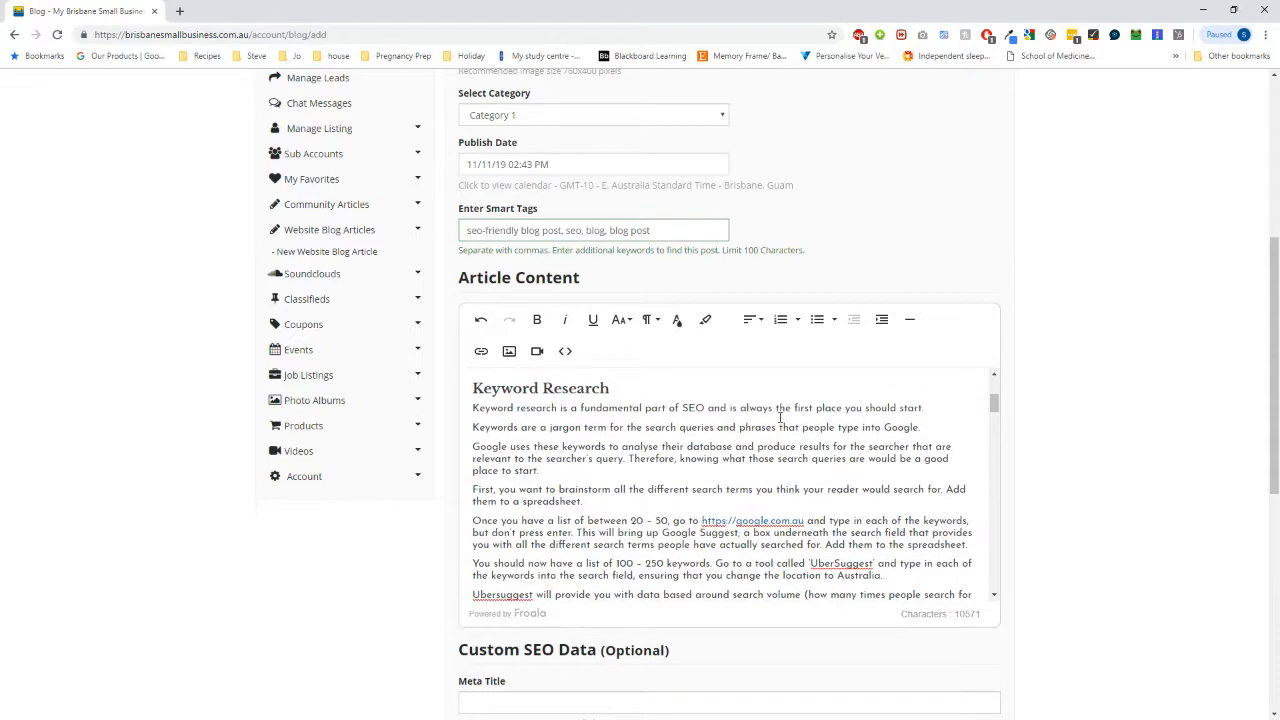
pyautogui.scroll(-8, 727, 492)
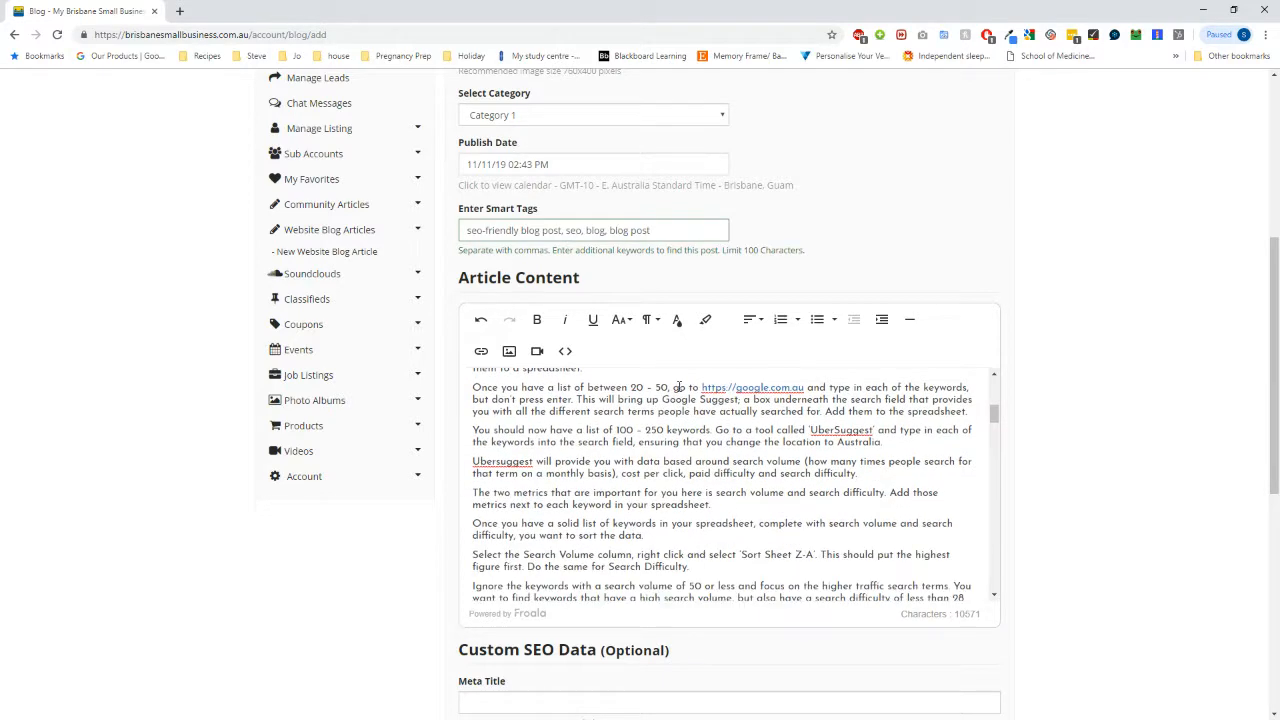
pyautogui.scroll(-1, 595, 242)
pyautogui.scroll(-3, 732, 428)
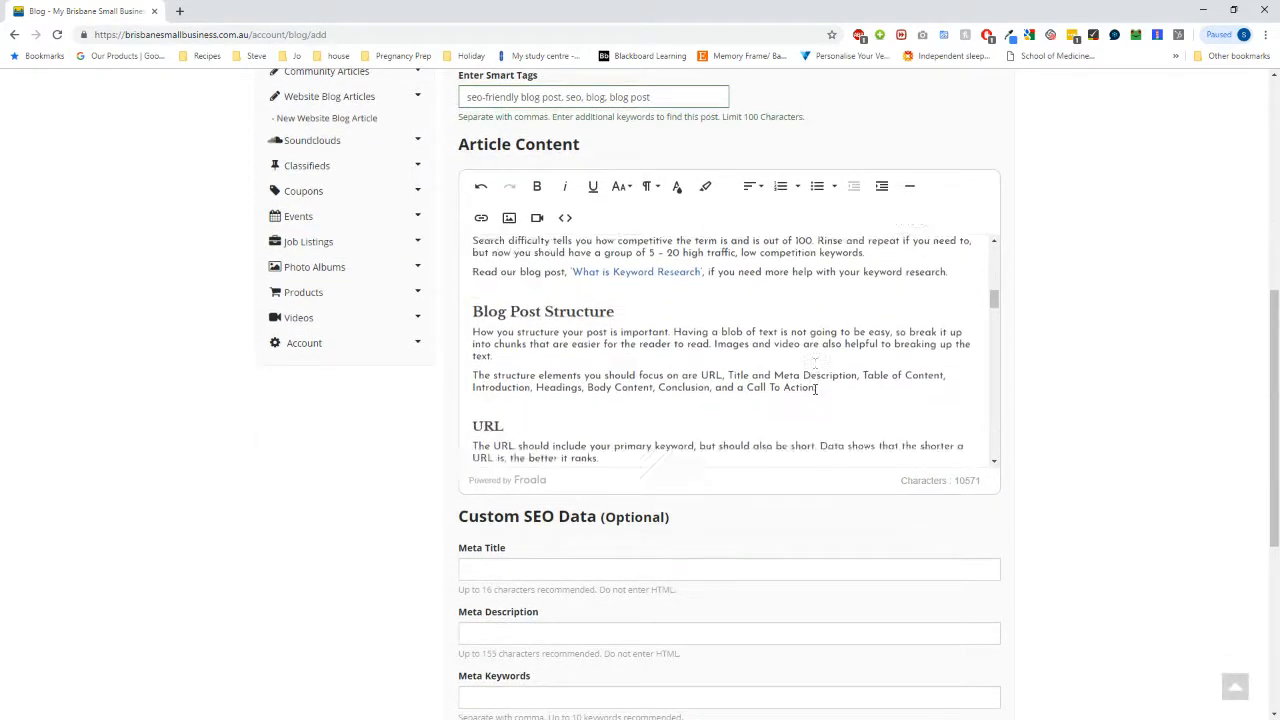
pyautogui.scroll(12, 809, 381)
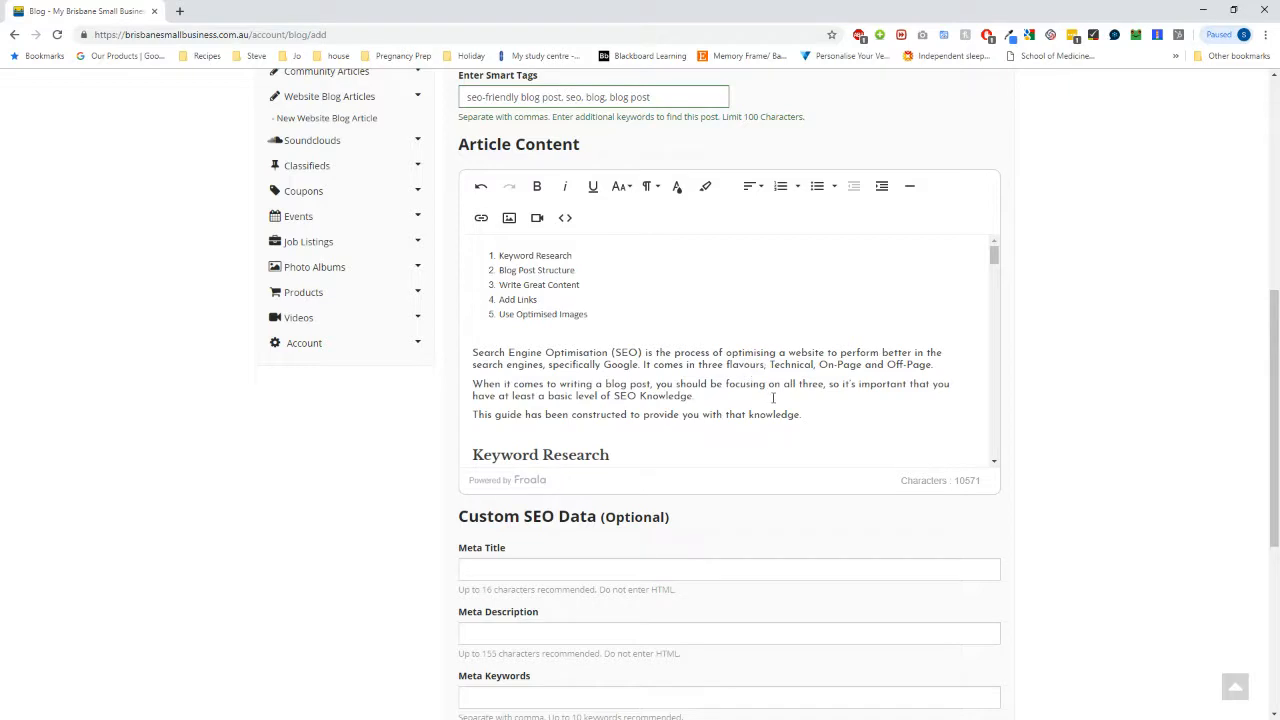
pyautogui.scroll(-2, 773, 398)
pyautogui.scroll(1, 798, 370)
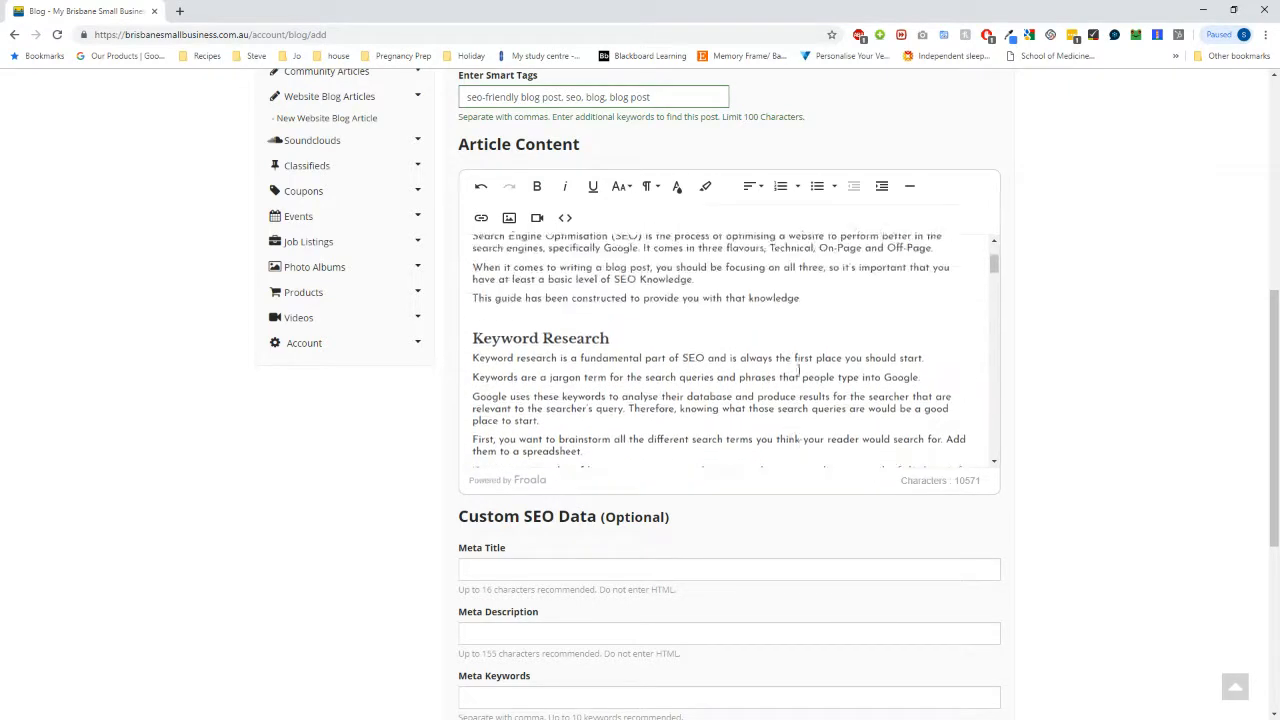
pyautogui.scroll(2, 798, 370)
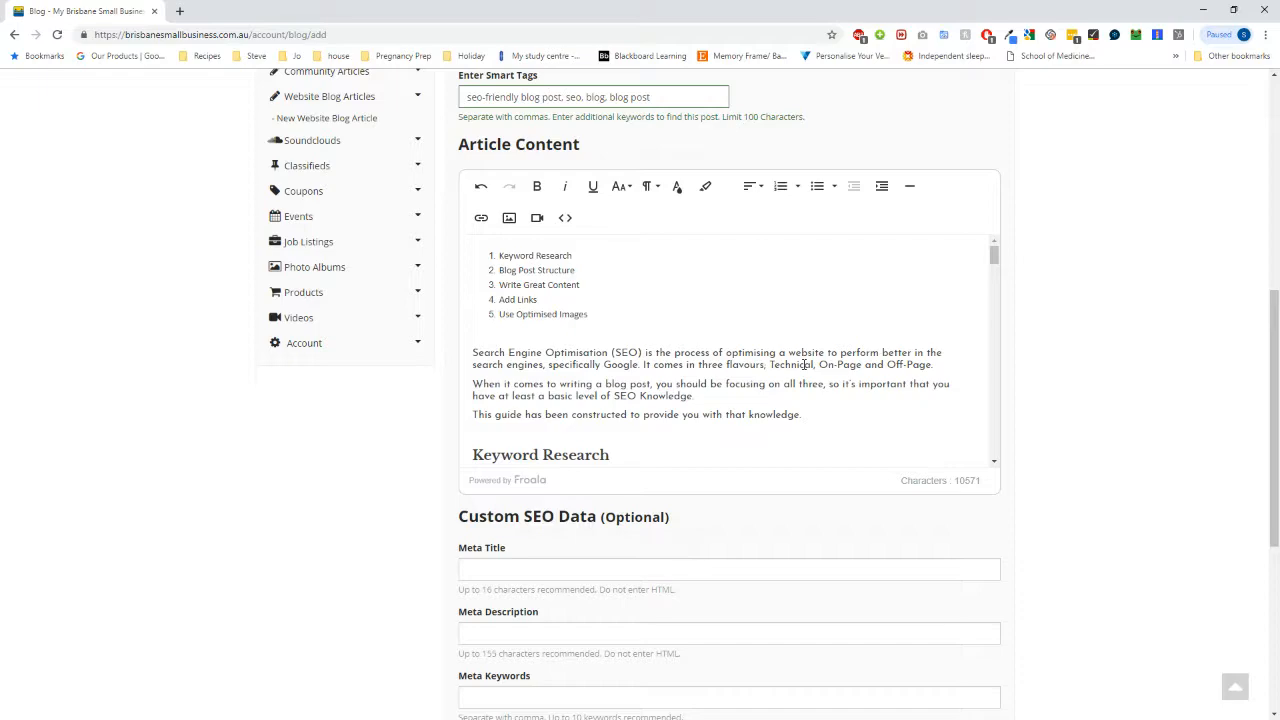
pyautogui.scroll(-10, 815, 353)
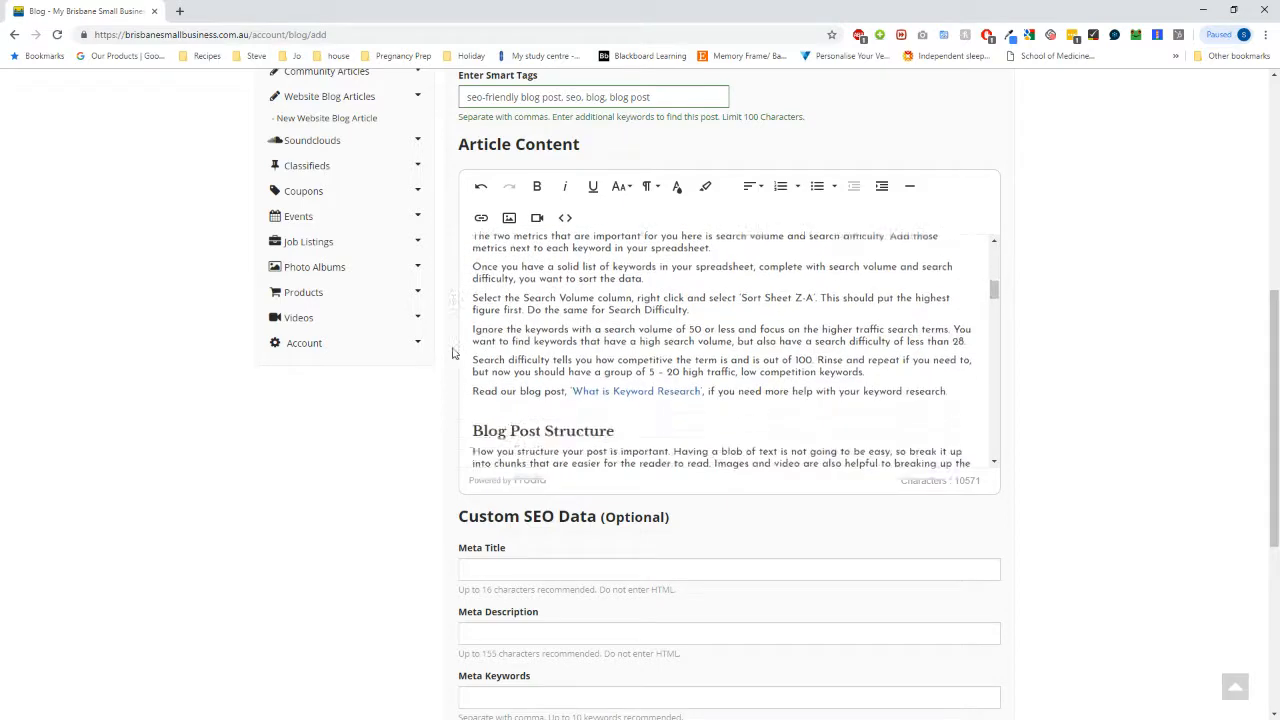
pyautogui.scroll(-10, 859, 393)
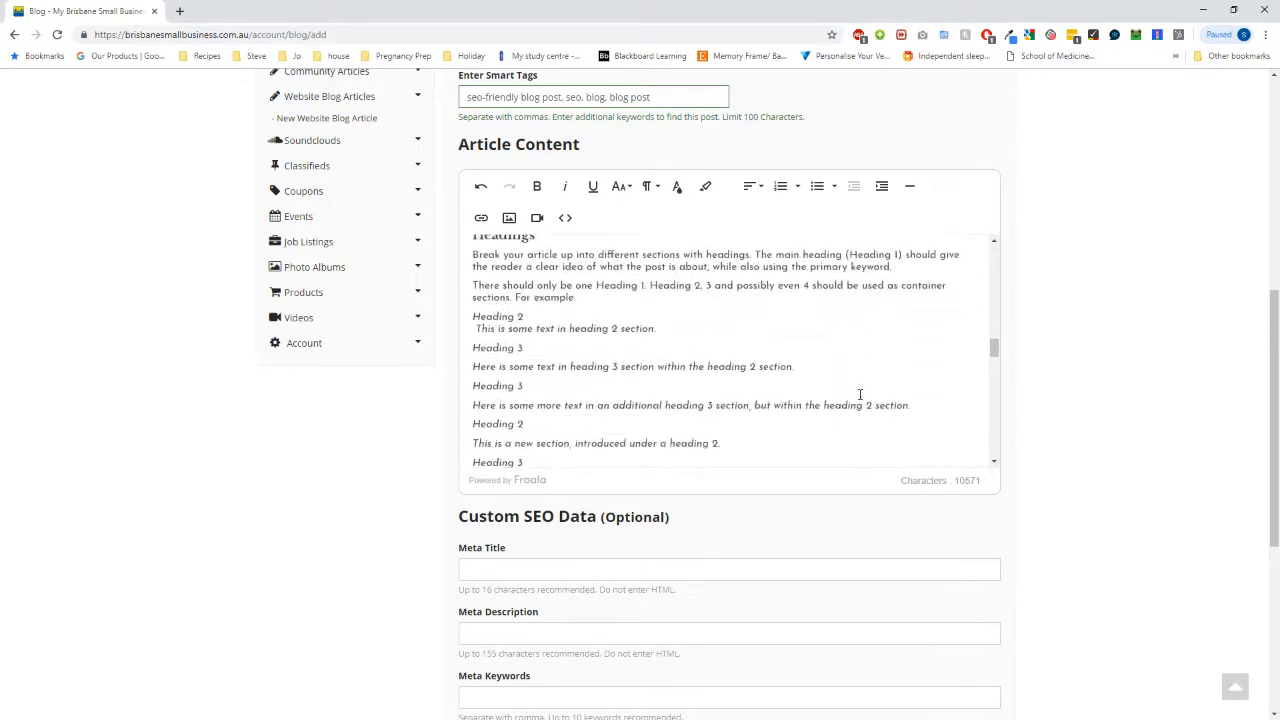
pyautogui.scroll(-2, 715, 320)
pyautogui.scroll(15, 993, 341)
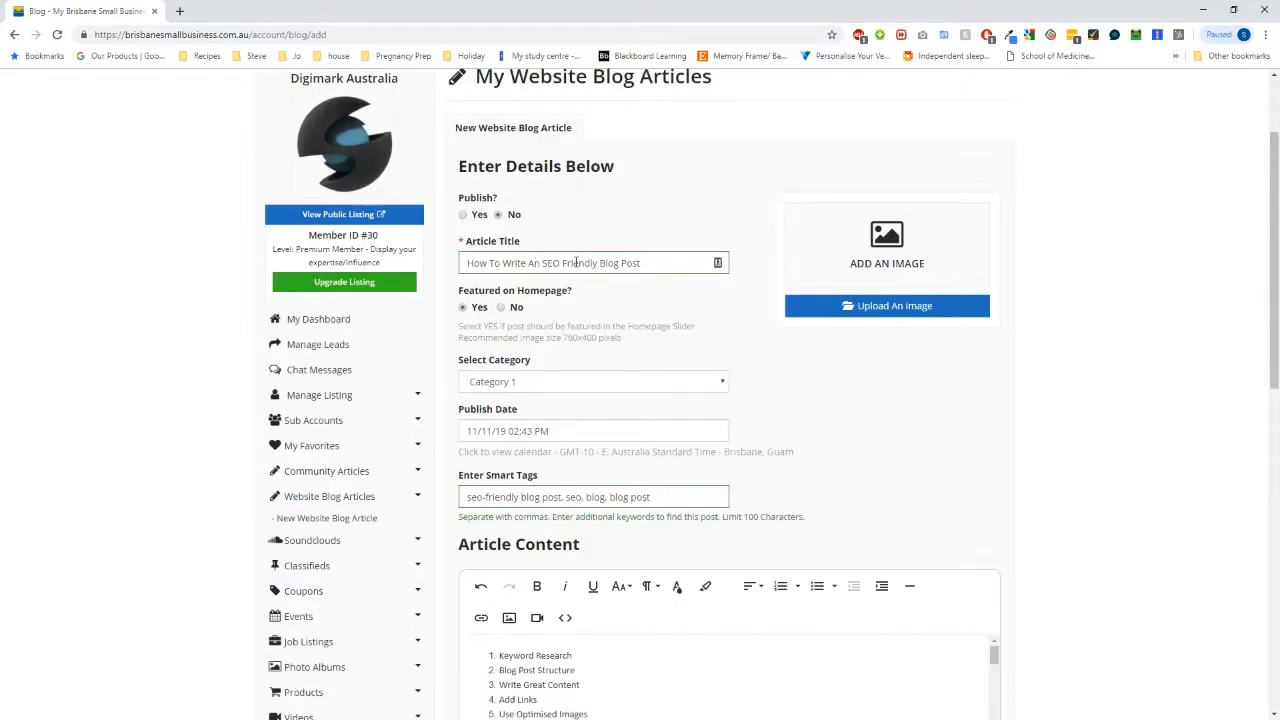
pyautogui.scroll(3, 877, 545)
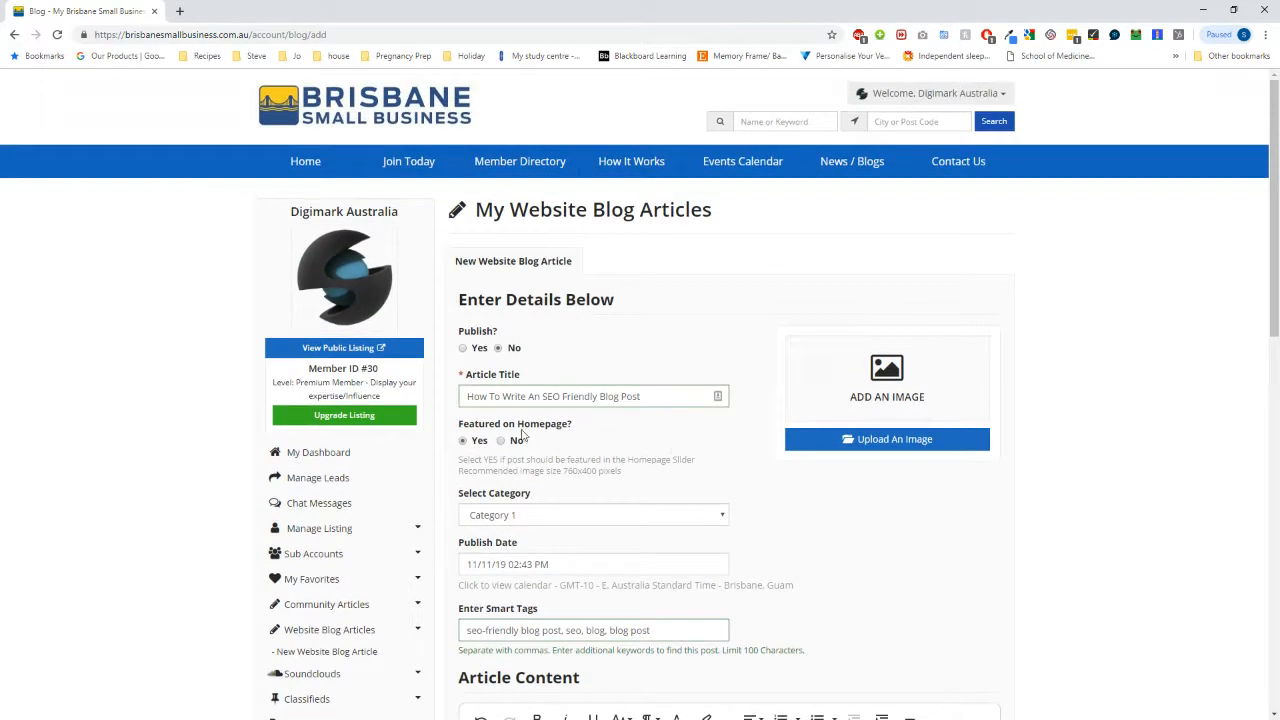
# Apply the Heading 2 format to the "Keyword Research" section title in the article content.
pyautogui.scroll(-4, 1010, 553)
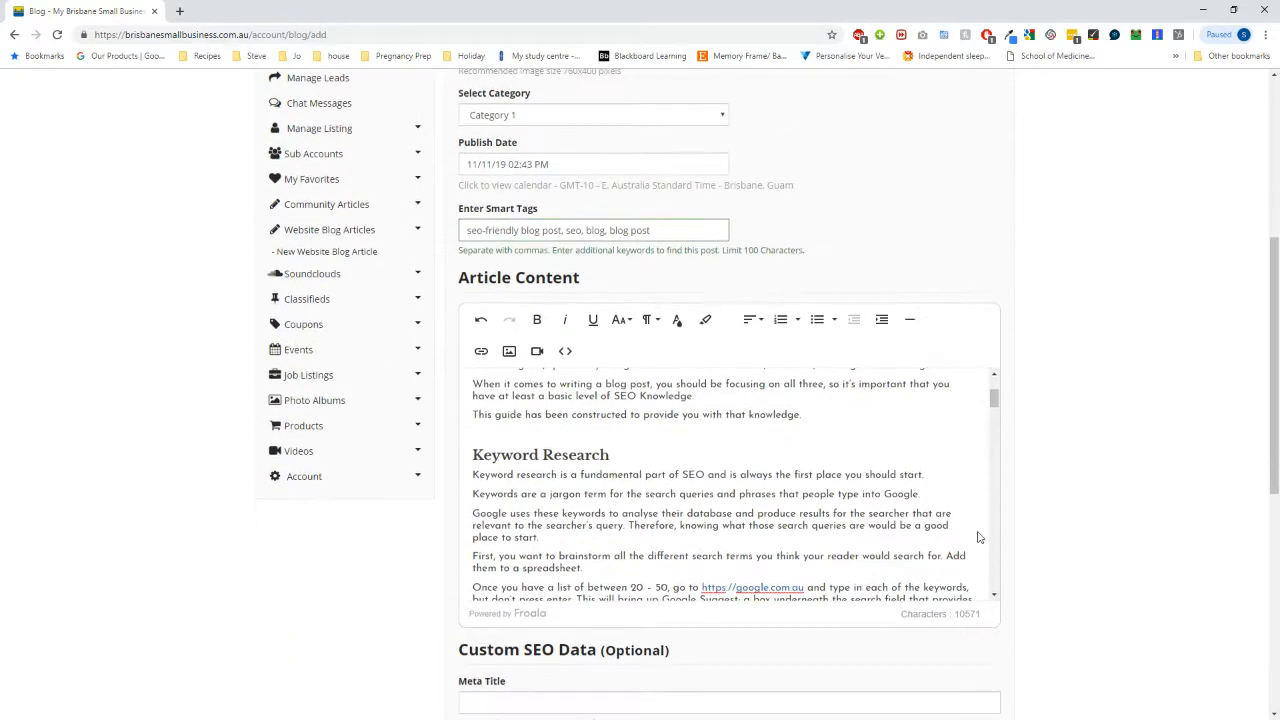
pyautogui.scroll(2, 700, 548)
pyautogui.scroll(-3, 582, 495)
pyautogui.click(652, 320)
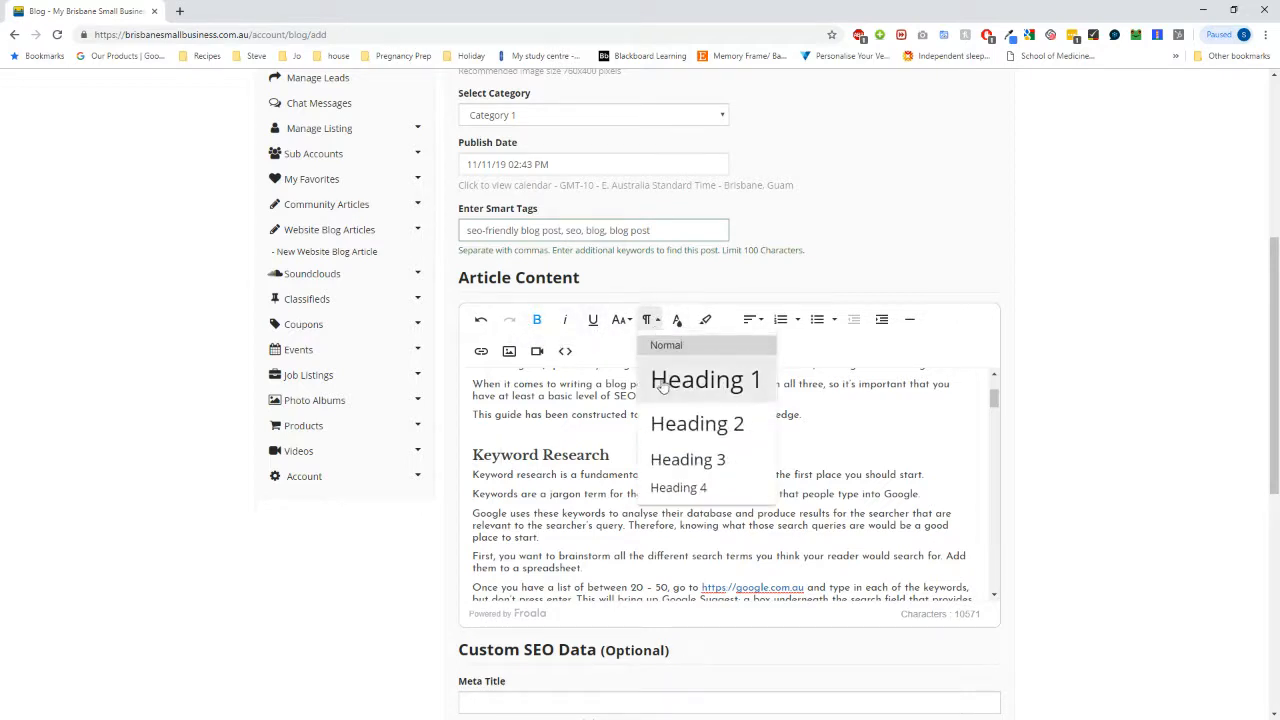
pyautogui.click(648, 320)
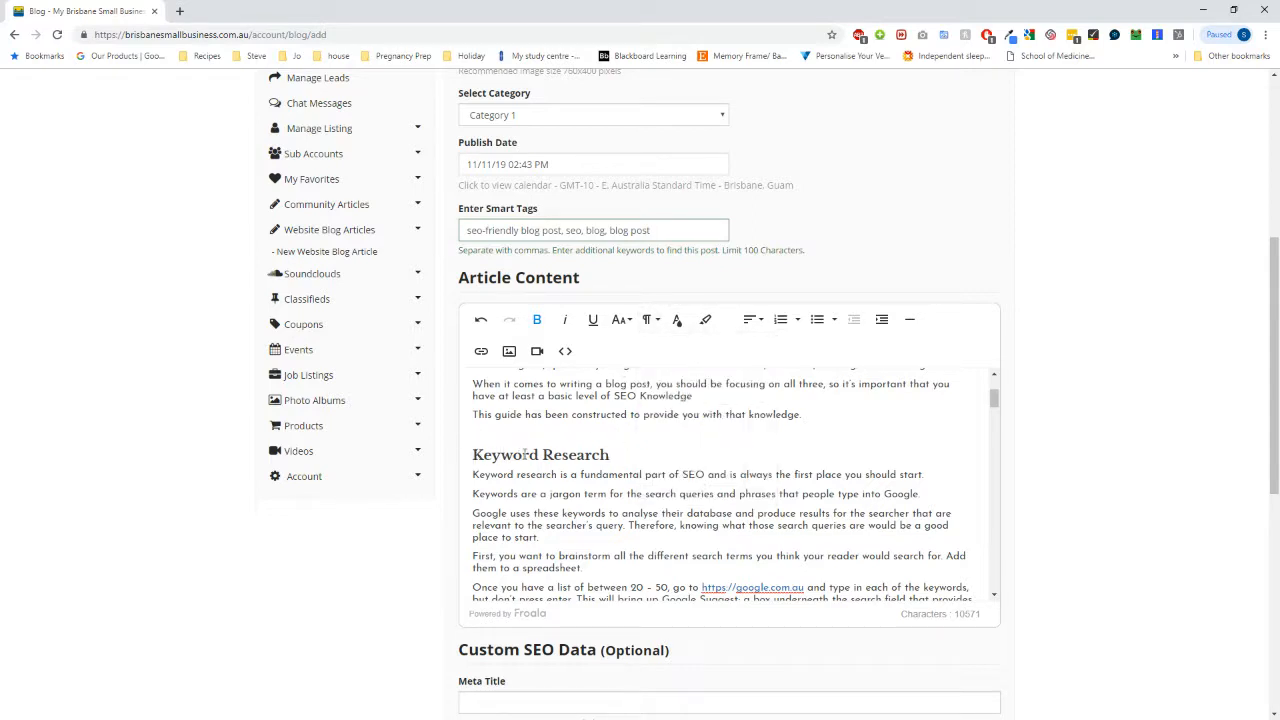
pyautogui.hotkey('shift', 'Left')
pyautogui.hotkey('shift', 'Left')
pyautogui.hotkey('shift', 'Left')
pyautogui.hotkey('shift', 'Left')
pyautogui.hotkey('shift', 'Left')
pyautogui.hotkey('shift', 'Left')
pyautogui.hotkey('shift', 'Left')
pyautogui.hotkey('shift', 'Left')
pyautogui.hotkey('shift', 'Left')
pyautogui.hotkey('shift', 'Left')
pyautogui.hotkey('shift', 'Left')
pyautogui.hotkey('shift', 'Left')
pyautogui.hotkey('shift', 'Left')
pyautogui.hotkey('shift', 'Left')
pyautogui.hotkey('shift', 'Left')
pyautogui.hotkey('shift', 'Left')
pyautogui.click(648, 320)
pyautogui.click(706, 425)
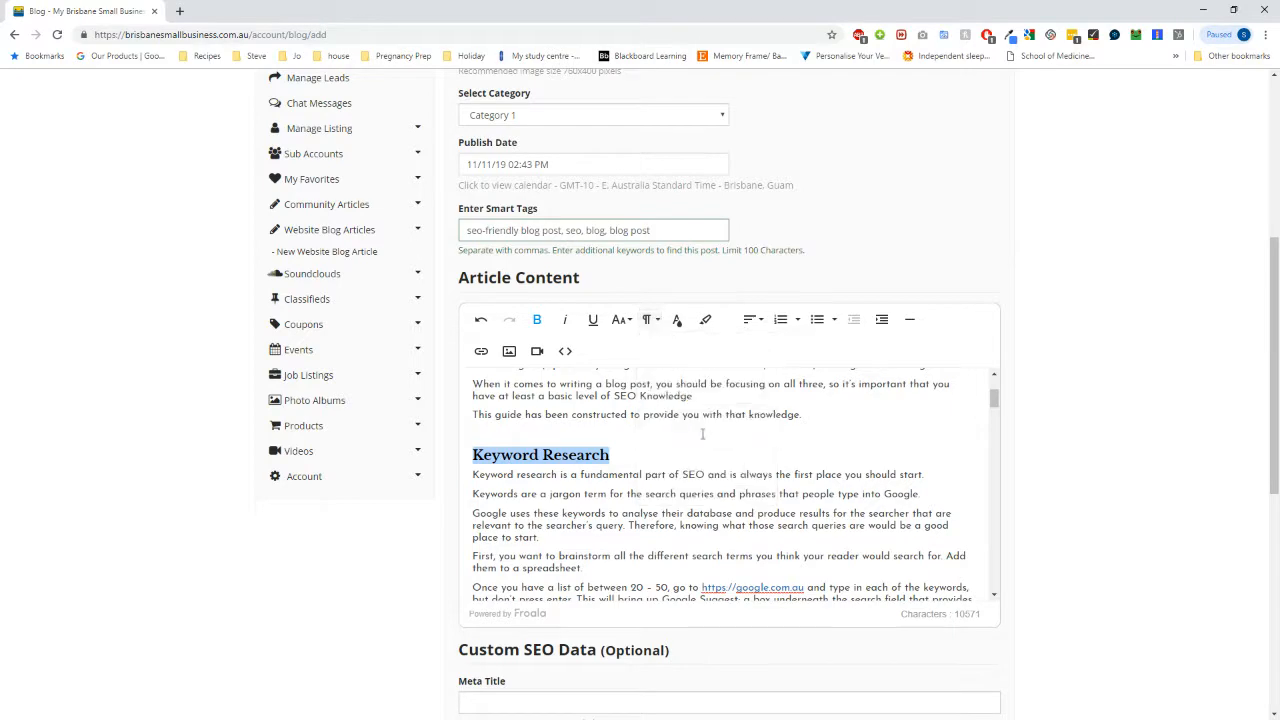
pyautogui.click(600, 474)
# Apply the Heading 2 format to the "Blog Post Structure" section title in the article content.
pyautogui.scroll(-5, 612, 488)
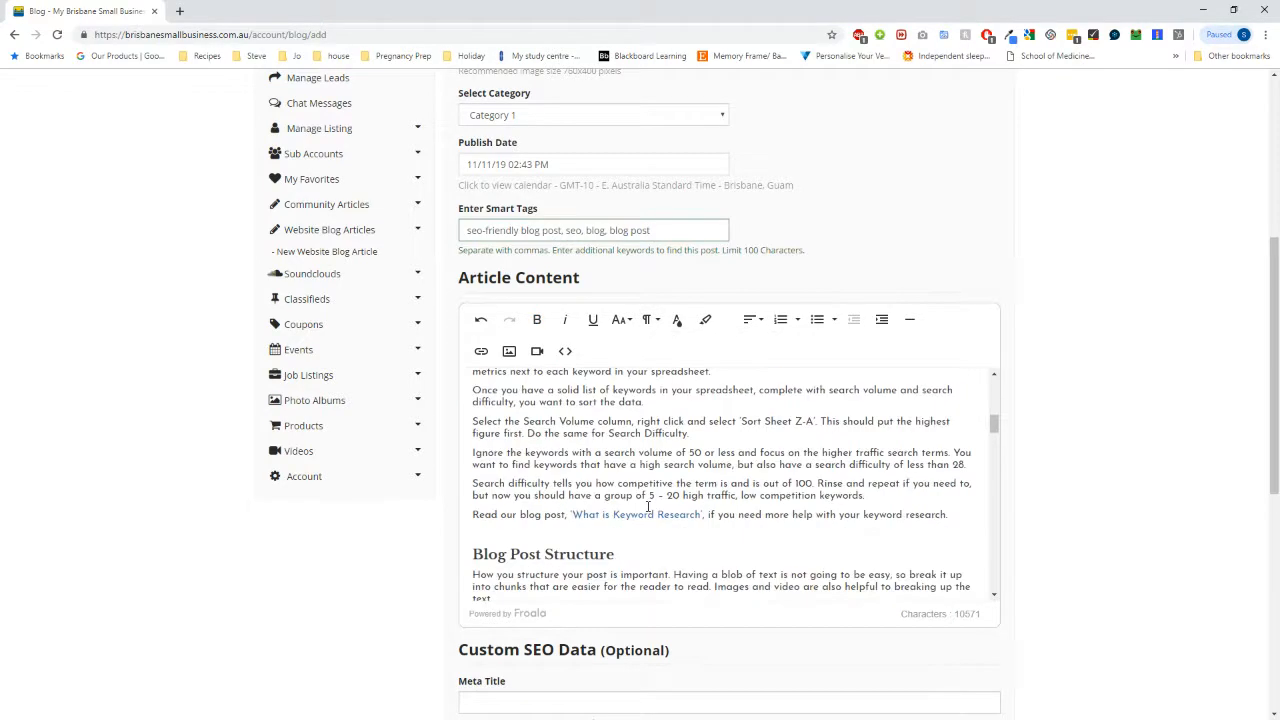
pyautogui.scroll(5, 580, 488)
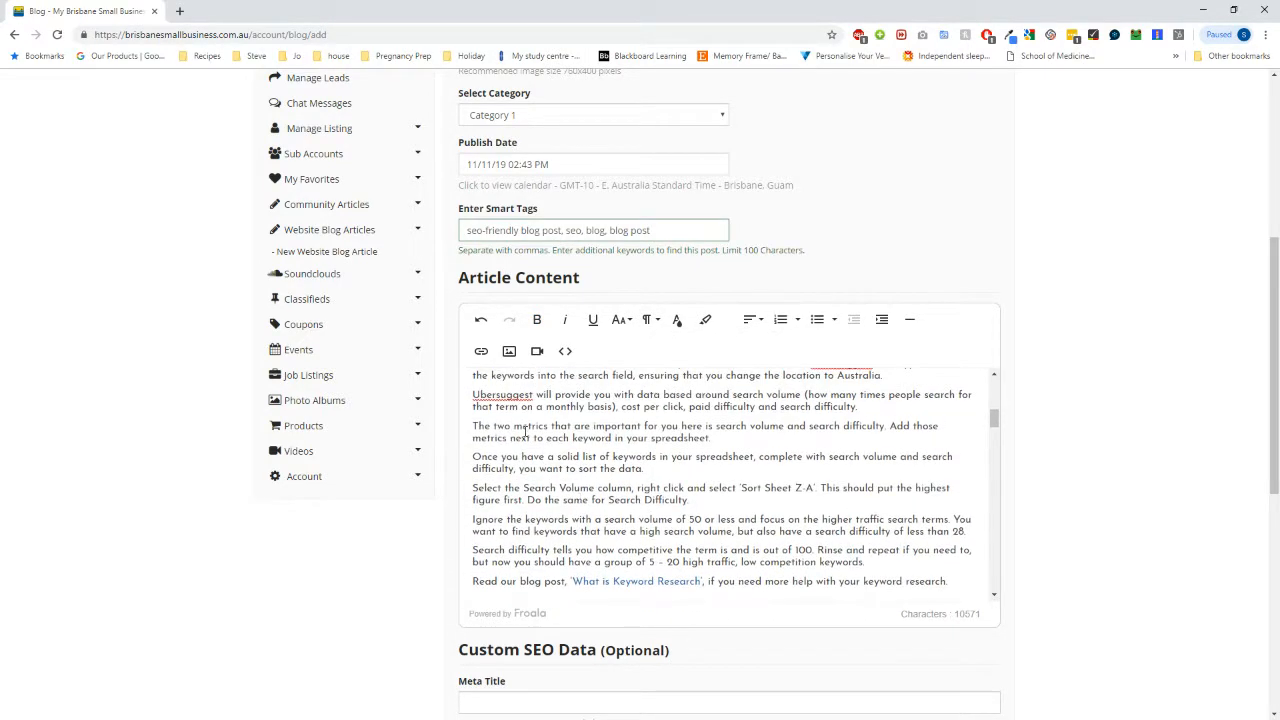
pyautogui.scroll(-5, 573, 448)
pyautogui.scroll(8, 573, 450)
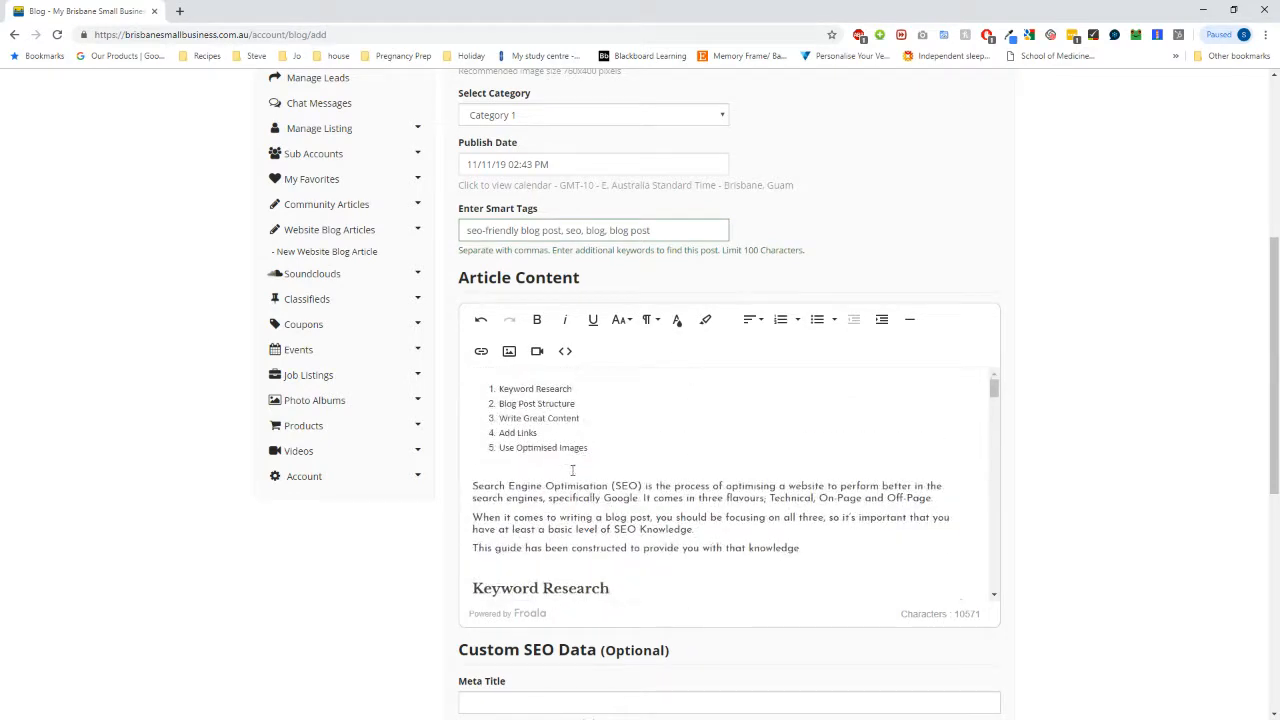
pyautogui.scroll(-8, 539, 404)
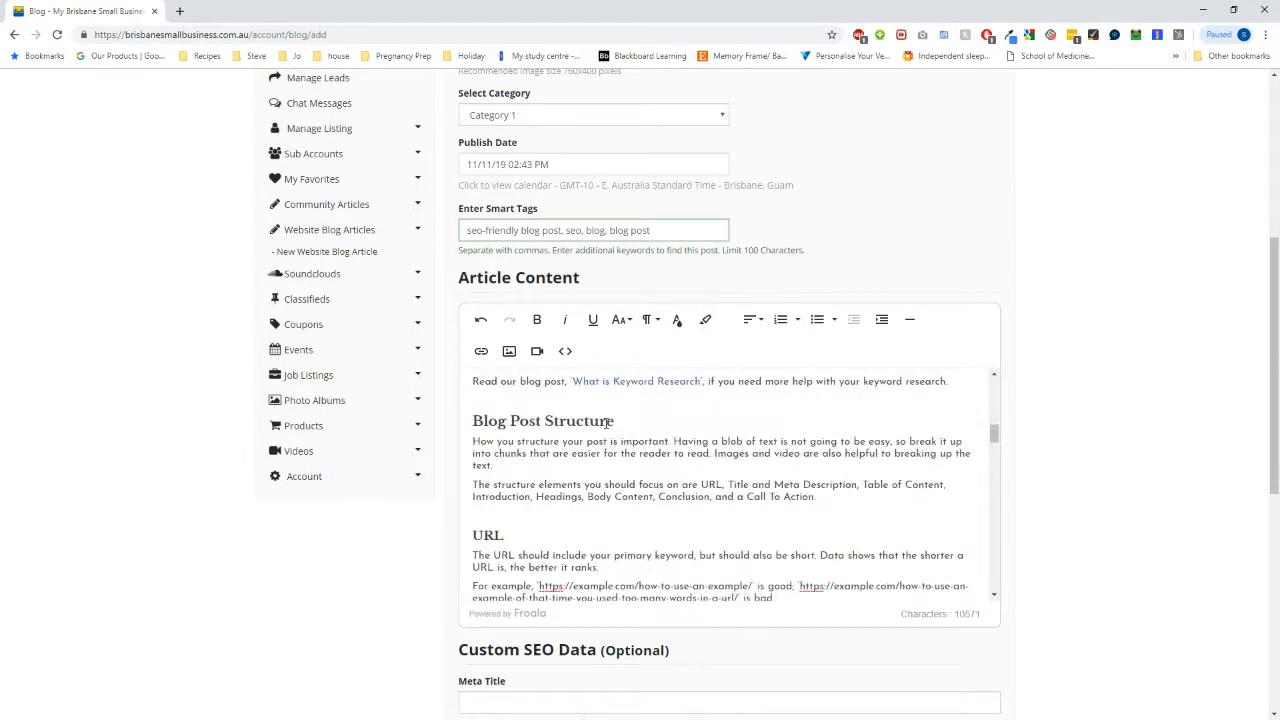
pyautogui.hotkey('ctrl', 'shift', 'Left')
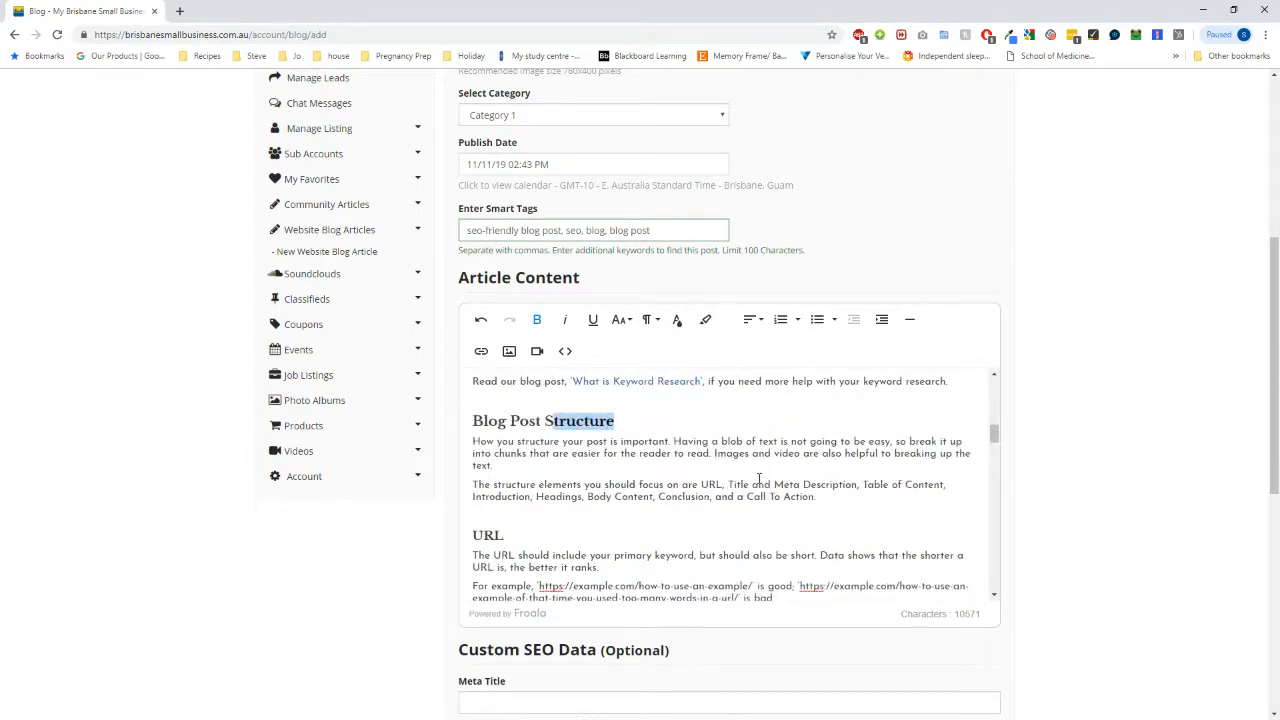
pyautogui.hotkey('shift', 'Left')
pyautogui.hotkey('shift', 'Left')
pyautogui.hotkey('shift', 'Left')
pyautogui.hotkey('shift', 'Left')
pyautogui.hotkey('shift', 'Left')
pyautogui.hotkey('shift', 'Left')
pyautogui.hotkey('shift', 'Left')
pyautogui.hotkey('shift', 'Left')
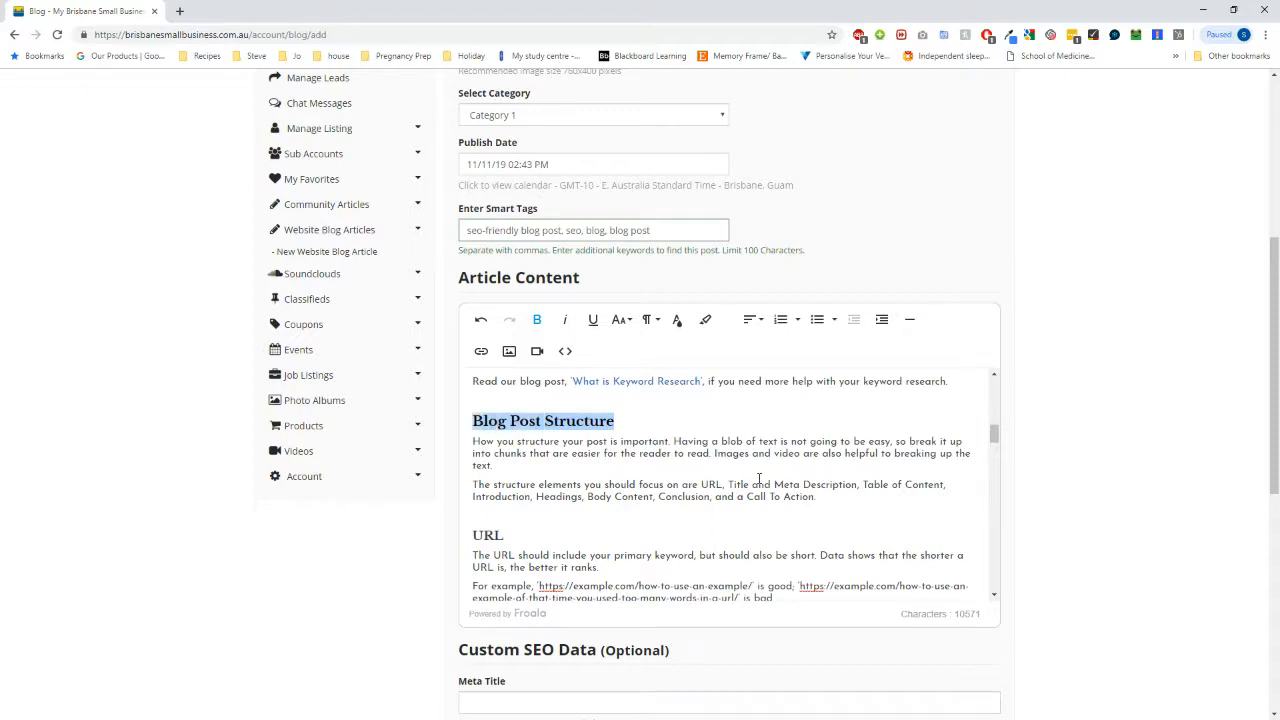
pyautogui.click(648, 319)
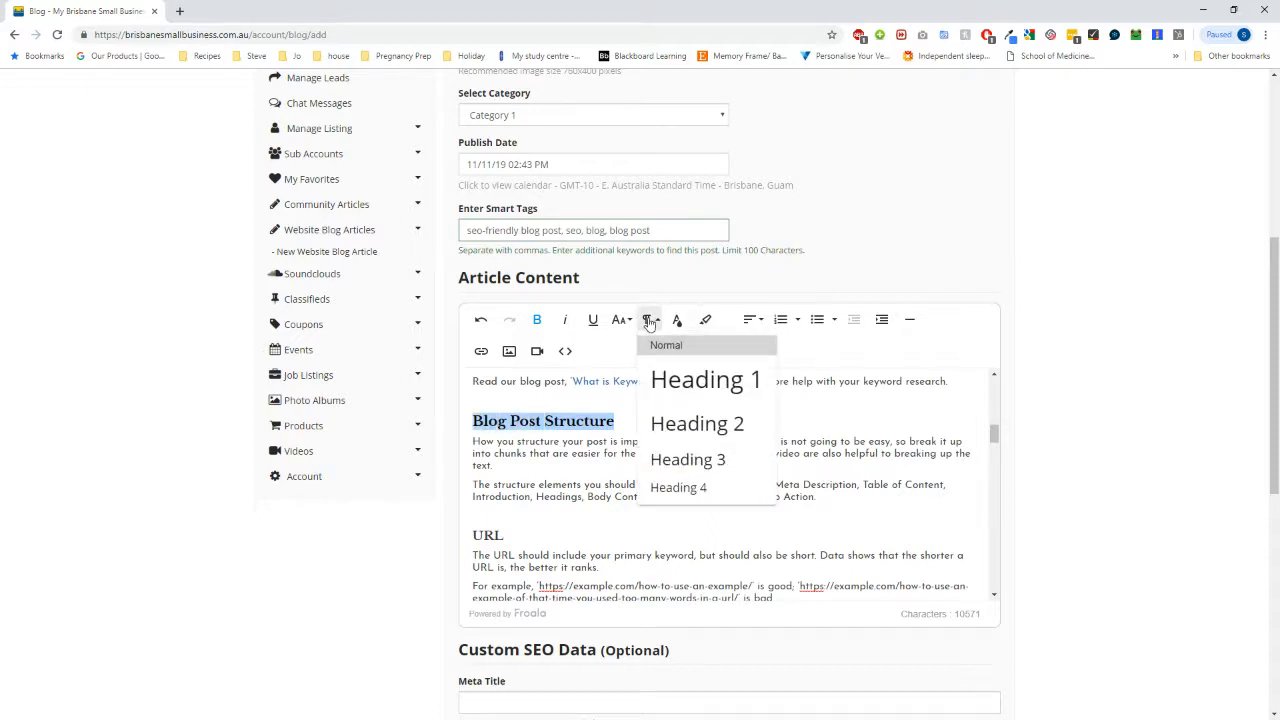
pyautogui.click(660, 425)
# Review the article title, the numbered contents list and the start of the Keyword Research section.
pyautogui.scroll(10, 538, 561)
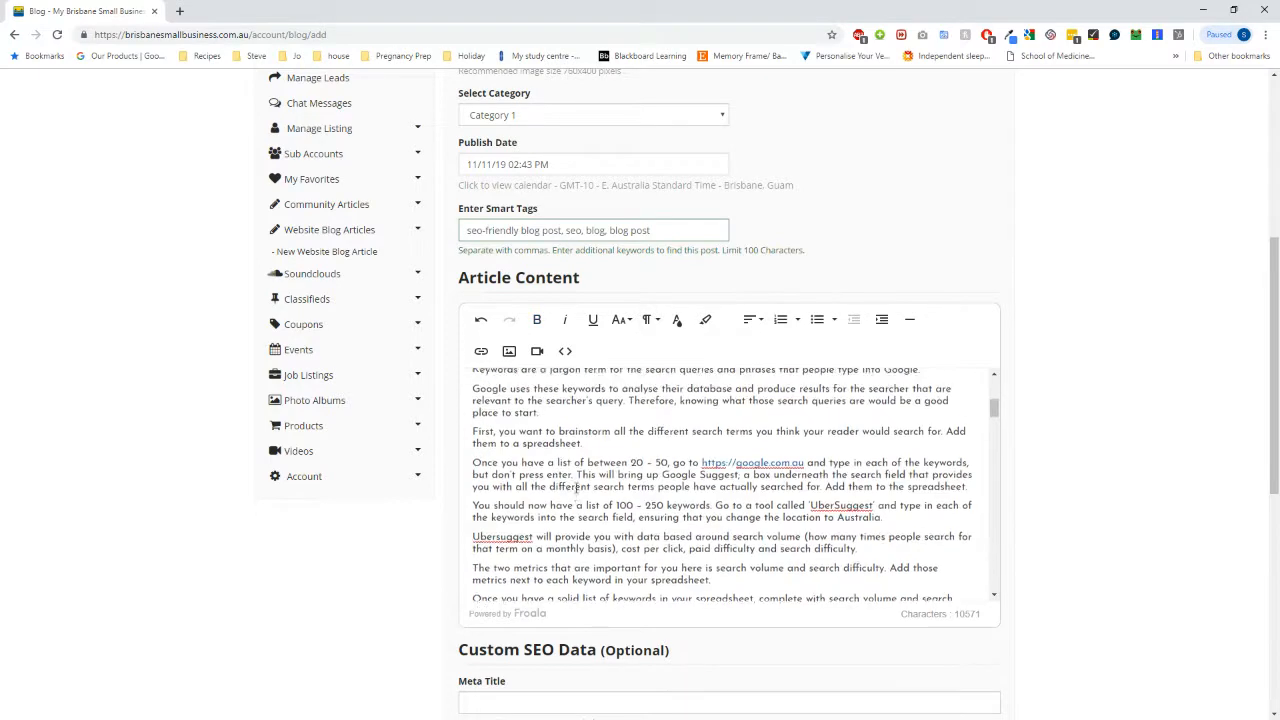
pyautogui.scroll(2, 538, 407)
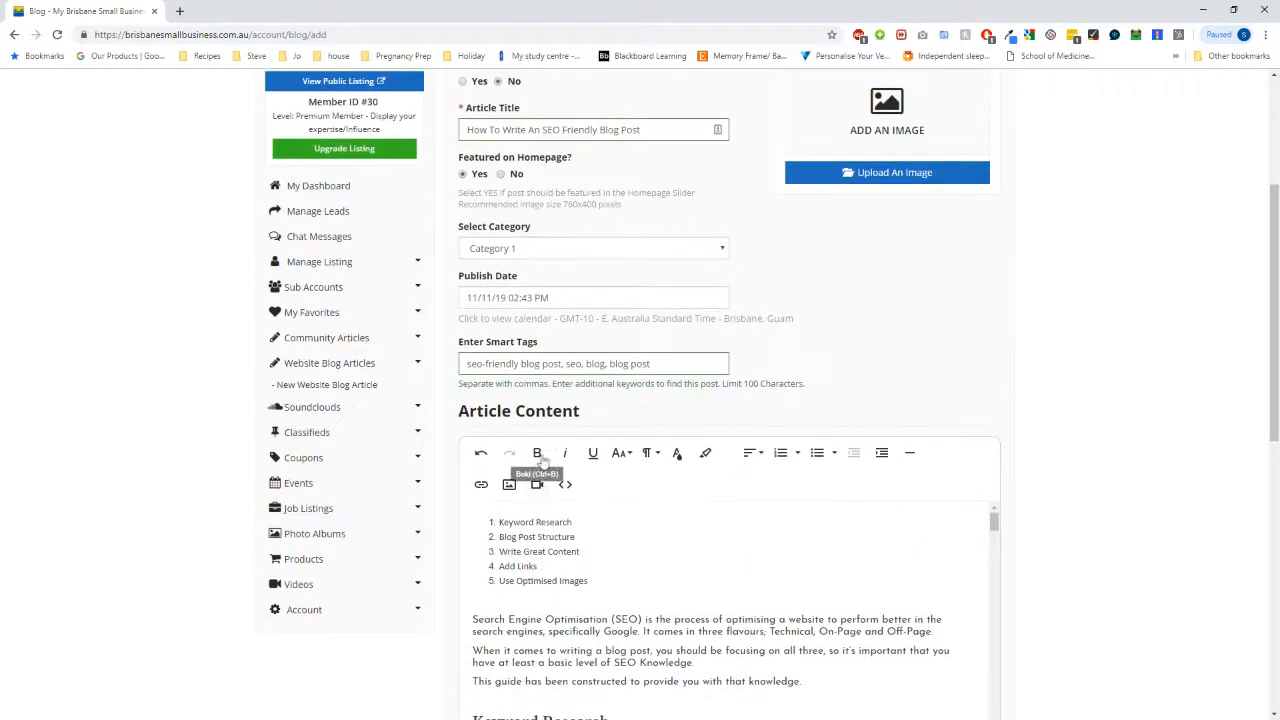
pyautogui.scroll(-3, 541, 458)
pyautogui.scroll(-2, 571, 385)
pyautogui.scroll(2, 566, 395)
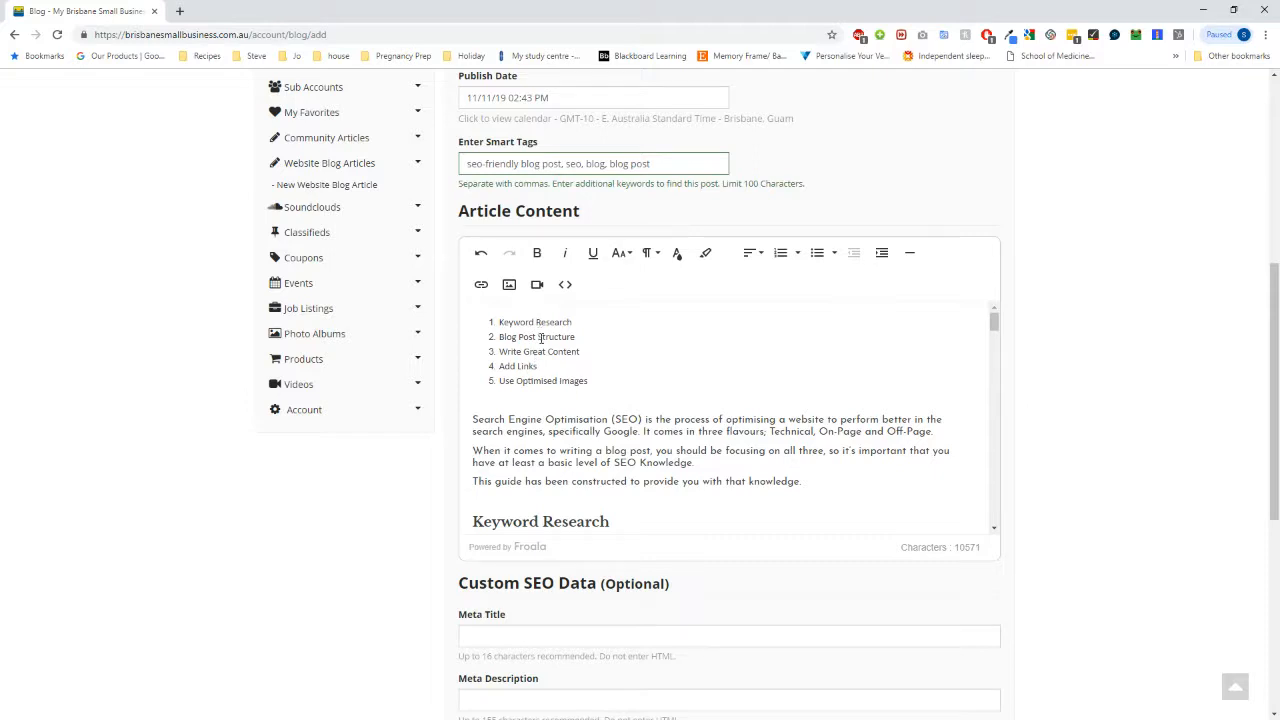
pyautogui.scroll(-3, 540, 338)
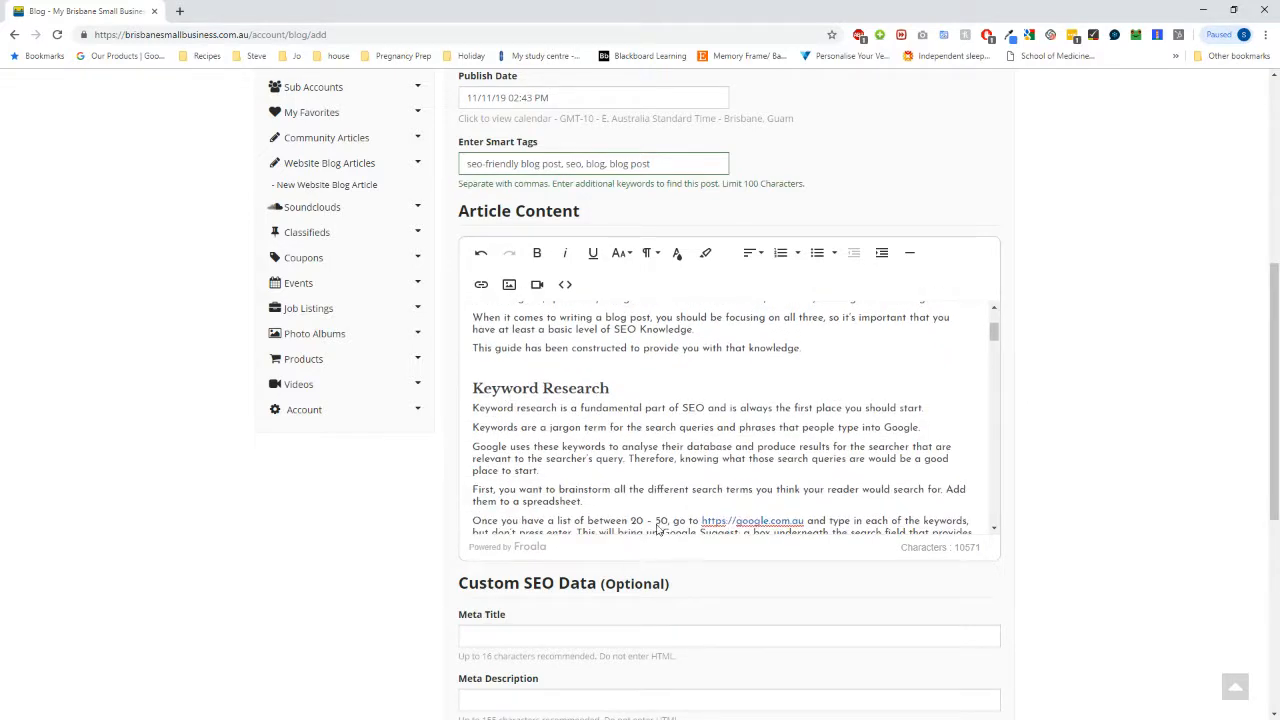
pyautogui.scroll(3, 575, 393)
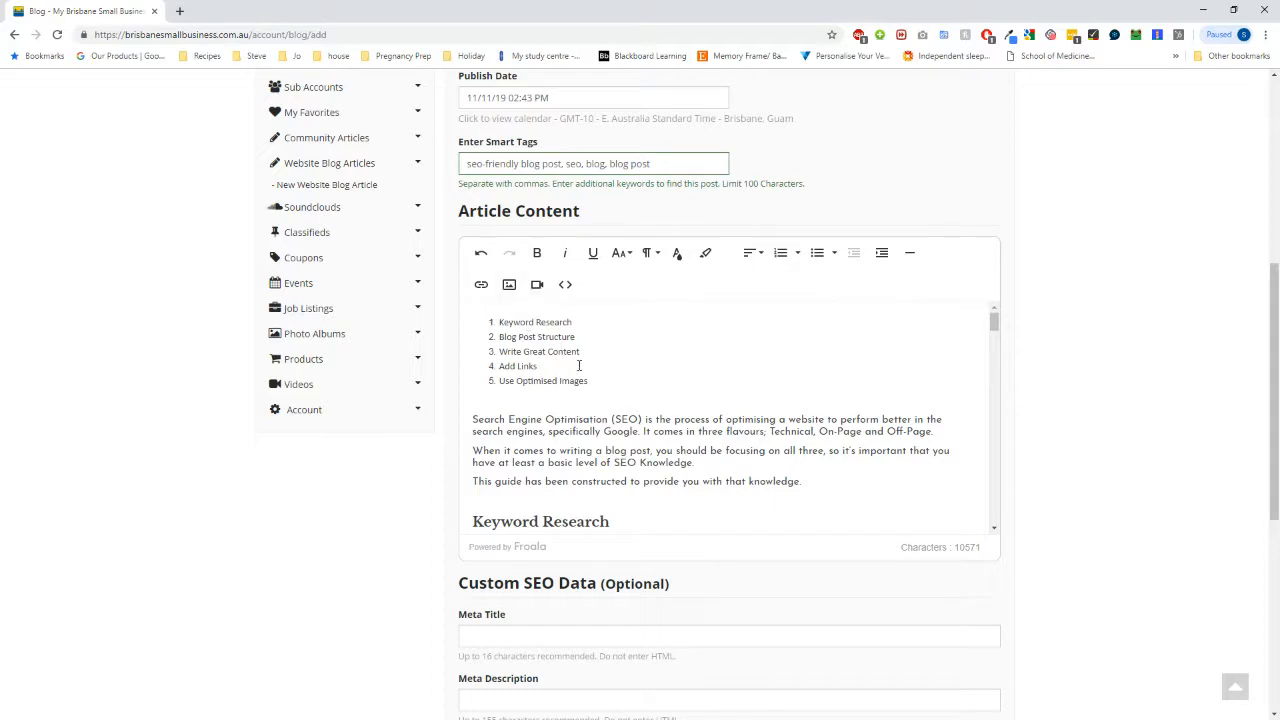
# Apply the Heading 3 format to the "URL" subheading within the Blog Post Structure section.
pyautogui.scroll(-15, 578, 370)
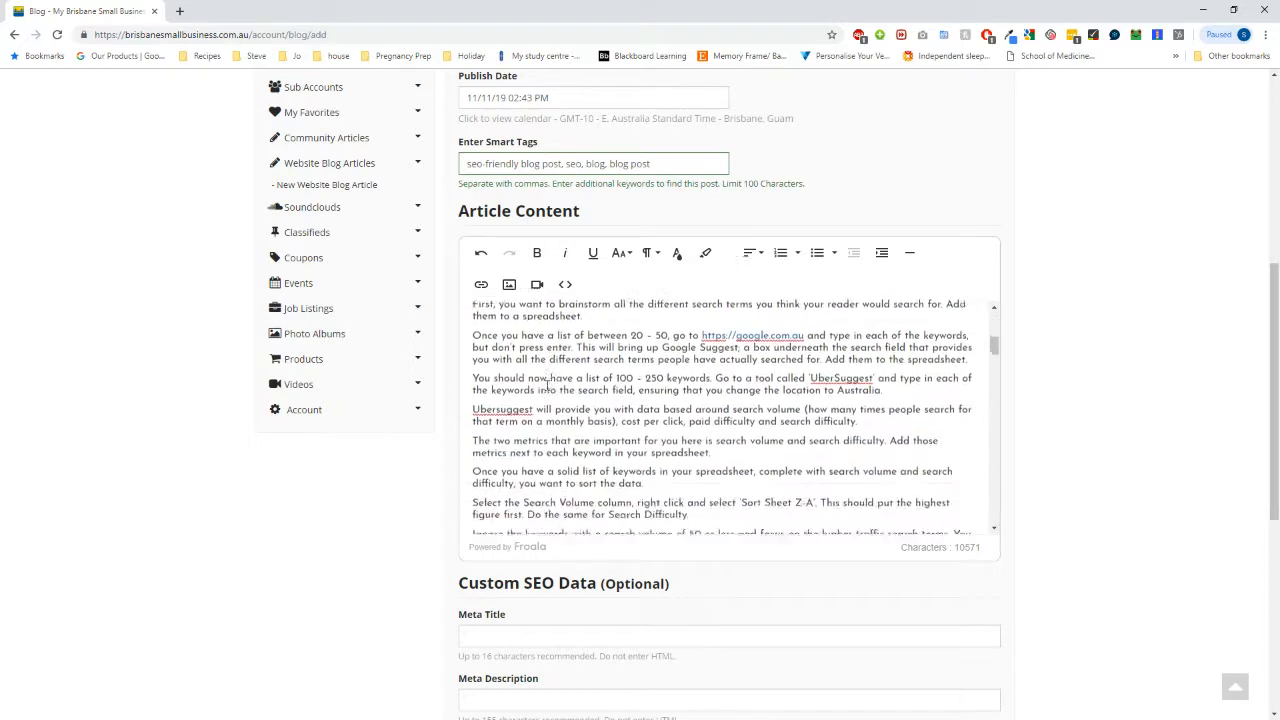
pyautogui.scroll(-3, 580, 404)
pyautogui.scroll(5, 481, 357)
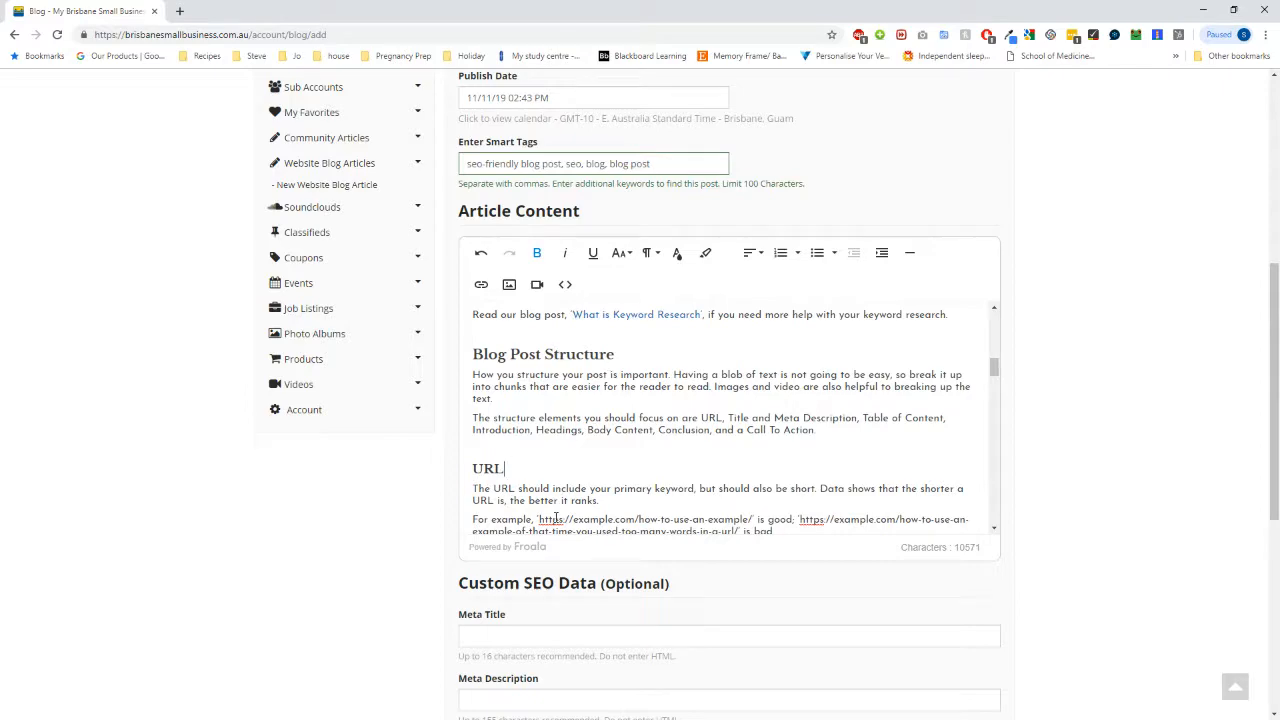
pyautogui.hotkey('shift', 'Left')
pyautogui.hotkey('shift', 'Left')
pyautogui.hotkey('shift', 'Left')
pyautogui.scroll(3, 1140, 300)
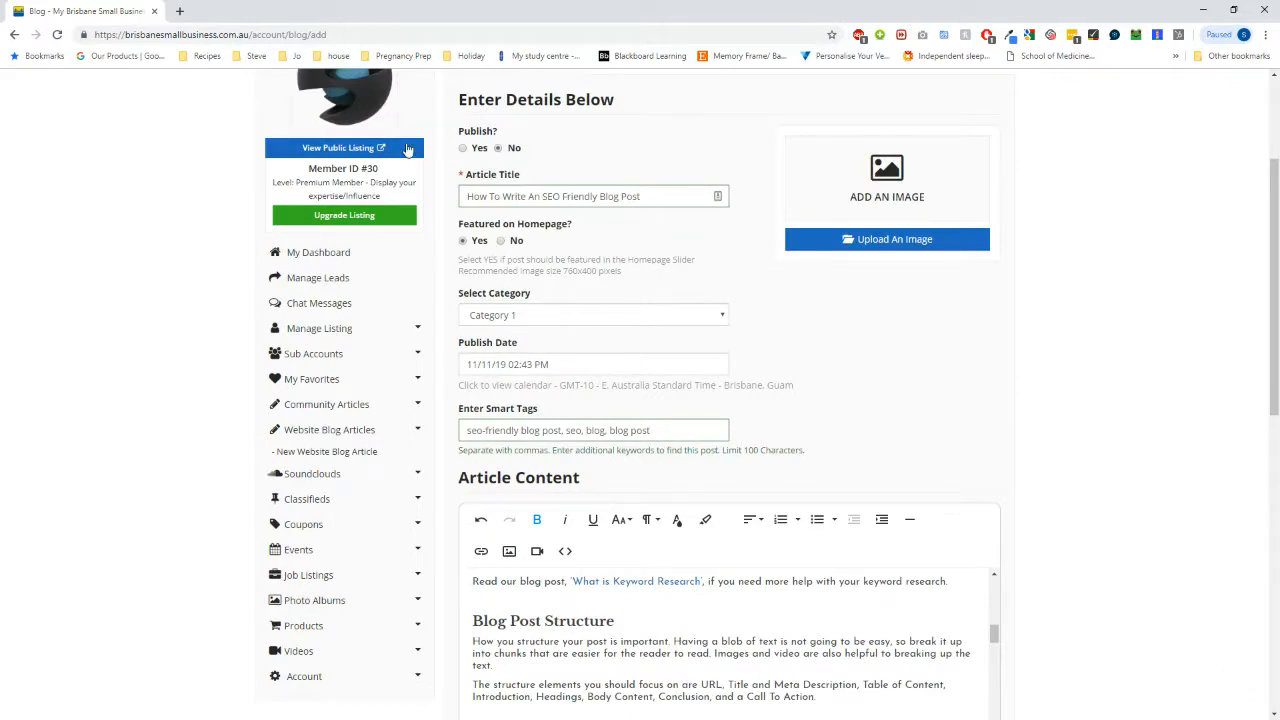
pyautogui.scroll(1, 729, 303)
pyautogui.scroll(-4, 729, 303)
pyautogui.scroll(-1, 1275, 453)
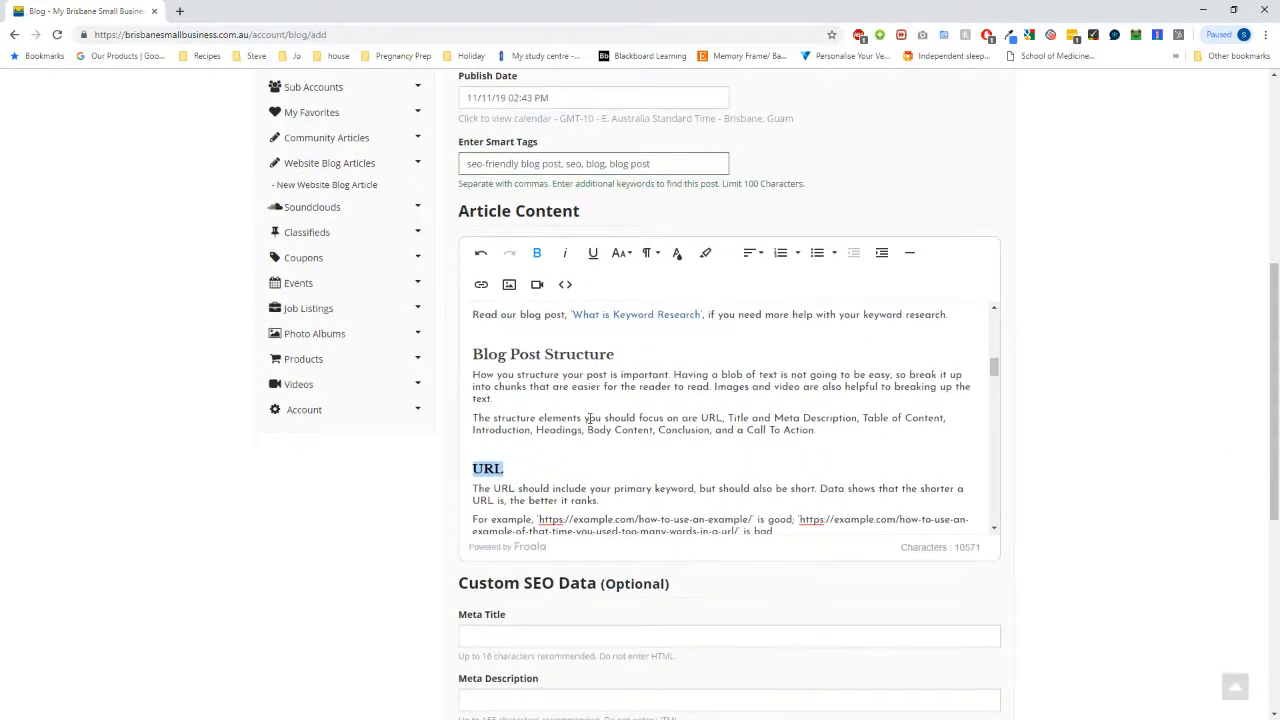
pyautogui.scroll(-1, 641, 456)
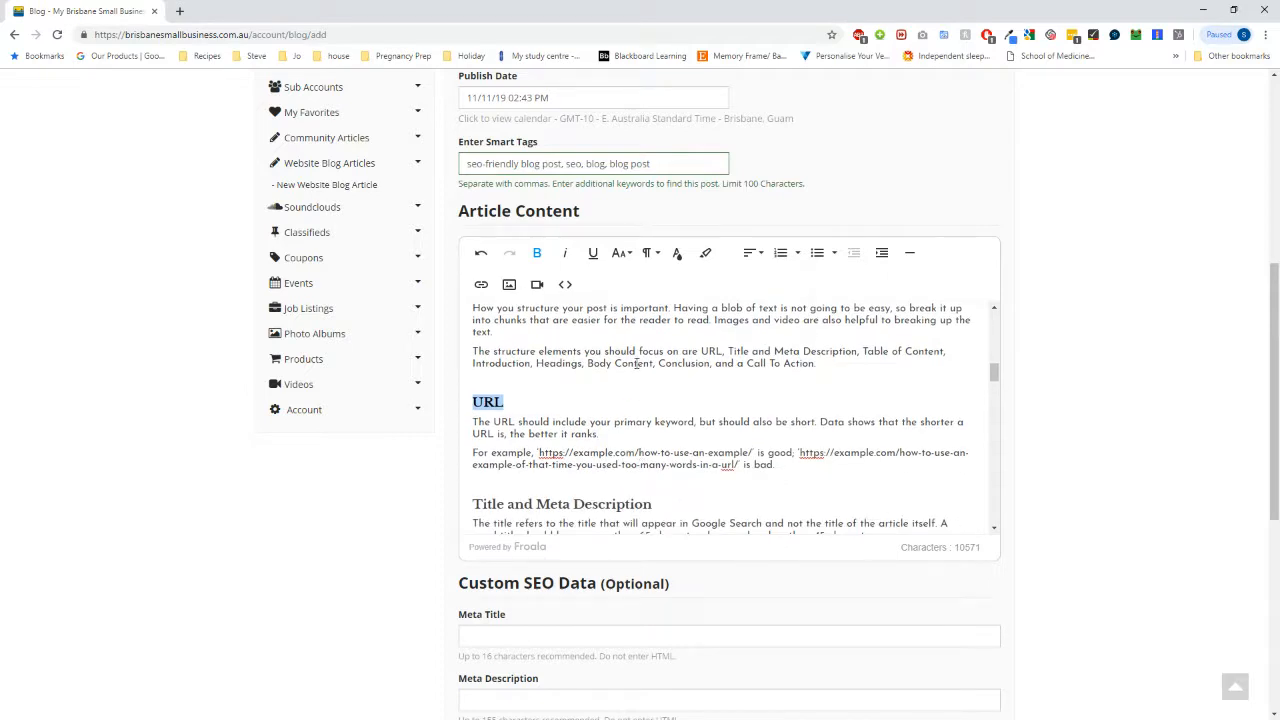
pyautogui.click(650, 254)
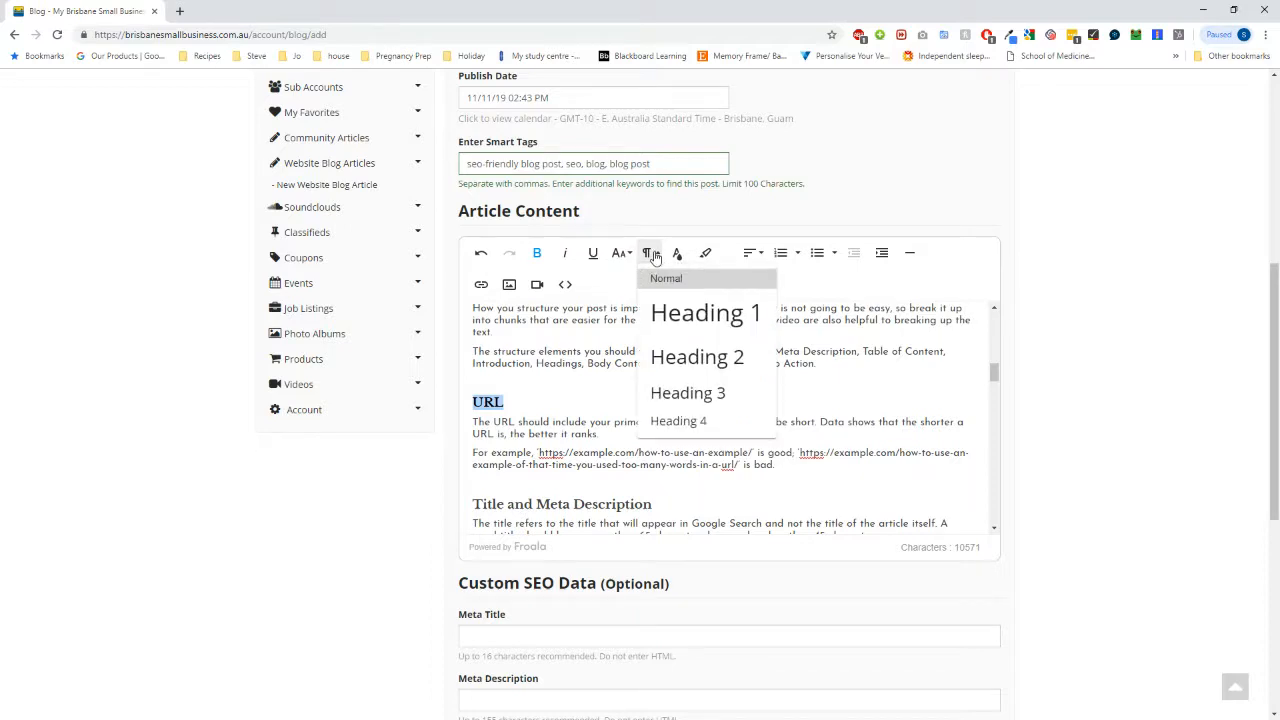
pyautogui.click(708, 397)
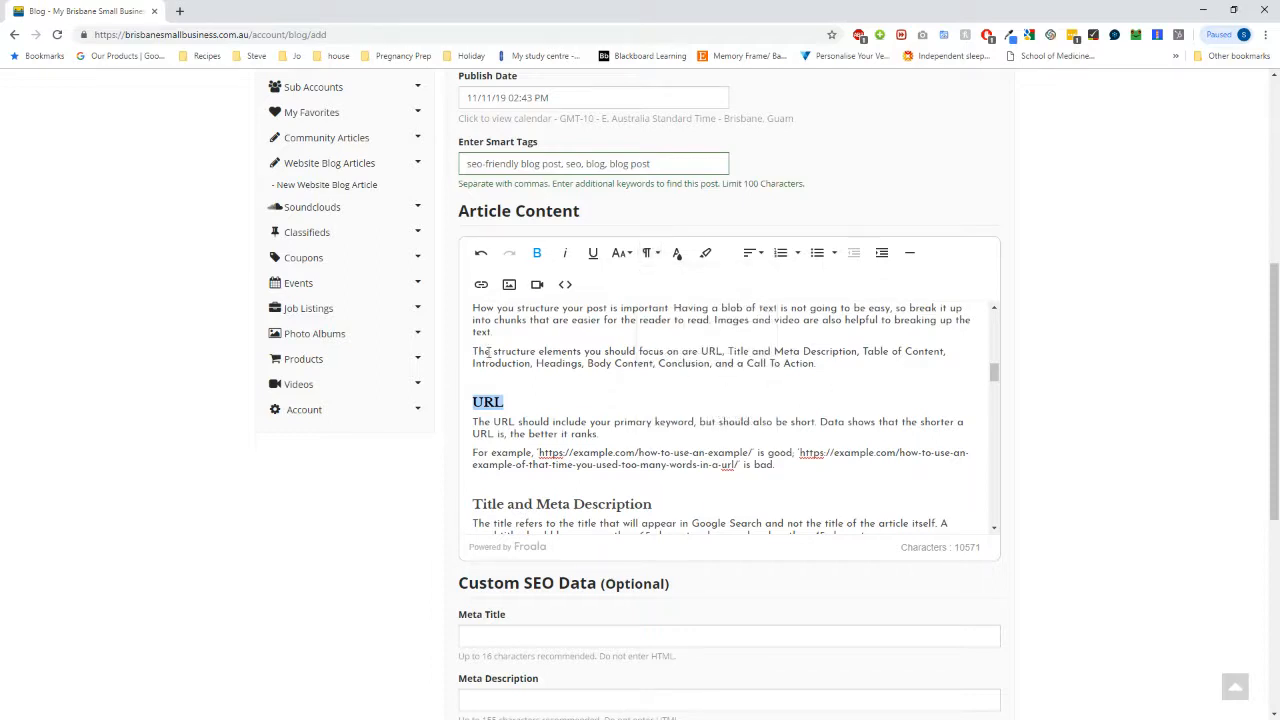
# Apply the Heading 3 format to the "Title and Meta Description" subheading in the article content.
pyautogui.click(662, 504)
pyautogui.hotkey('shift', 'Left')
pyautogui.hotkey('shift', 'Left')
pyautogui.hotkey('shift', 'Left')
pyautogui.hotkey('shift', 'Left')
pyautogui.hotkey('shift', 'Left')
pyautogui.hotkey('shift', 'Left')
pyautogui.hotkey('shift', 'Left')
pyautogui.hotkey('shift', 'Left')
pyautogui.hotkey('shift', 'Left')
pyautogui.hotkey('shift', 'Left')
pyautogui.hotkey('shift', 'Left')
pyautogui.hotkey('shift', 'Left')
pyautogui.hotkey('shift', 'Left')
pyautogui.hotkey('shift', 'Left')
pyautogui.hotkey('shift', 'Left')
pyautogui.hotkey('shift', 'Left')
pyautogui.hotkey('shift', 'Left')
pyautogui.hotkey('shift', 'Left')
pyautogui.hotkey('shift', 'Left')
pyautogui.hotkey('shift', 'Left')
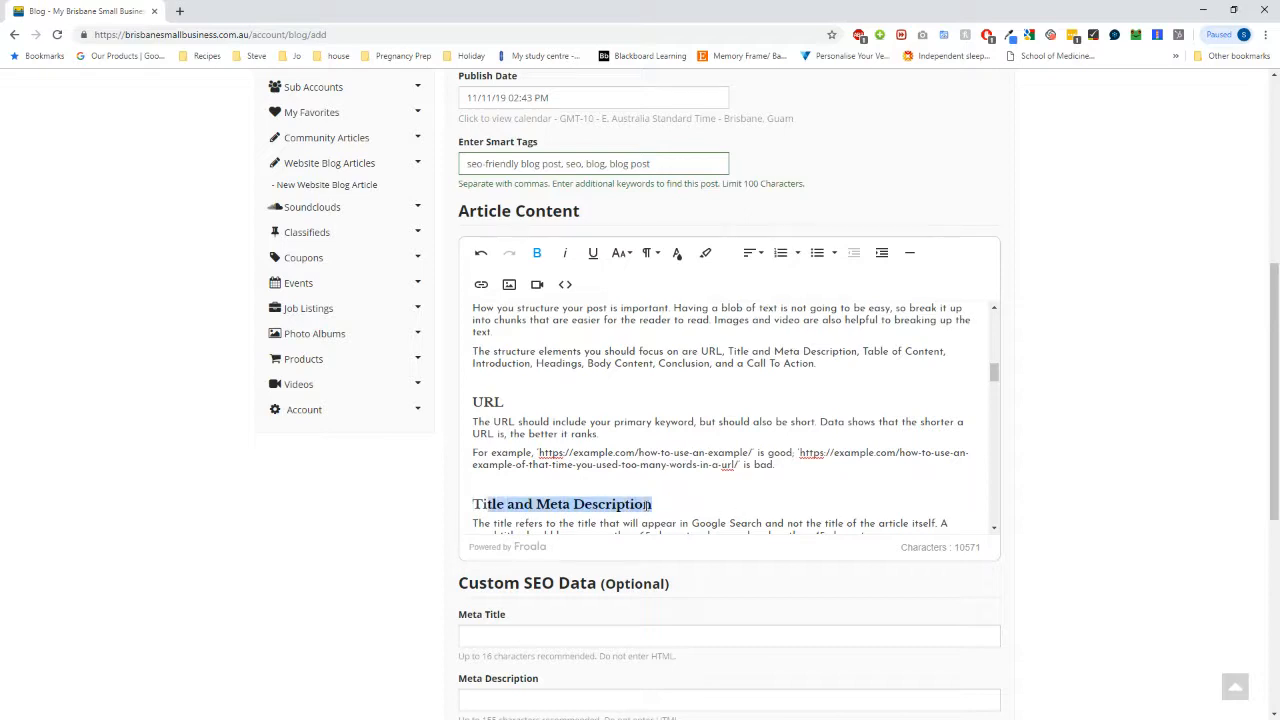
pyautogui.hotkey('shift', 'Left')
pyautogui.click(648, 252)
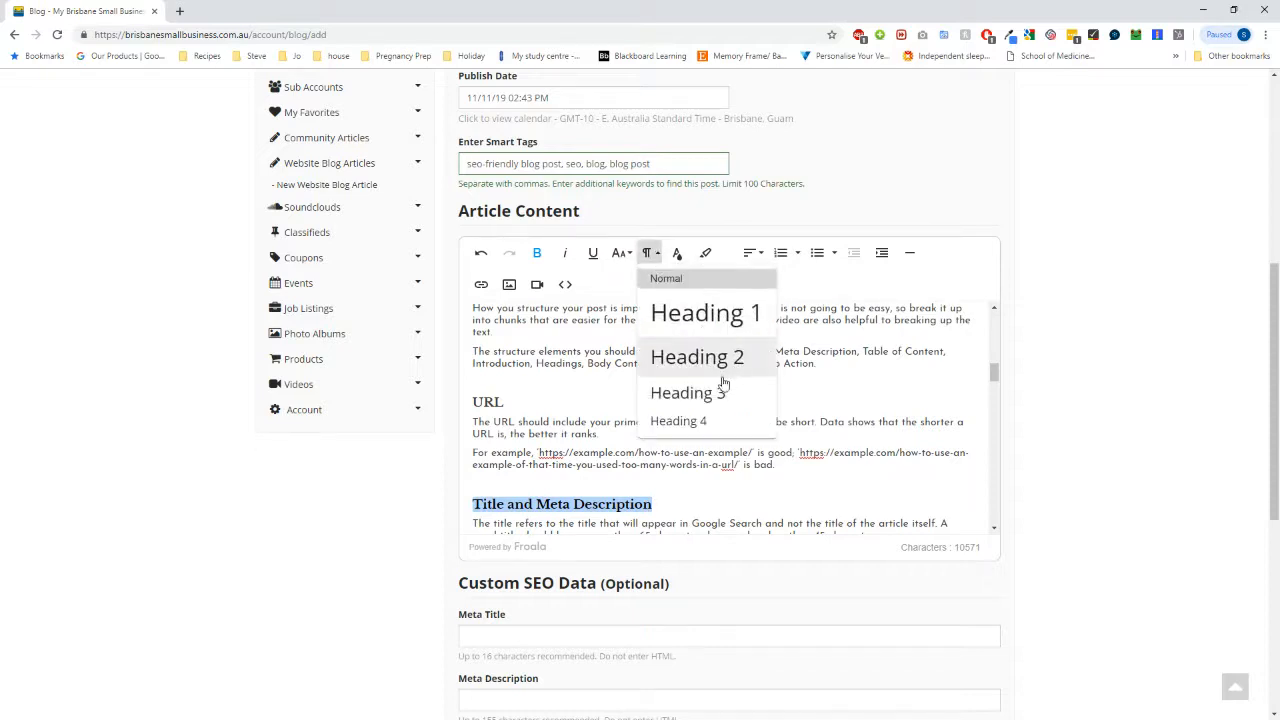
pyautogui.click(690, 393)
pyautogui.click(611, 469)
# Apply the Heading 3 format to the "Table of Contents" subheading in the article content.
pyautogui.scroll(-1, 688, 466)
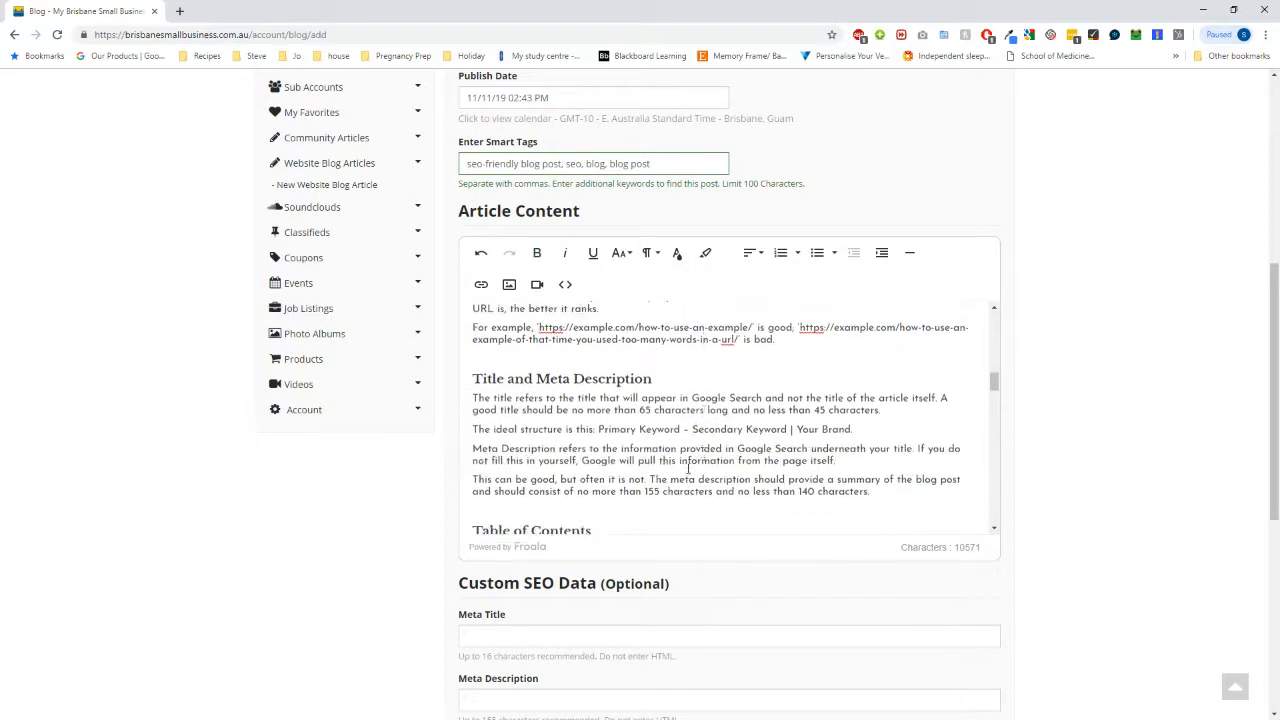
pyautogui.scroll(-2, 553, 378)
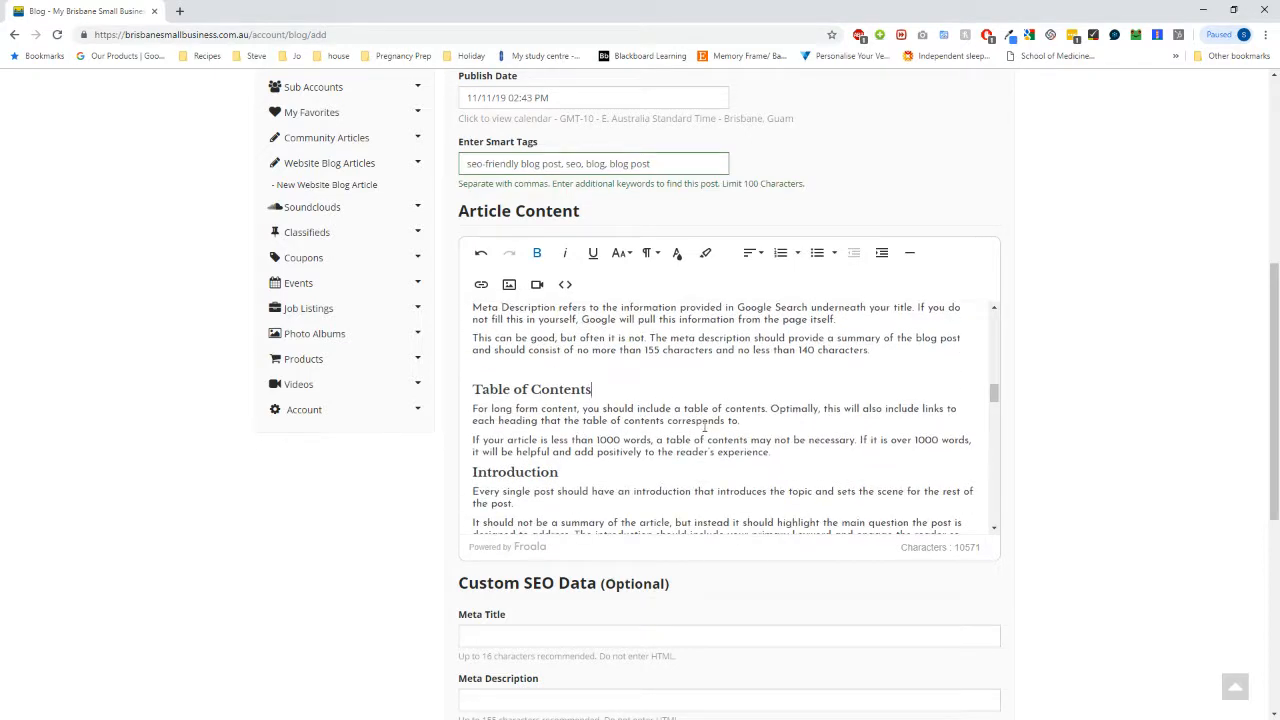
pyautogui.hotkey('shift', 'Left')
pyautogui.hotkey('shift', 'Left')
pyautogui.hotkey('shift', 'Left')
pyautogui.hotkey('shift', 'Left')
pyautogui.hotkey('shift', 'Left')
pyautogui.hotkey('shift', 'Left')
pyautogui.hotkey('shift', 'Left')
pyautogui.hotkey('shift', 'Left')
pyautogui.hotkey('shift', 'Left')
pyautogui.hotkey('shift', 'Left')
pyautogui.hotkey('shift', 'Left')
pyautogui.hotkey('shift', 'Left')
pyautogui.hotkey('shift', 'Left')
pyautogui.hotkey('shift', 'Left')
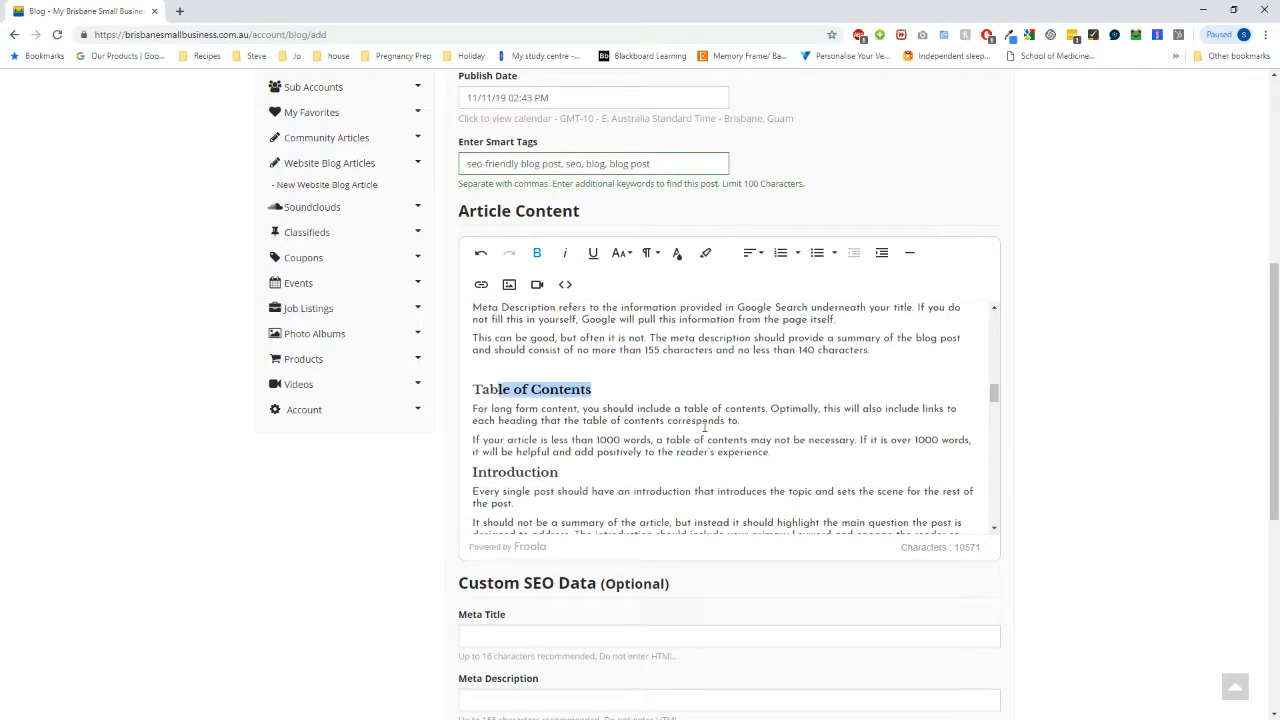
pyautogui.hotkey('shift', 'Left')
pyautogui.click(648, 253)
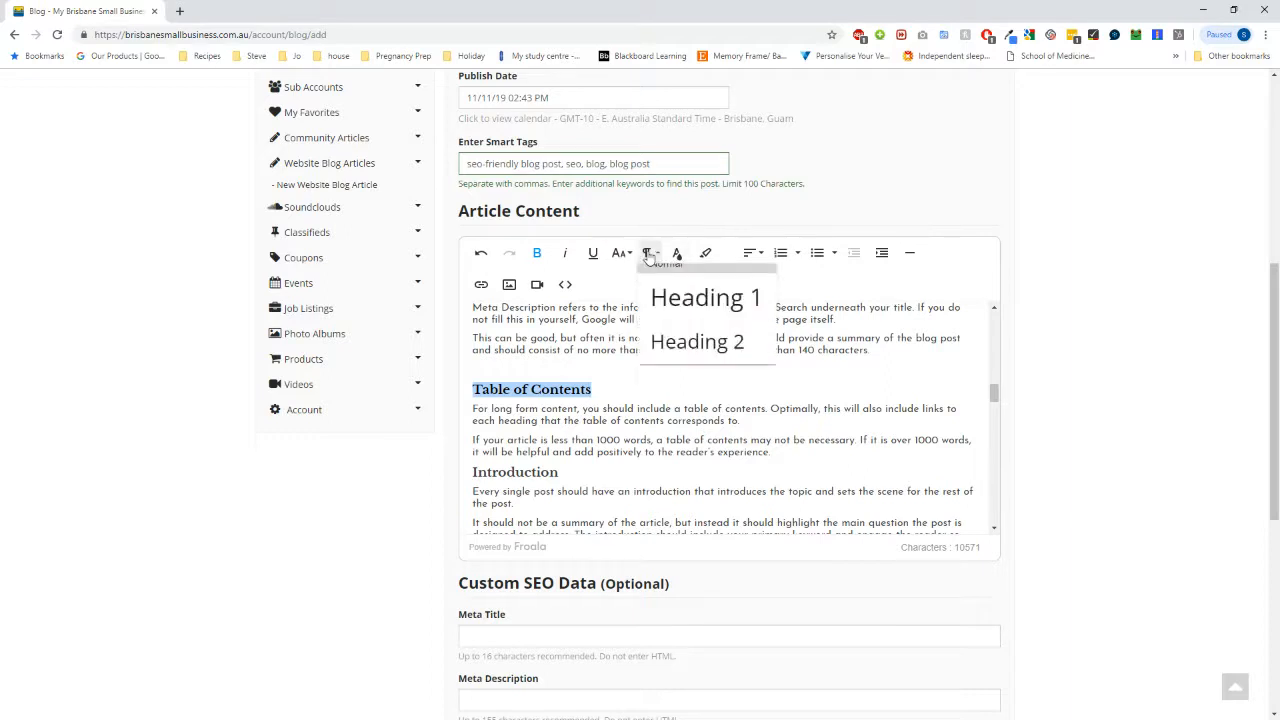
pyautogui.click(712, 398)
# Delete the extra blank lines above the "Conclusion" subheading in the article content.
pyautogui.scroll(-4, 616, 392)
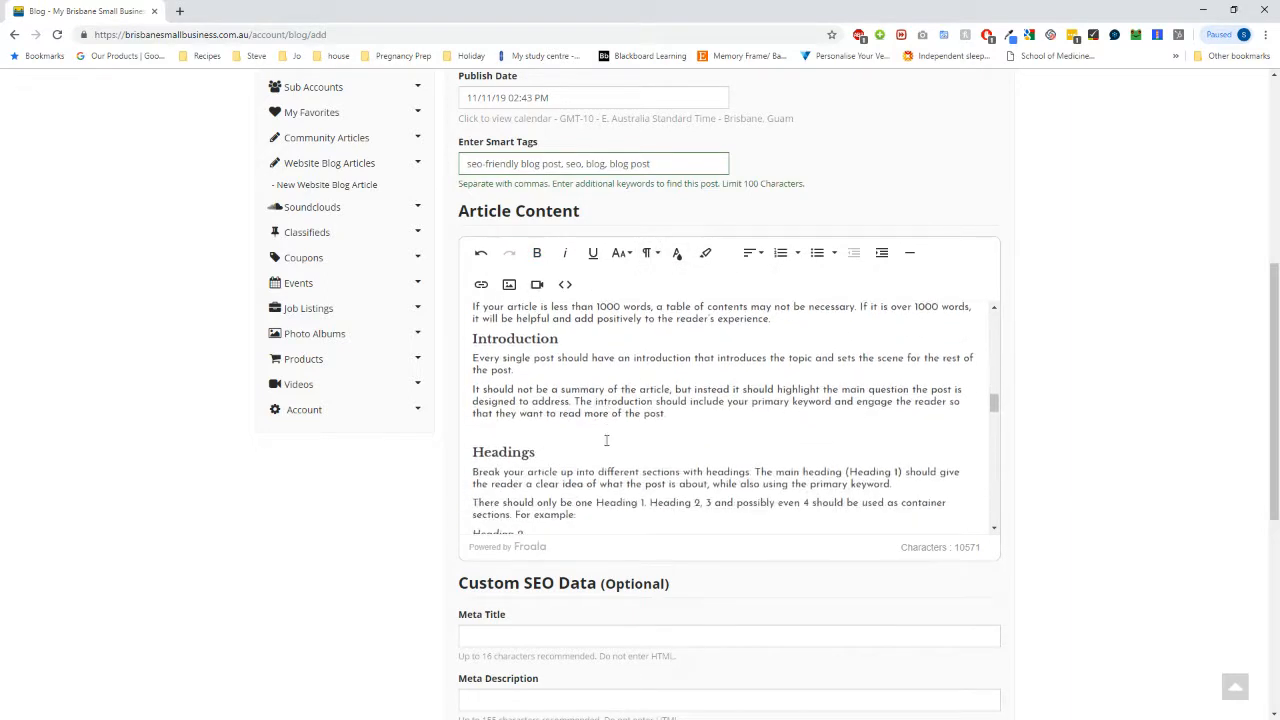
pyautogui.scroll(-5, 616, 392)
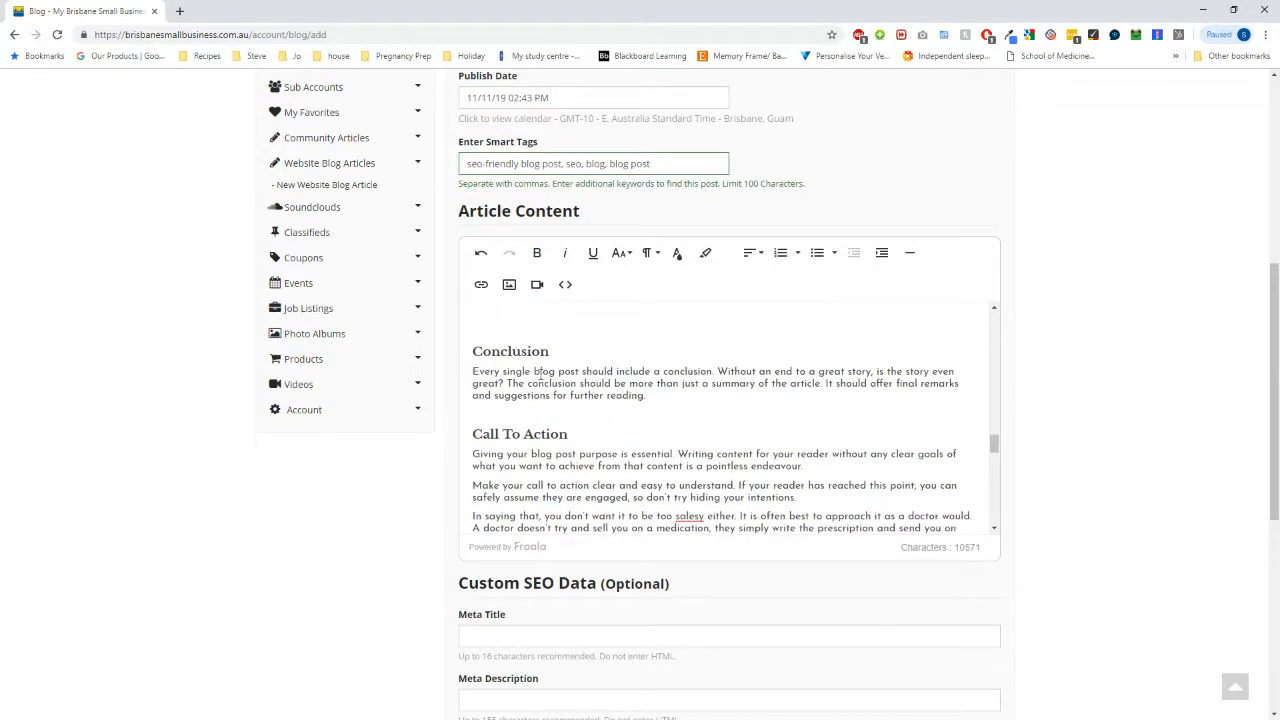
pyautogui.scroll(2, 559, 434)
pyautogui.press('Delete')
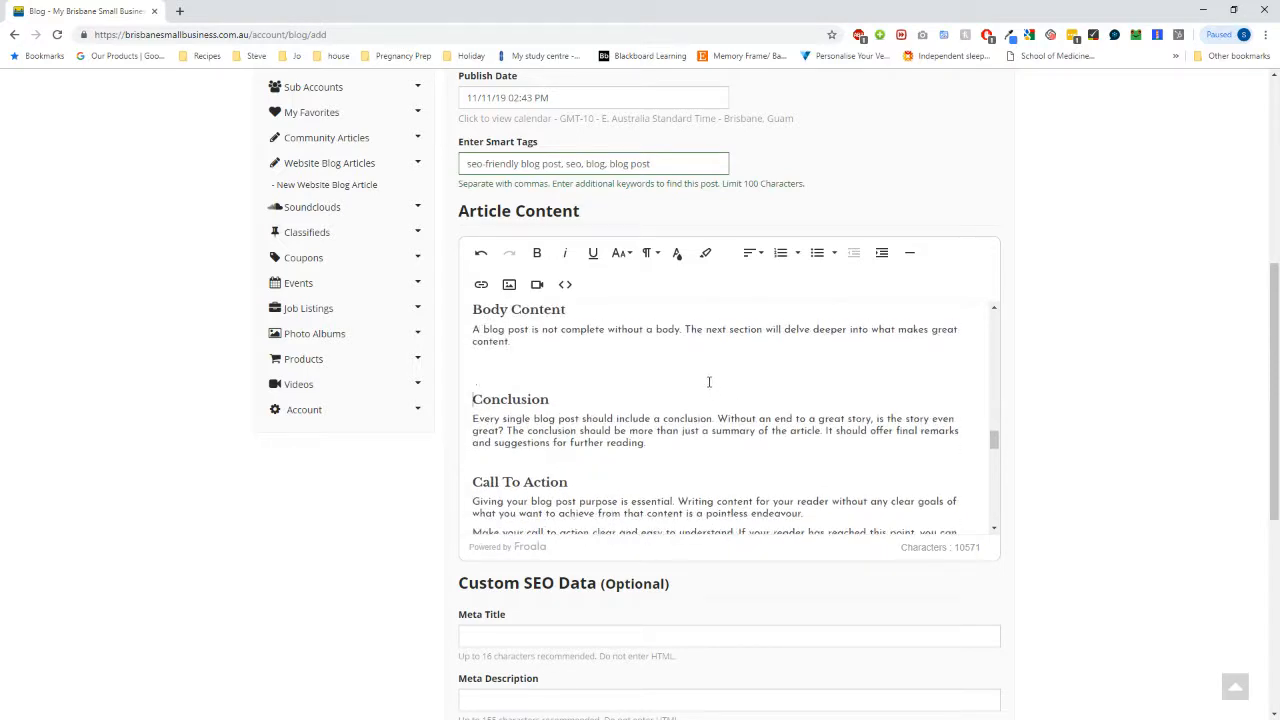
pyautogui.press('Delete')
pyautogui.scroll(1, 700, 392)
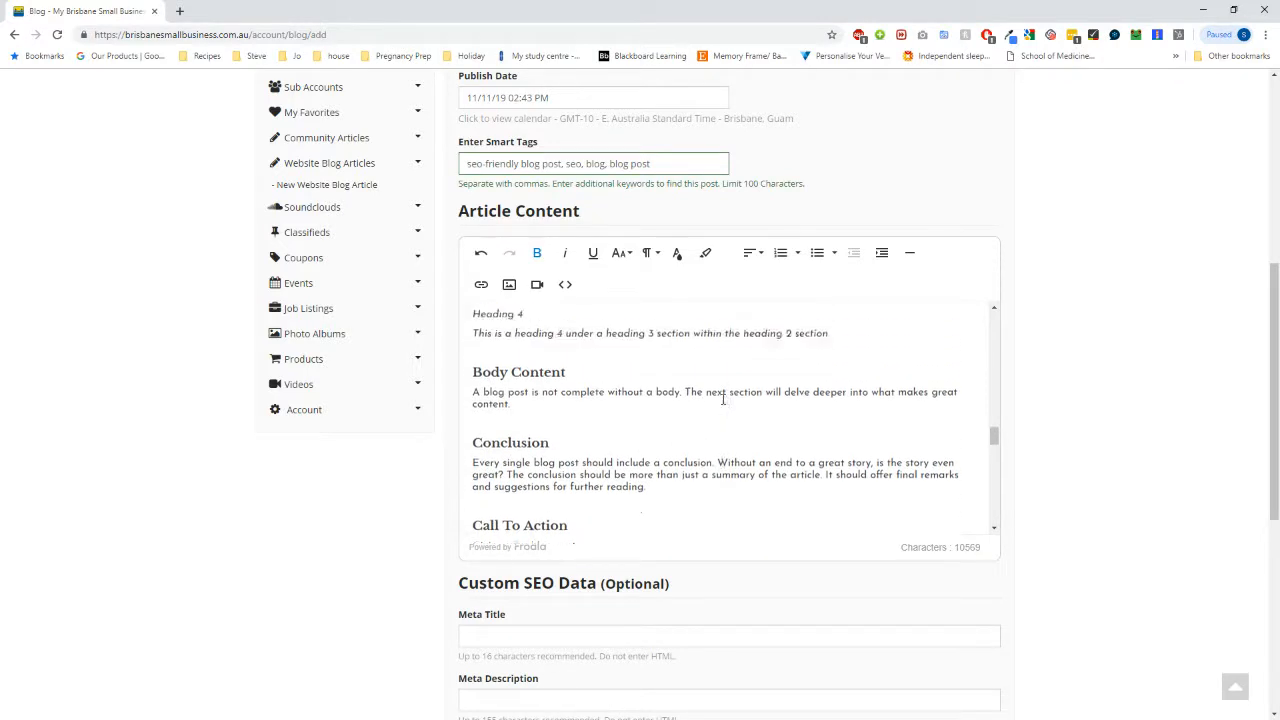
# Review the heading structure and spacing of the whole article, from the numbered contents list to the closing contact paragraph.
pyautogui.scroll(-8, 504, 412)
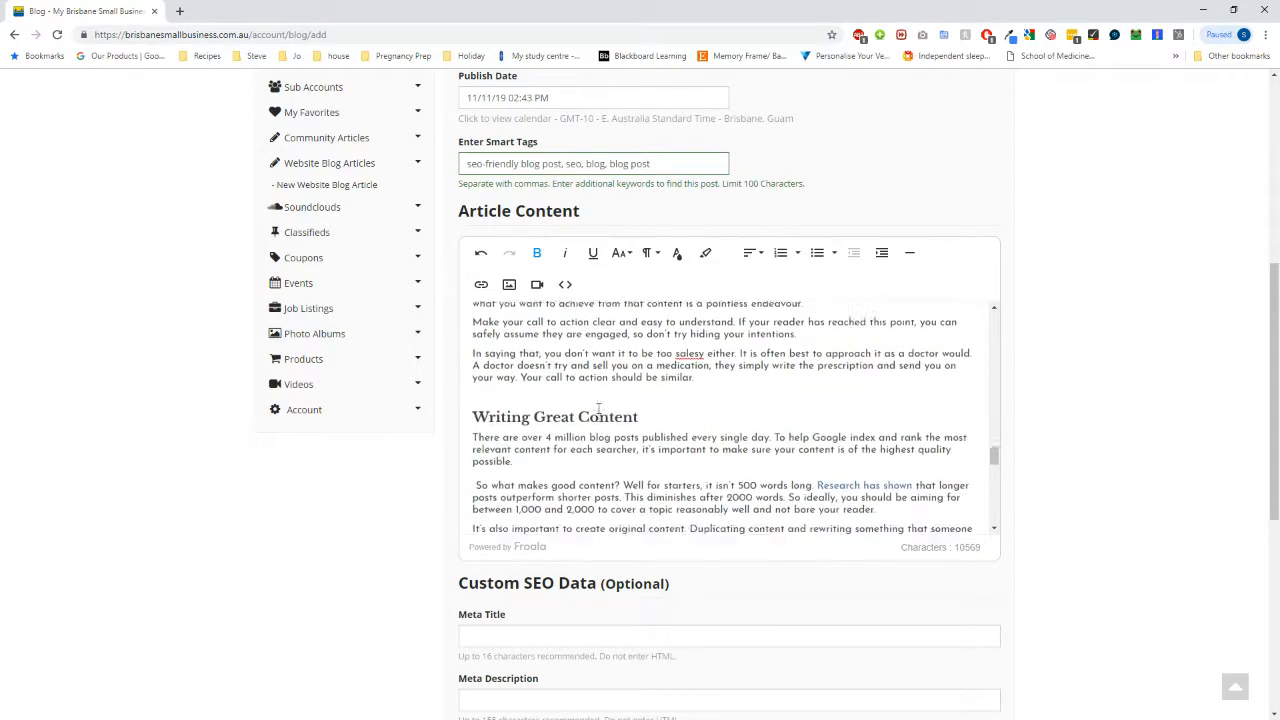
pyautogui.scroll(-10, 600, 410)
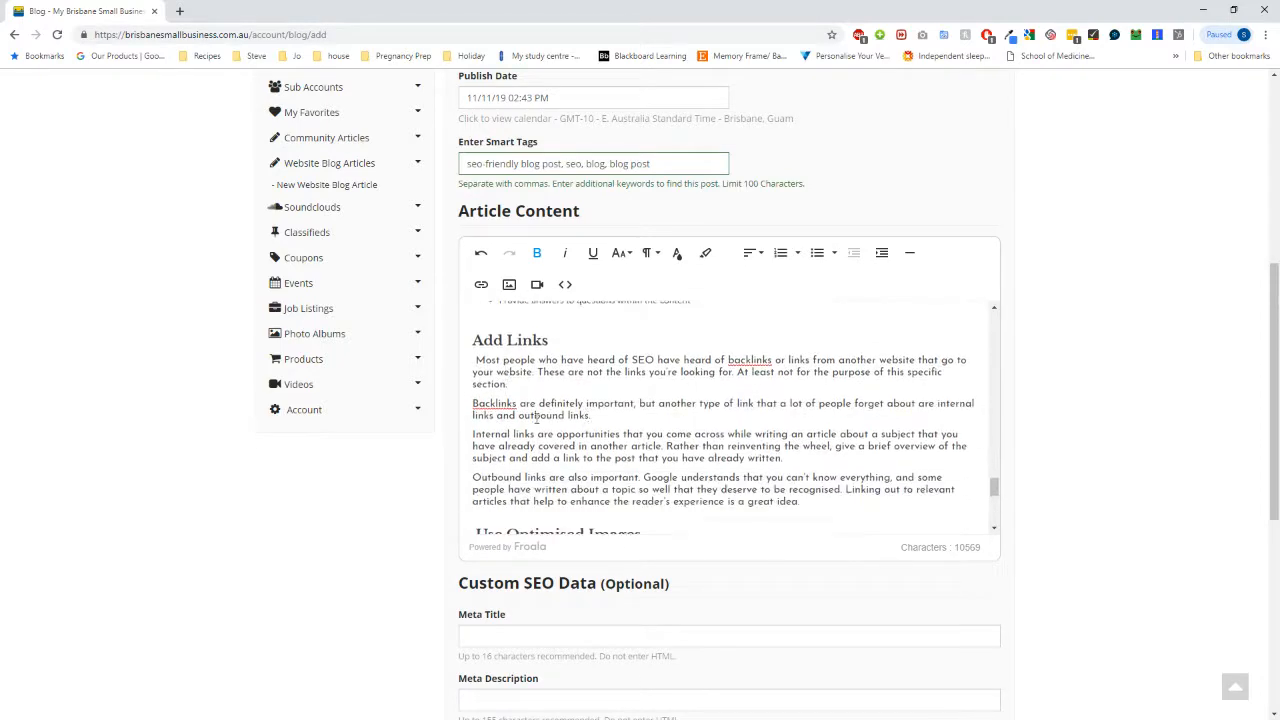
pyautogui.scroll(-4, 620, 425)
pyautogui.scroll(5, 620, 425)
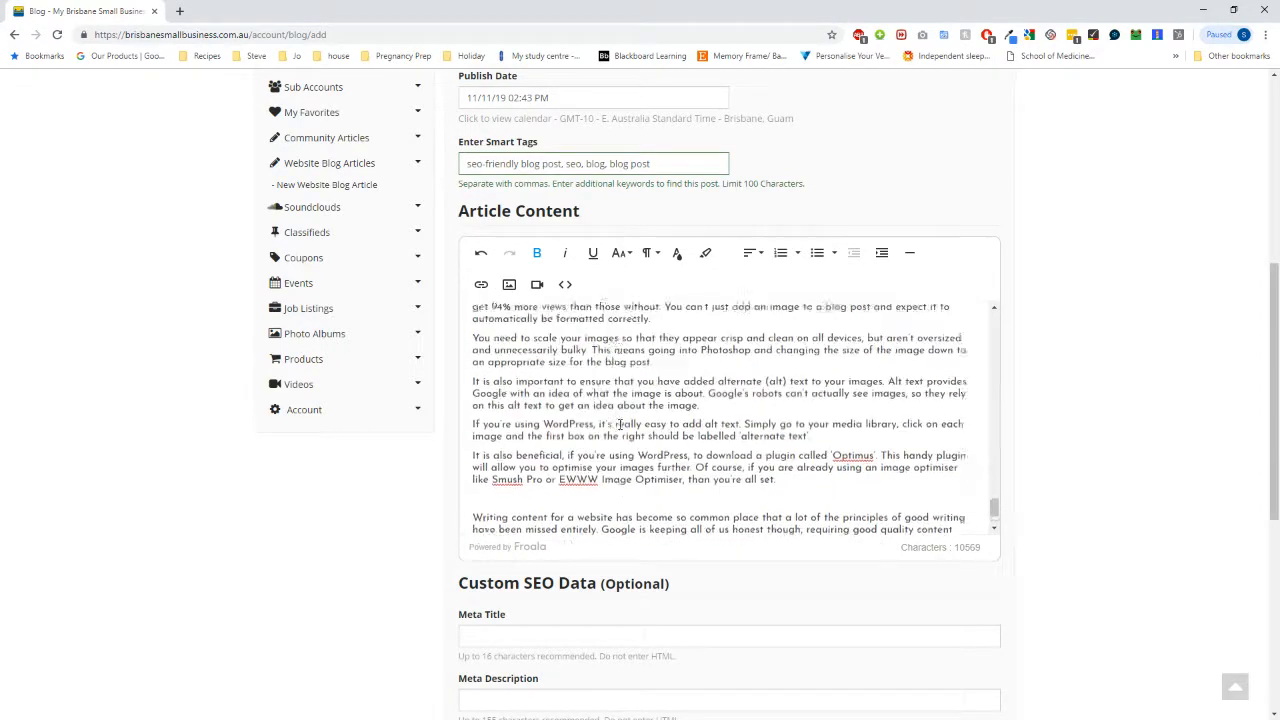
pyautogui.scroll(-5, 620, 425)
pyautogui.scroll(-2, 720, 471)
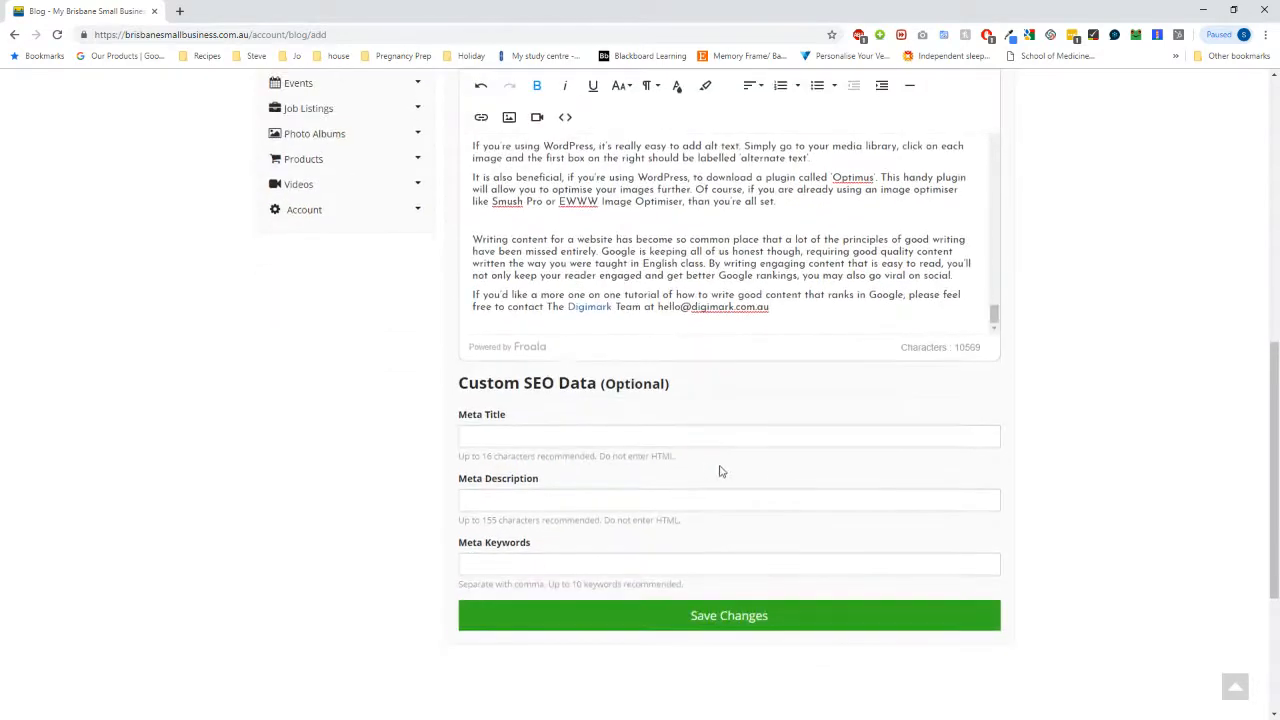
pyautogui.scroll(2, 720, 471)
pyautogui.scroll(12, 706, 398)
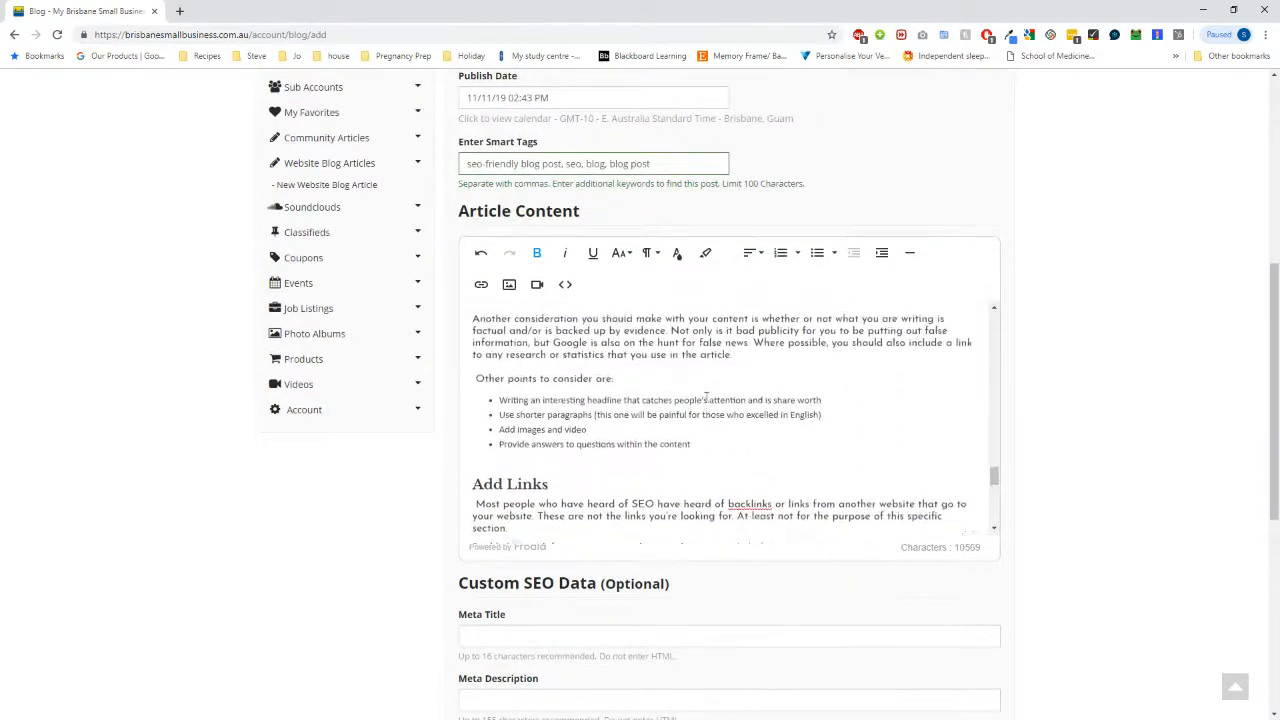
pyautogui.scroll(12, 706, 398)
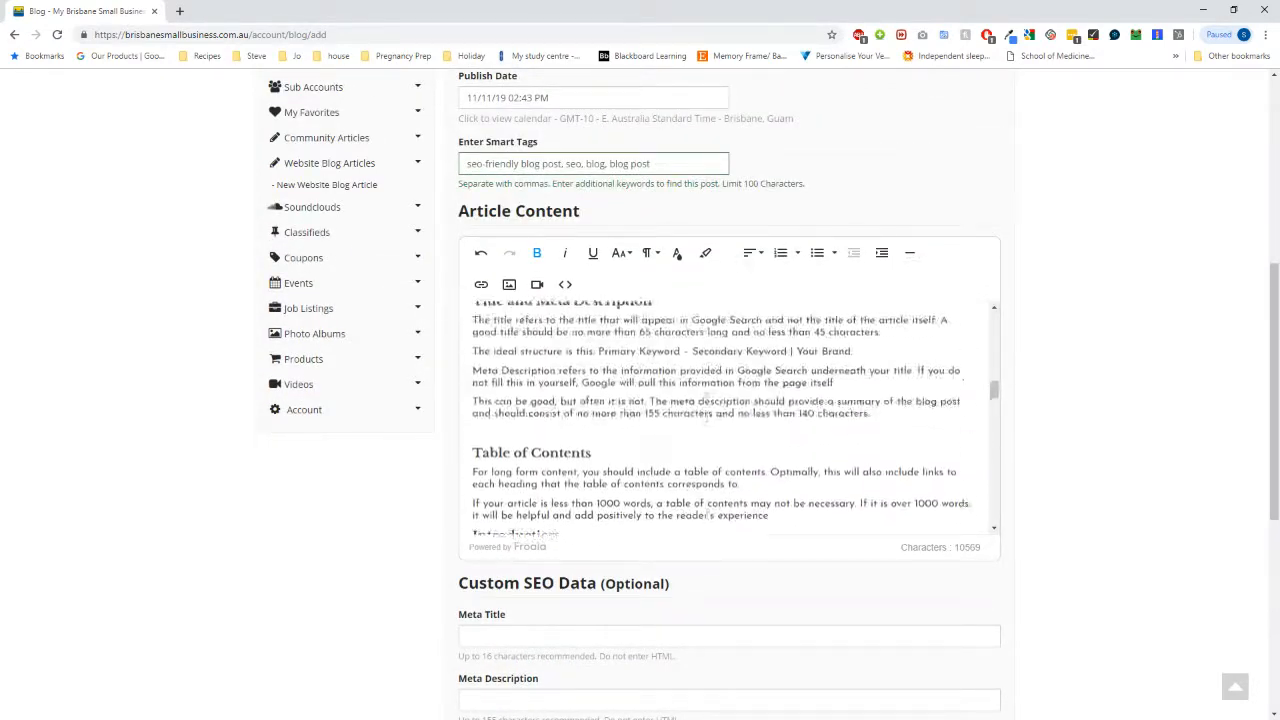
pyautogui.scroll(10, 706, 398)
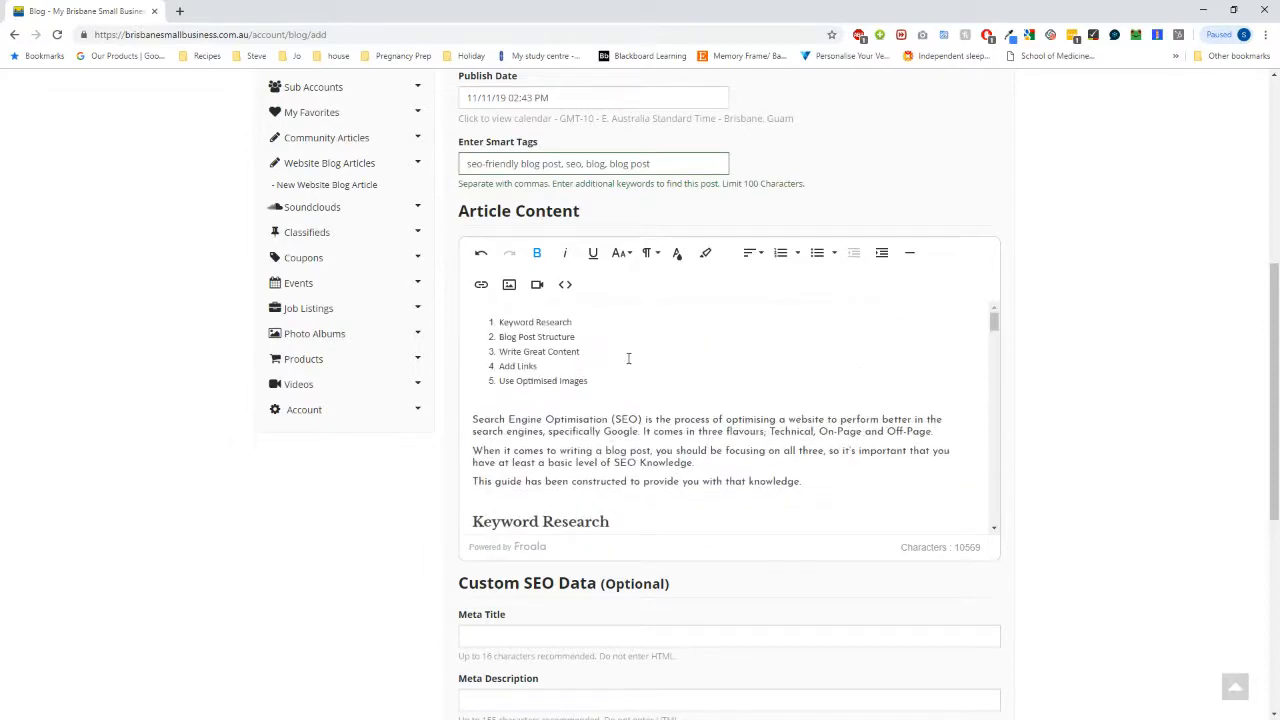
pyautogui.scroll(-3, 1158, 428)
pyautogui.scroll(4, 1100, 469)
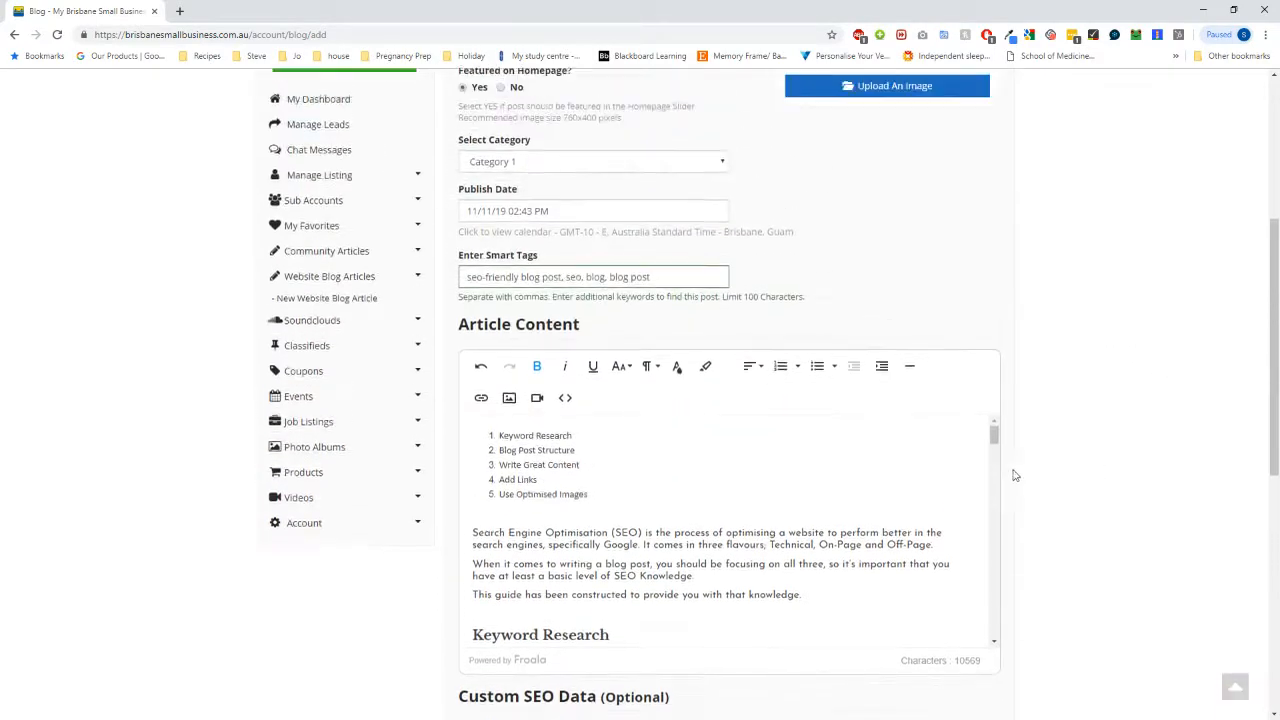
pyautogui.scroll(-3, 703, 469)
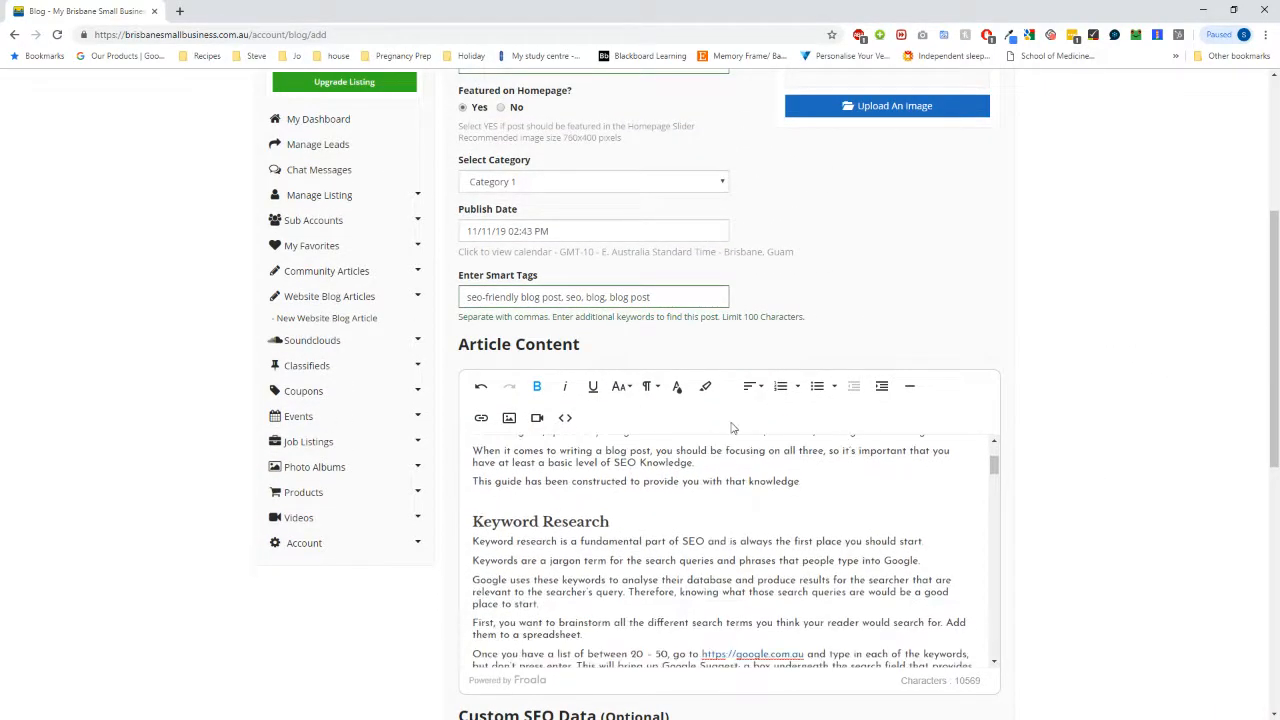
pyautogui.scroll(-3, 720, 451)
pyautogui.scroll(5, 891, 482)
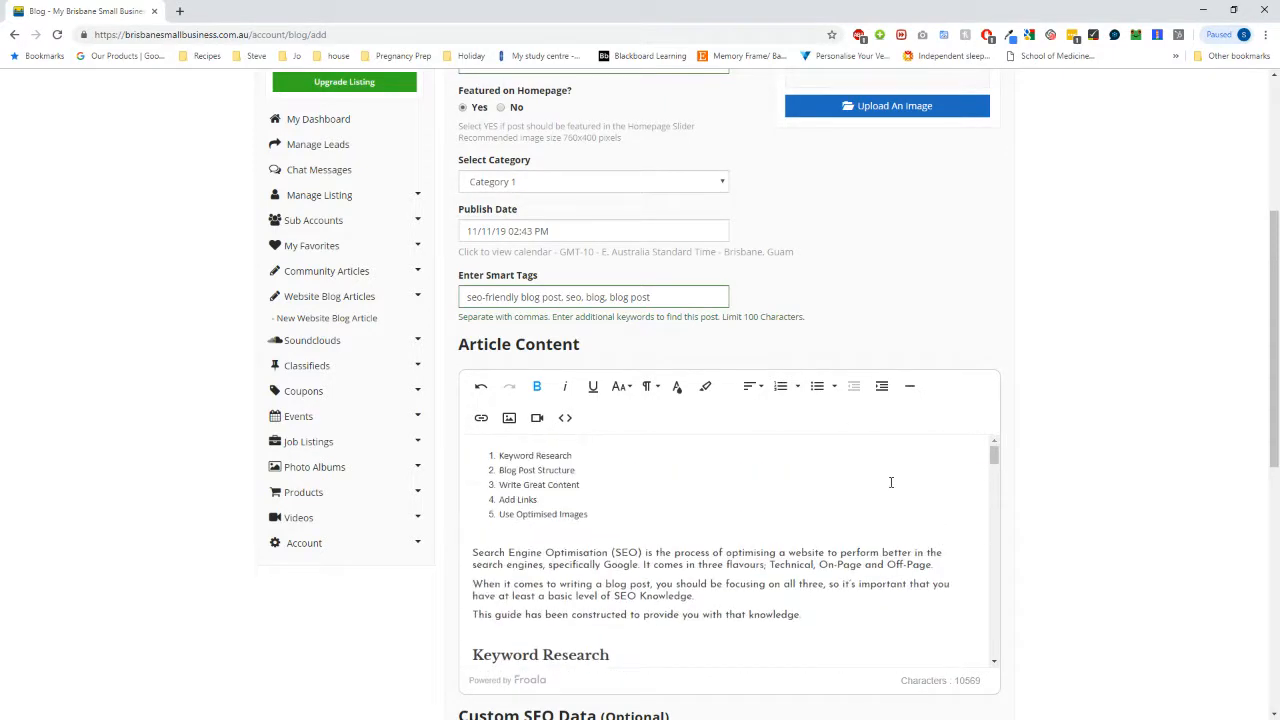
pyautogui.scroll(-10, 513, 552)
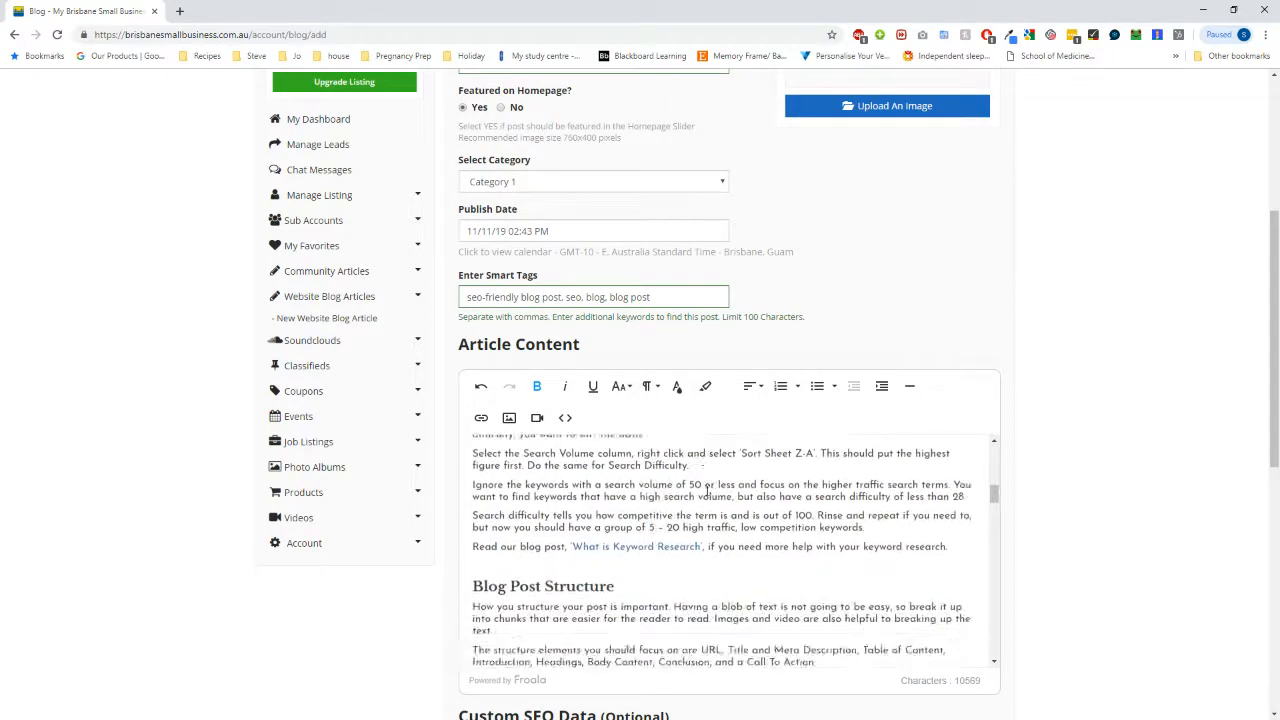
pyautogui.scroll(-6, 700, 480)
pyautogui.scroll(10, 700, 475)
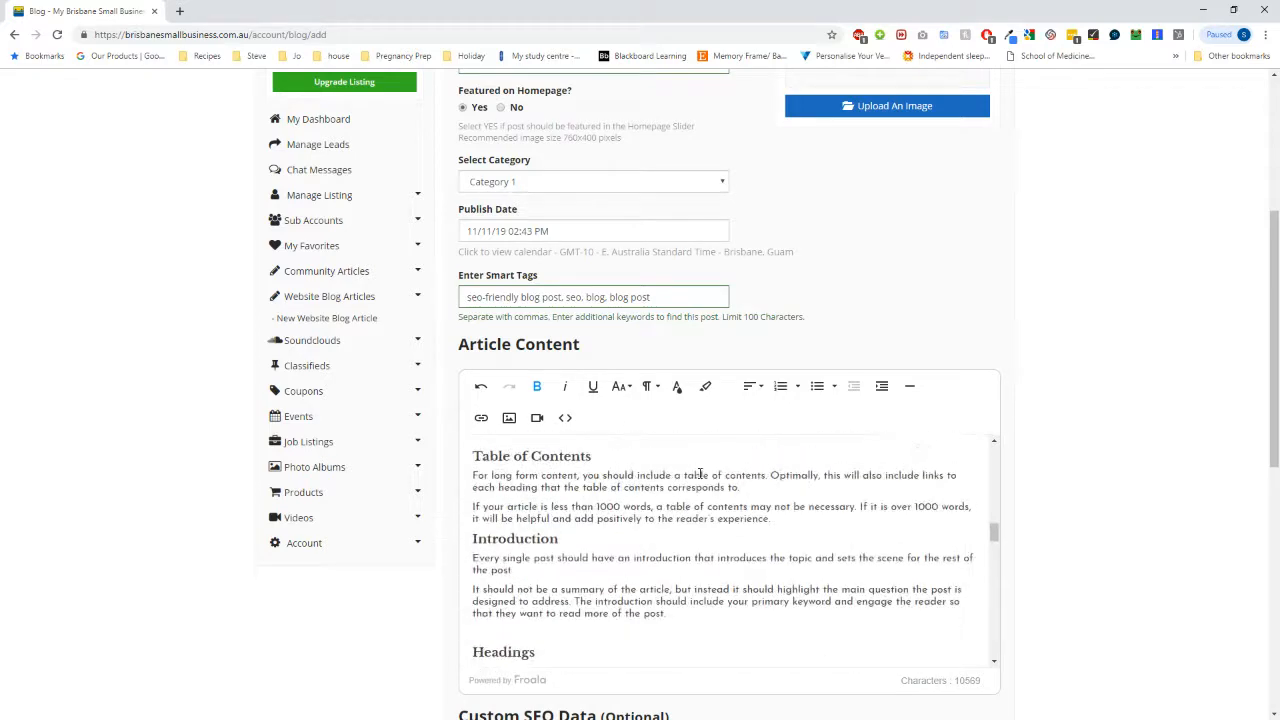
pyautogui.scroll(10, 700, 473)
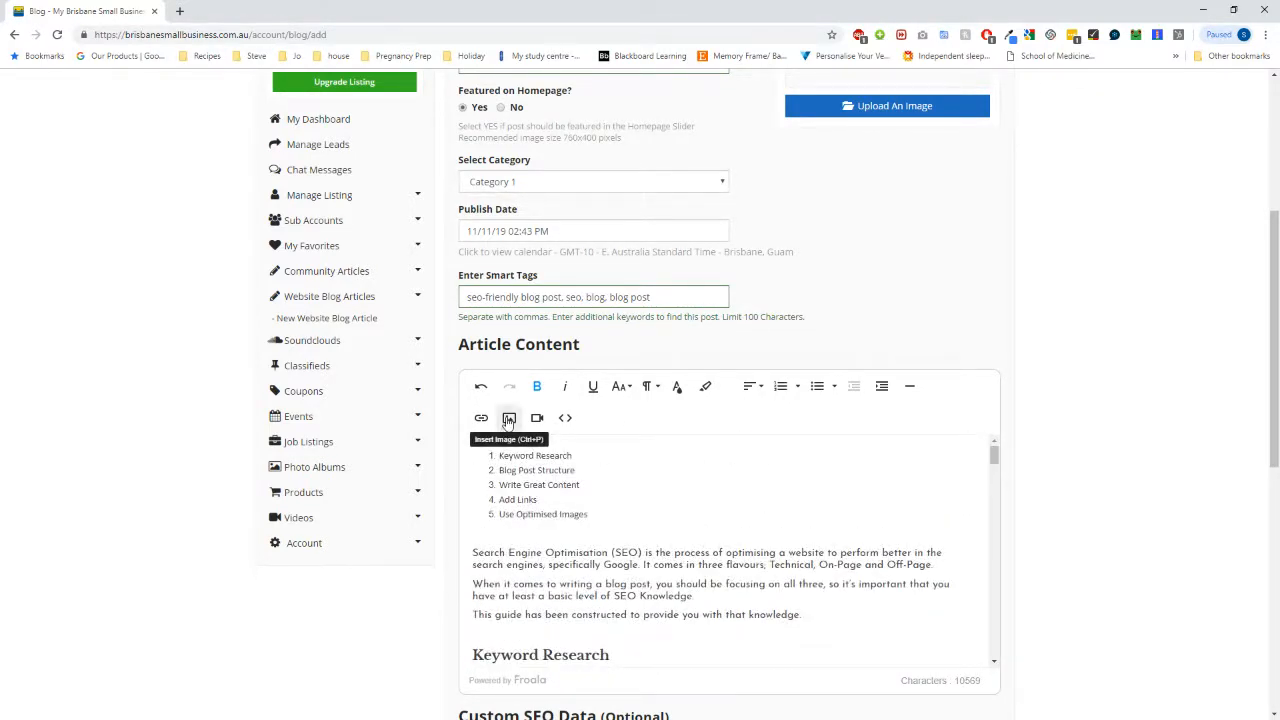
# Add a blank line below the "Keyword Research" heading and insert the image tv-characters-shows-memes_1 from the Downloads folder there.
pyautogui.scroll(-2, 600, 538)
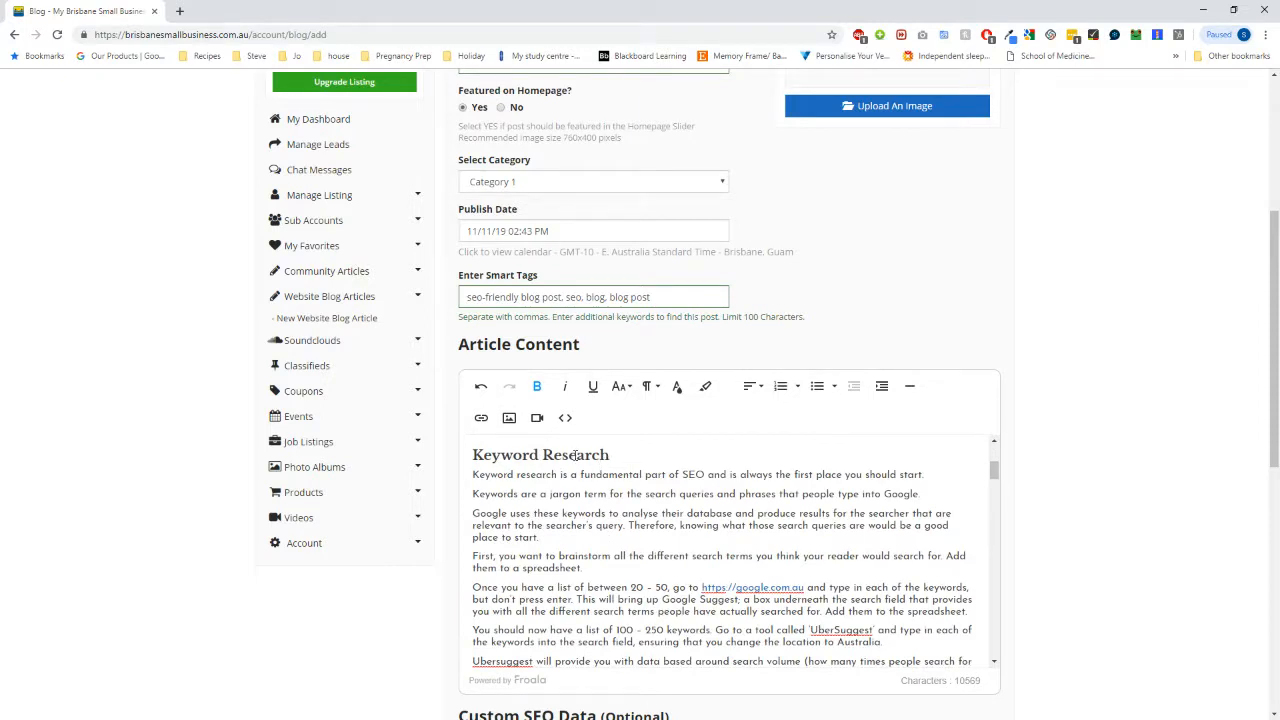
pyautogui.press('Return')
pyautogui.click(509, 417)
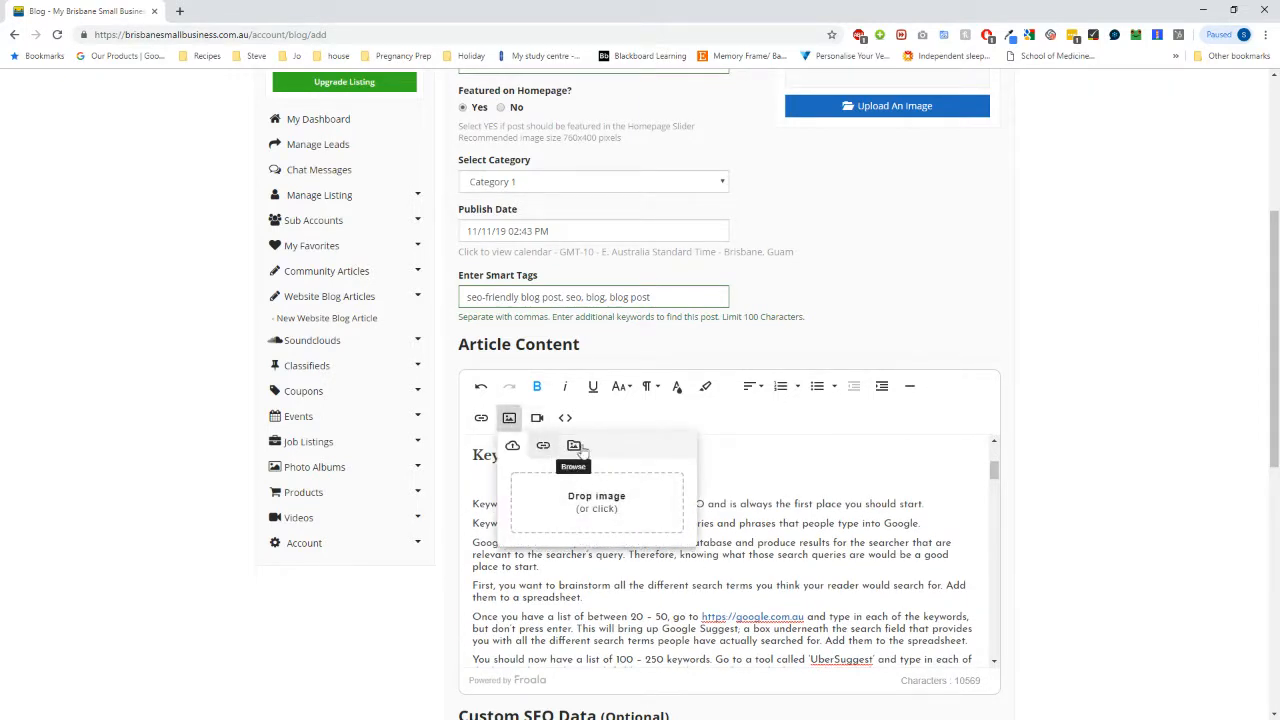
pyautogui.click(596, 502)
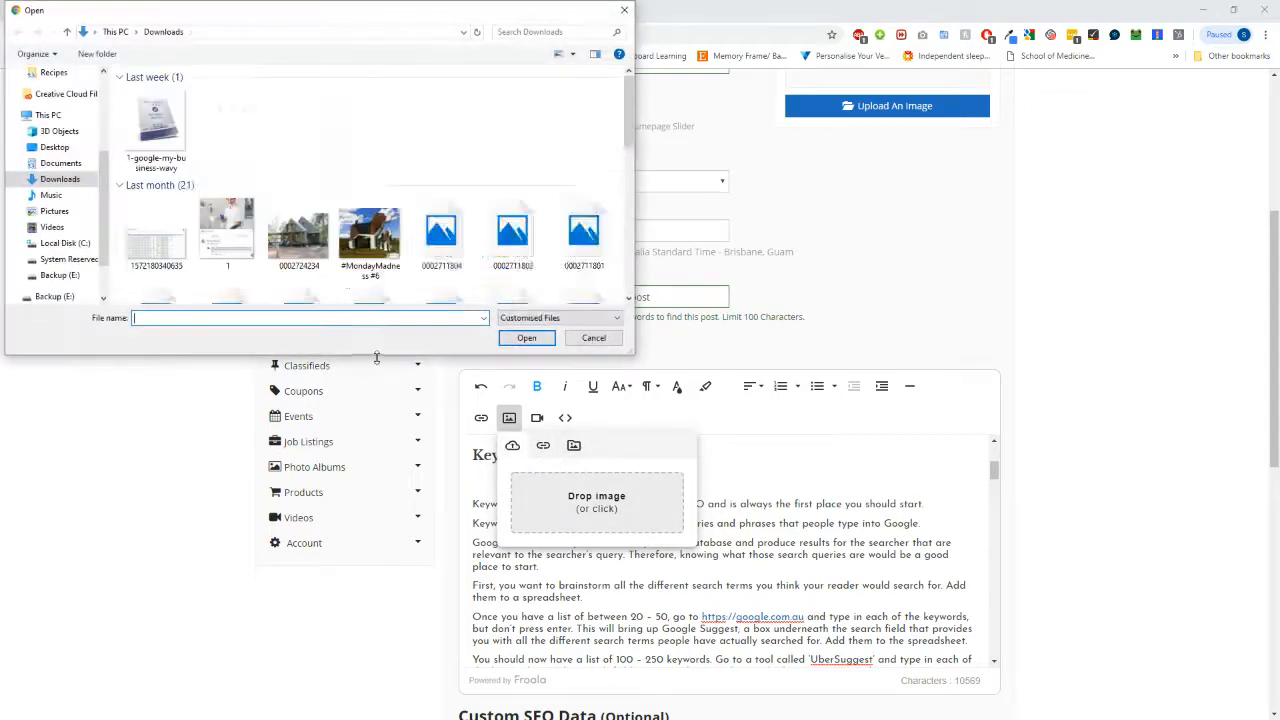
pyautogui.click(155, 125)
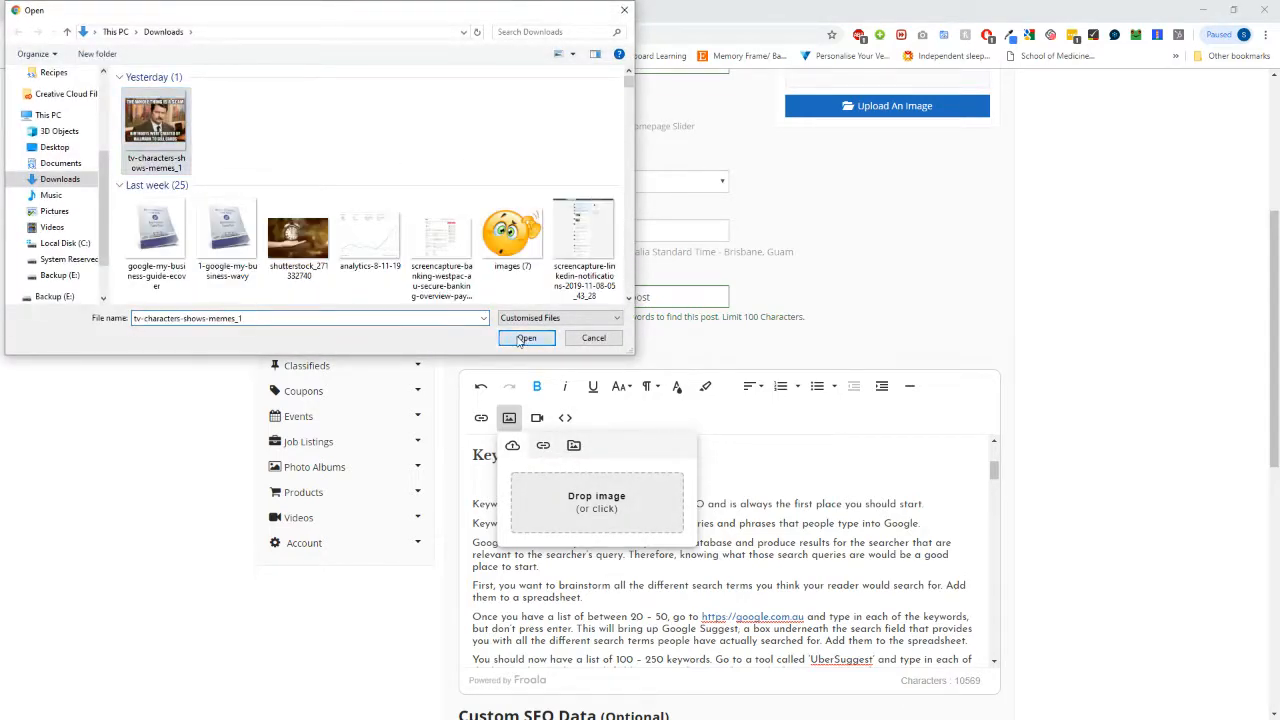
pyautogui.click(526, 337)
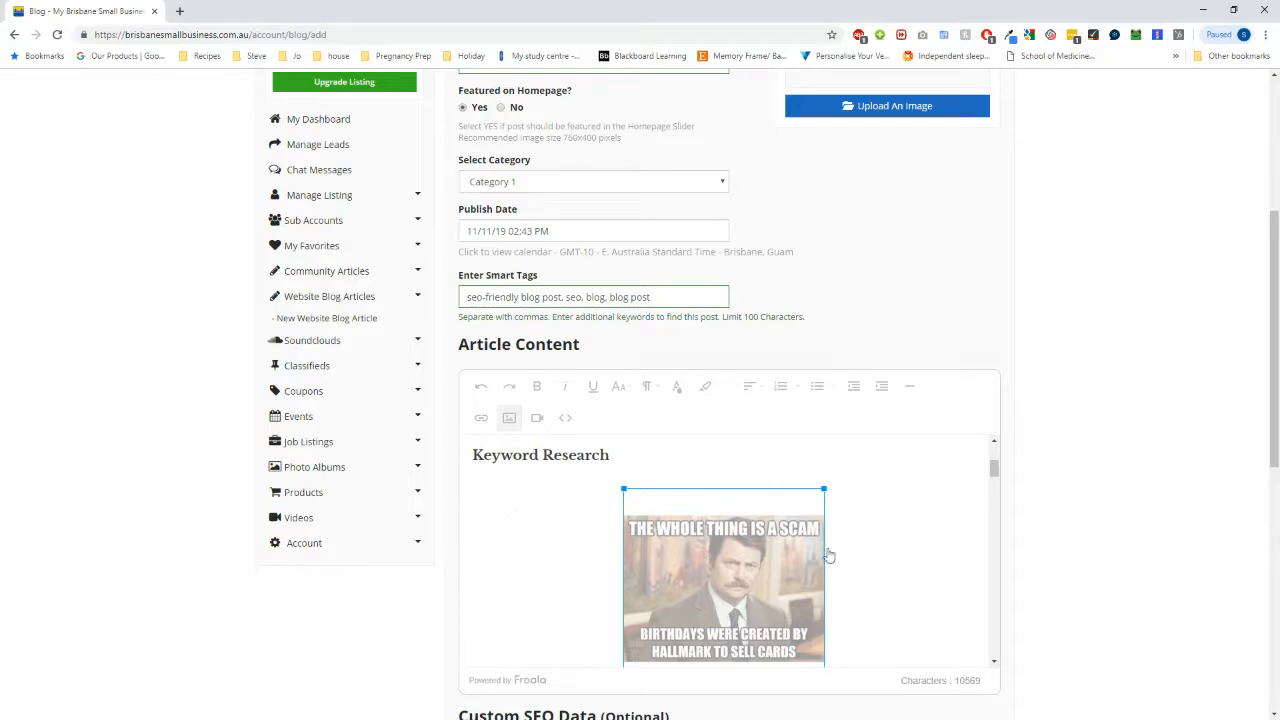
# Try entering alternative text ending in "scam" for the meme image below the "Keyword Research" heading.
pyautogui.scroll(-1, 676, 526)
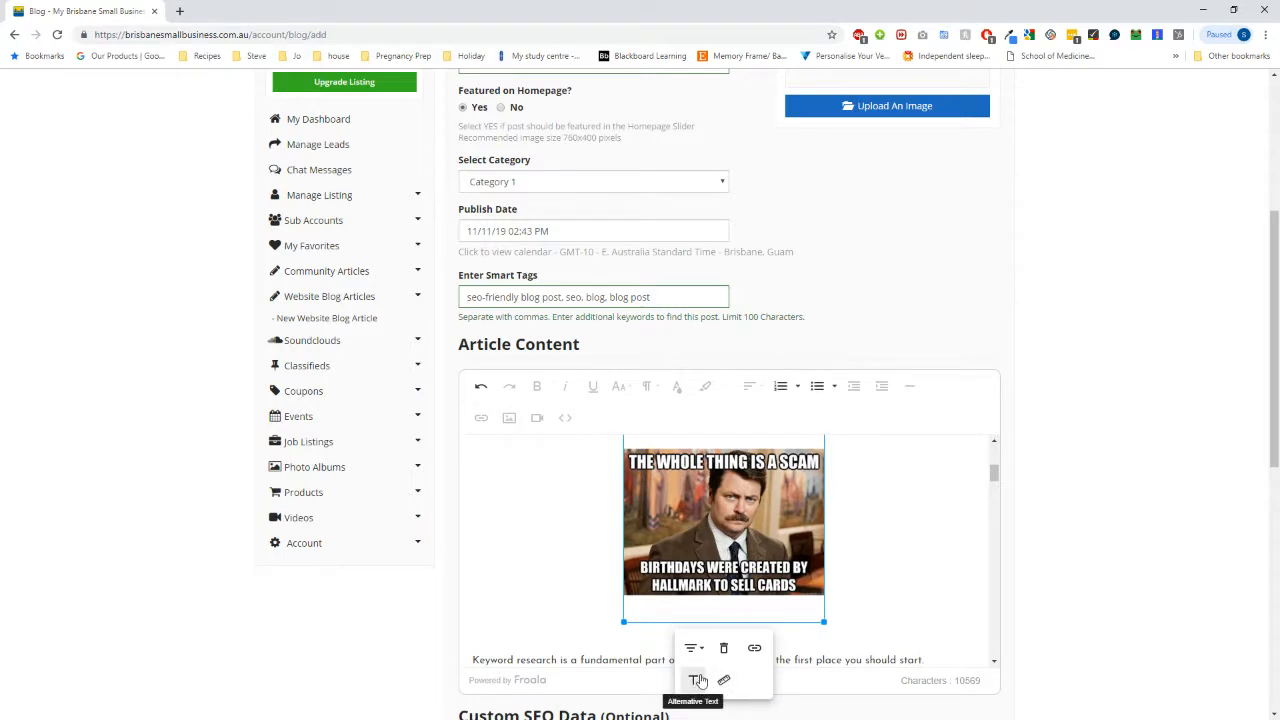
pyautogui.click(699, 680)
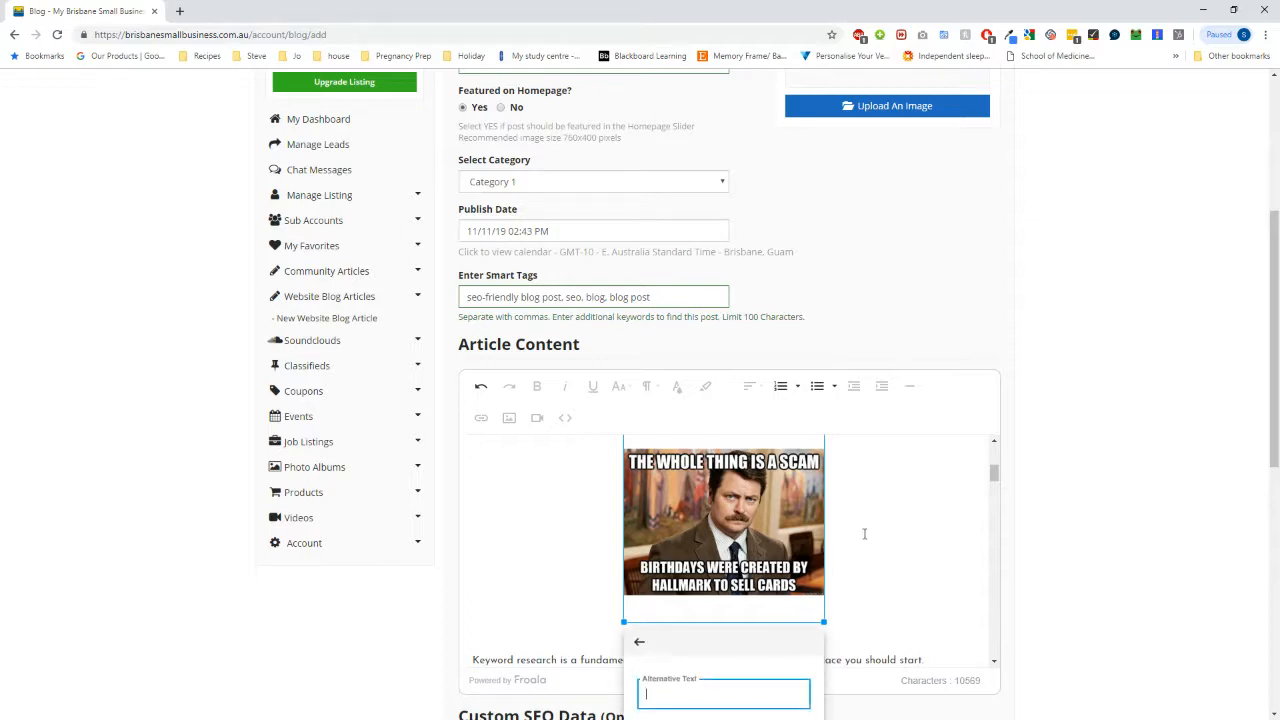
pyautogui.scroll(-1, 865, 550)
pyautogui.click(692, 629)
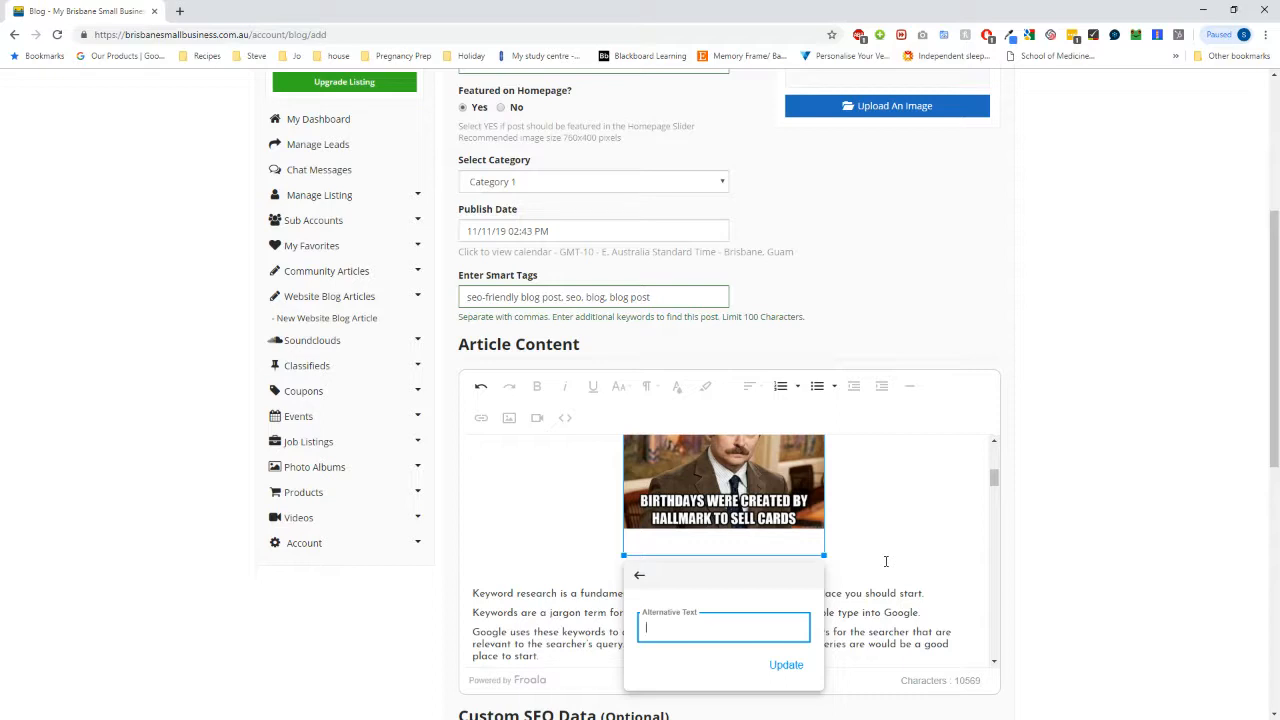
pyautogui.write('thday-scam')
pyautogui.press('BackSpace')
pyautogui.press('BackSpace')
pyautogui.press('BackSpace')
pyautogui.press('BackSpace')
pyautogui.write('scam')
pyautogui.scroll(1, 780, 568)
pyautogui.scroll(2, 853, 592)
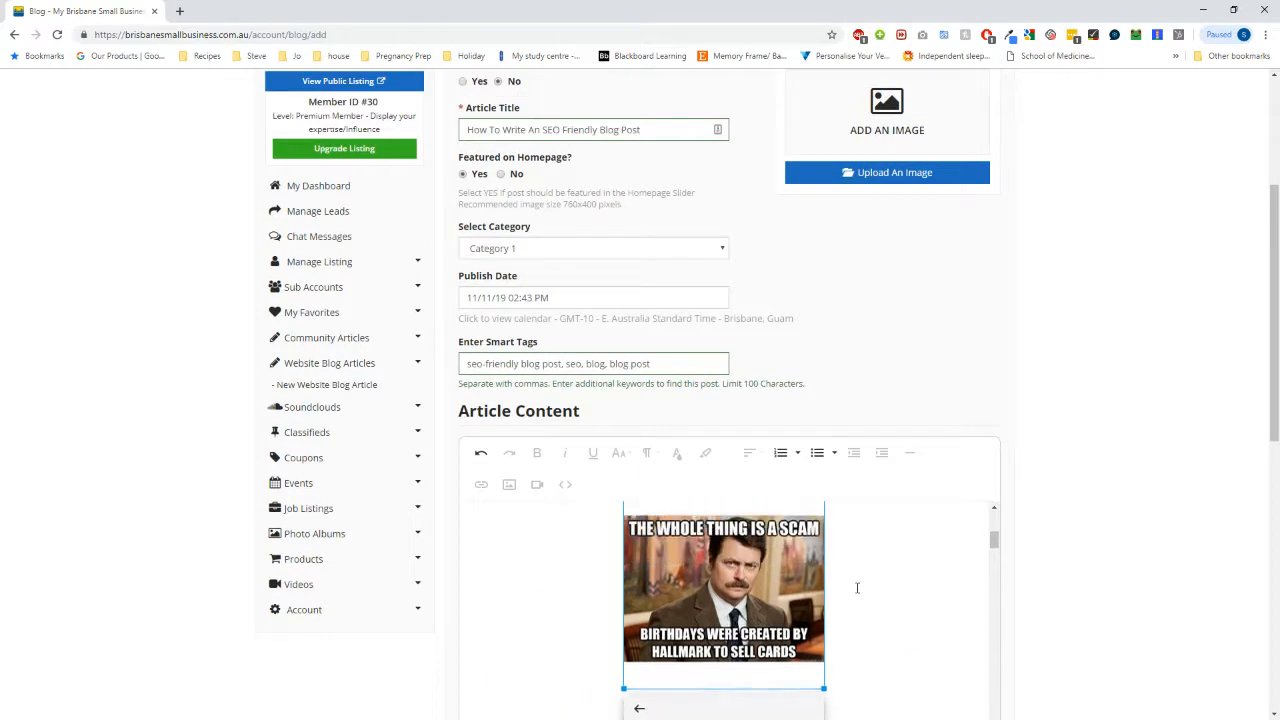
pyautogui.scroll(-1, 853, 590)
pyautogui.scroll(-1, 821, 623)
pyautogui.scroll(-1, 821, 623)
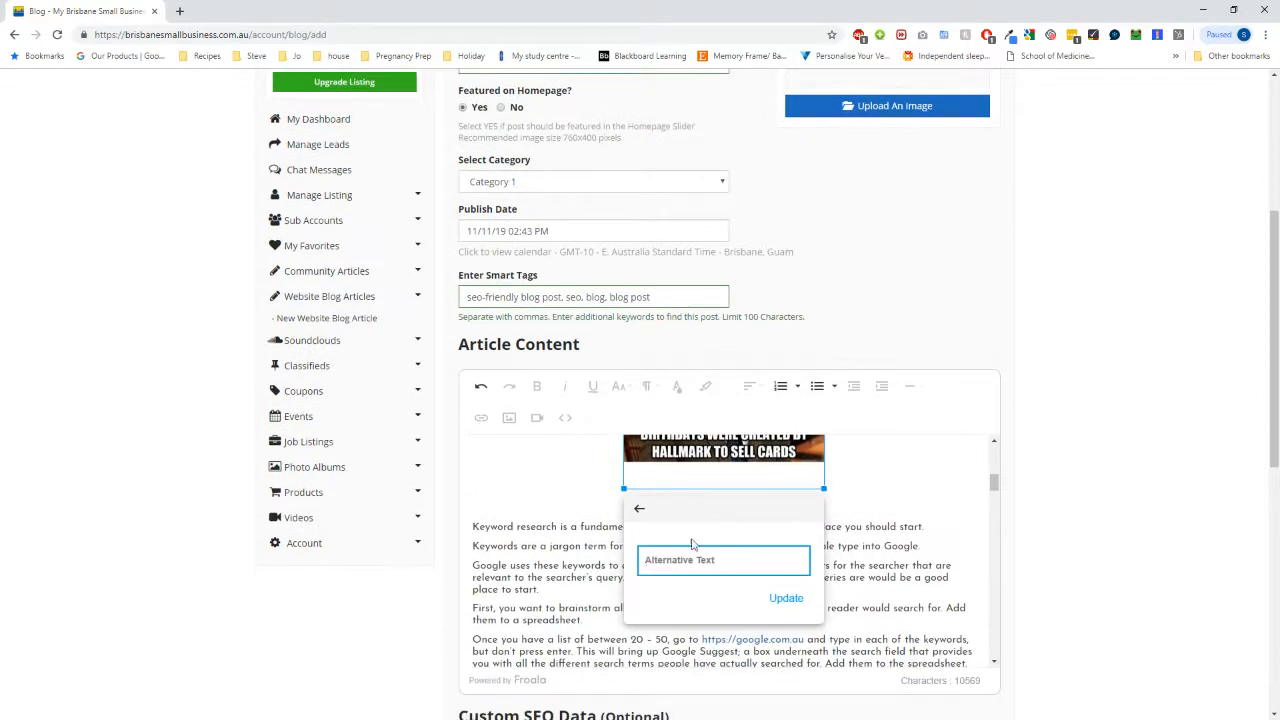
pyautogui.click(733, 563)
pyautogui.scroll(3, 790, 570)
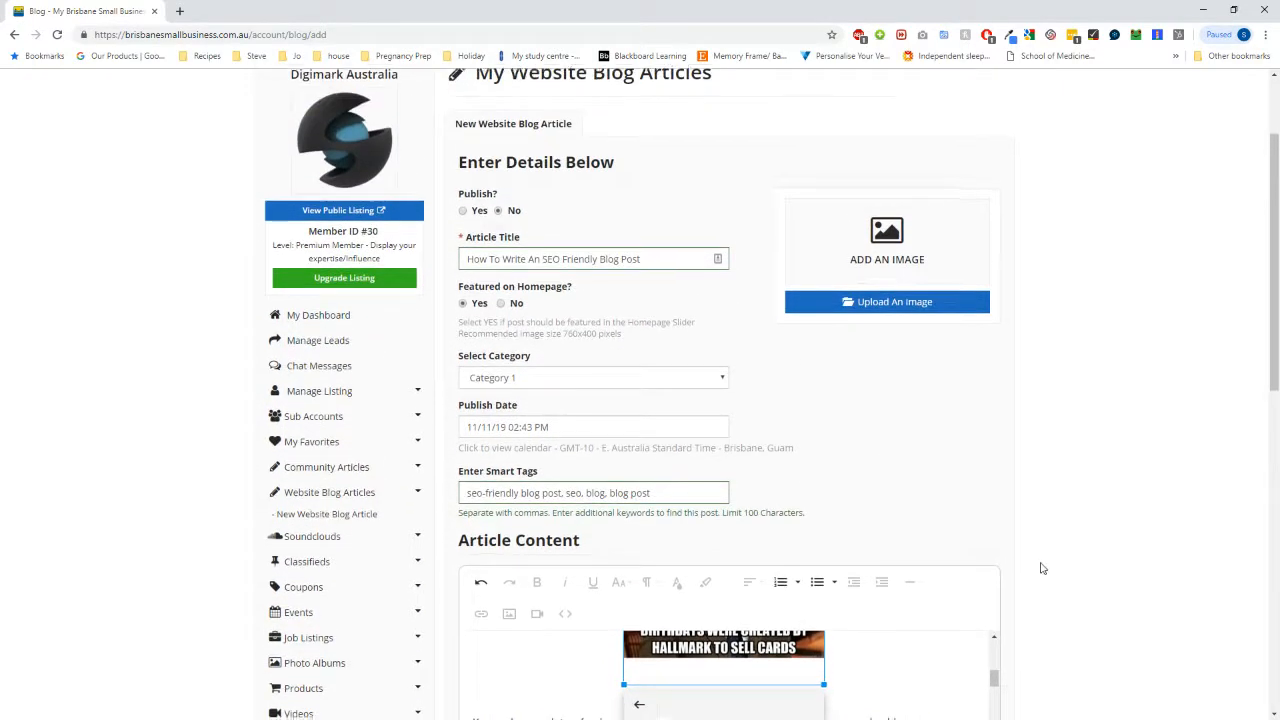
pyautogui.scroll(-2, 826, 572)
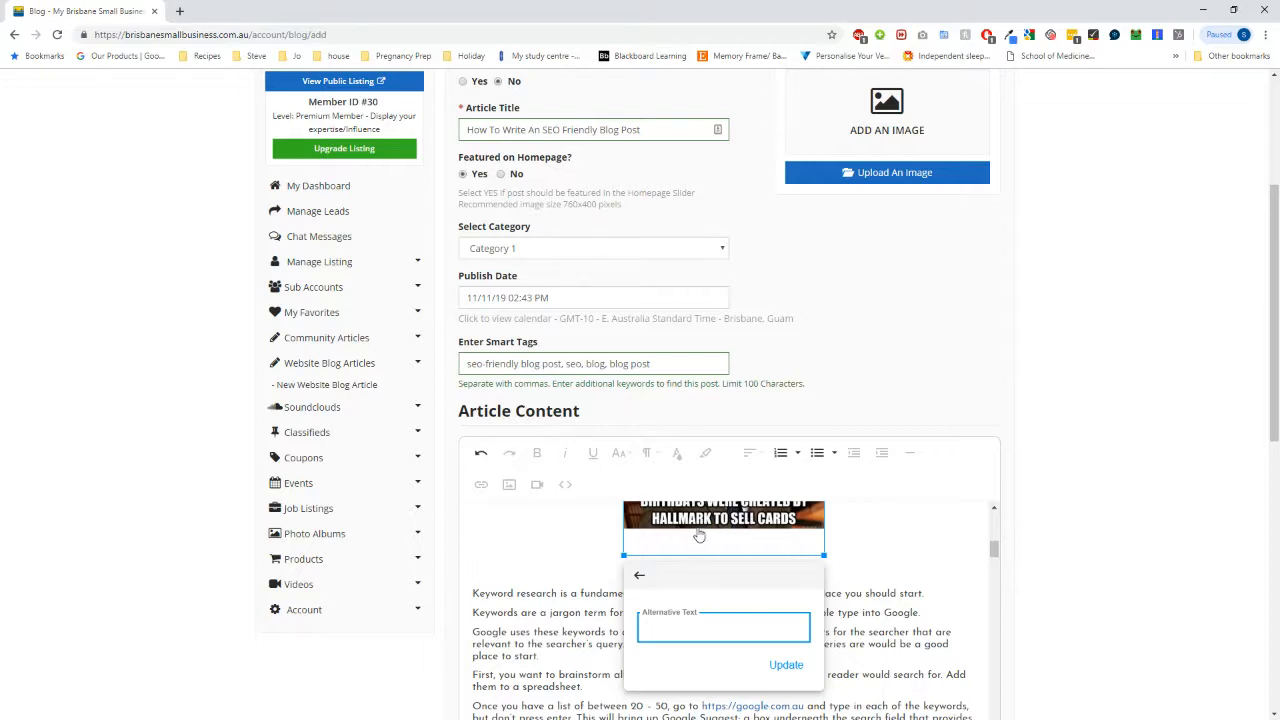
# Try the alternative text "seo-friendly blog writing" for the meme image below the "Keyword Research" heading and clear it again.
pyautogui.scroll(1, 712, 548)
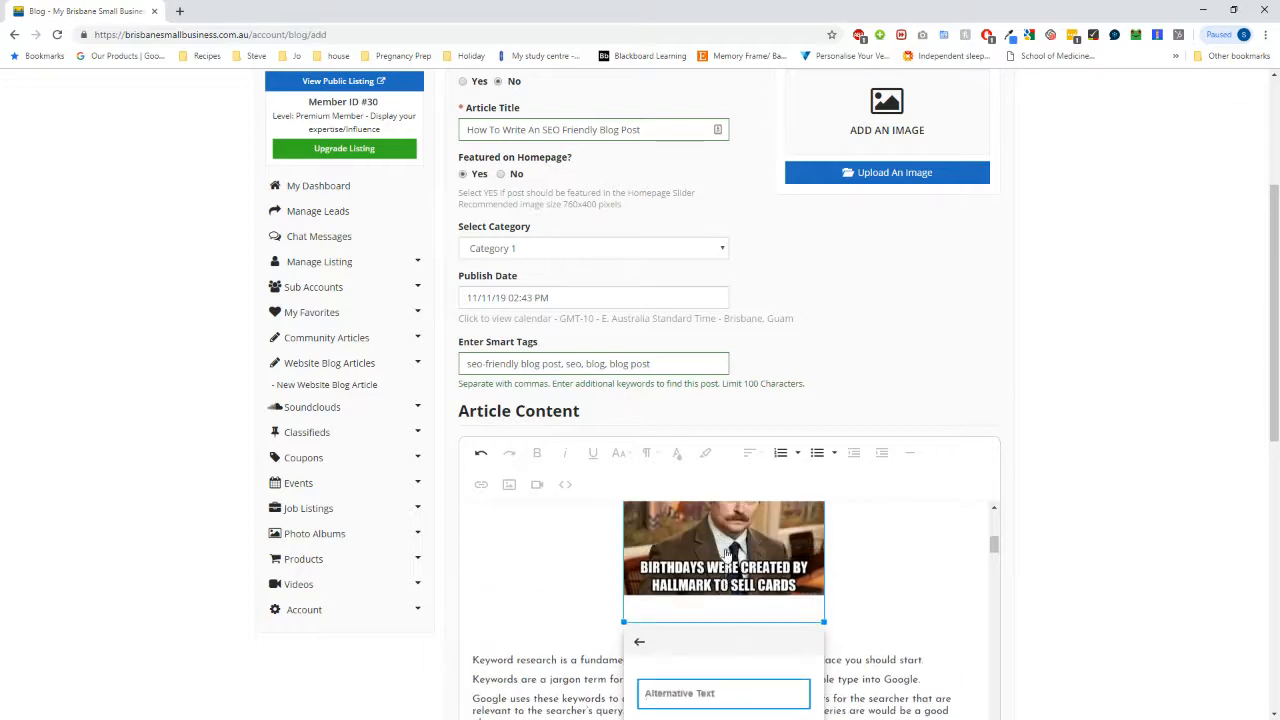
pyautogui.scroll(-1, 724, 570)
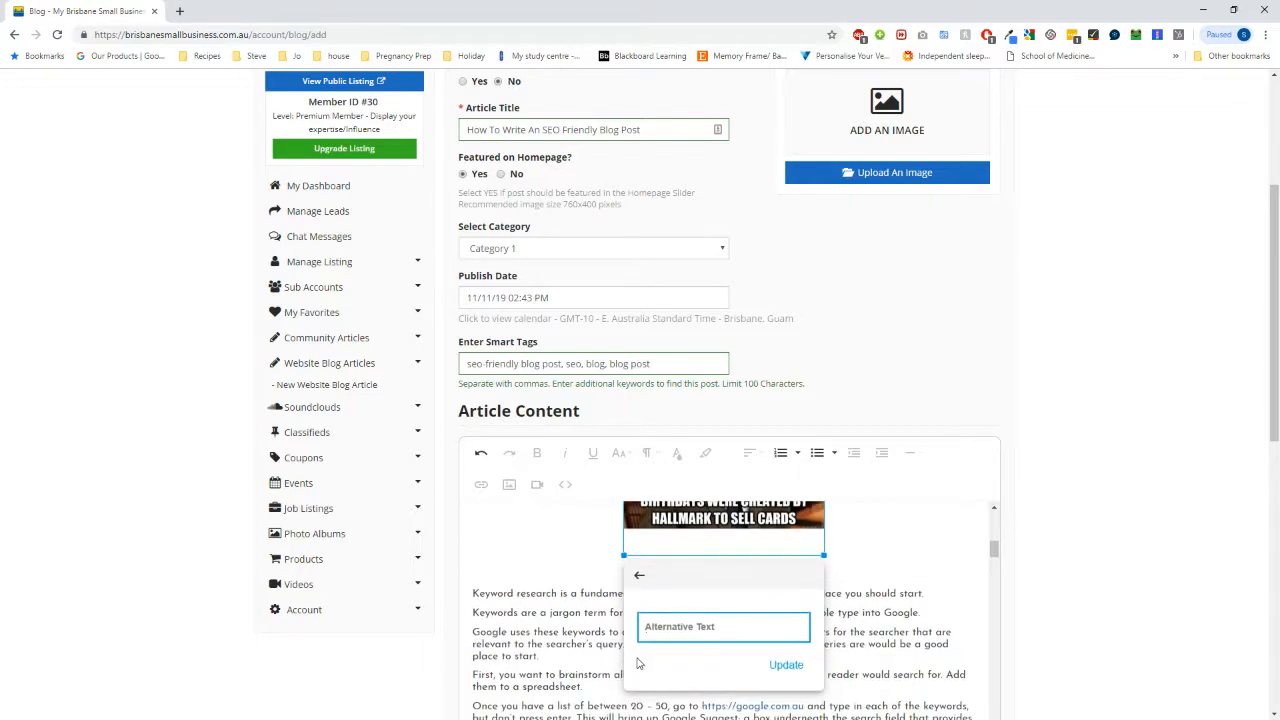
pyautogui.click(694, 631)
pyautogui.write('seo blog')
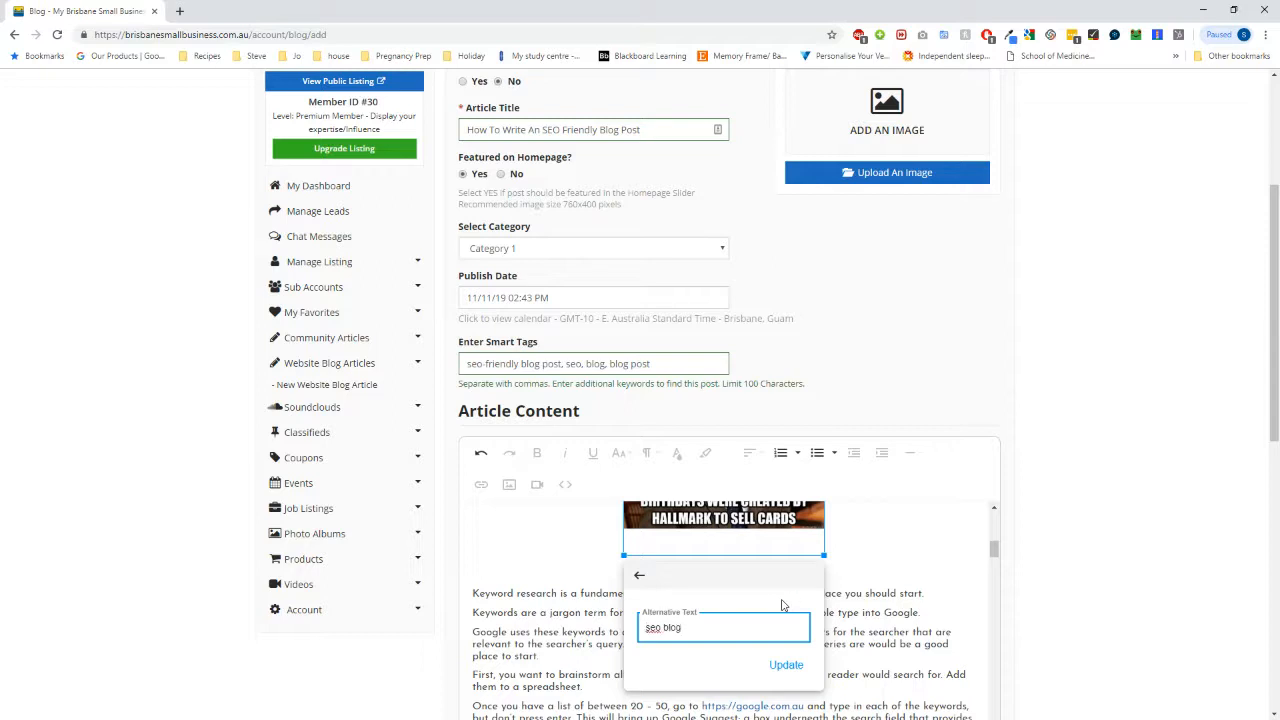
pyautogui.press('BackSpace')
pyautogui.press('BackSpace')
pyautogui.press('BackSpace')
pyautogui.press('BackSpace')
pyautogui.press('BackSpace')
pyautogui.write('-friendly blog writing')
pyautogui.press('BackSpace')
pyautogui.press('BackSpace')
pyautogui.press('BackSpace')
pyautogui.press('BackSpace')
pyautogui.press('BackSpace')
pyautogui.press('BackSpace')
pyautogui.press('BackSpace')
pyautogui.press('BackSpace')
pyautogui.press('BackSpace')
pyautogui.press('BackSpace')
pyautogui.press('BackSpace')
pyautogui.press('BackSpace')
pyautogui.press('BackSpace')
pyautogui.press('BackSpace')
pyautogui.press('BackSpace')
pyautogui.press('BackSpace')
pyautogui.press('BackSpace')
pyautogui.press('BackSpace')
pyautogui.press('BackSpace')
pyautogui.press('BackSpace')
pyautogui.press('BackSpace')
pyautogui.press('BackSpace')
pyautogui.press('BackSpace')
pyautogui.press('BackSpace')
pyautogui.press('BackSpace')
# Delete the meme image and the leftover blank line below the "Keyword Research" heading.
pyautogui.click(639, 575)
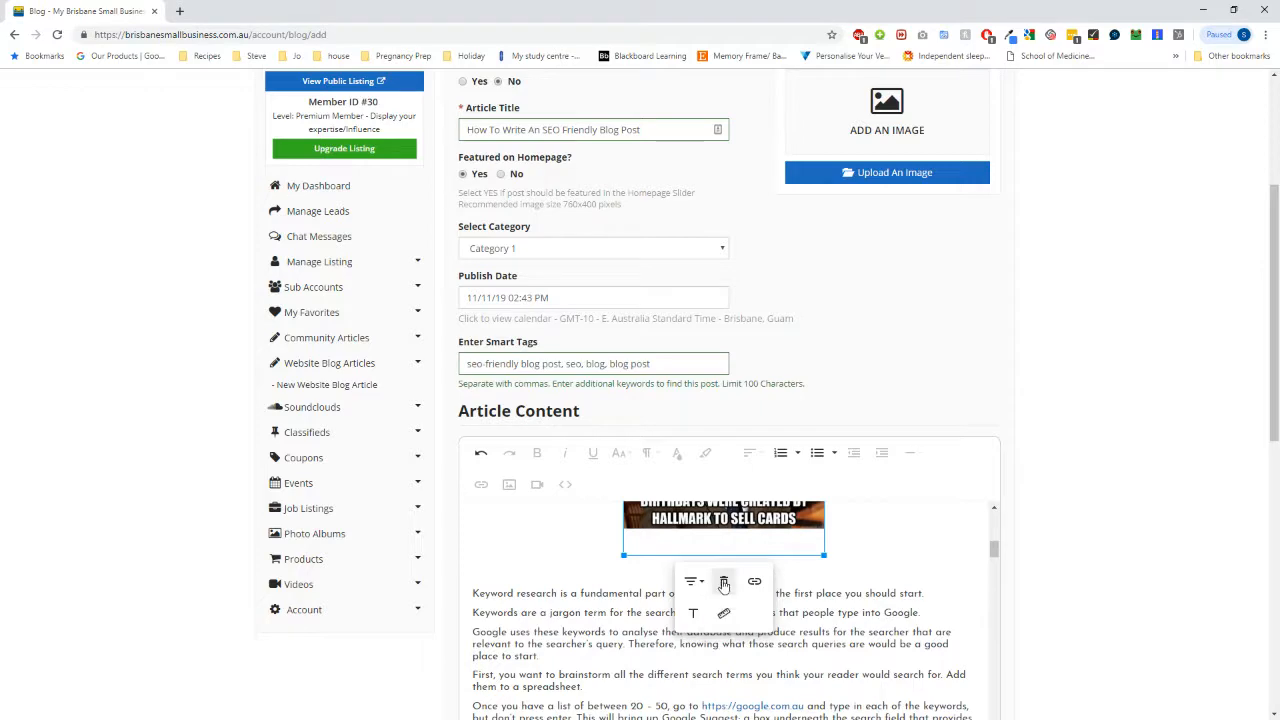
pyautogui.click(724, 581)
pyautogui.scroll(3, 665, 690)
pyautogui.scroll(4, 666, 690)
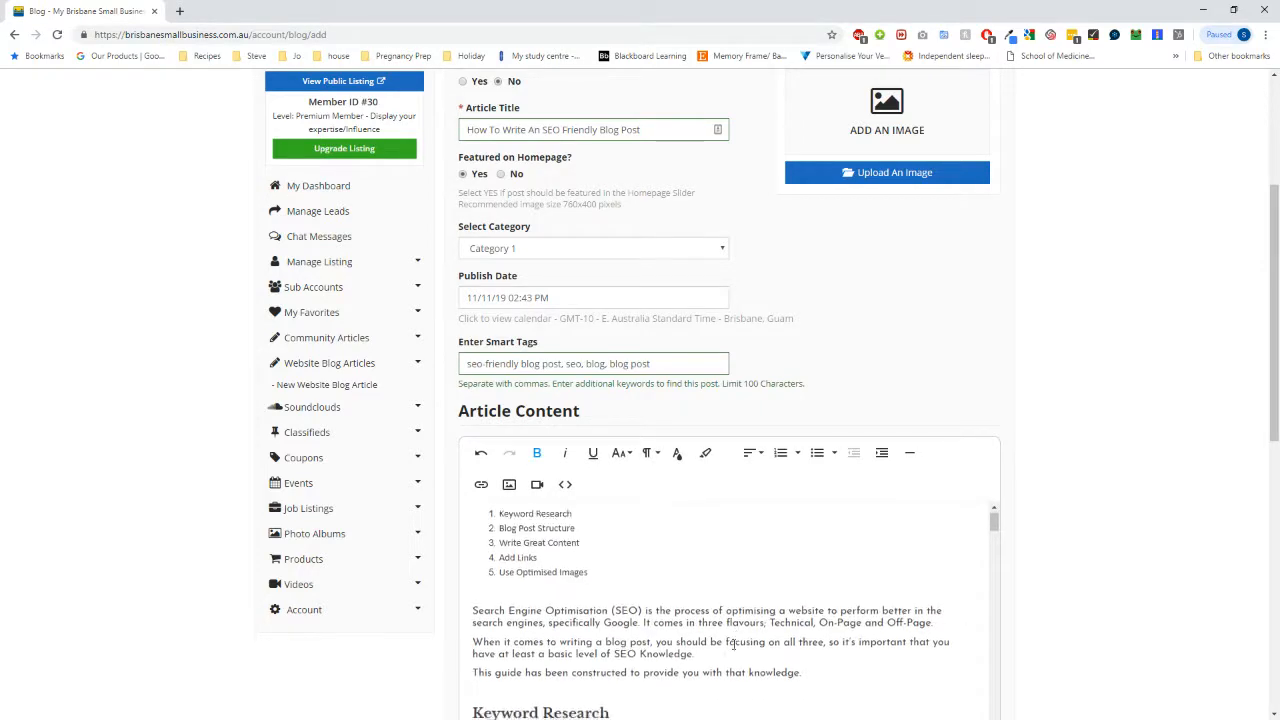
pyautogui.scroll(-2, 734, 643)
pyautogui.click(581, 603)
pyautogui.press('BackSpace')
# Look through the article from the "Keyword Research" section down to the "Use Optimised Images" section for existing links.
pyautogui.scroll(-5, 700, 585)
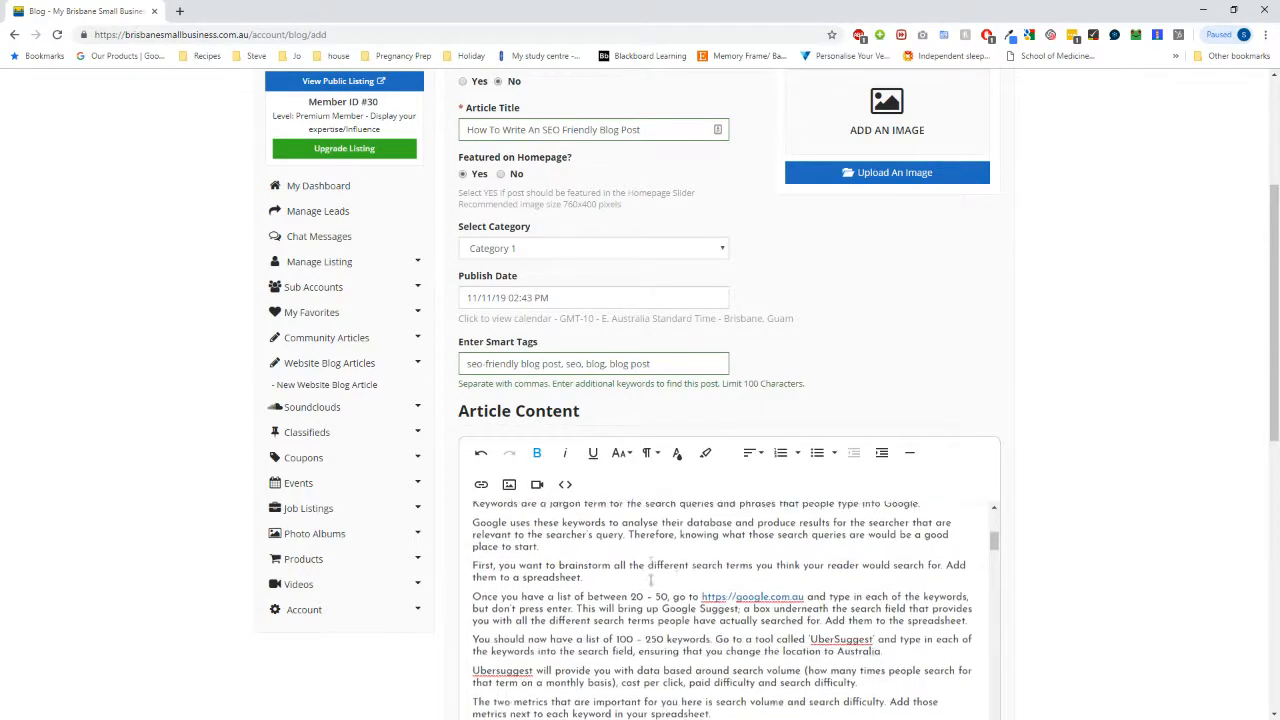
pyautogui.scroll(-10, 749, 570)
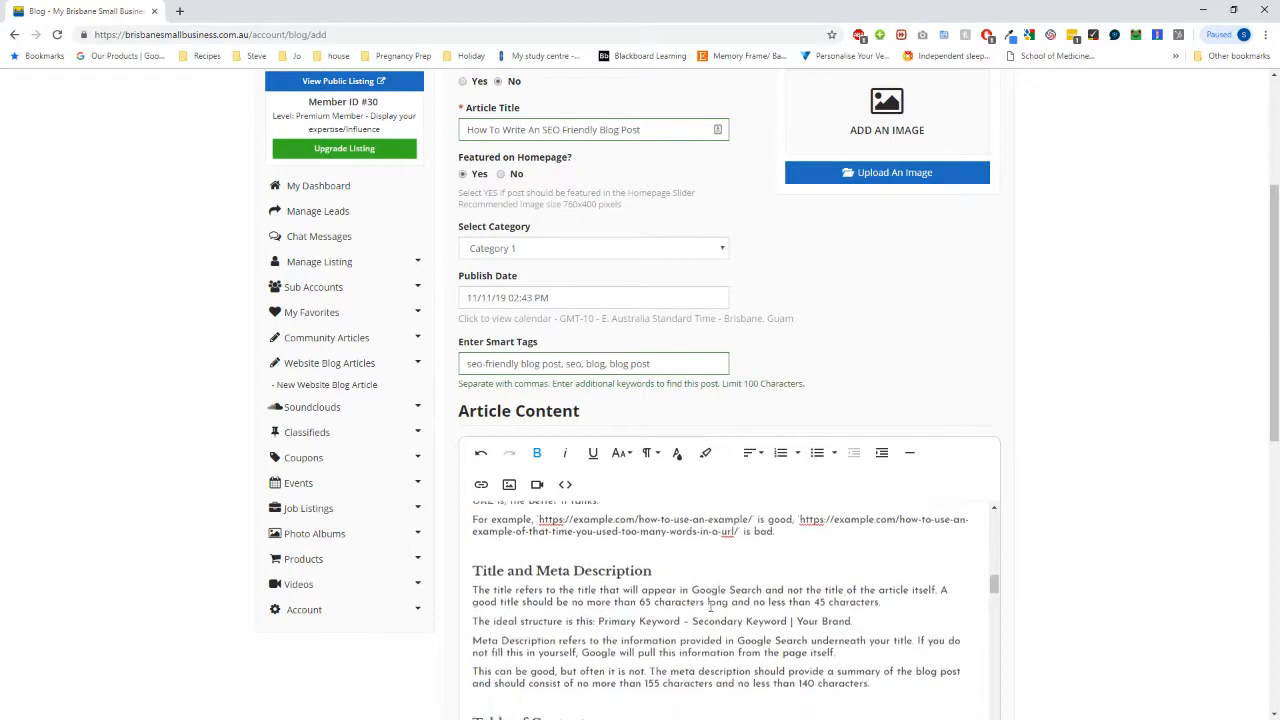
pyautogui.scroll(-15, 715, 606)
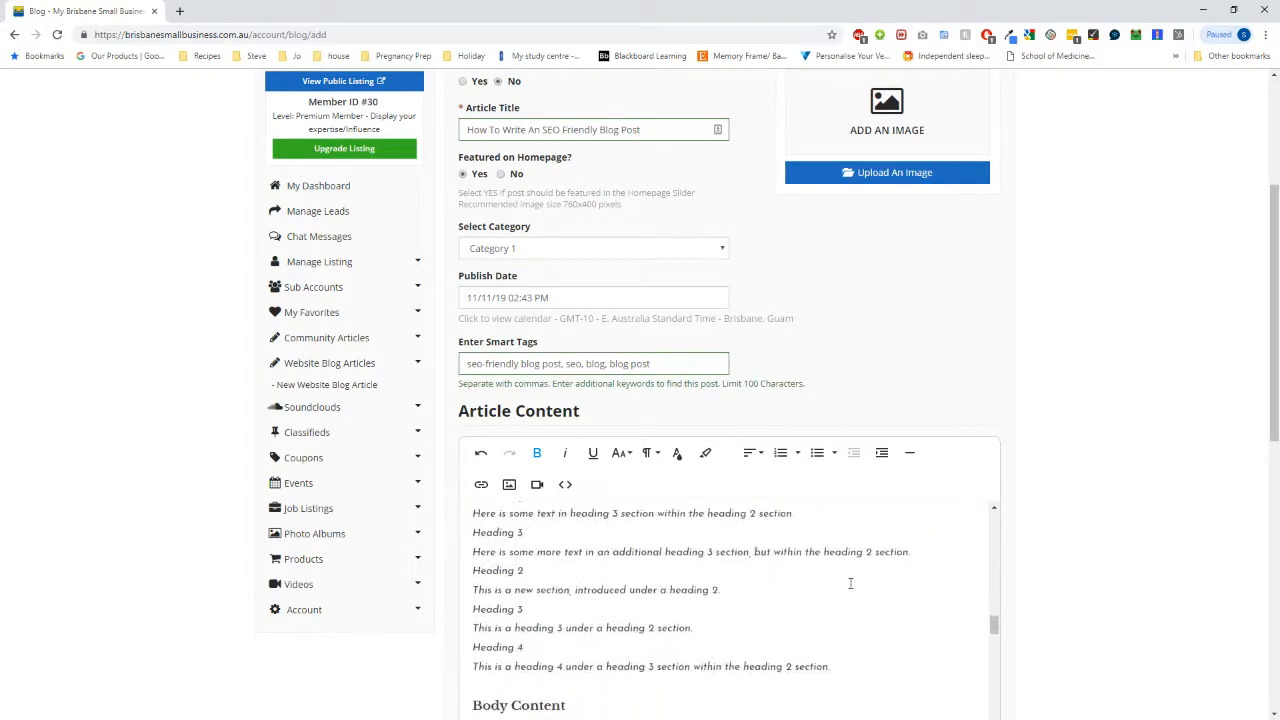
pyautogui.scroll(-2, 850, 583)
pyautogui.scroll(2, 850, 583)
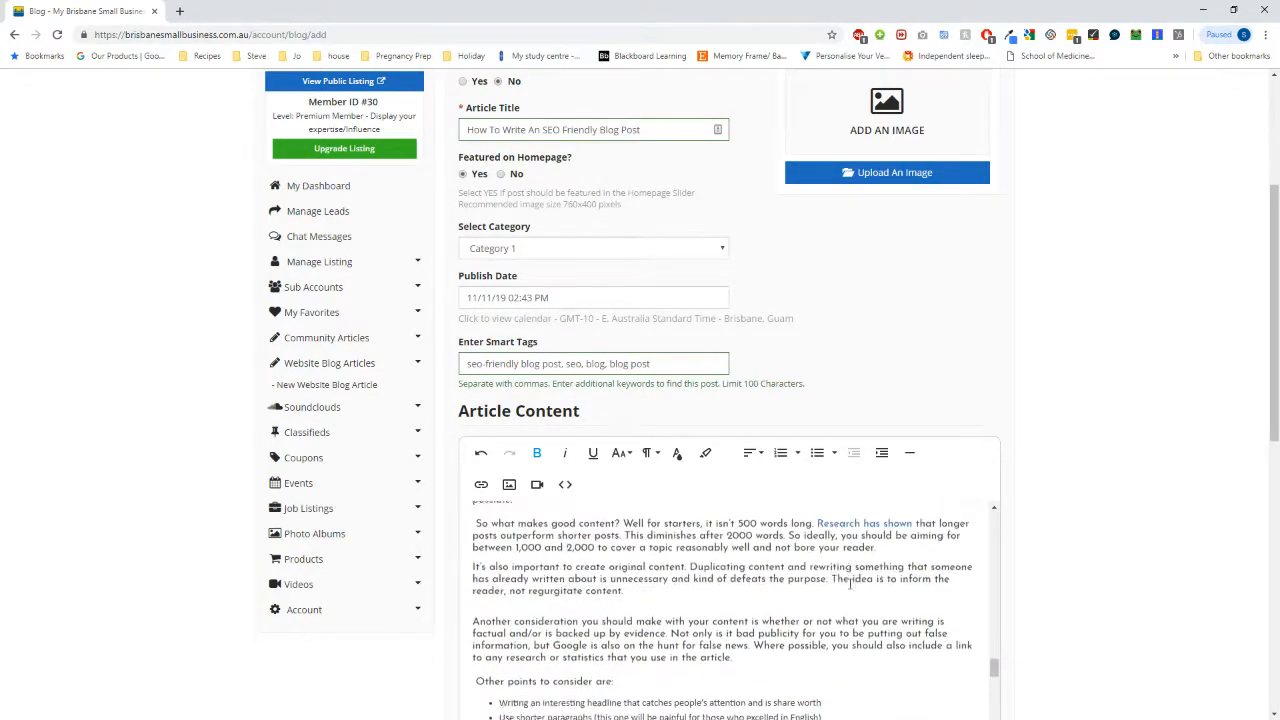
pyautogui.scroll(-4, 850, 583)
pyautogui.scroll(-2, 850, 583)
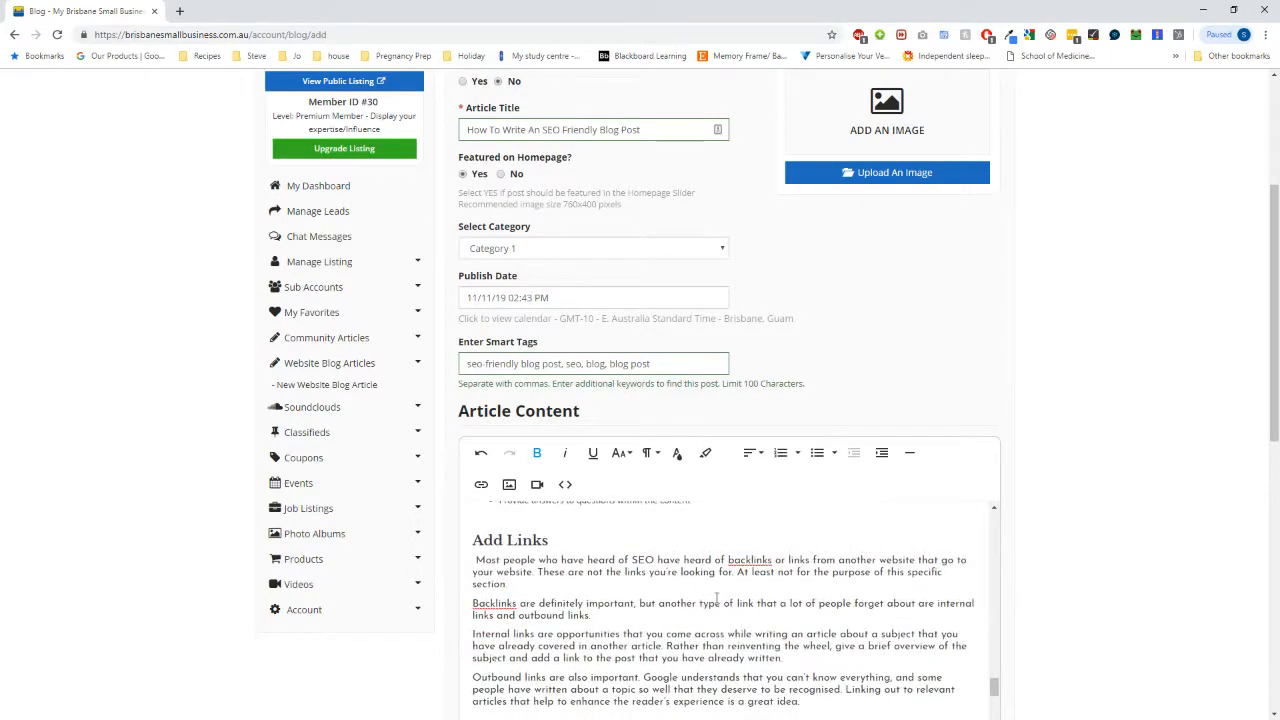
pyautogui.scroll(-2, 1071, 563)
pyautogui.scroll(-3, 736, 430)
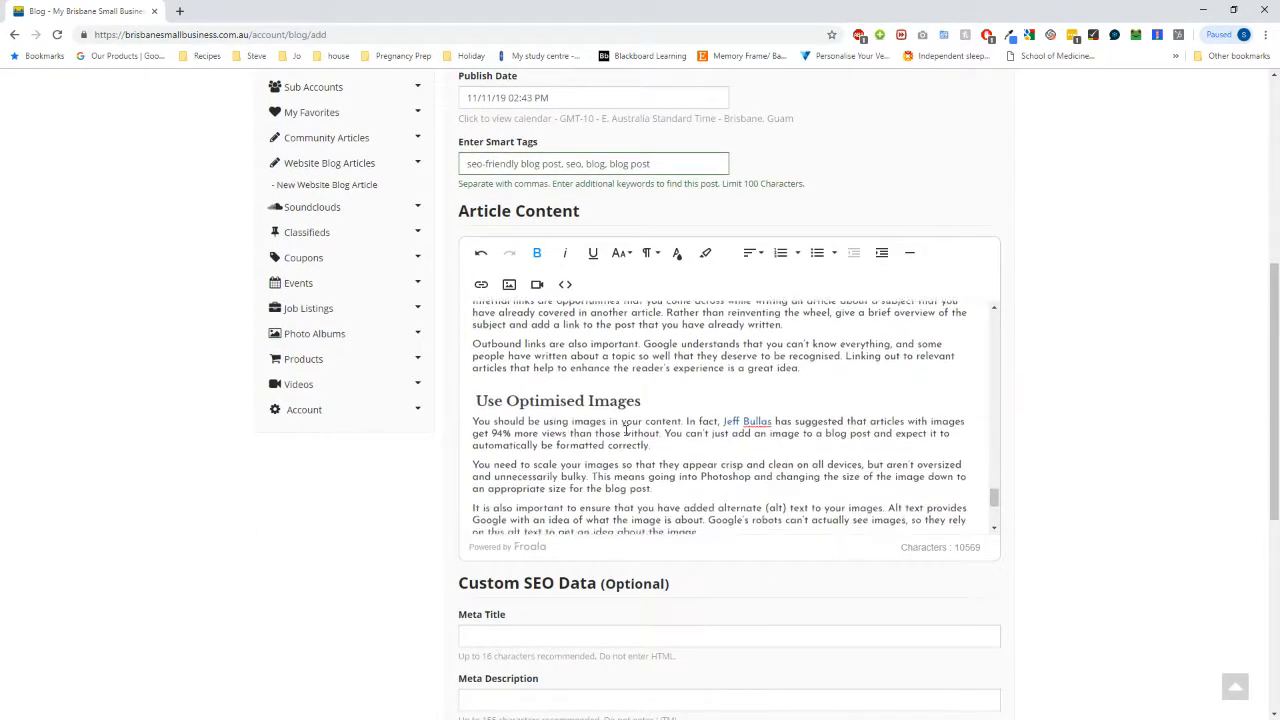
pyautogui.scroll(3, 736, 430)
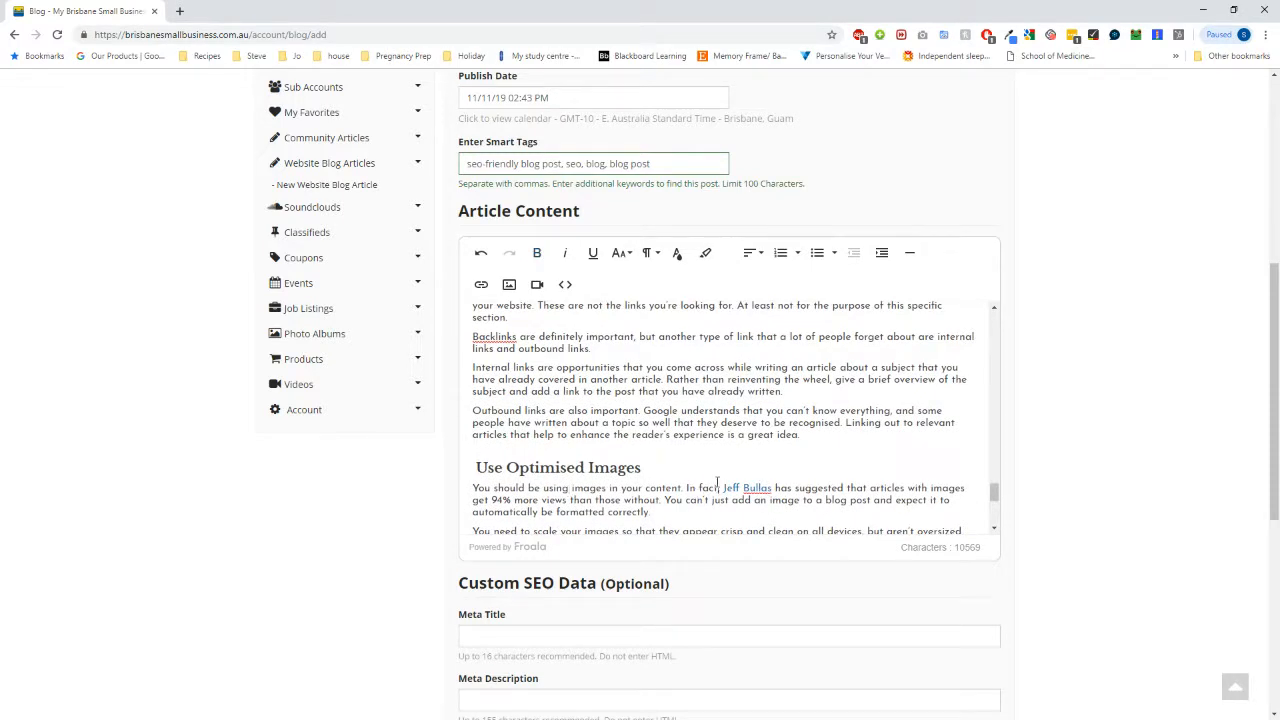
# Examine the settings of the outbound link in the first paragraph under "Use Optimised Images" and close them unchanged.
pyautogui.click(745, 488)
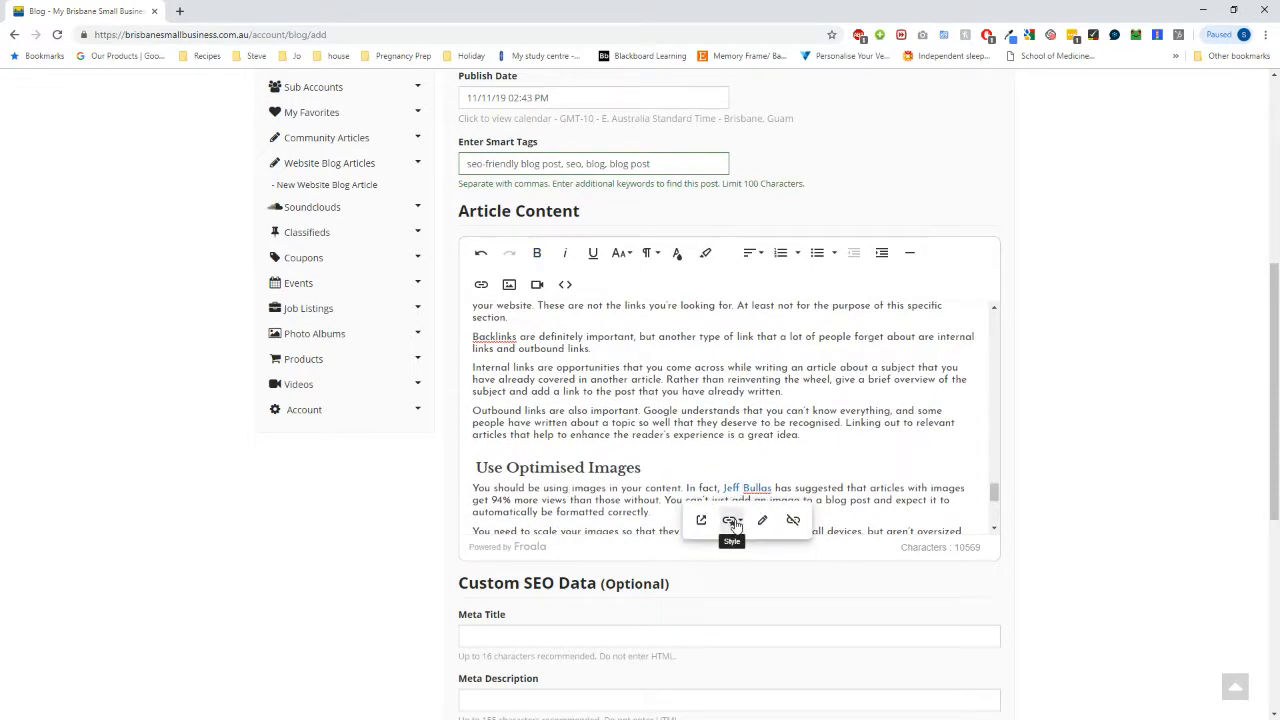
pyautogui.click(776, 489)
pyautogui.click(737, 488)
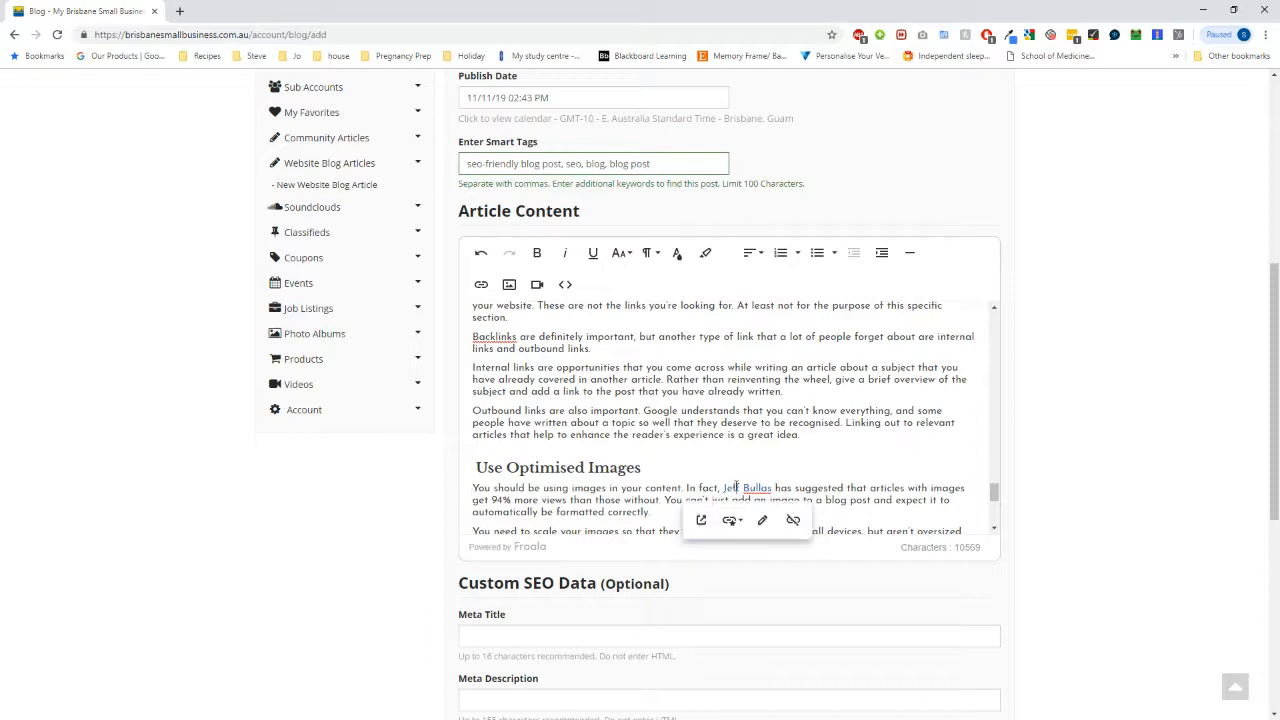
pyautogui.click(721, 488)
pyautogui.moveTo(699, 489); pyautogui.dragTo(720, 488)
pyautogui.click(844, 489)
pyautogui.click(741, 488)
pyautogui.click(835, 490)
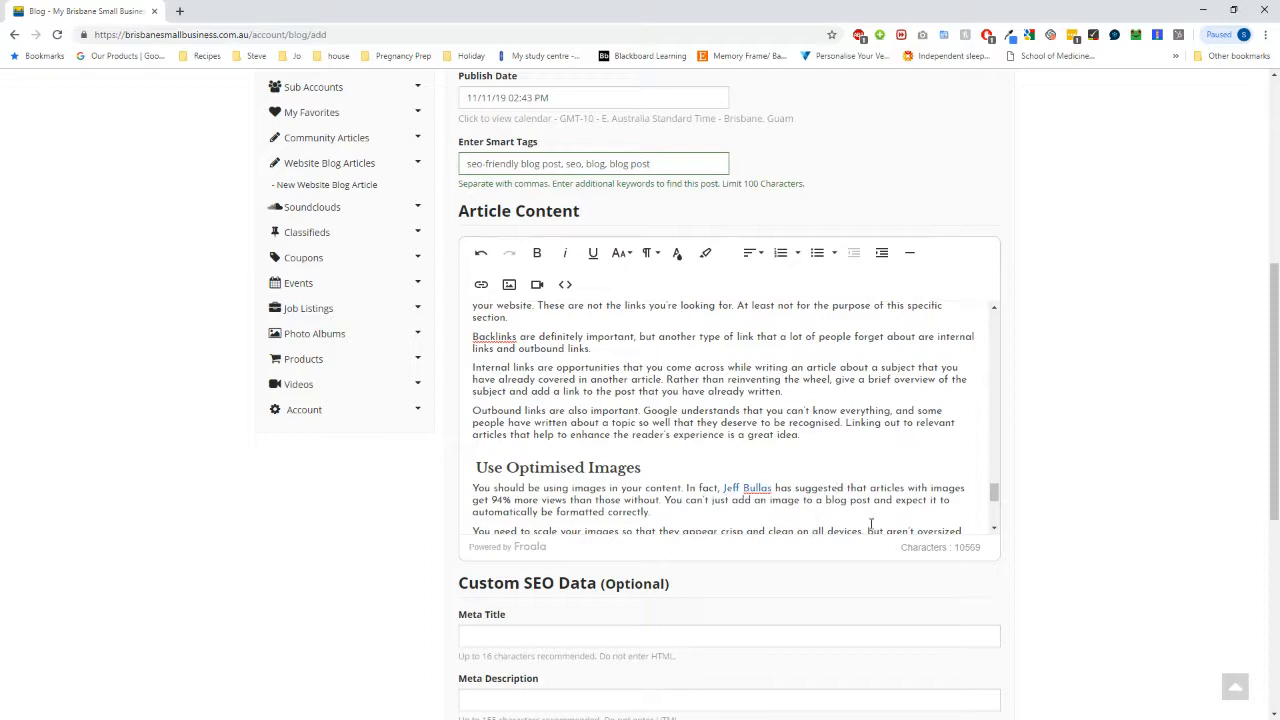
pyautogui.click(750, 488)
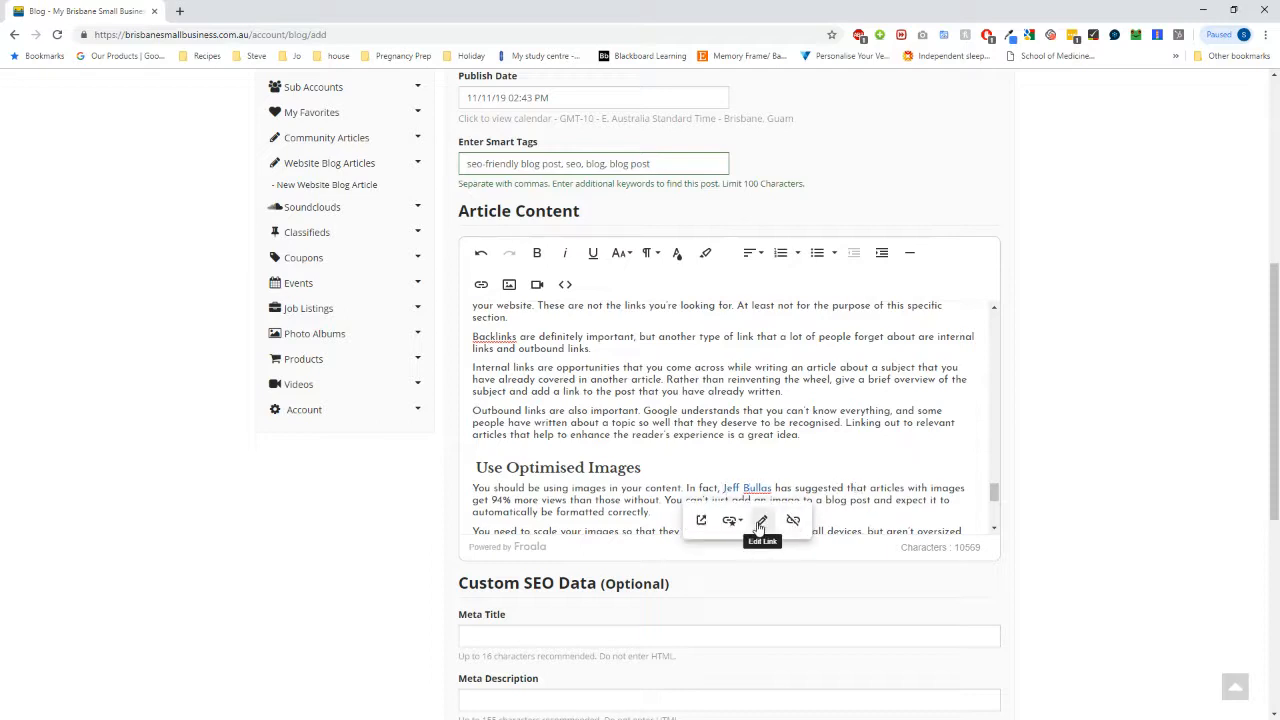
pyautogui.click(761, 522)
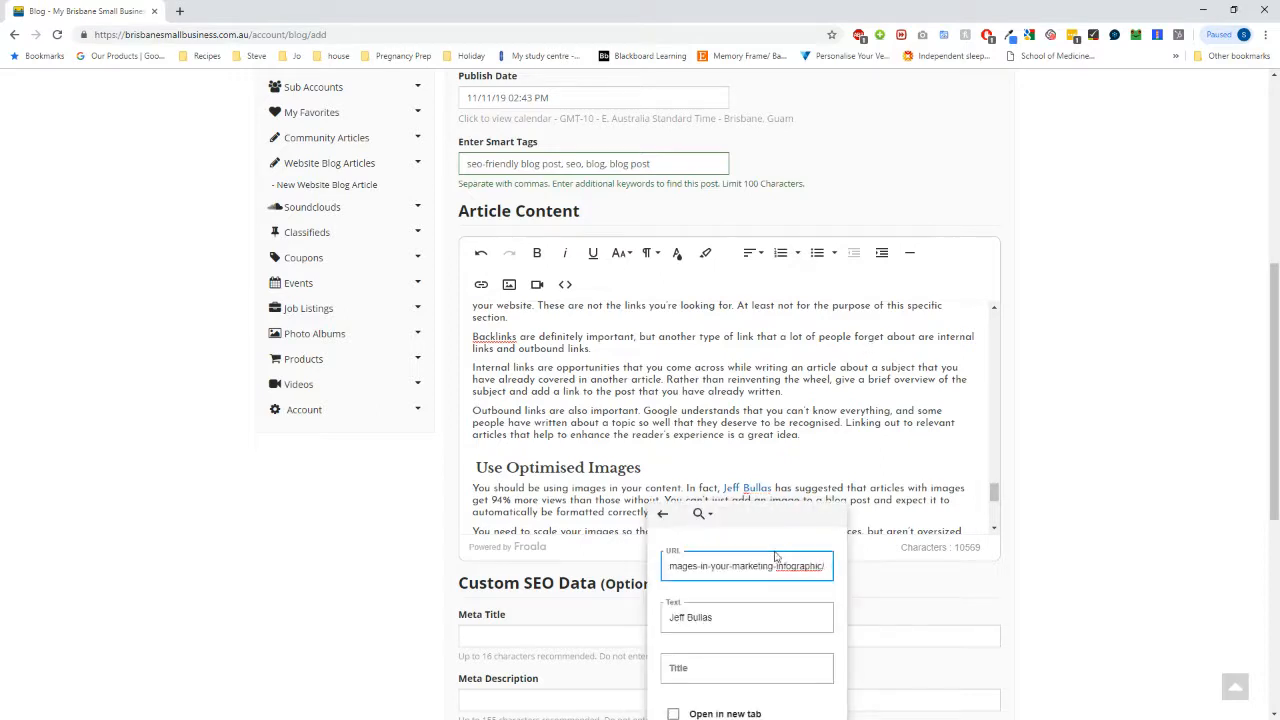
pyautogui.scroll(-2, 766, 571)
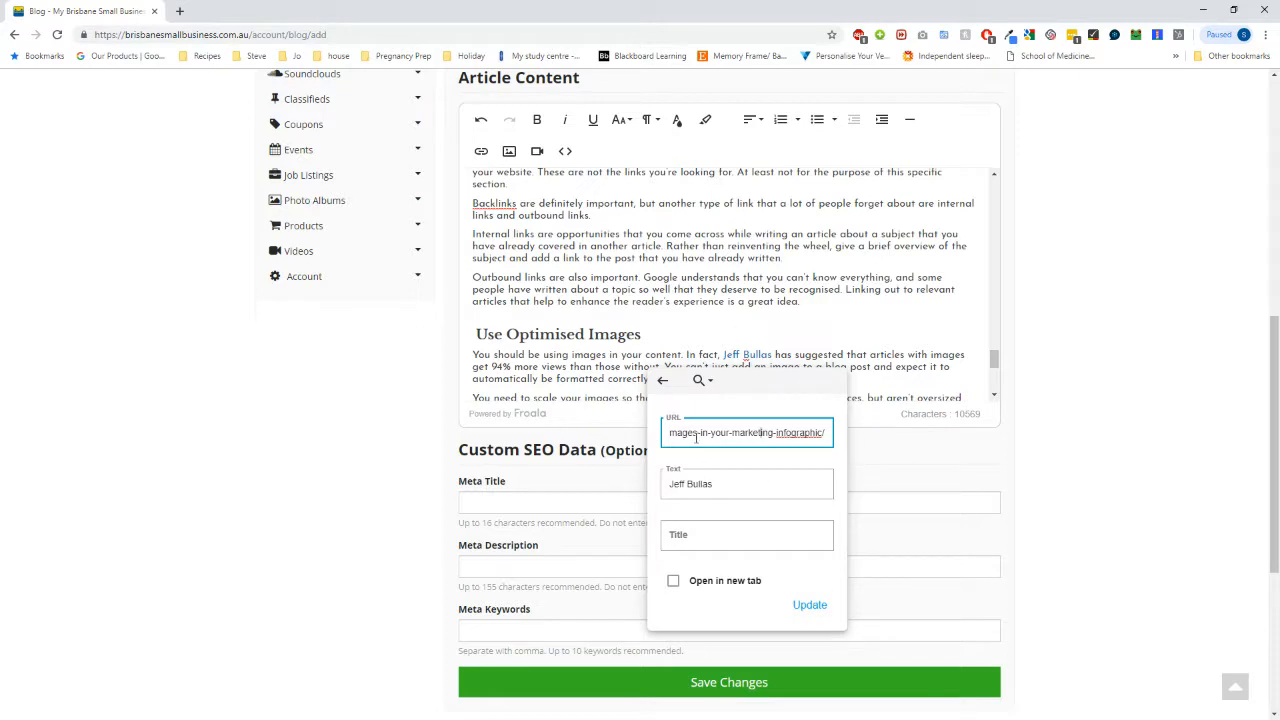
pyautogui.click(571, 362)
pyautogui.scroll(2, 770, 376)
pyautogui.scroll(-2, 676, 357)
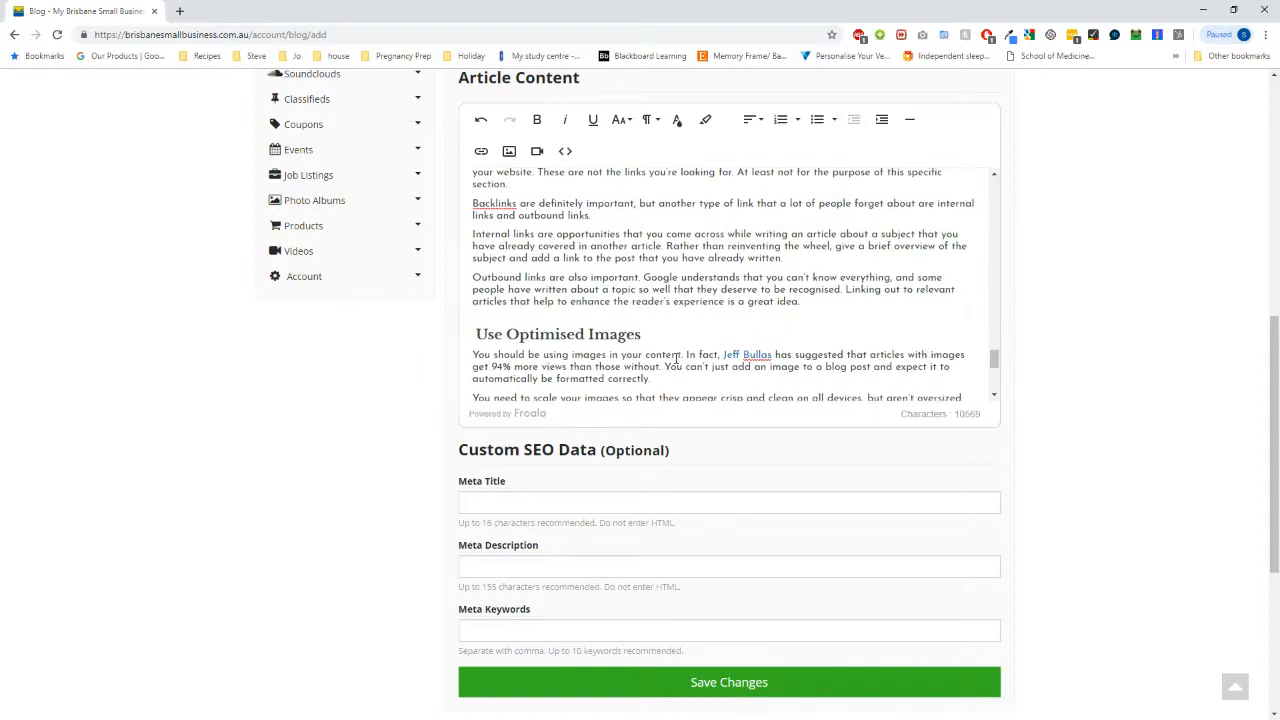
pyautogui.moveTo(896, 359); pyautogui.dragTo(867, 359)
pyautogui.click(812, 344)
pyautogui.scroll(1, 630, 337)
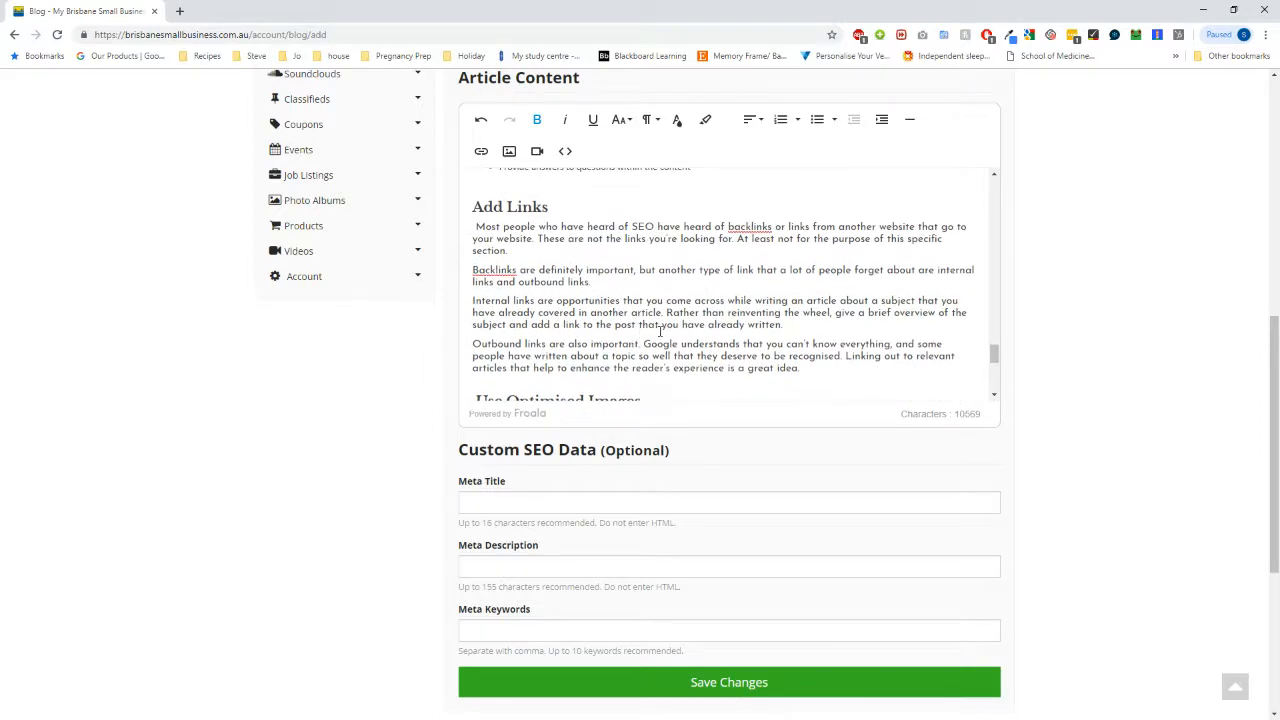
pyautogui.scroll(-1, 630, 300)
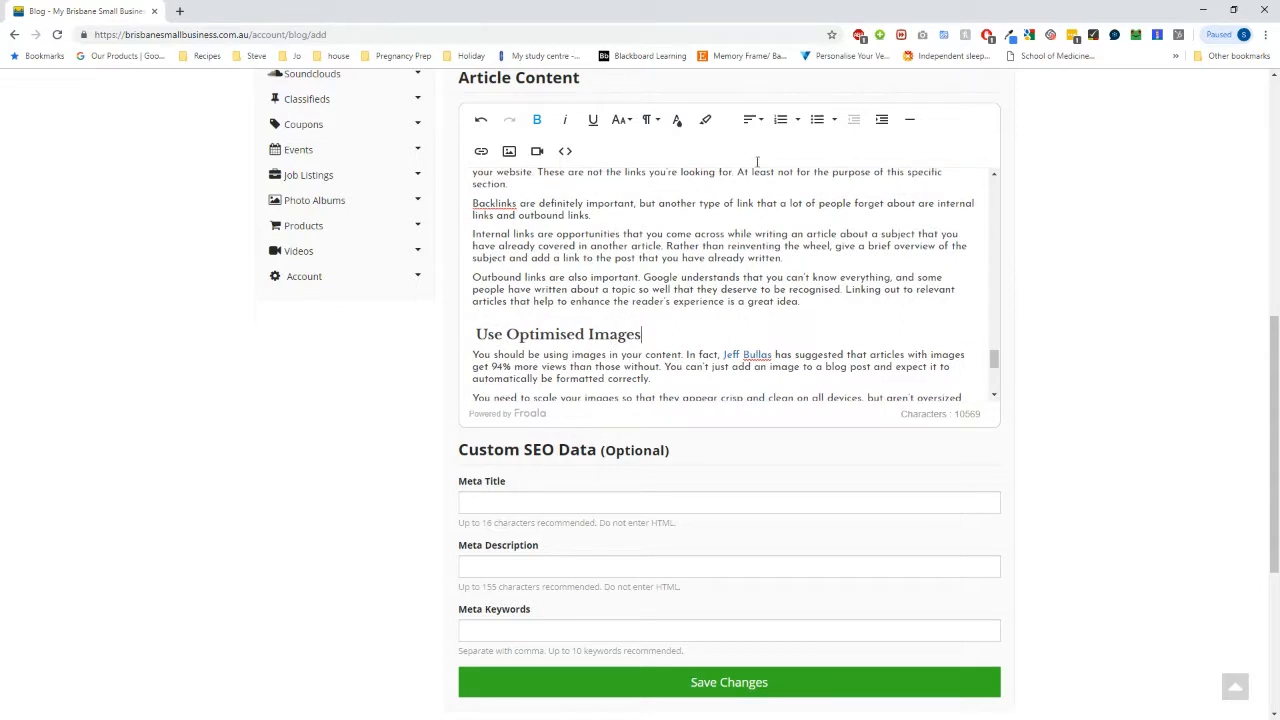
# Try adding a link to the word "you" in the paragraph about outbound links, leaving without inserting it.
pyautogui.press('Left')
pyautogui.press('Left')
pyautogui.press('Left')
pyautogui.hotkey('shift', 'Right')
pyautogui.hotkey('shift', 'Right')
pyautogui.hotkey('shift', 'Right')
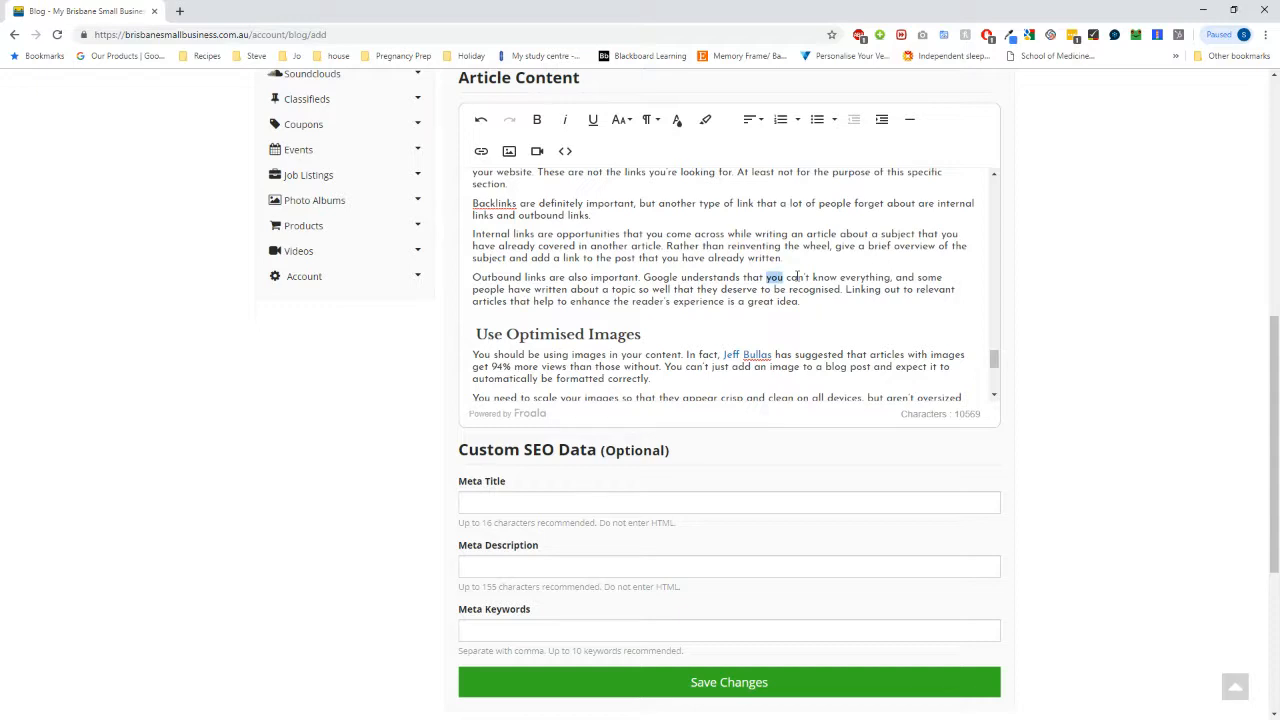
pyautogui.click(481, 151)
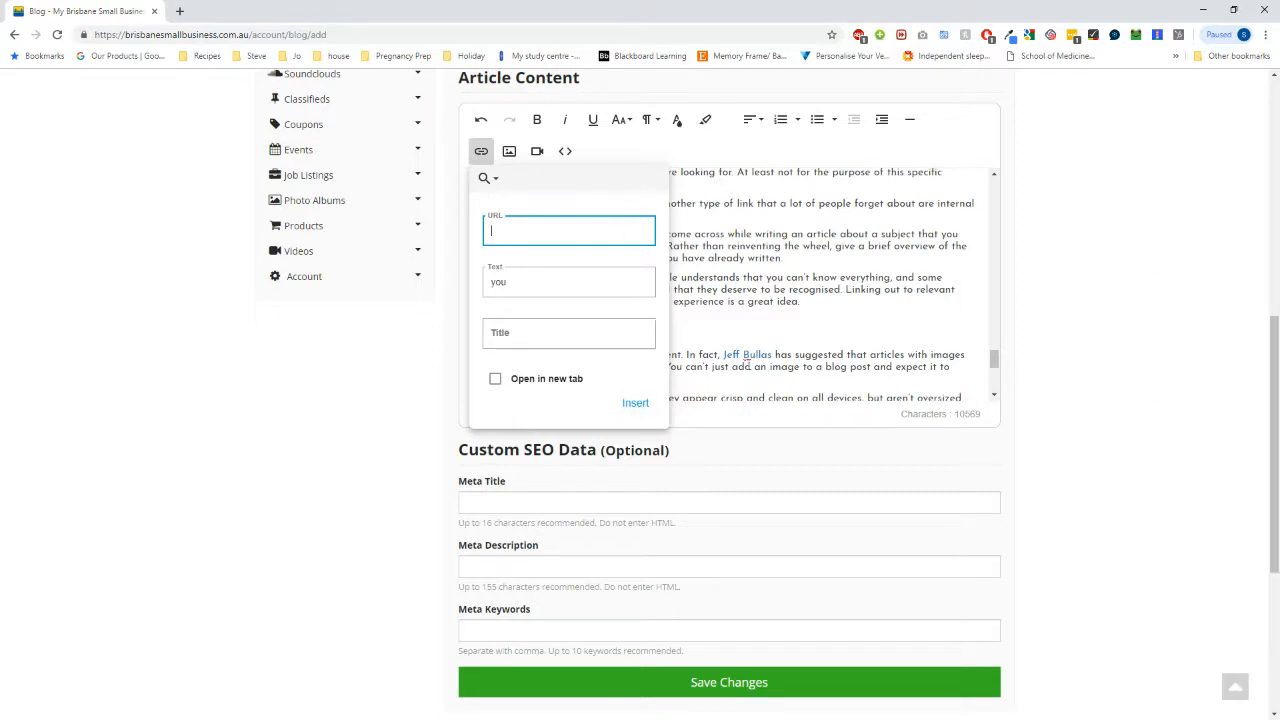
pyautogui.click(746, 366)
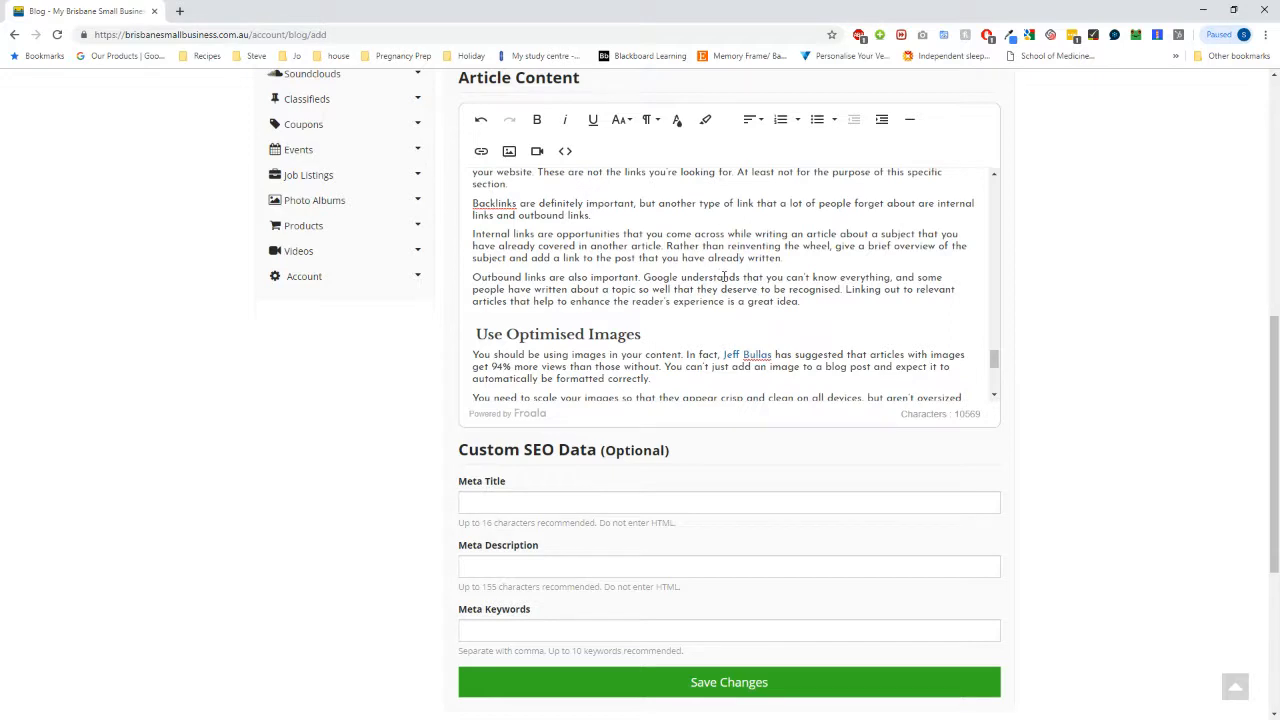
# Set the "Digimark" link in the closing contact paragraph to open in a new tab.
pyautogui.scroll(-6, 724, 280)
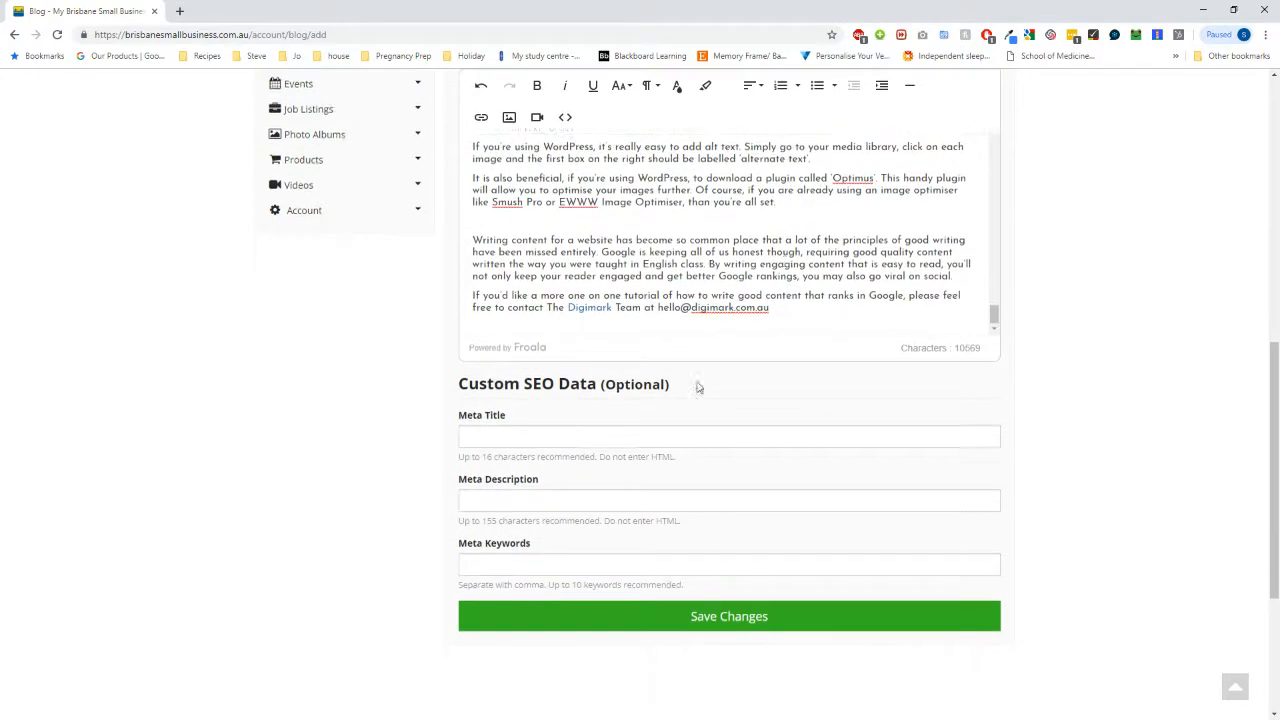
pyautogui.click(574, 306)
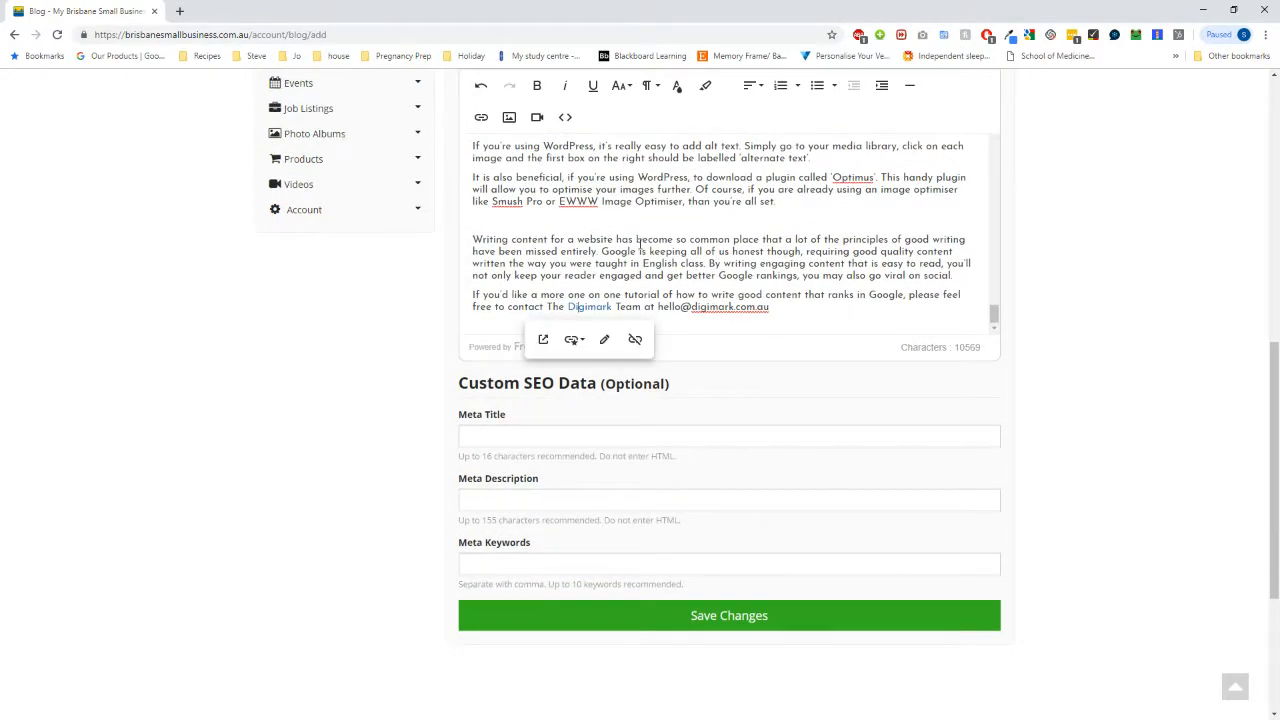
pyautogui.click(601, 339)
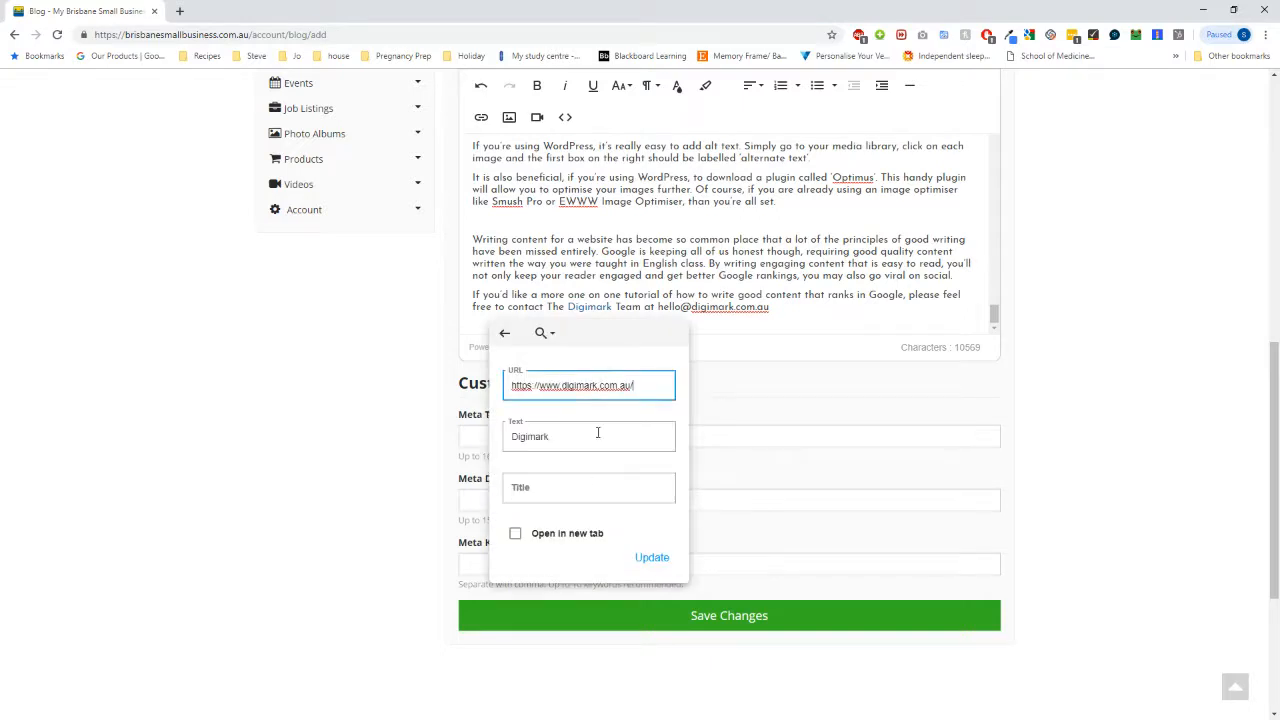
pyautogui.click(515, 533)
pyautogui.click(651, 557)
pyautogui.click(680, 233)
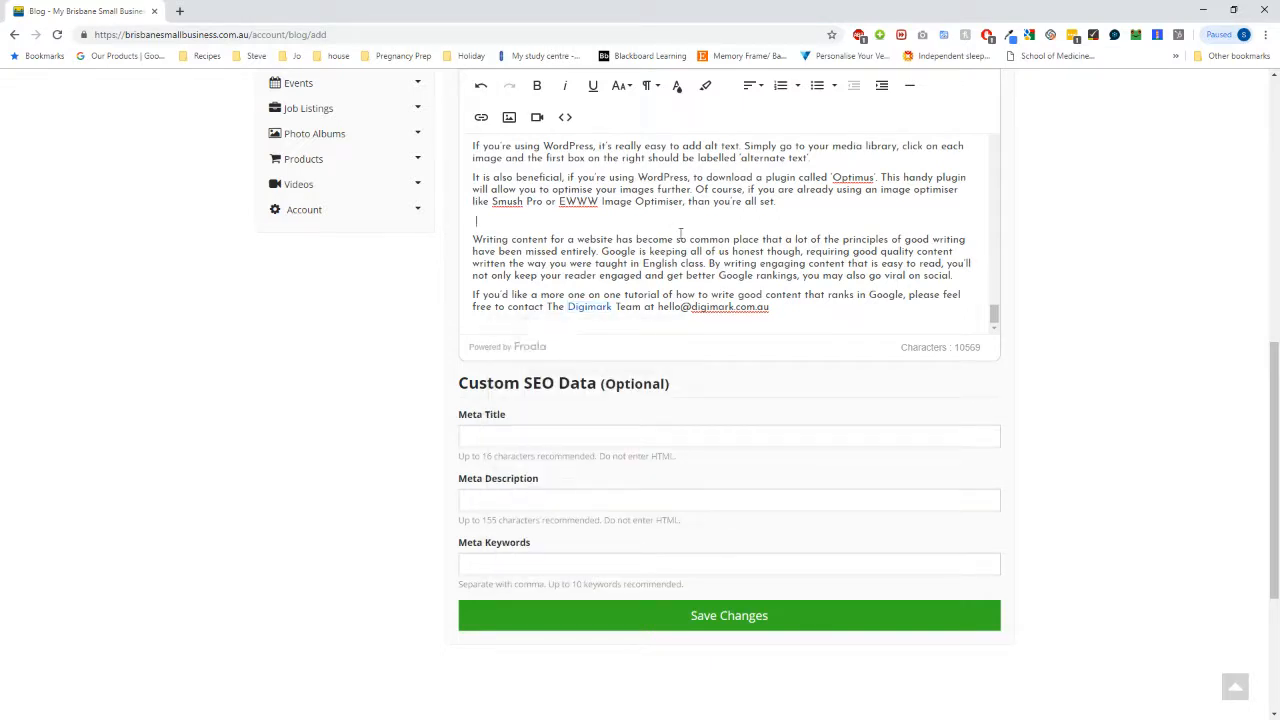
# Set the outbound link in the first paragraph under "Use Optimised Images" to open in a new tab.
pyautogui.scroll(3, 716, 272)
pyautogui.click(765, 216)
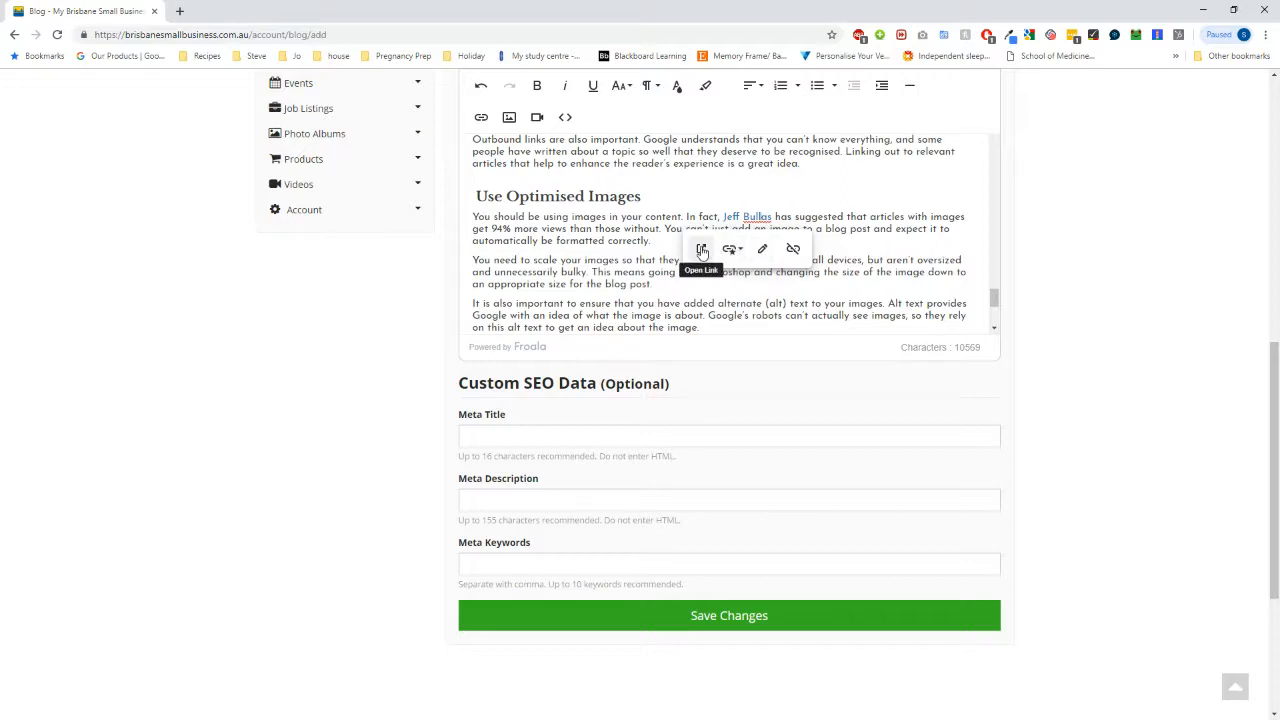
pyautogui.click(762, 249)
pyautogui.click(673, 442)
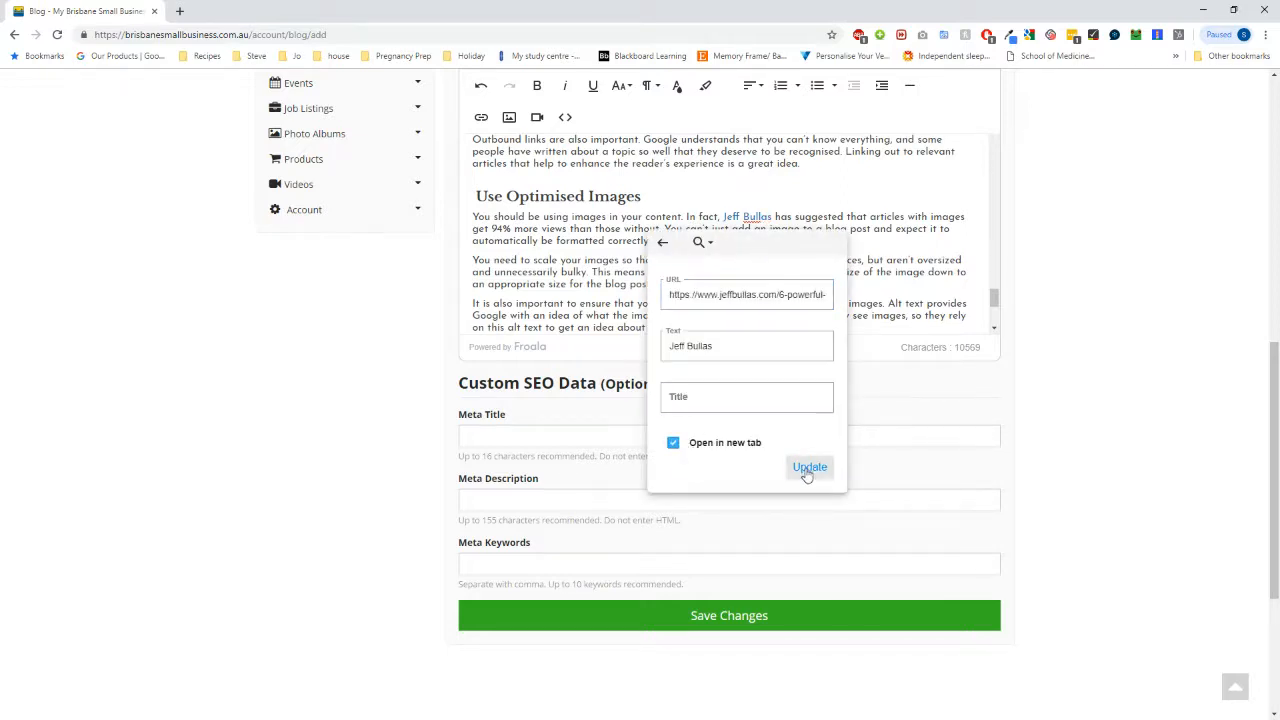
pyautogui.click(809, 467)
pyautogui.click(704, 250)
pyautogui.scroll(1, 704, 272)
pyautogui.scroll(3, 704, 272)
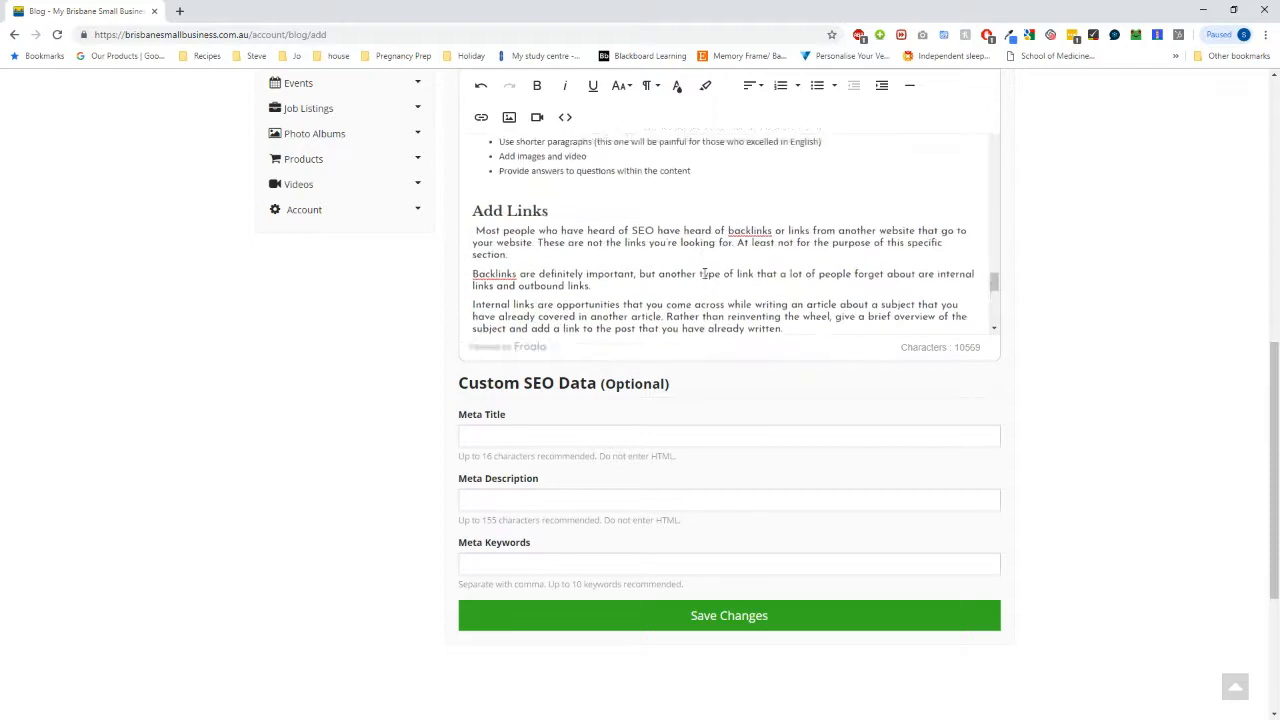
pyautogui.scroll(-10, 820, 242)
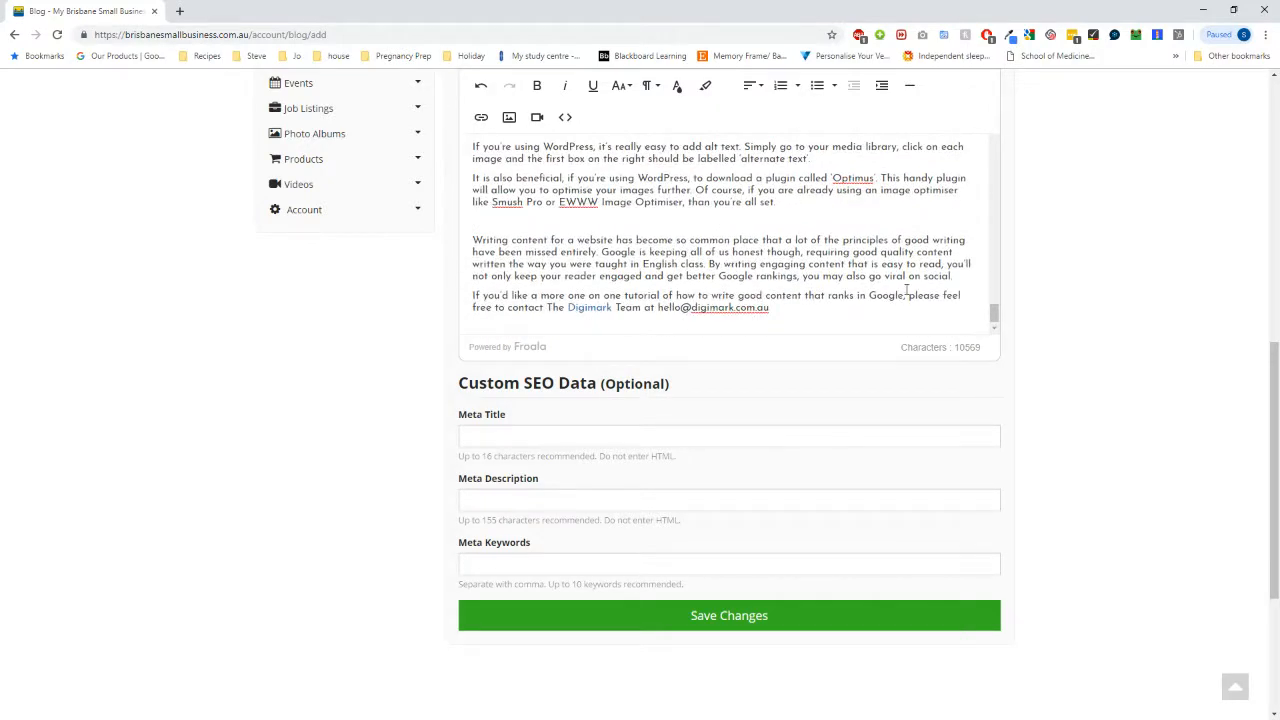
pyautogui.scroll(5, 820, 242)
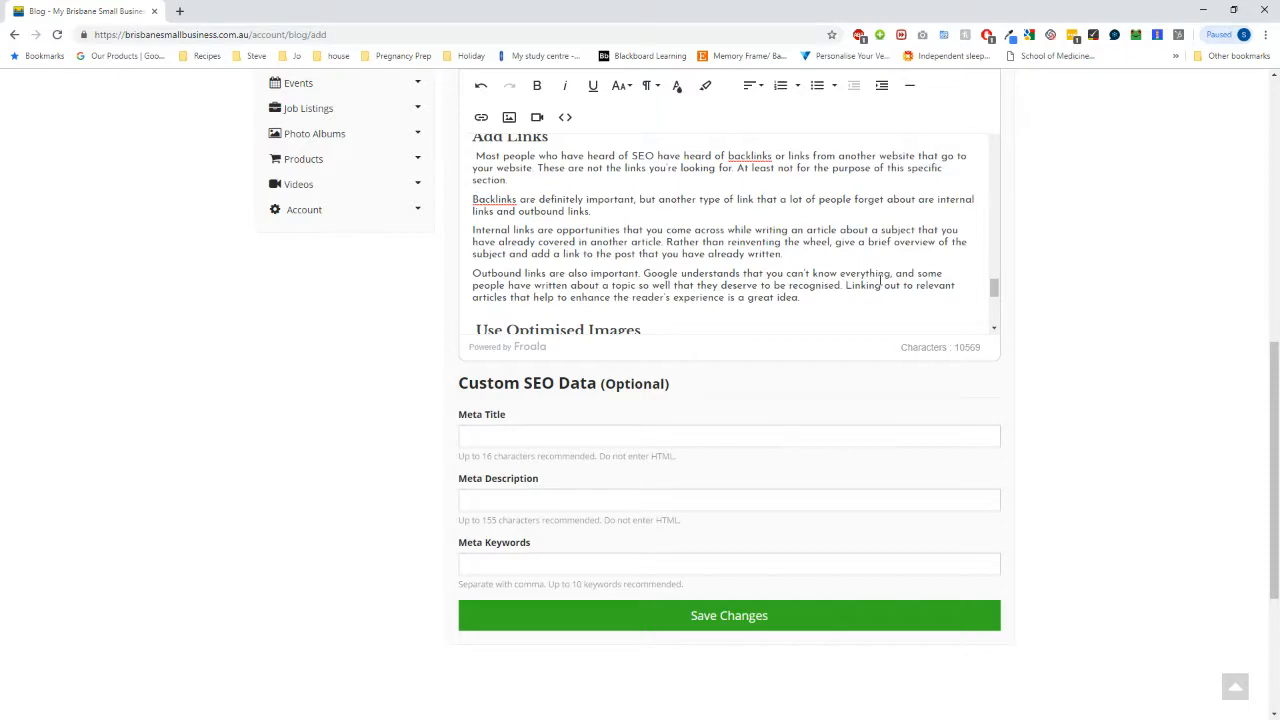
pyautogui.scroll(-4, 880, 240)
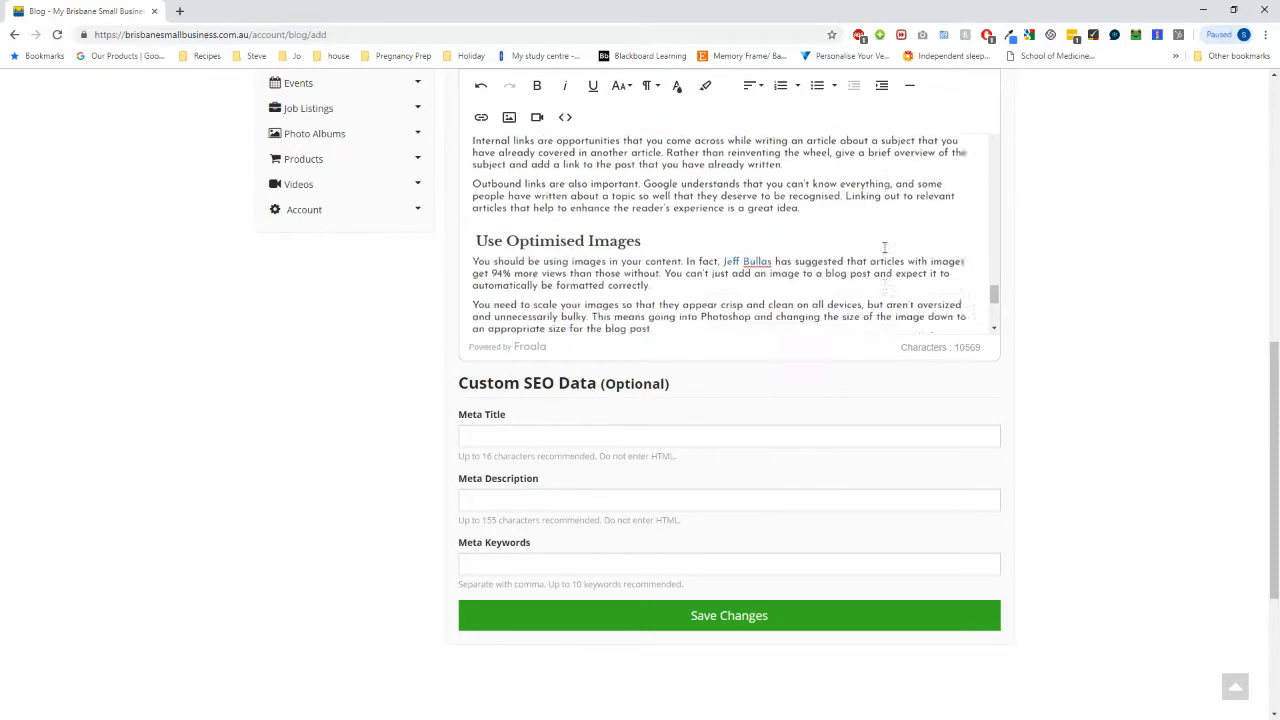
pyautogui.scroll(3, 879, 236)
pyautogui.scroll(15, 879, 236)
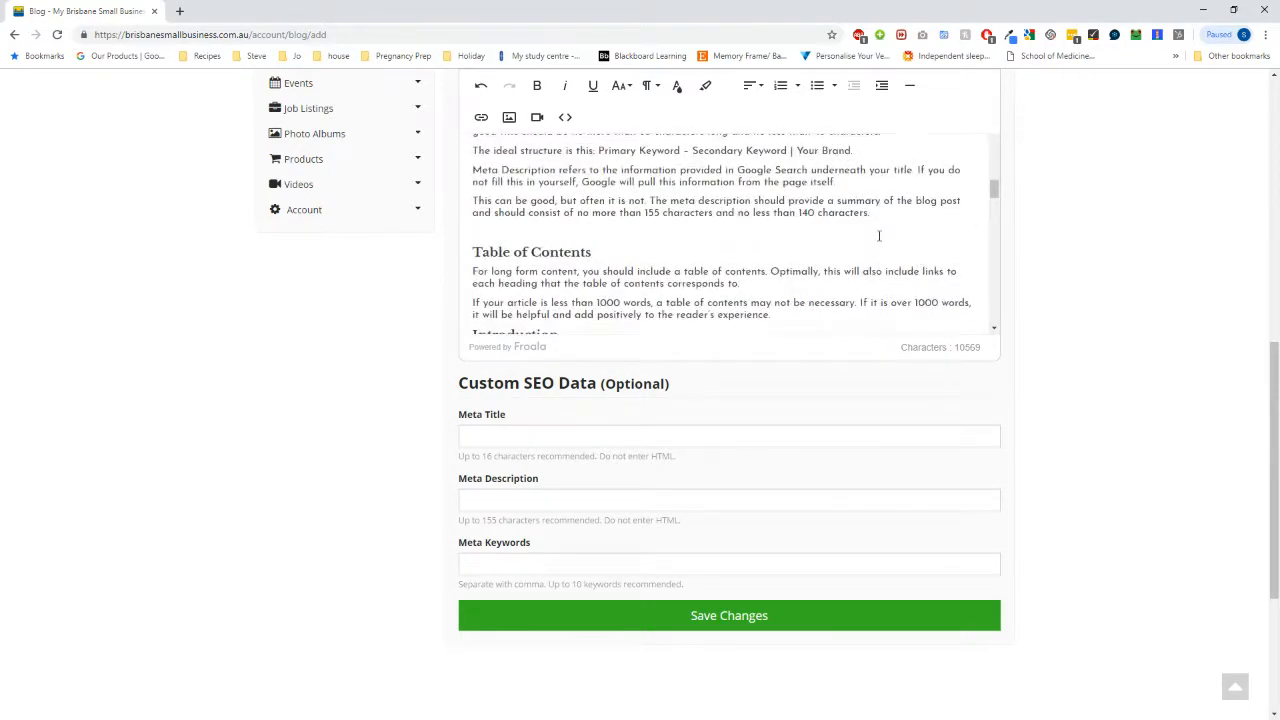
pyautogui.scroll(-5, 879, 236)
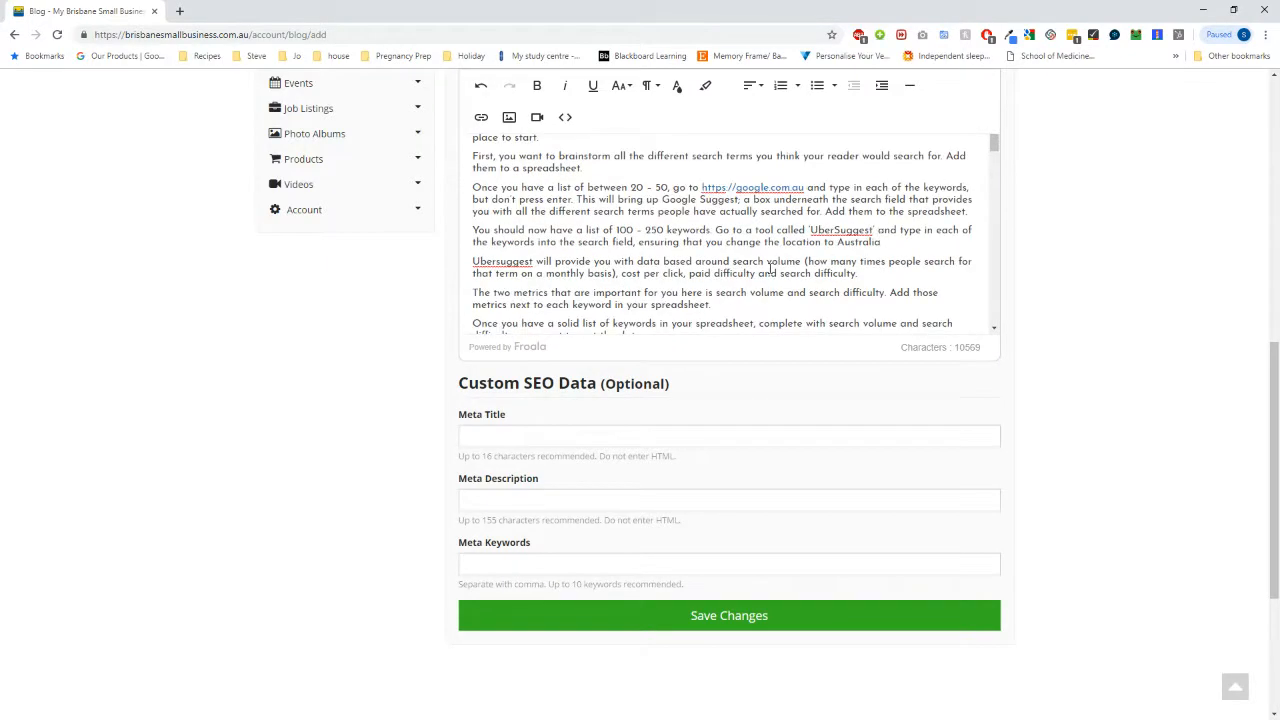
pyautogui.click(760, 188)
pyautogui.click(767, 219)
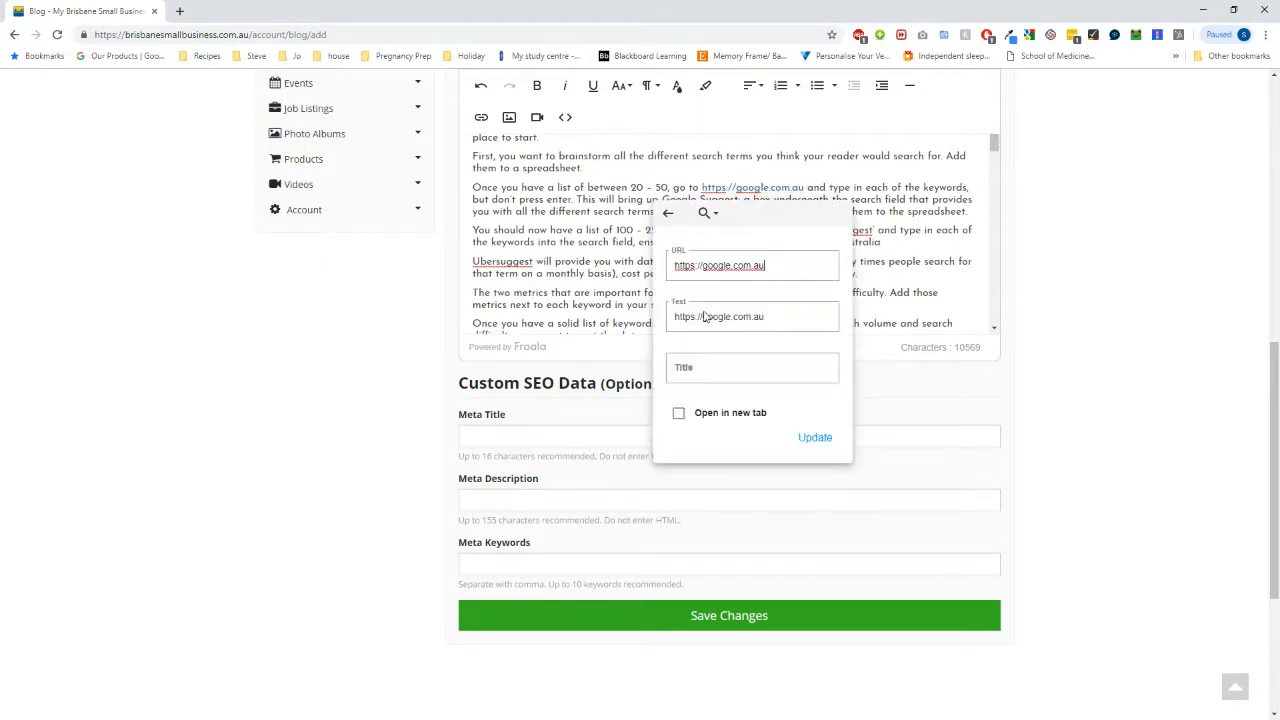
pyautogui.click(680, 414)
pyautogui.click(815, 437)
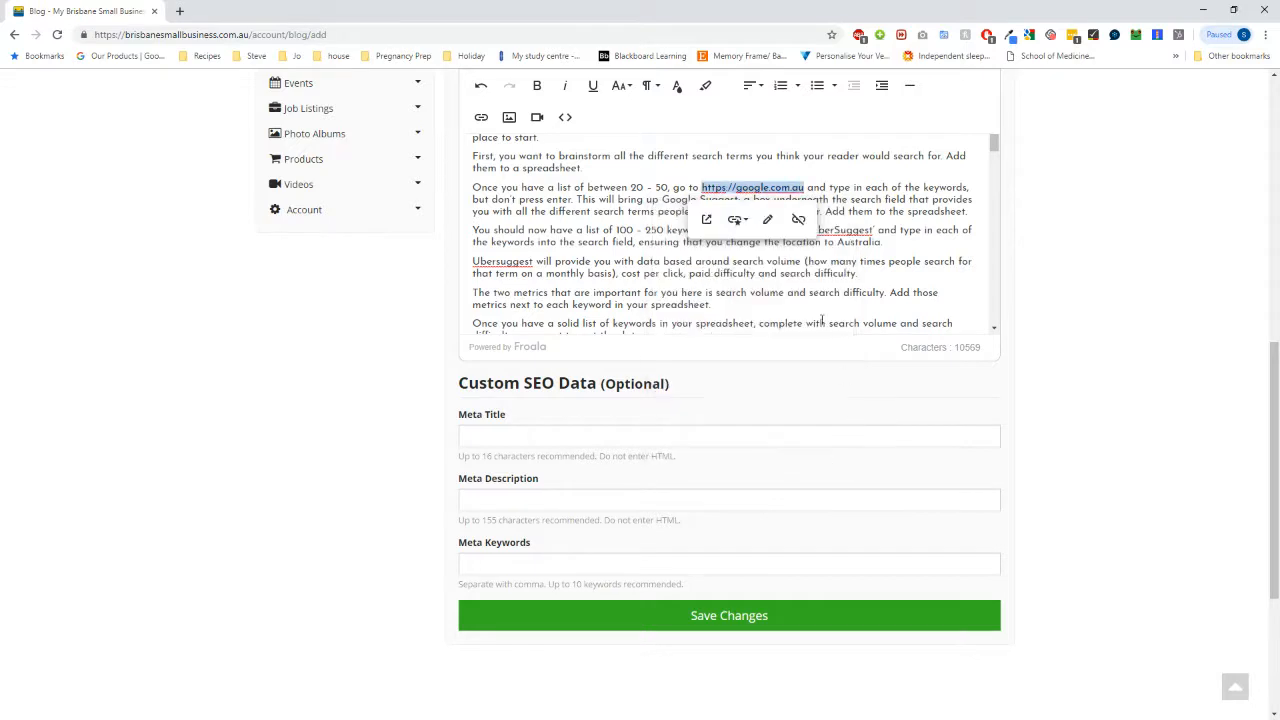
pyautogui.click(705, 228)
# Set the "What is Keyword Research" link above the "Blog Post Structure" heading to open in a new tab.
pyautogui.scroll(-3, 712, 212)
pyautogui.scroll(-1, 712, 212)
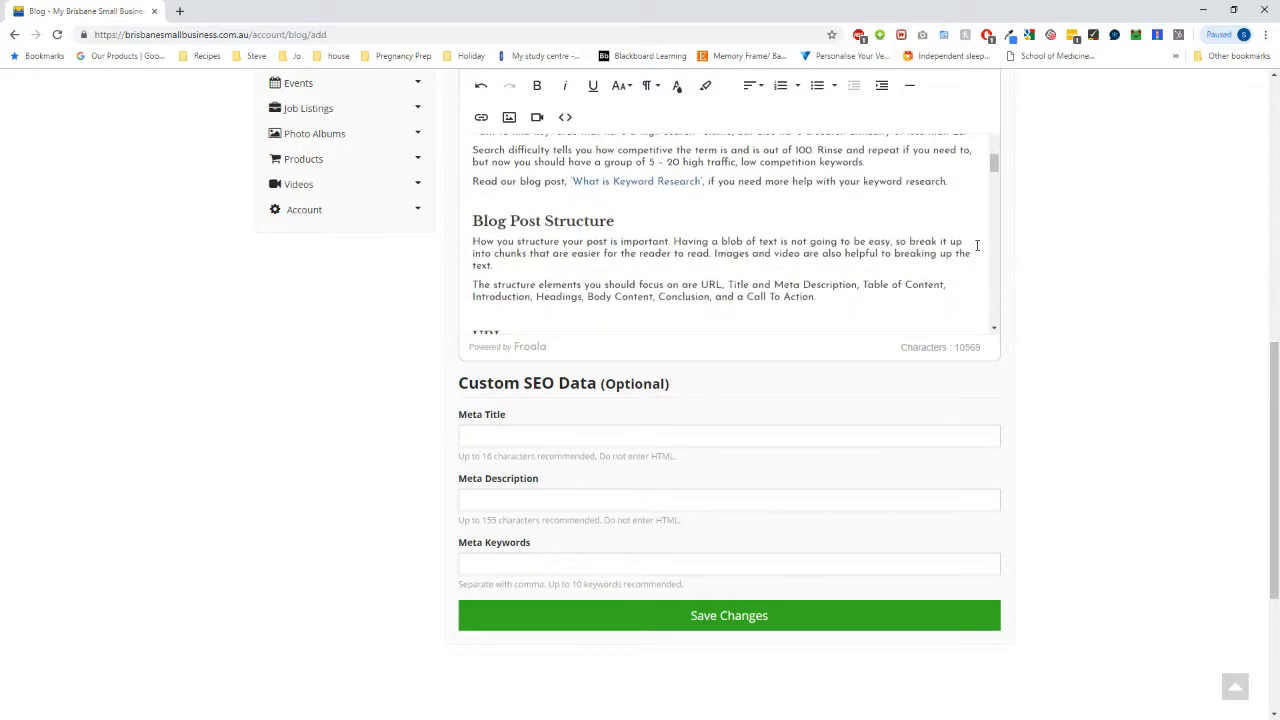
pyautogui.click(651, 181)
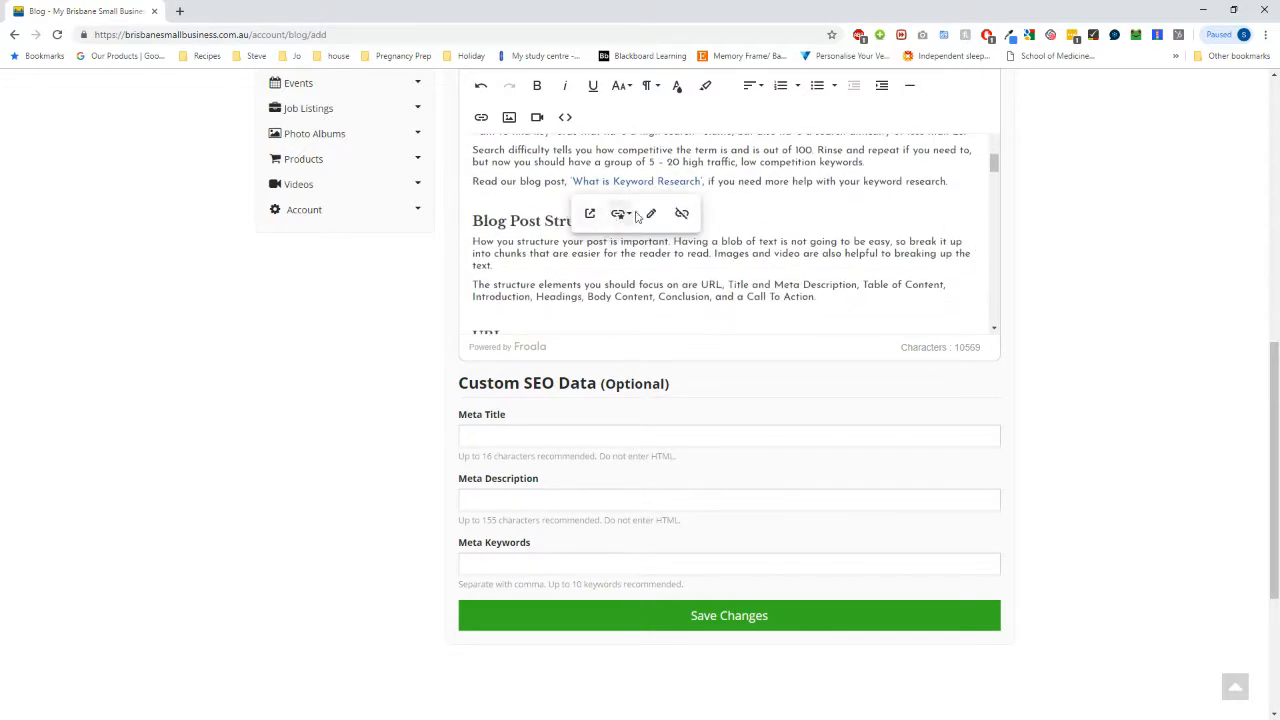
pyautogui.click(651, 213)
pyautogui.click(562, 407)
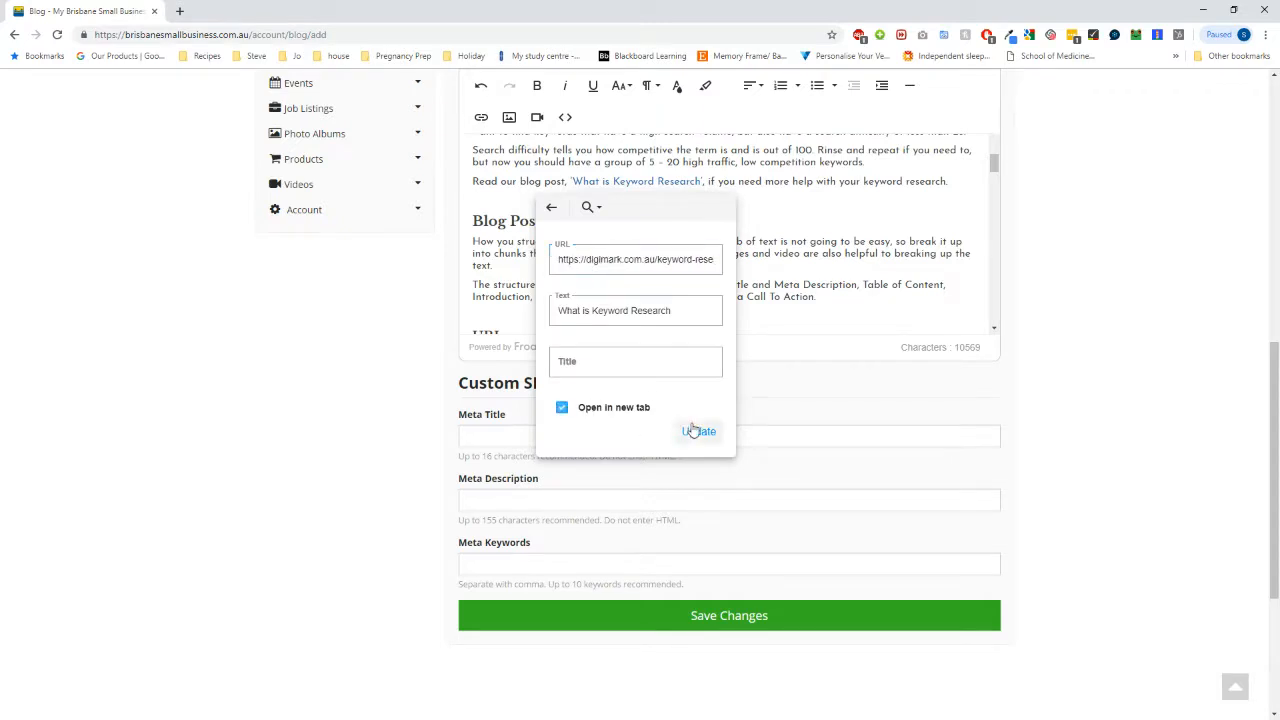
pyautogui.click(698, 431)
pyautogui.click(793, 181)
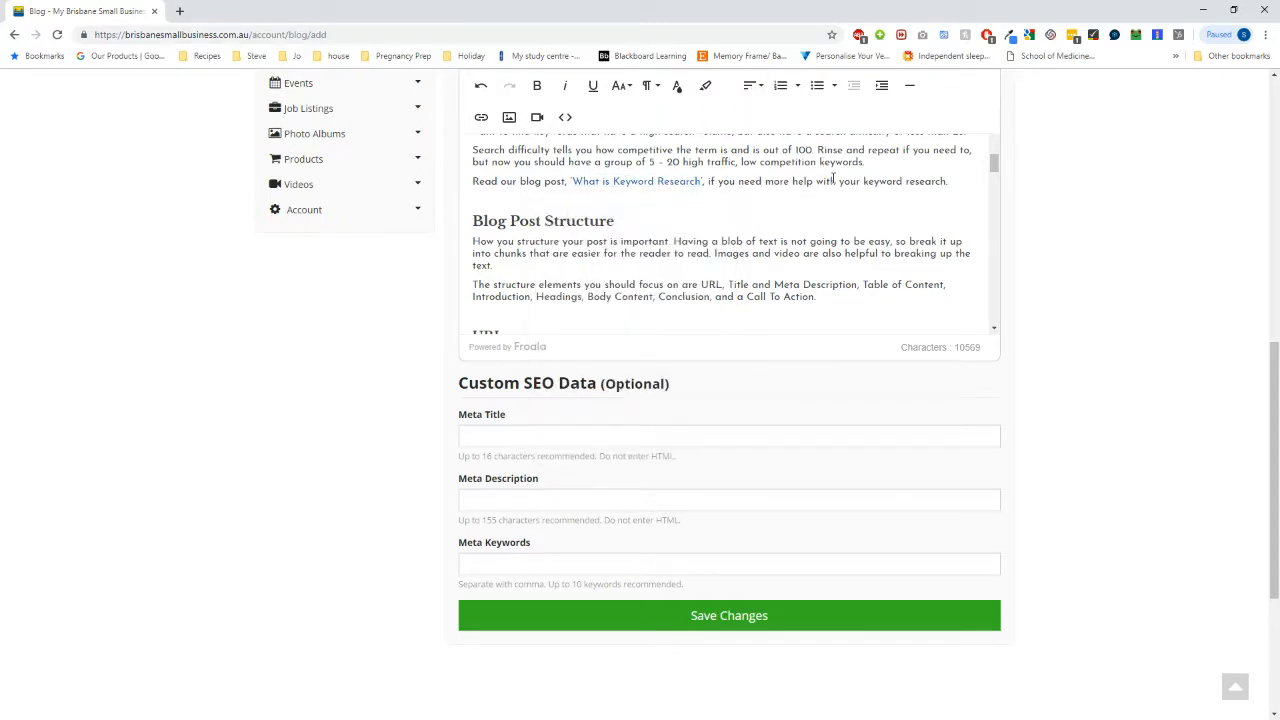
# Check the new-tab setting of the "What is Keyword Research" link and close its settings unchanged.
pyautogui.scroll(2, 793, 245)
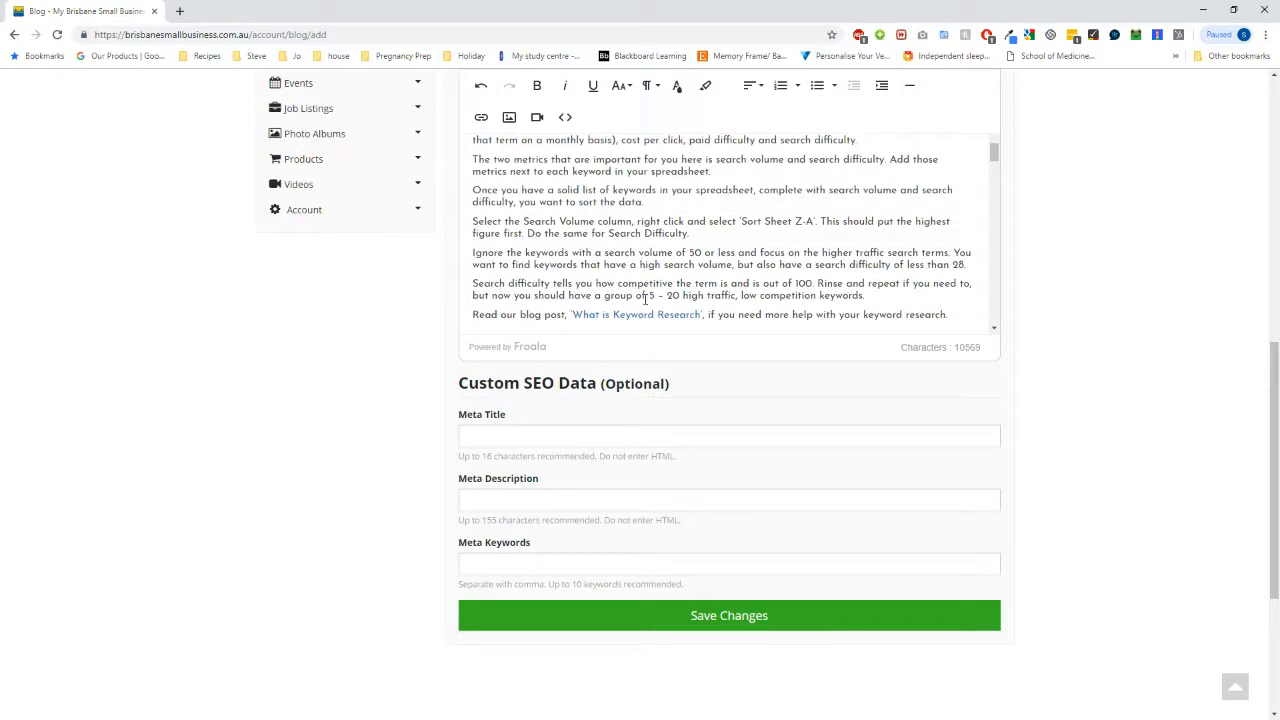
pyautogui.click(627, 313)
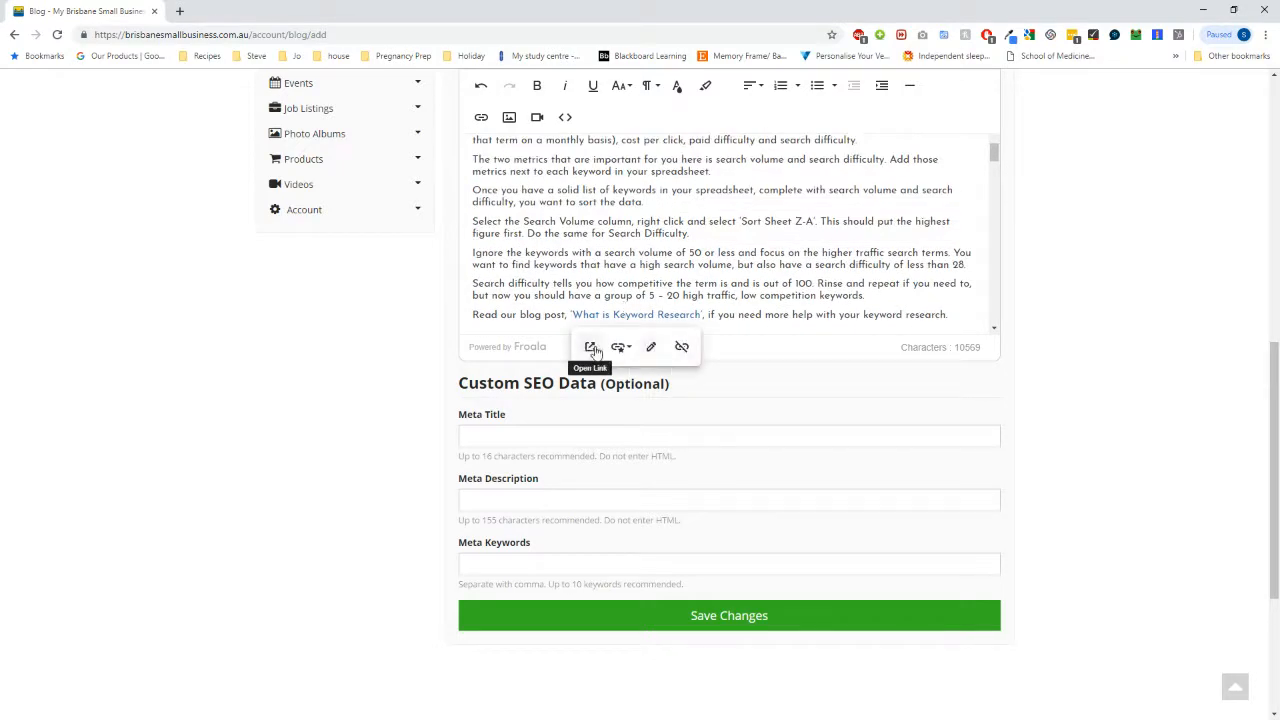
pyautogui.click(651, 346)
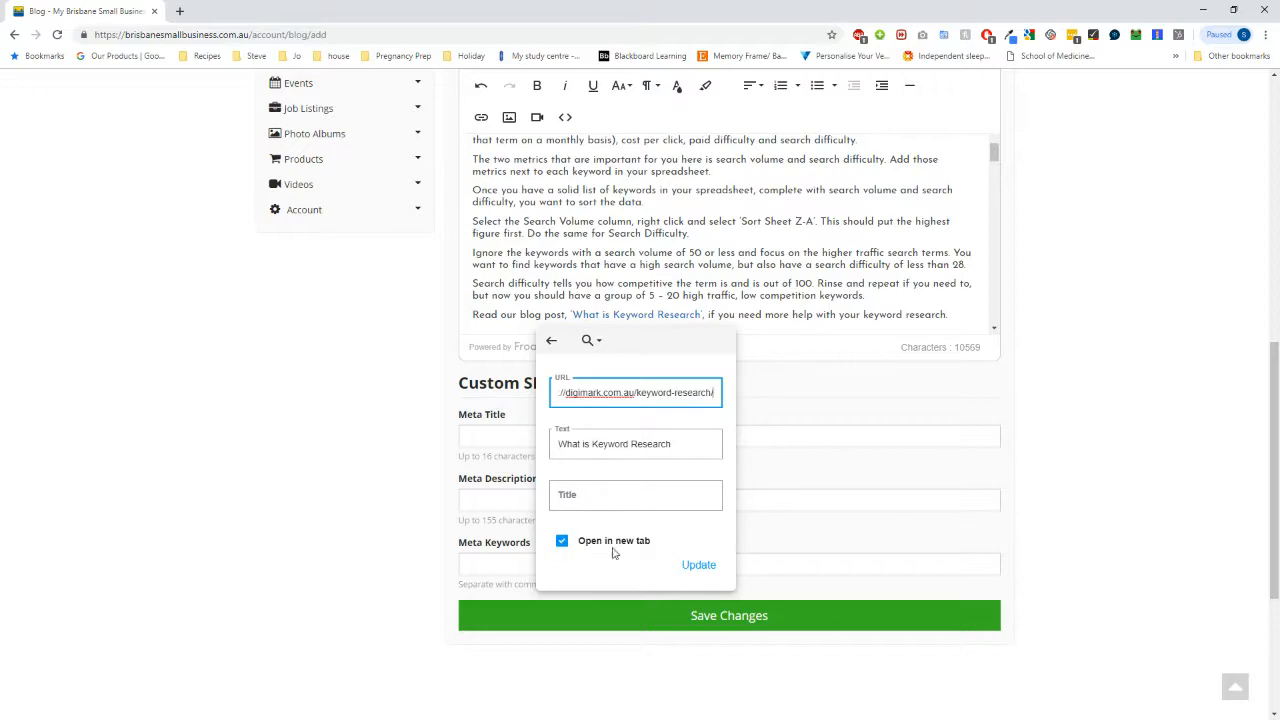
pyautogui.click(698, 565)
pyautogui.click(789, 278)
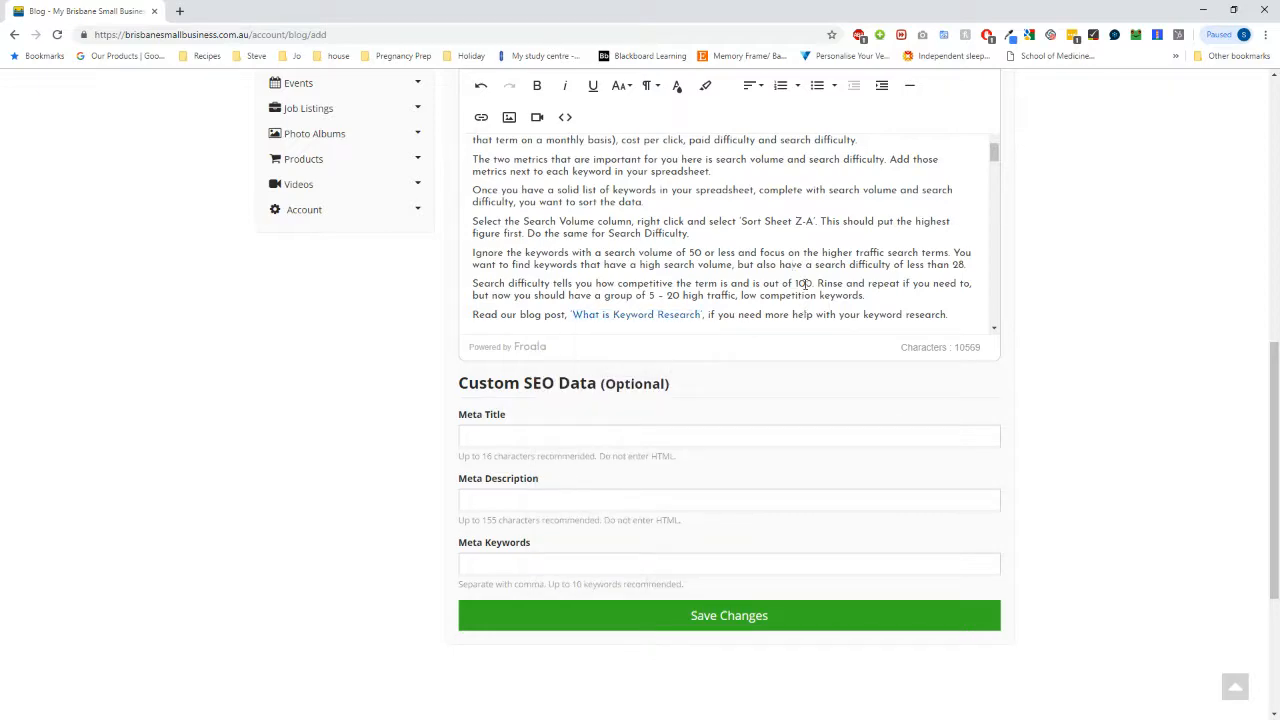
# Look through the article for remaining links, from the closing contact paragraph back to the "What is Keyword Research" link.
pyautogui.scroll(-20, 805, 257)
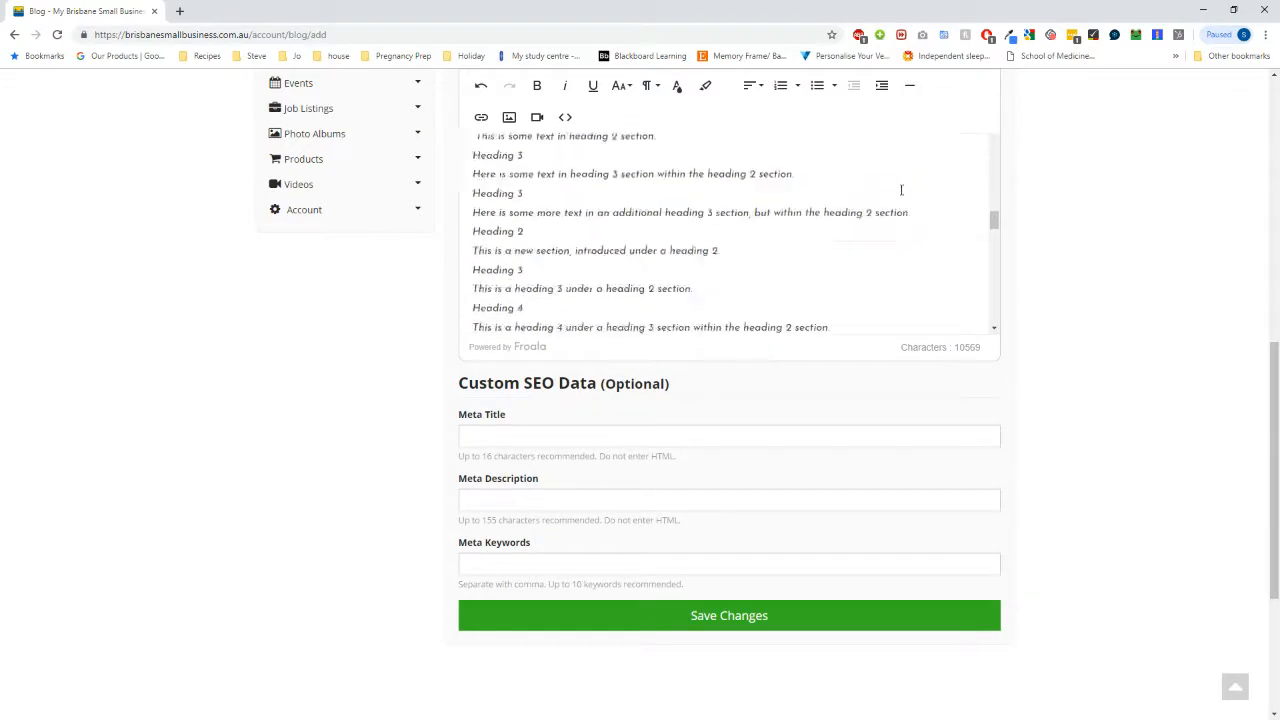
pyautogui.scroll(-1, 880, 253)
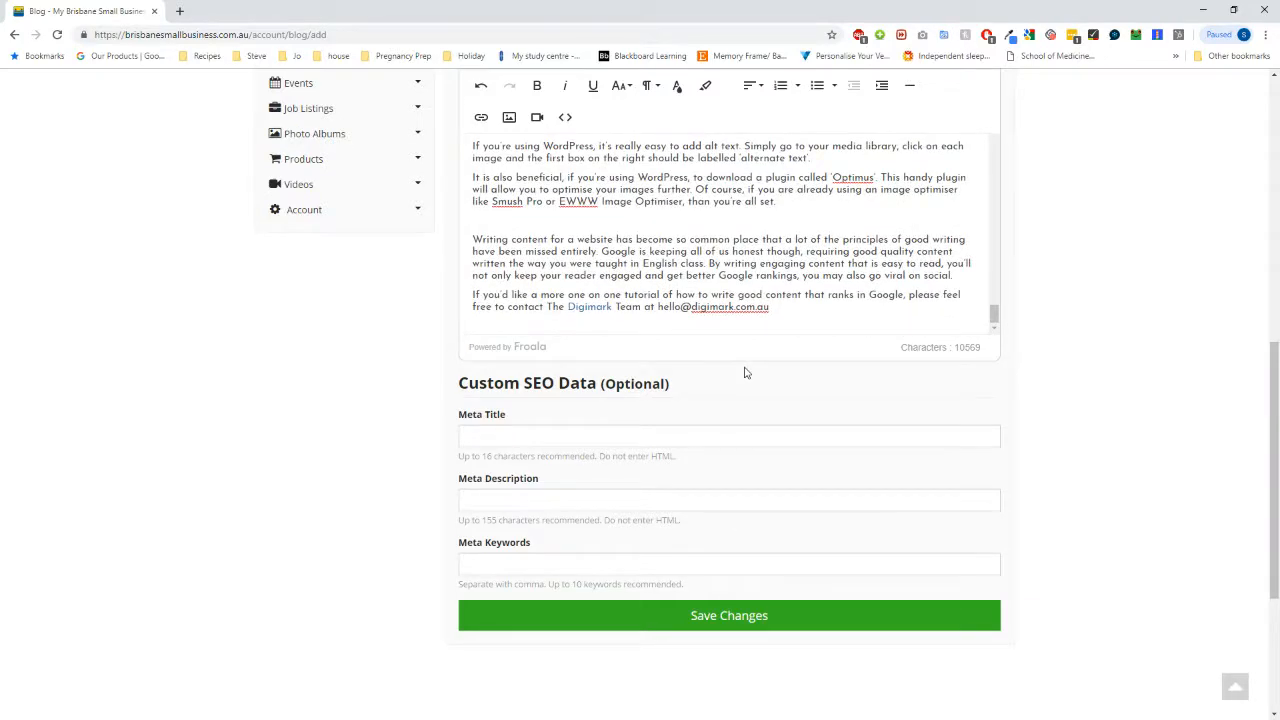
pyautogui.scroll(10, 883, 277)
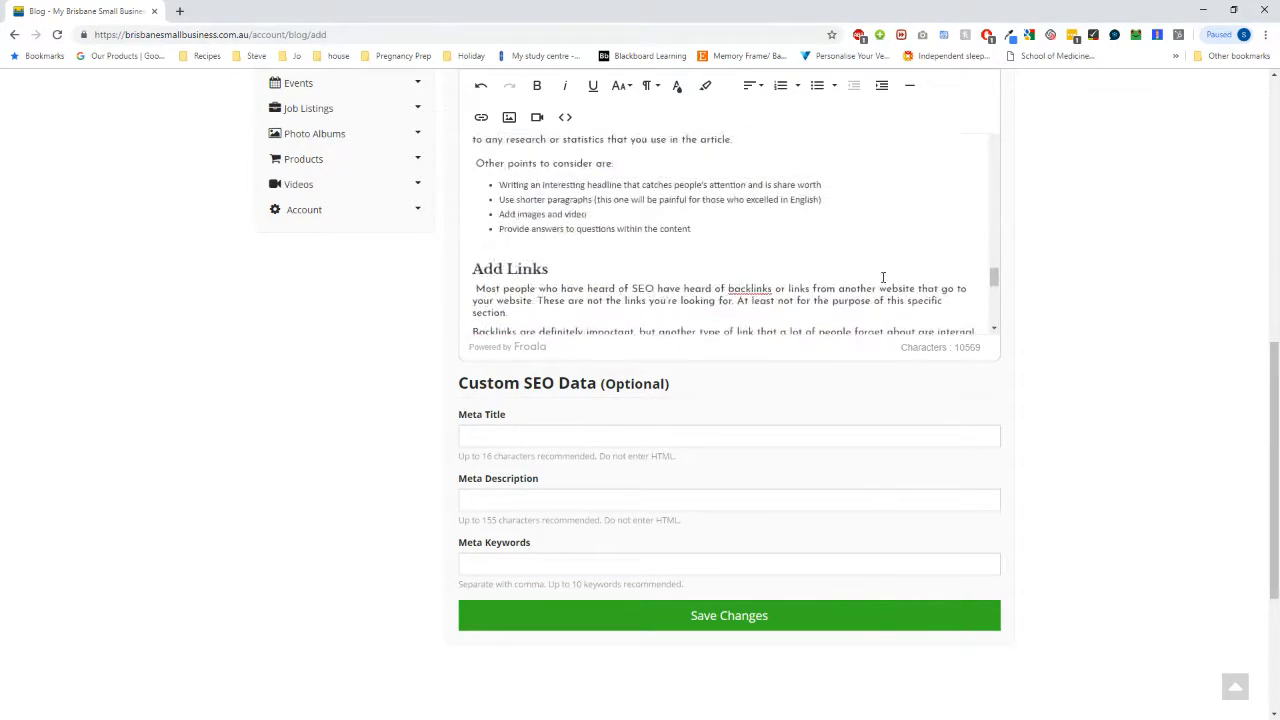
pyautogui.scroll(-4, 883, 277)
pyautogui.scroll(10, 790, 234)
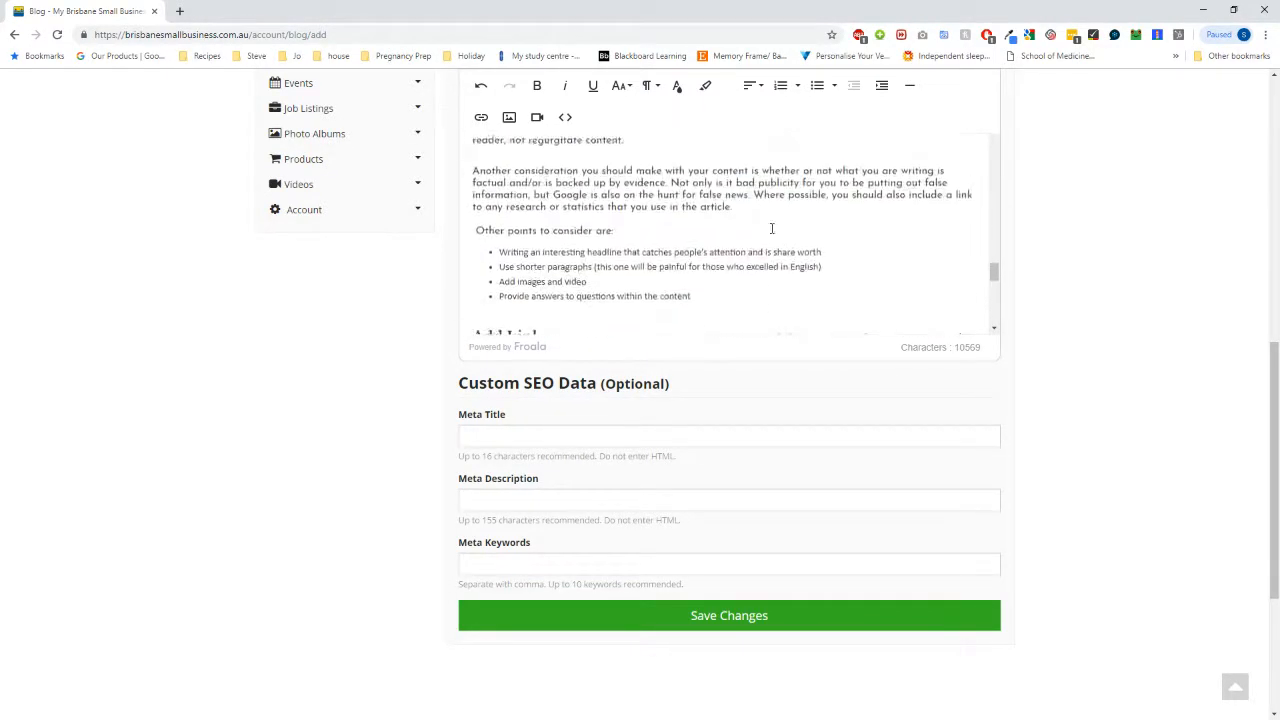
pyautogui.scroll(10, 757, 297)
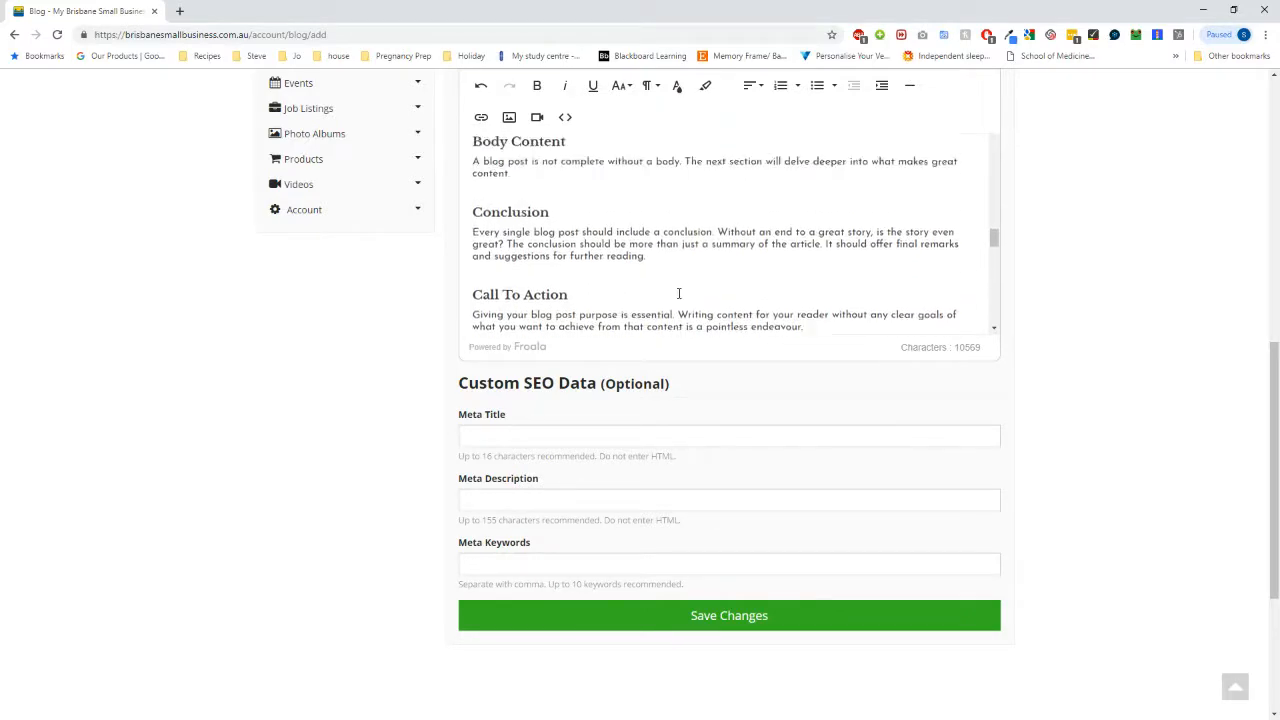
pyautogui.scroll(10, 686, 293)
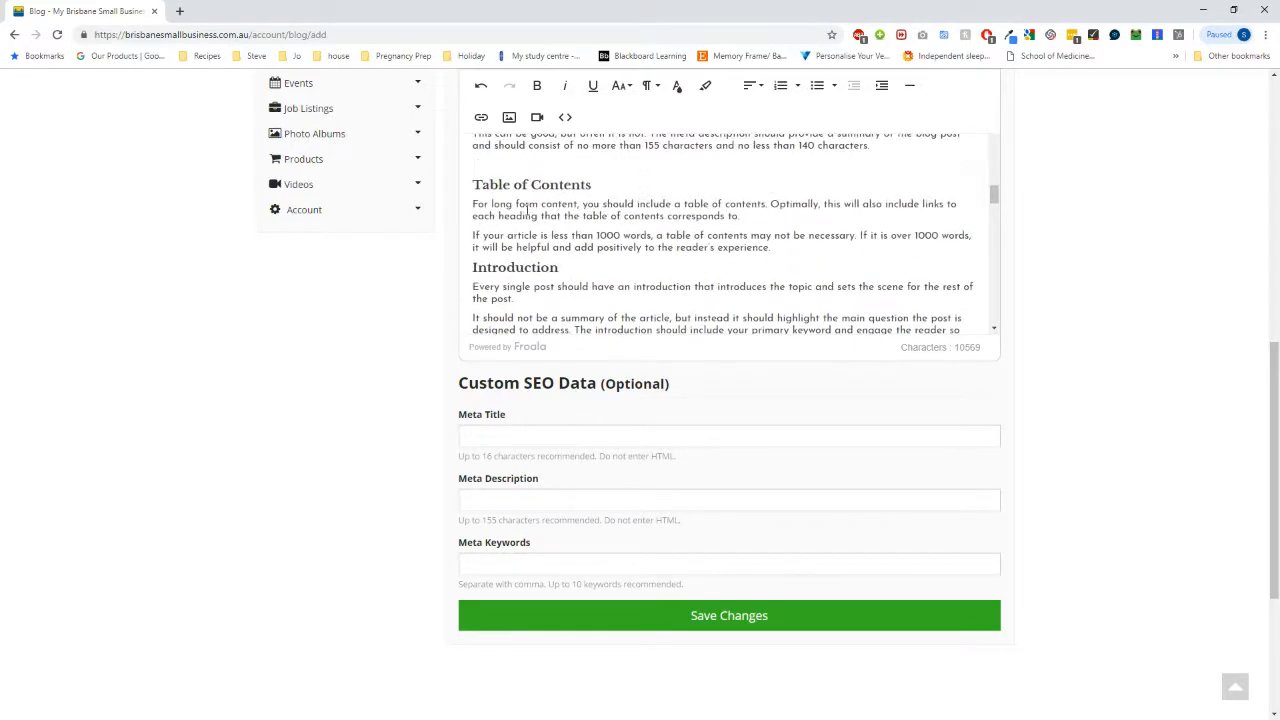
pyautogui.scroll(5, 660, 237)
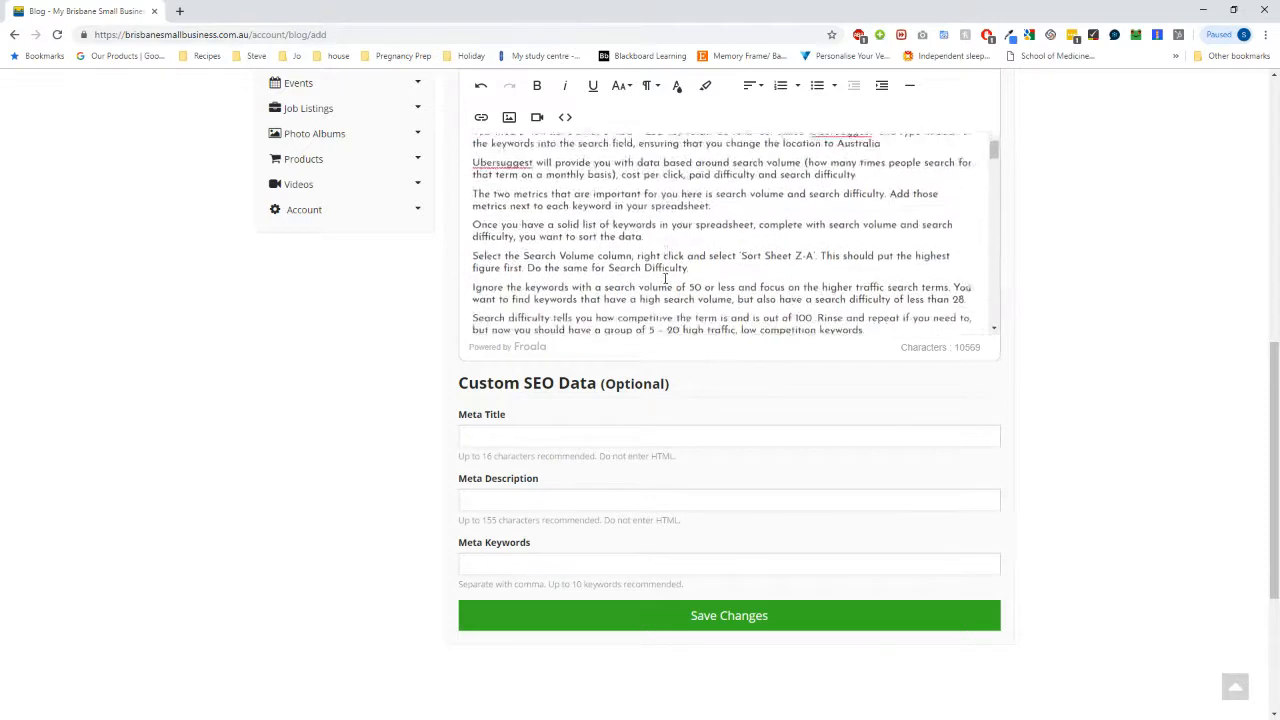
pyautogui.scroll(-3, 765, 244)
pyautogui.click(648, 177)
pyautogui.click(740, 157)
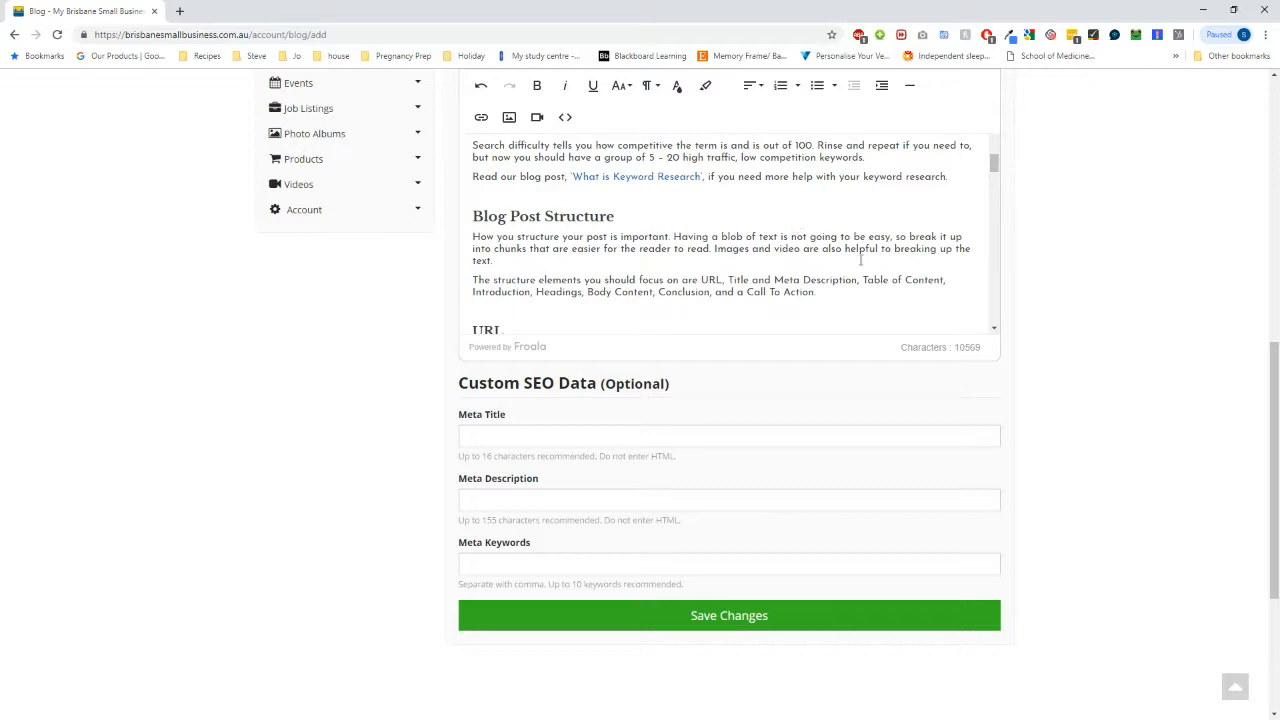
# Review the article's headings and body text from "Blog Post Structure" through the closing contact paragraph.
pyautogui.scroll(-10, 661, 213)
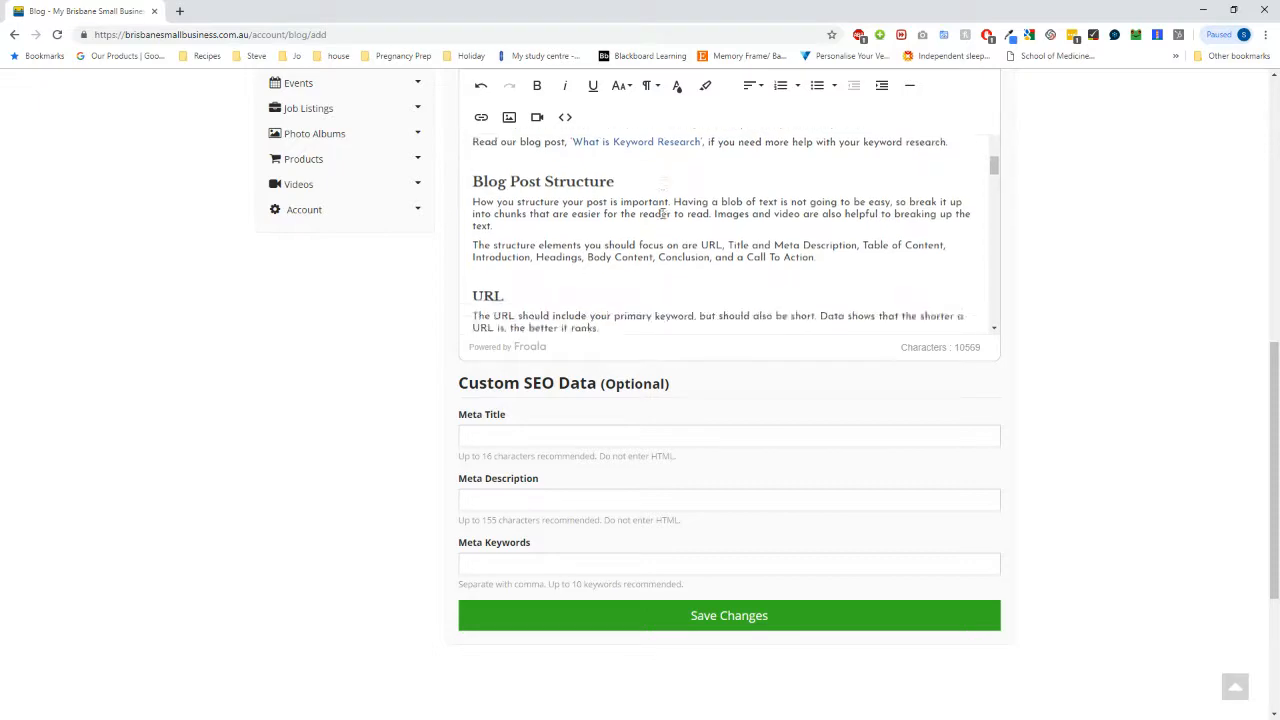
pyautogui.scroll(10, 716, 166)
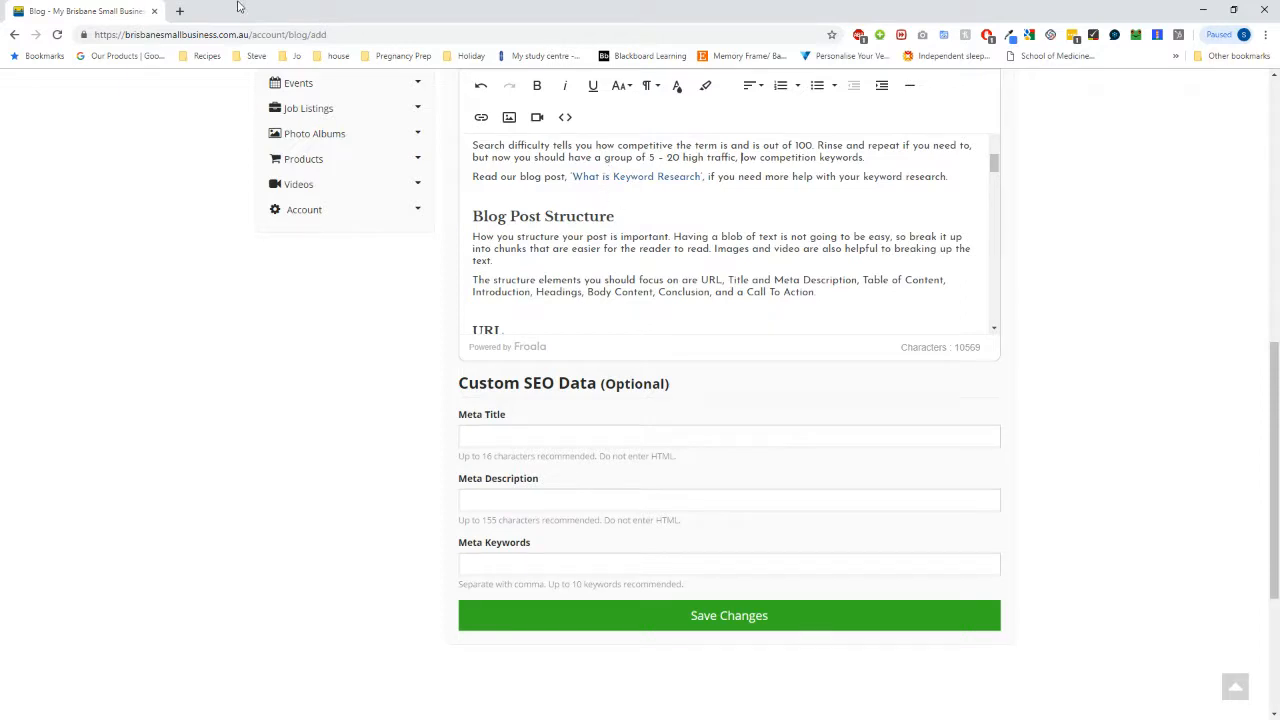
pyautogui.scroll(-5, 760, 200)
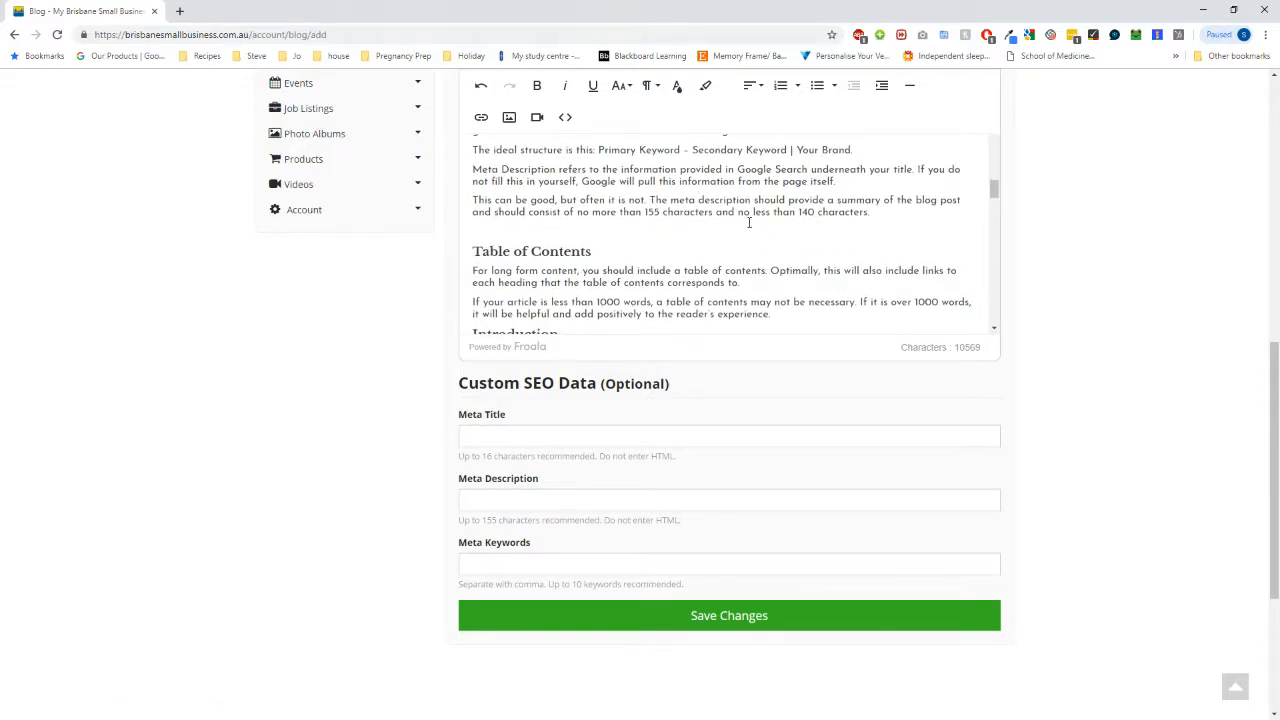
pyautogui.scroll(5, 636, 175)
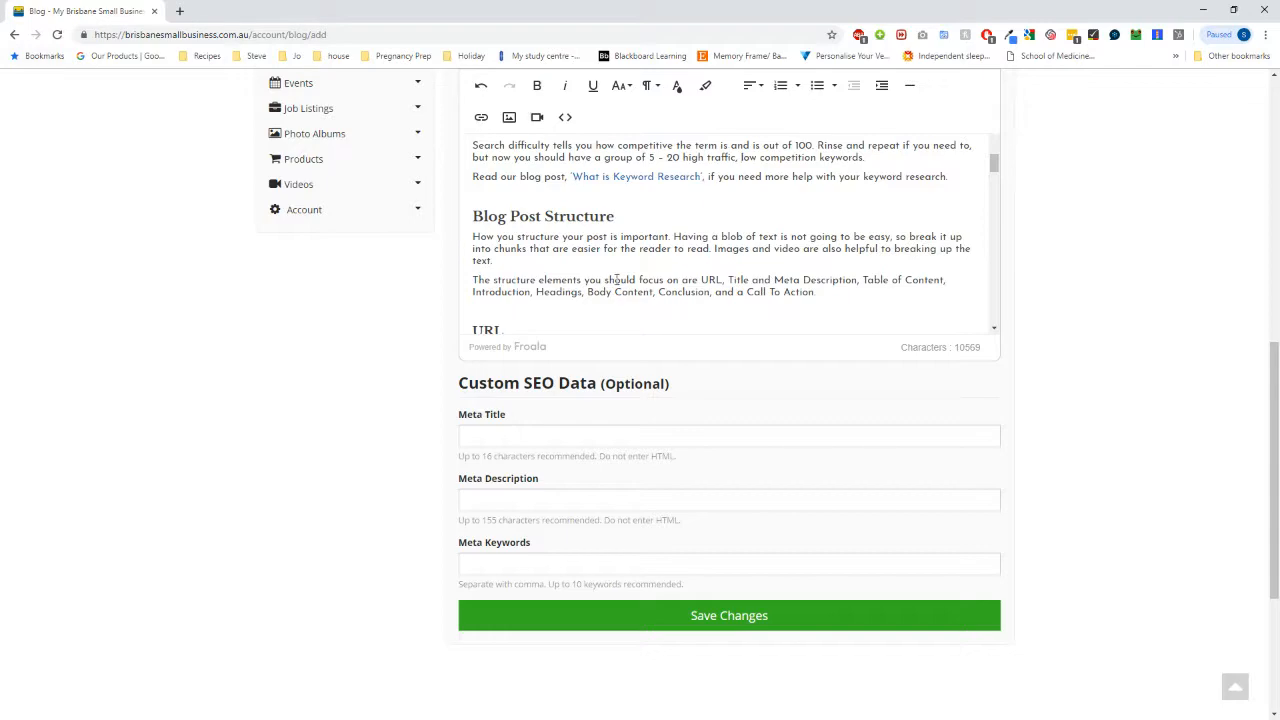
pyautogui.scroll(-15, 616, 280)
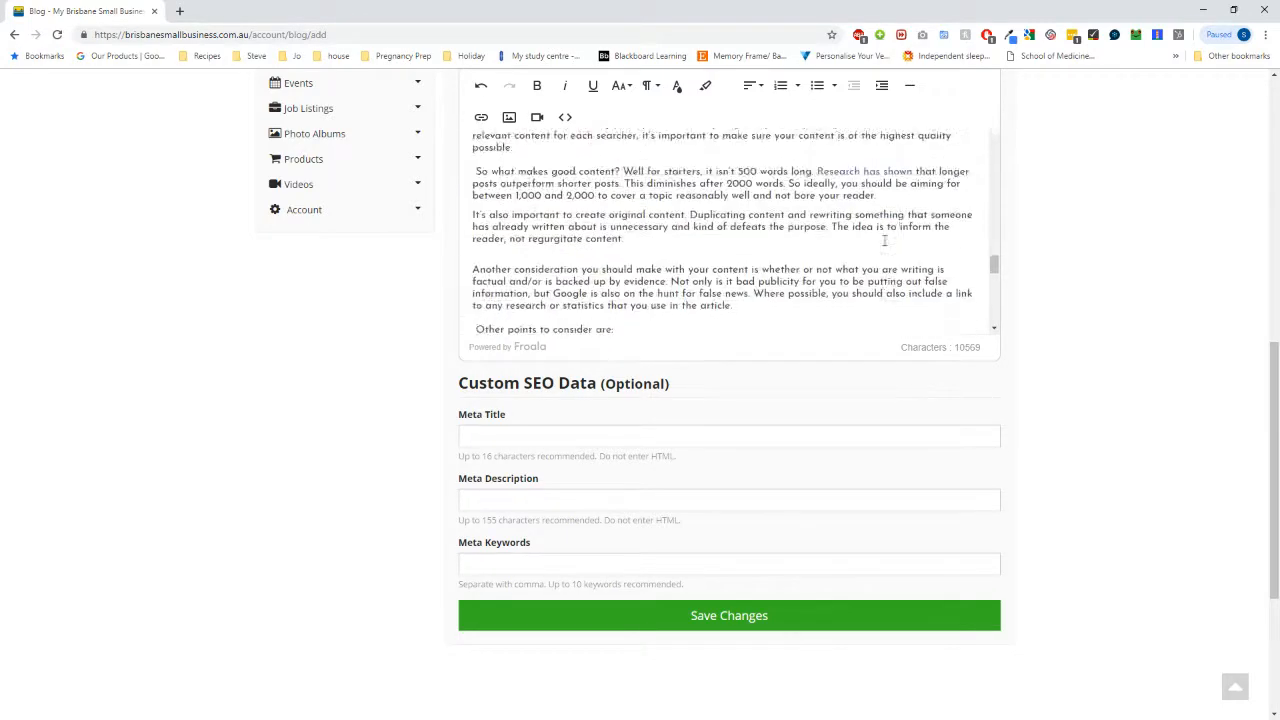
pyautogui.scroll(-10, 884, 240)
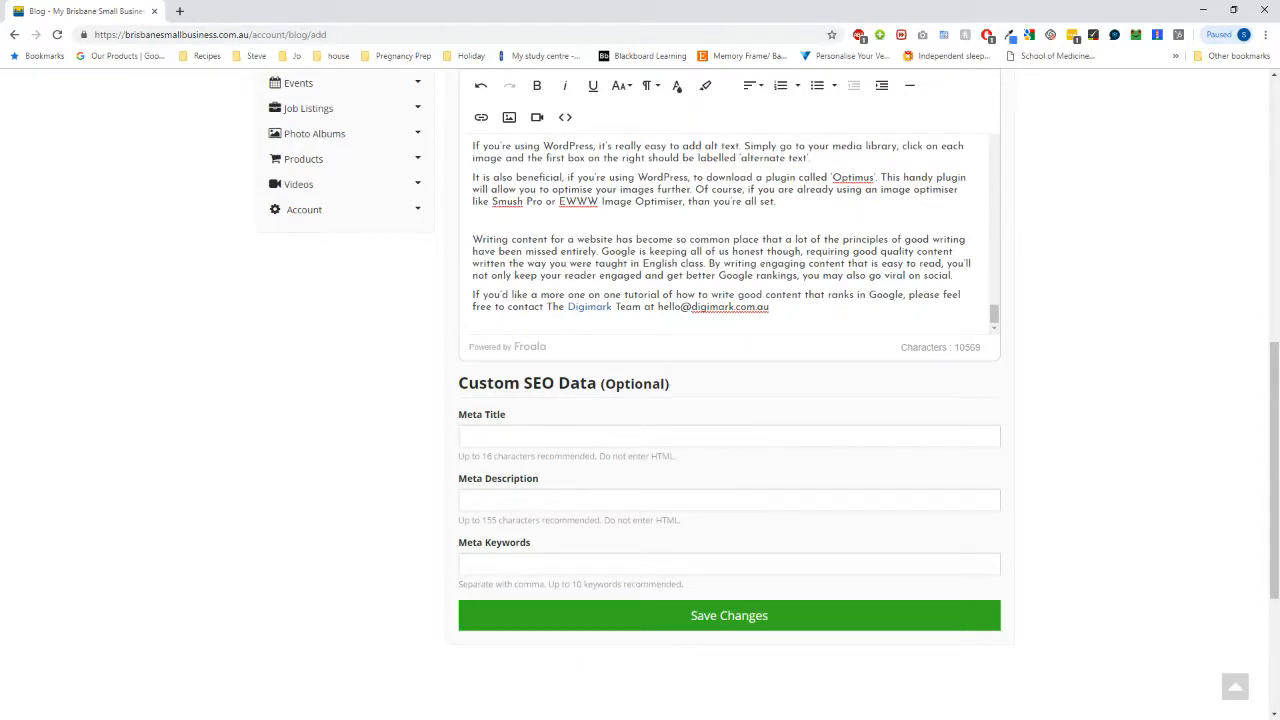
pyautogui.scroll(20, 719, 263)
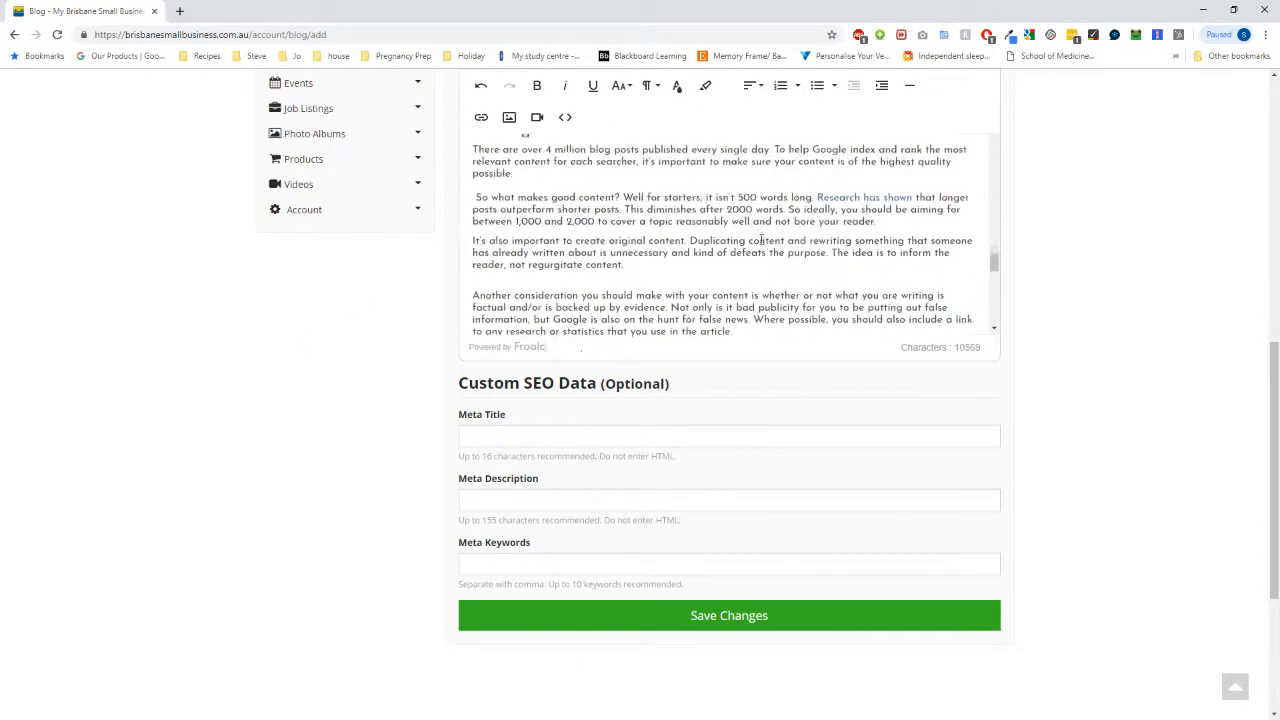
pyautogui.scroll(3, 765, 244)
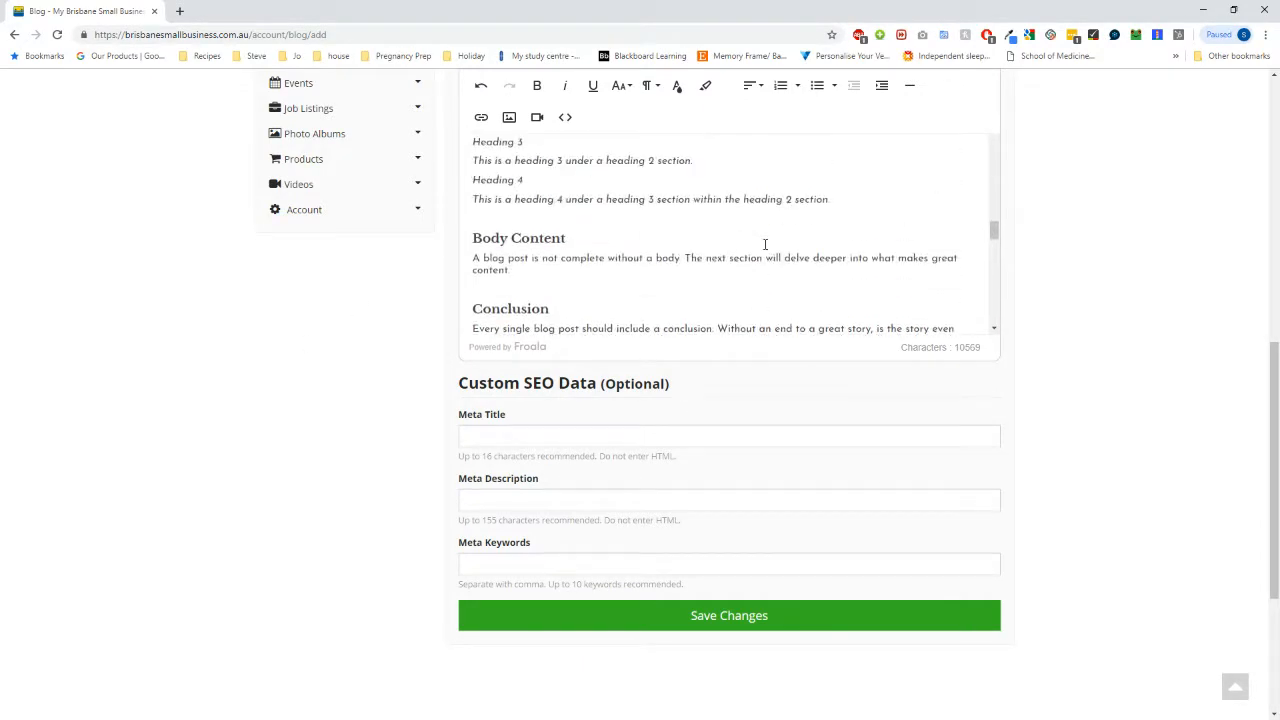
pyautogui.scroll(10, 765, 244)
pyautogui.scroll(-4, 830, 273)
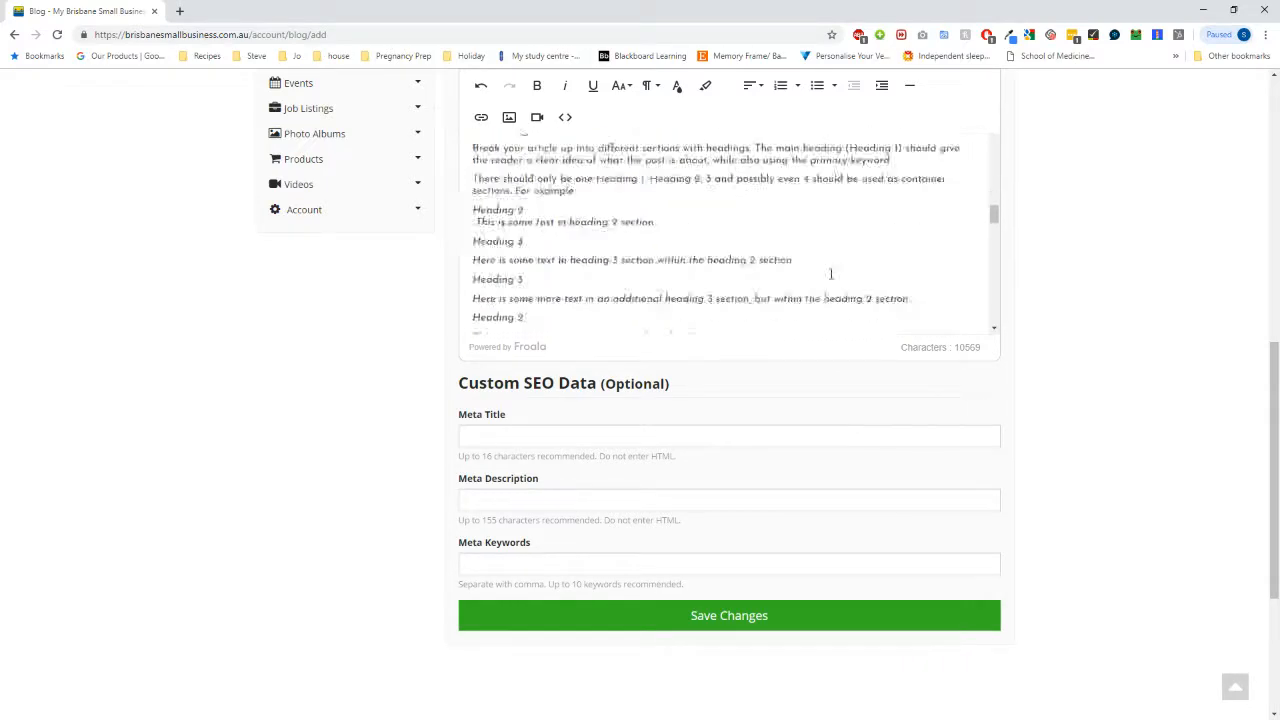
pyautogui.scroll(-3, 830, 273)
pyautogui.scroll(-3, 700, 264)
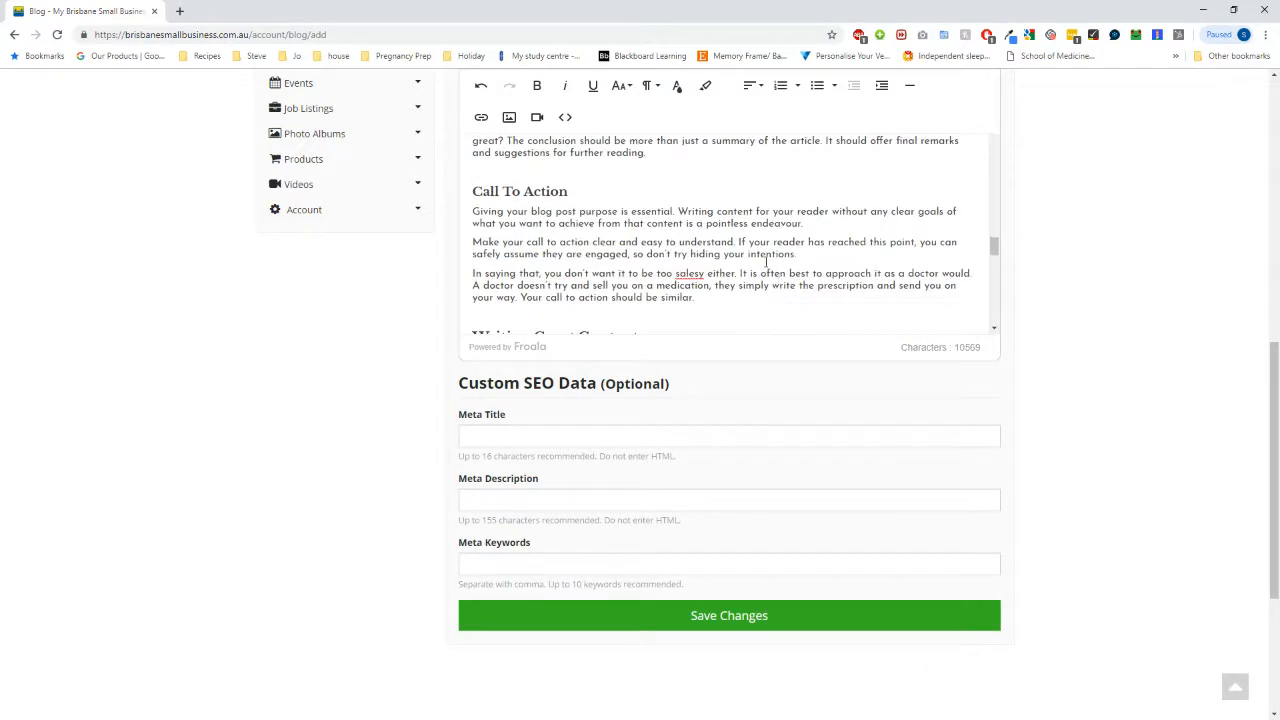
pyautogui.scroll(4, 1062, 324)
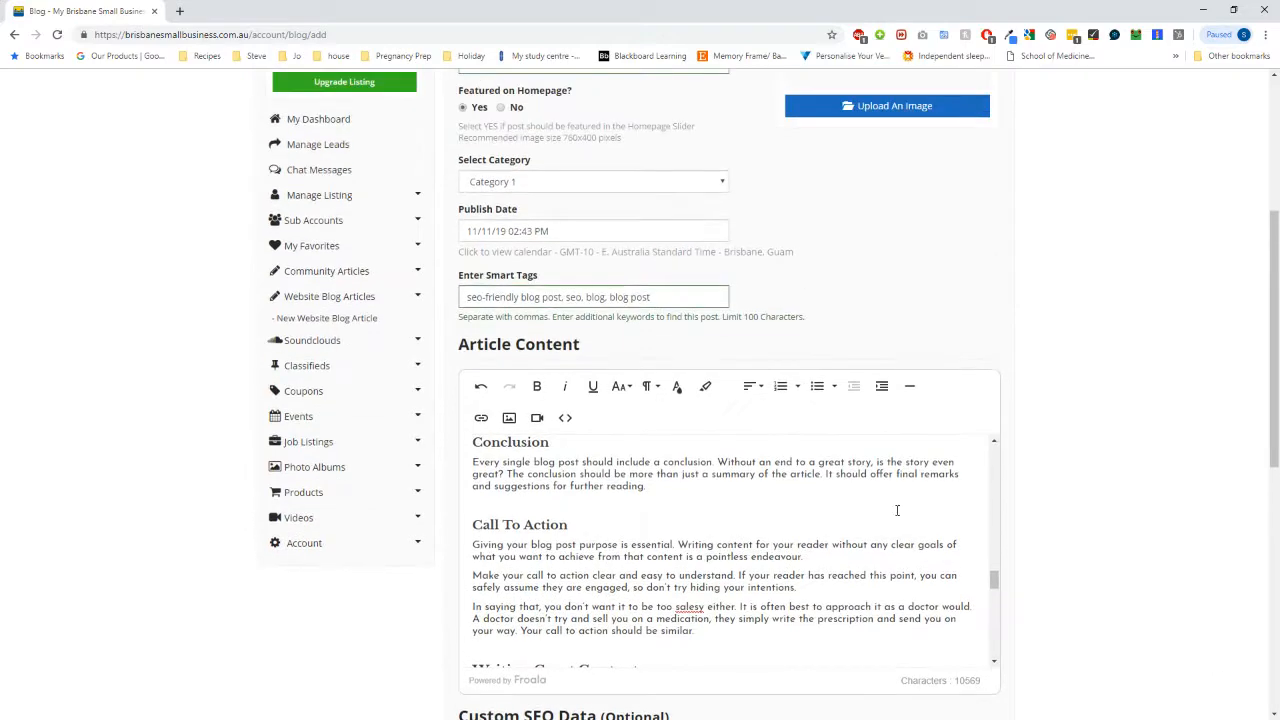
# Look over the new article form, from its title and publishing details down to the custom SEO data.
pyautogui.scroll(4, 1128, 456)
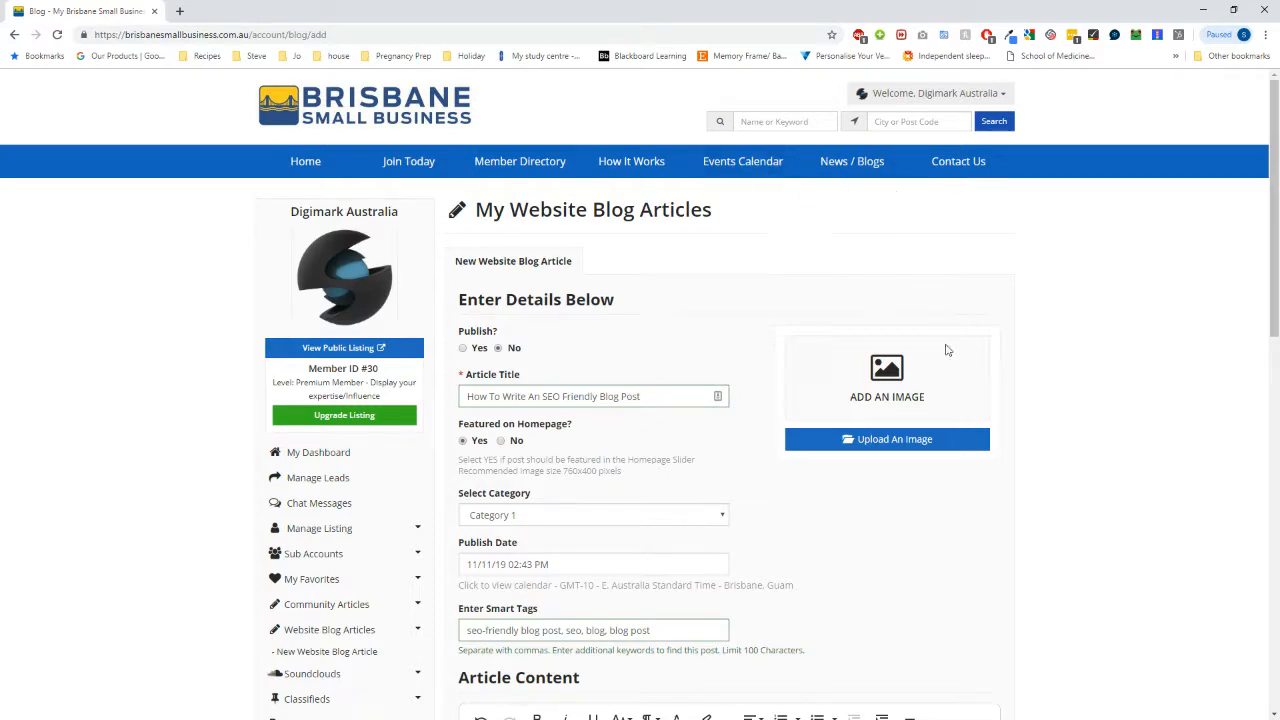
pyautogui.scroll(-3, 1152, 510)
pyautogui.scroll(-5, 1152, 510)
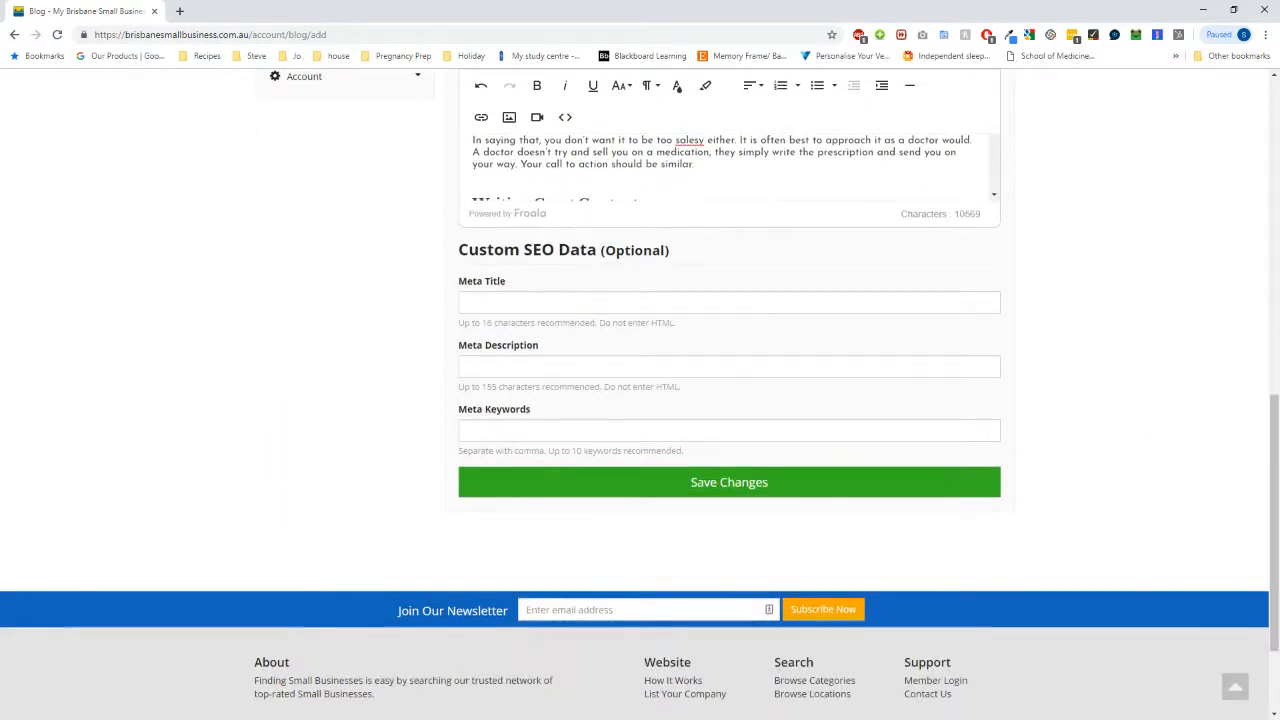
pyautogui.scroll(2, 617, 277)
pyautogui.scroll(4, 617, 277)
pyautogui.scroll(-5, 751, 243)
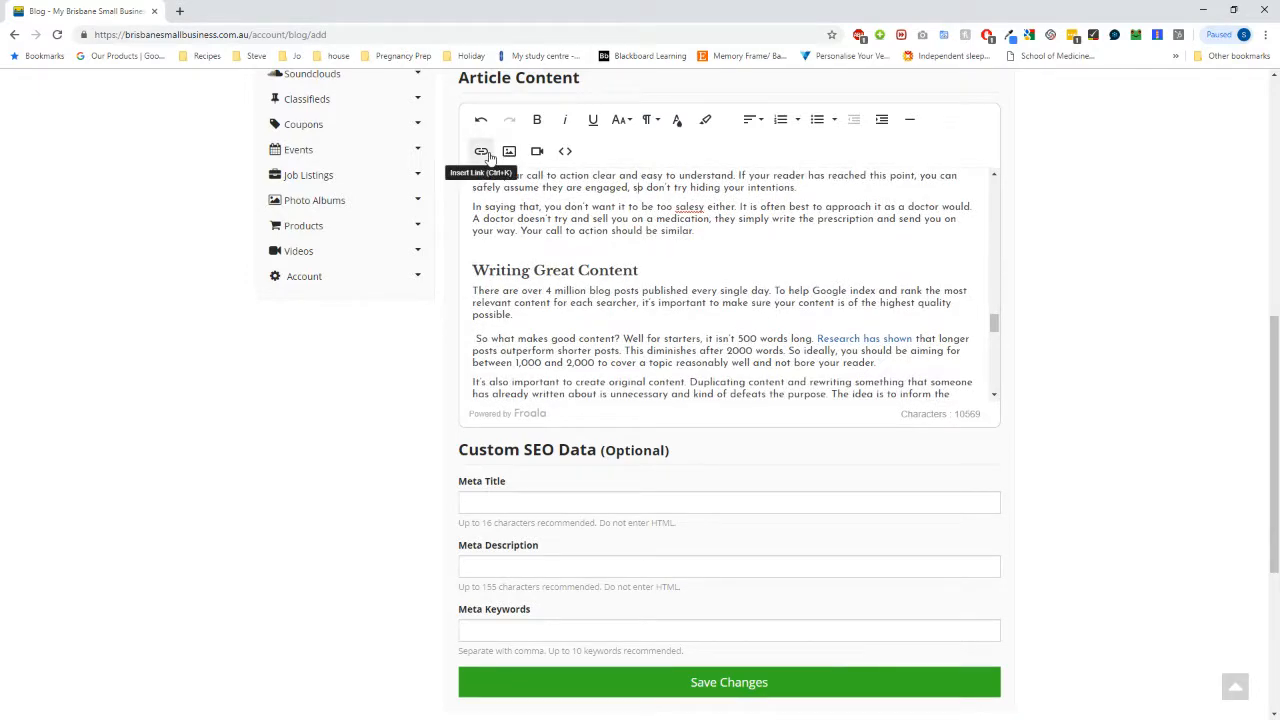
pyautogui.scroll(6, 1157, 357)
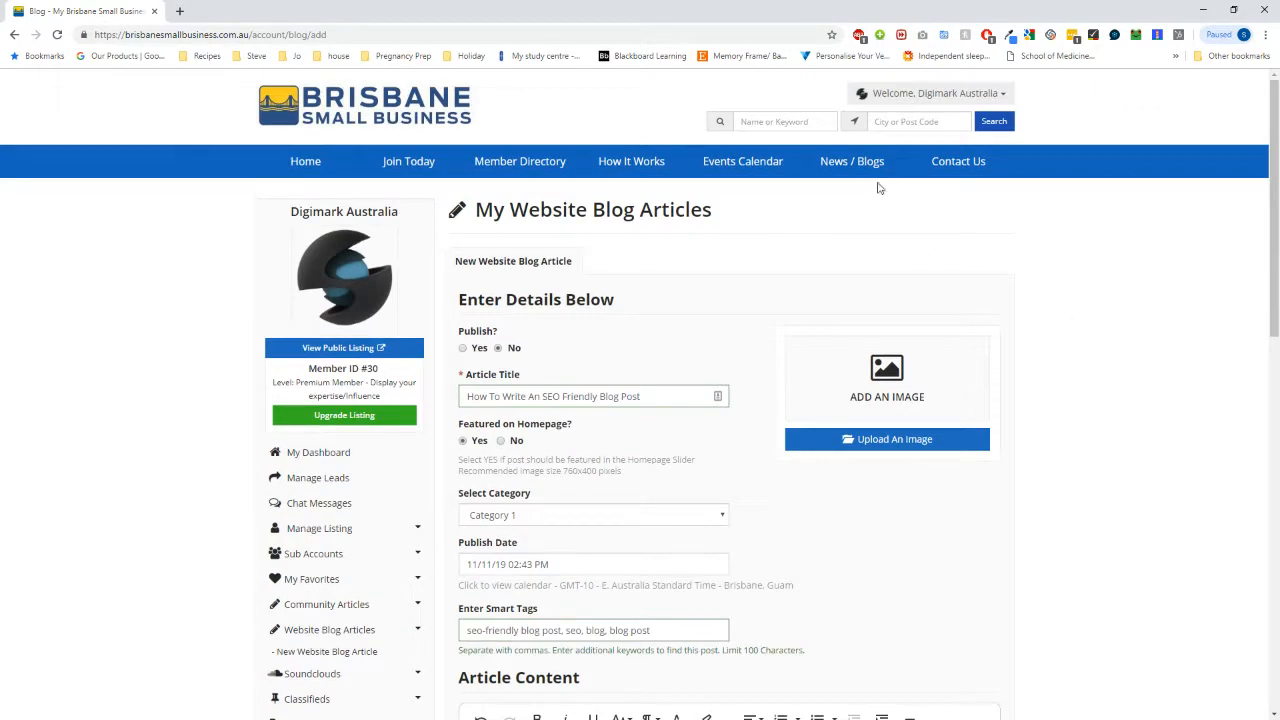
# Open the News / Blogs page in a new tab and switch to it.
pyautogui.rightClick(848, 163)
pyautogui.click(905, 175)
pyautogui.click(317, 17)
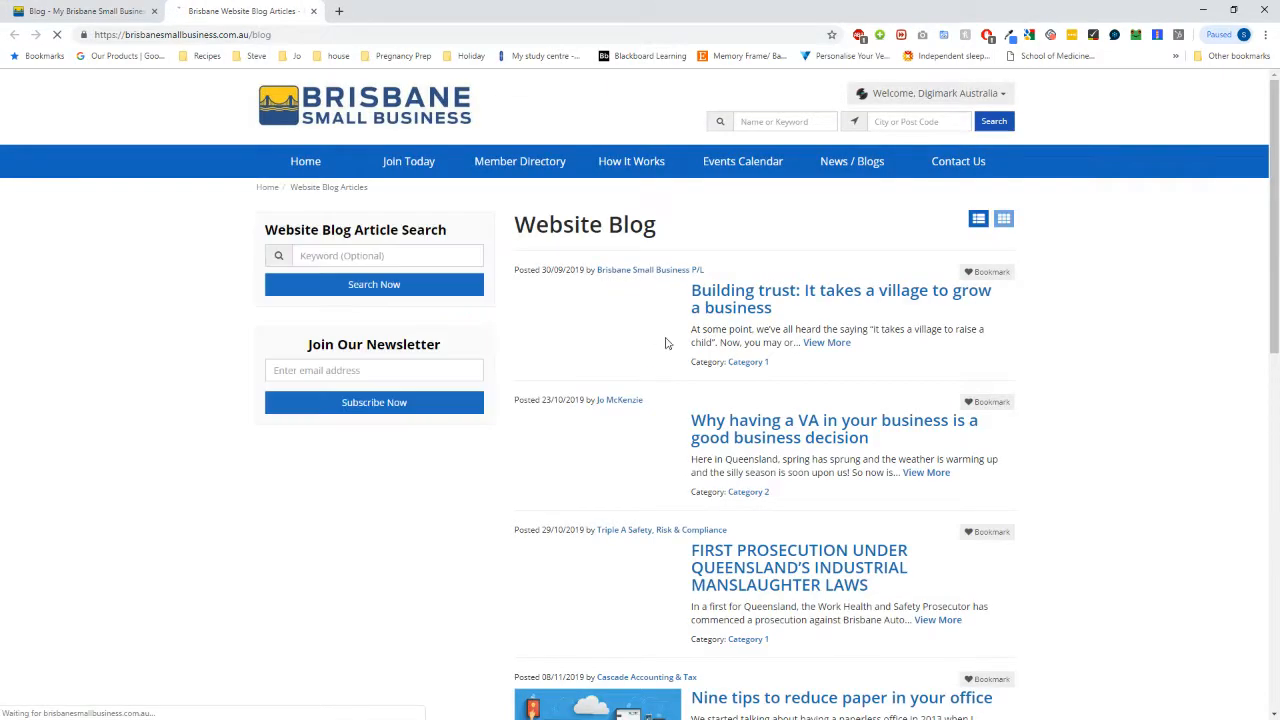
# Browse the published posts on the Website Blog page and open "Building trust: It takes a village to grow a business".
pyautogui.scroll(-2, 1157, 440)
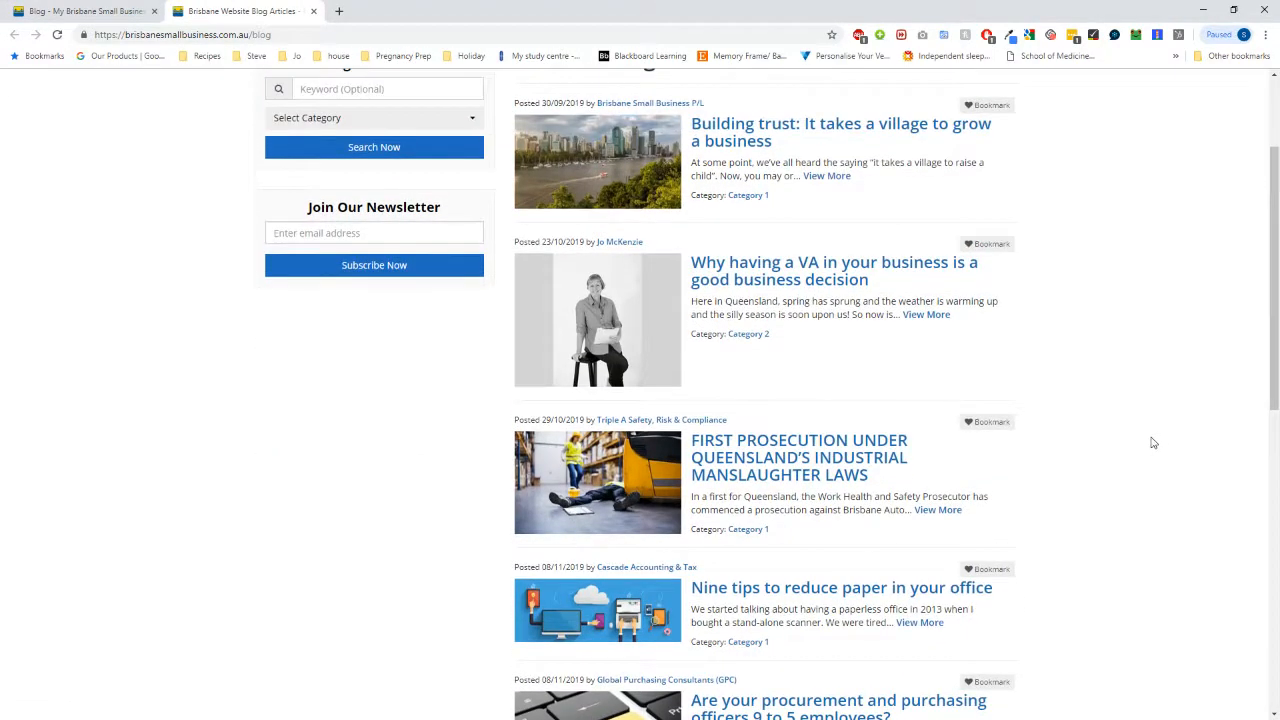
pyautogui.scroll(2, 1152, 440)
pyautogui.scroll(-8, 997, 405)
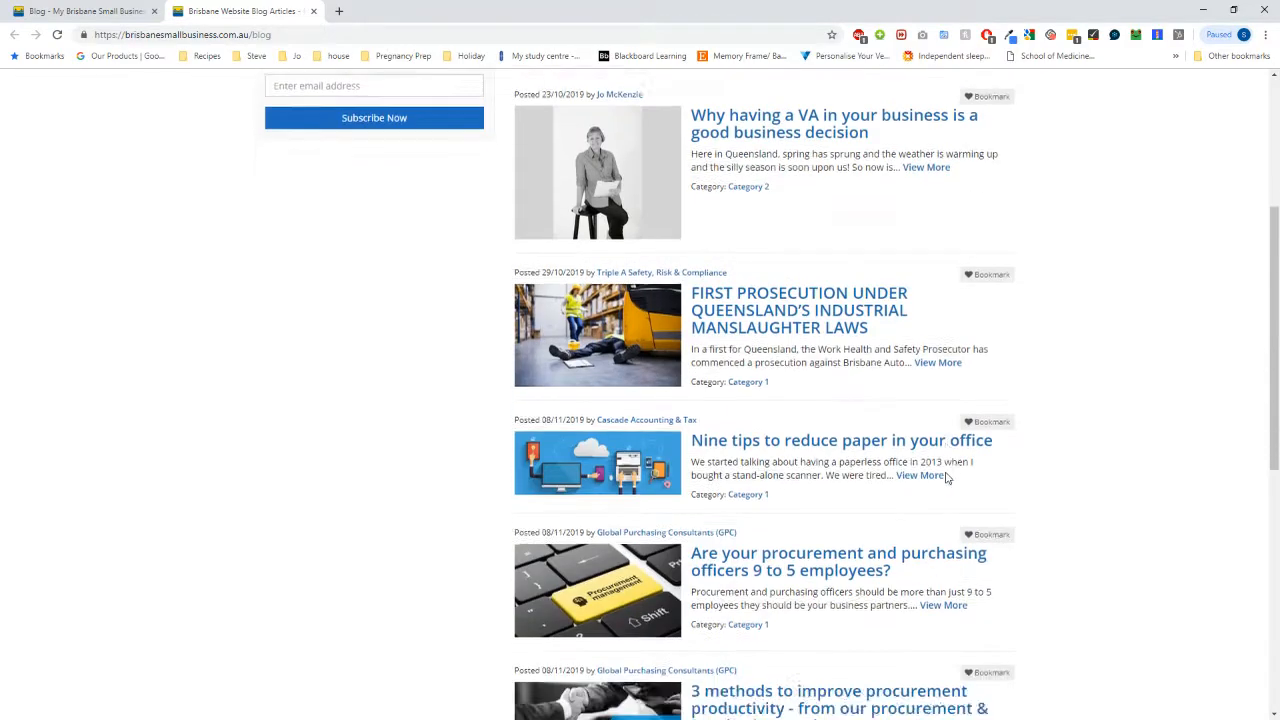
pyautogui.scroll(3, 1094, 463)
pyautogui.scroll(2, 930, 475)
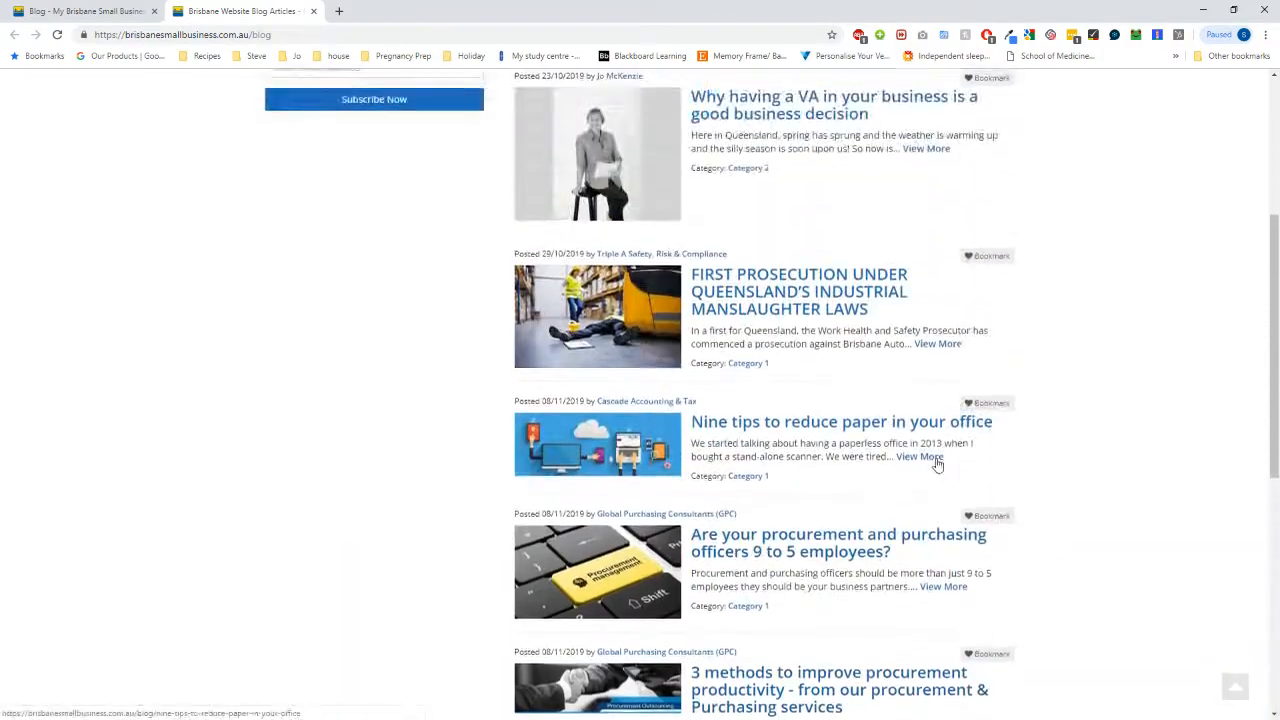
pyautogui.scroll(-3, 920, 450)
pyautogui.scroll(6, 897, 418)
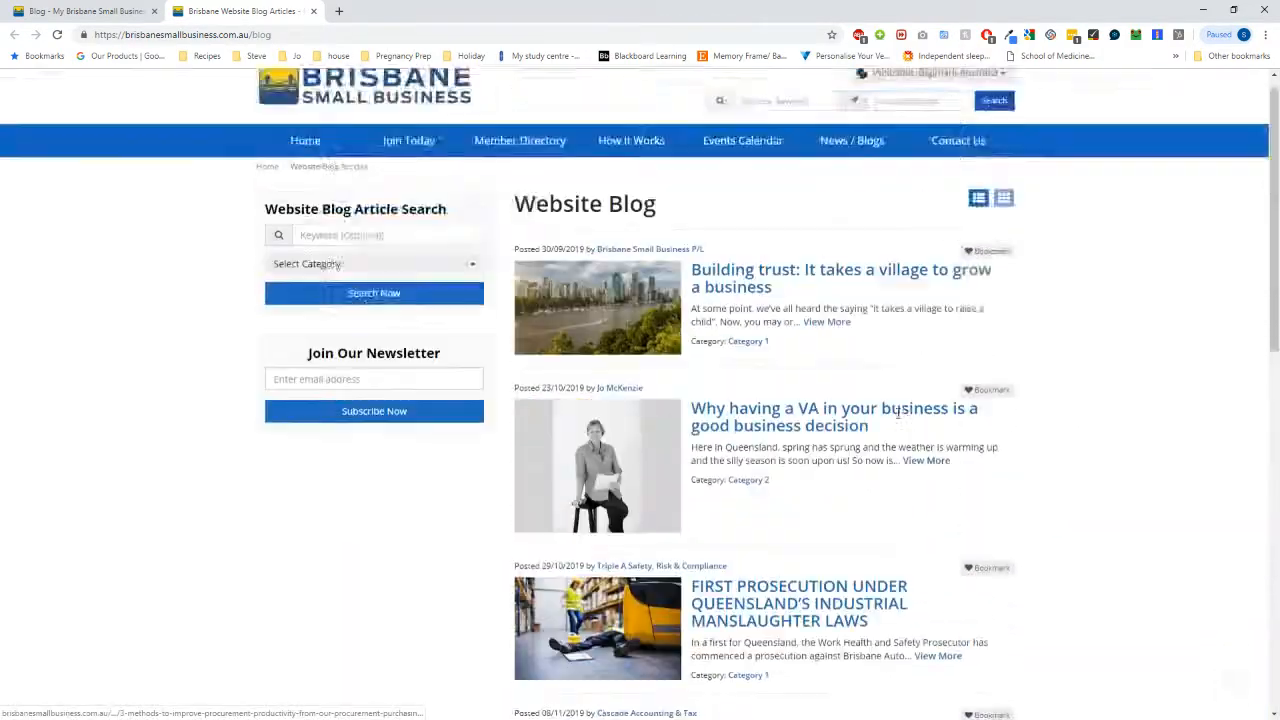
pyautogui.scroll(-4, 897, 420)
pyautogui.scroll(5, 897, 440)
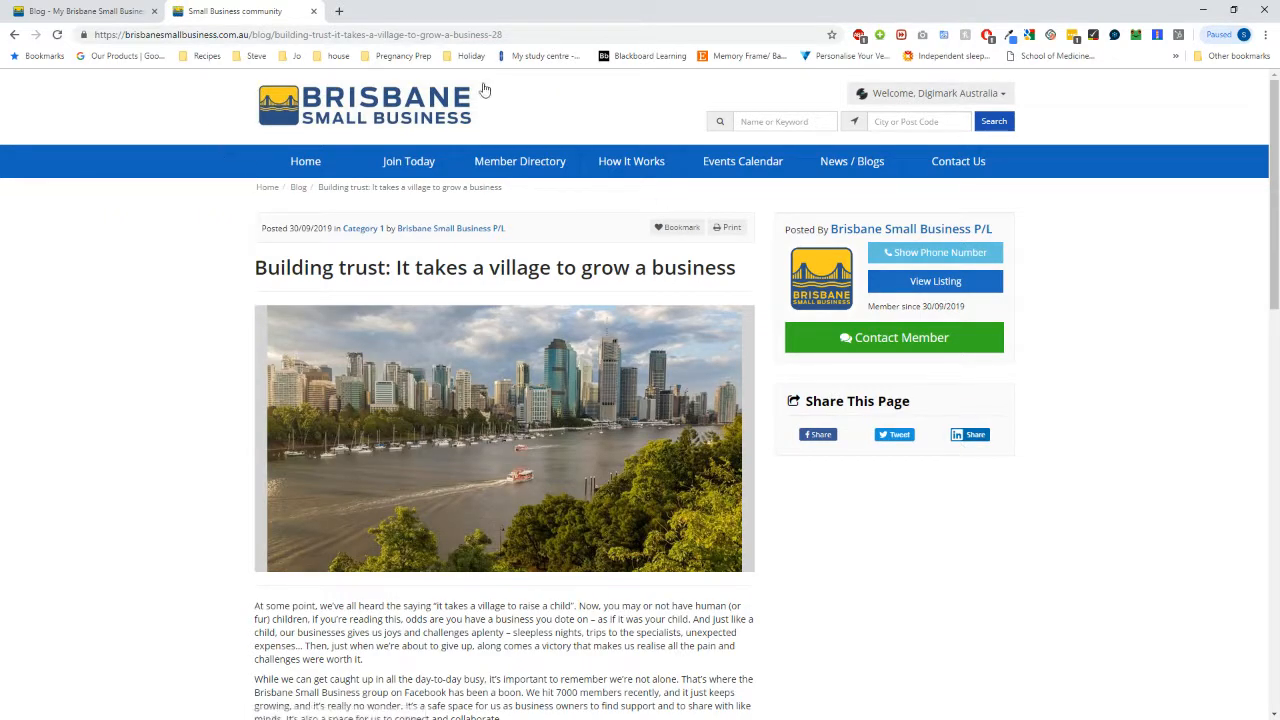
# Copy the web address of the "Building trust" post and go back to the article's internal and outbound links section.
pyautogui.click(358, 34)
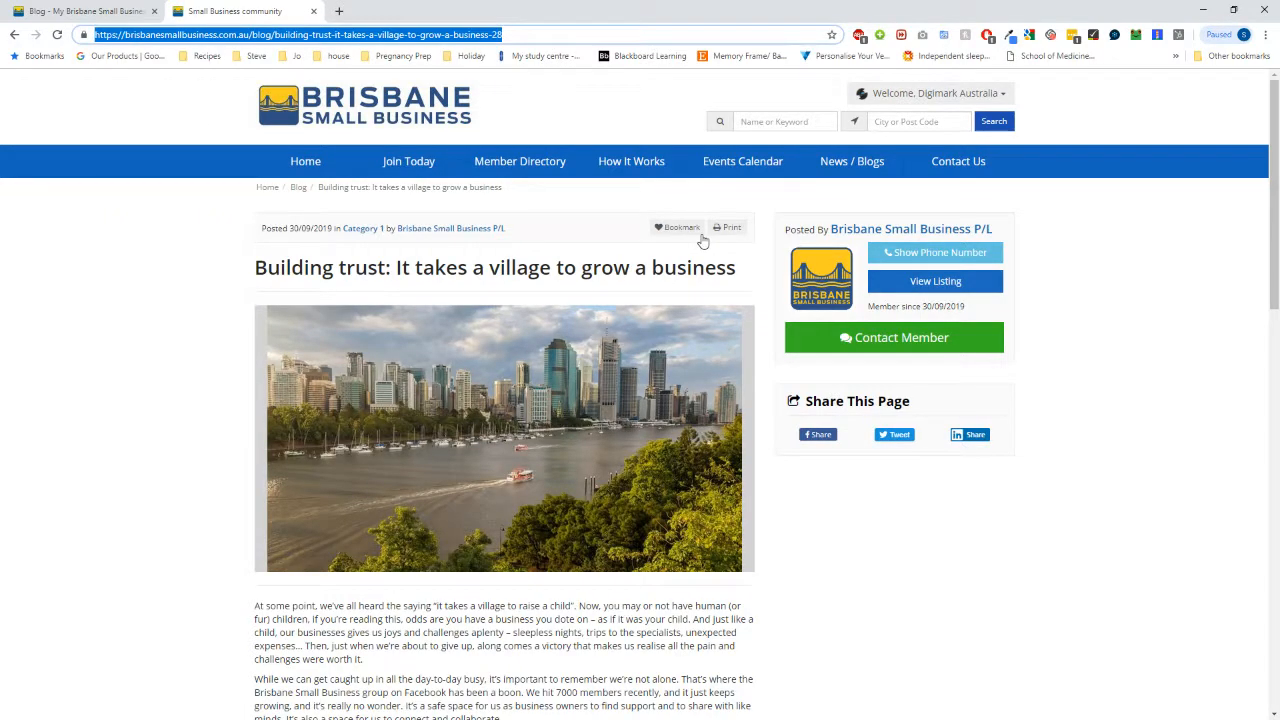
pyautogui.click(80, 11)
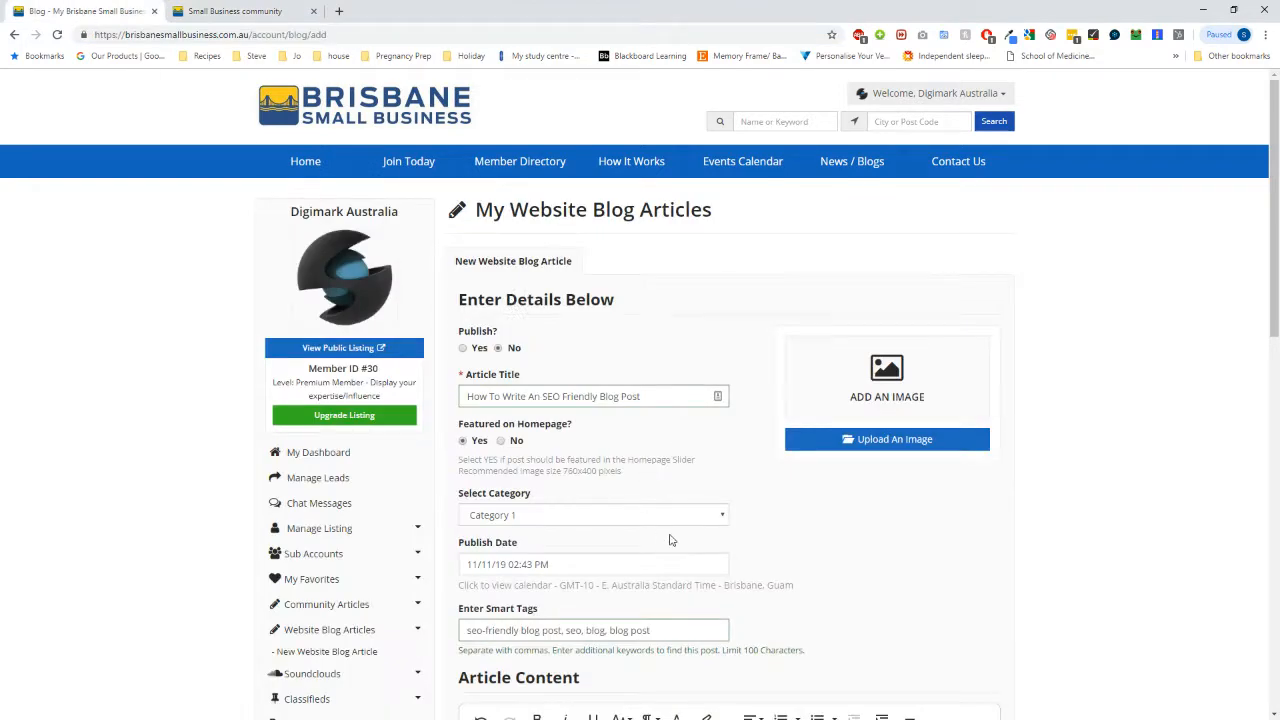
pyautogui.scroll(-3, 670, 540)
pyautogui.scroll(-4, 686, 514)
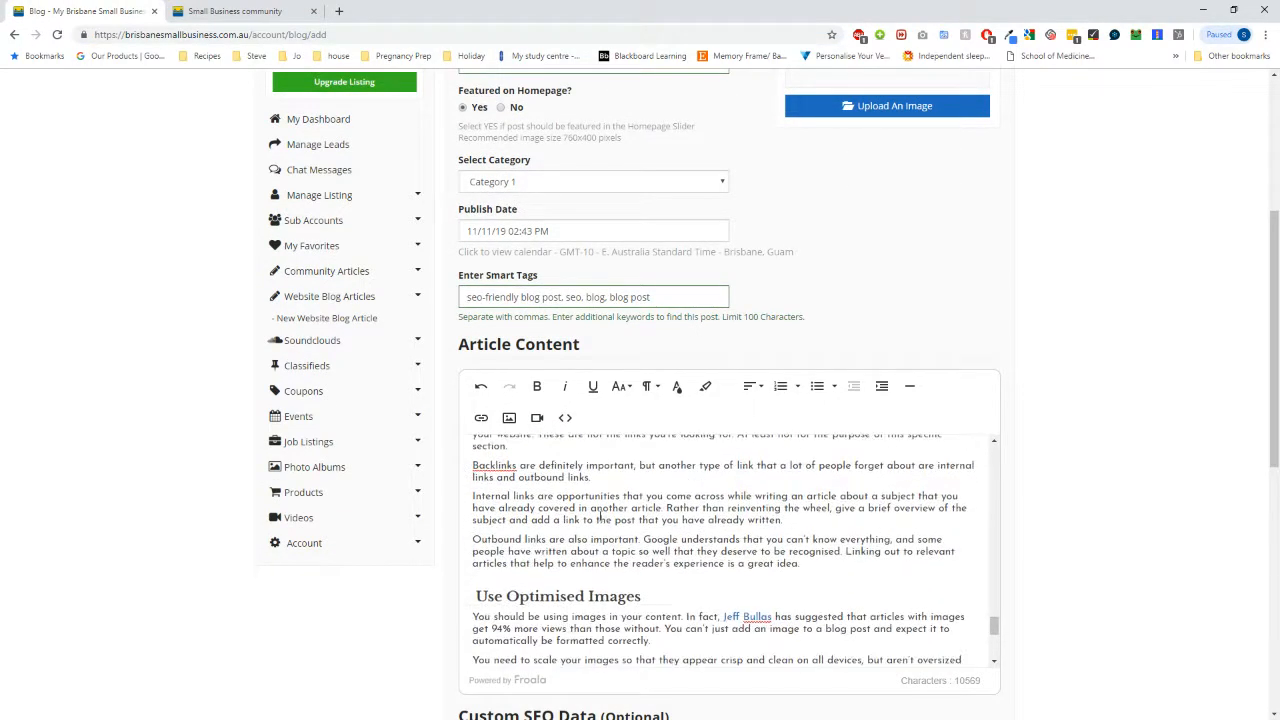
# Examine the title, image and section headings of the published "Building trust" post.
pyautogui.click(230, 11)
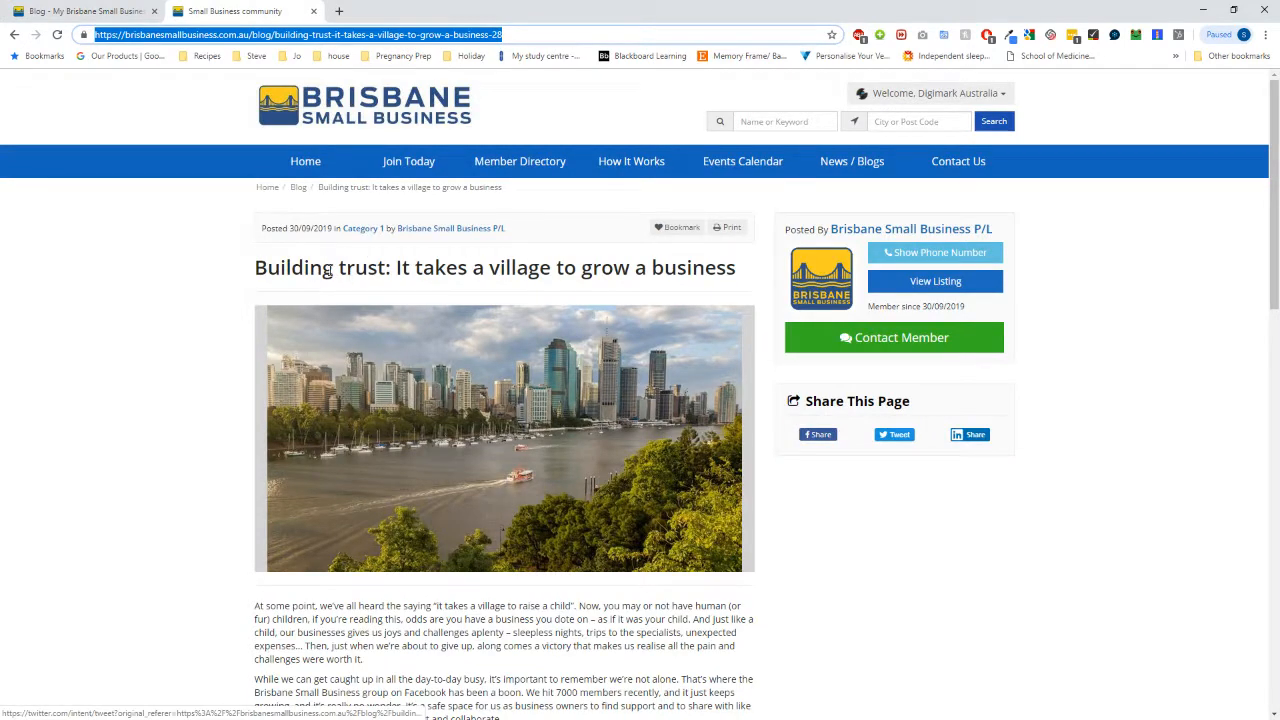
pyautogui.moveTo(256, 267); pyautogui.dragTo(381, 267)
pyautogui.click(547, 268)
pyautogui.scroll(-3, 591, 319)
pyautogui.scroll(3, 604, 270)
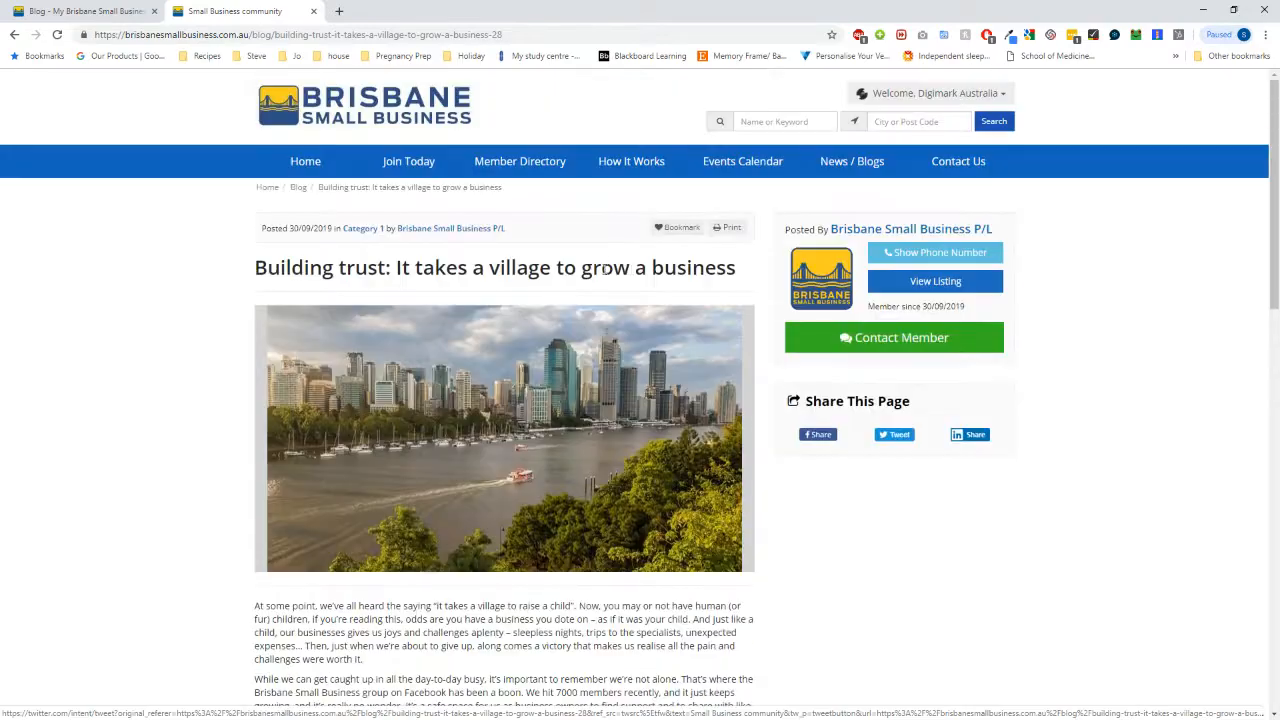
pyautogui.scroll(-5, 709, 268)
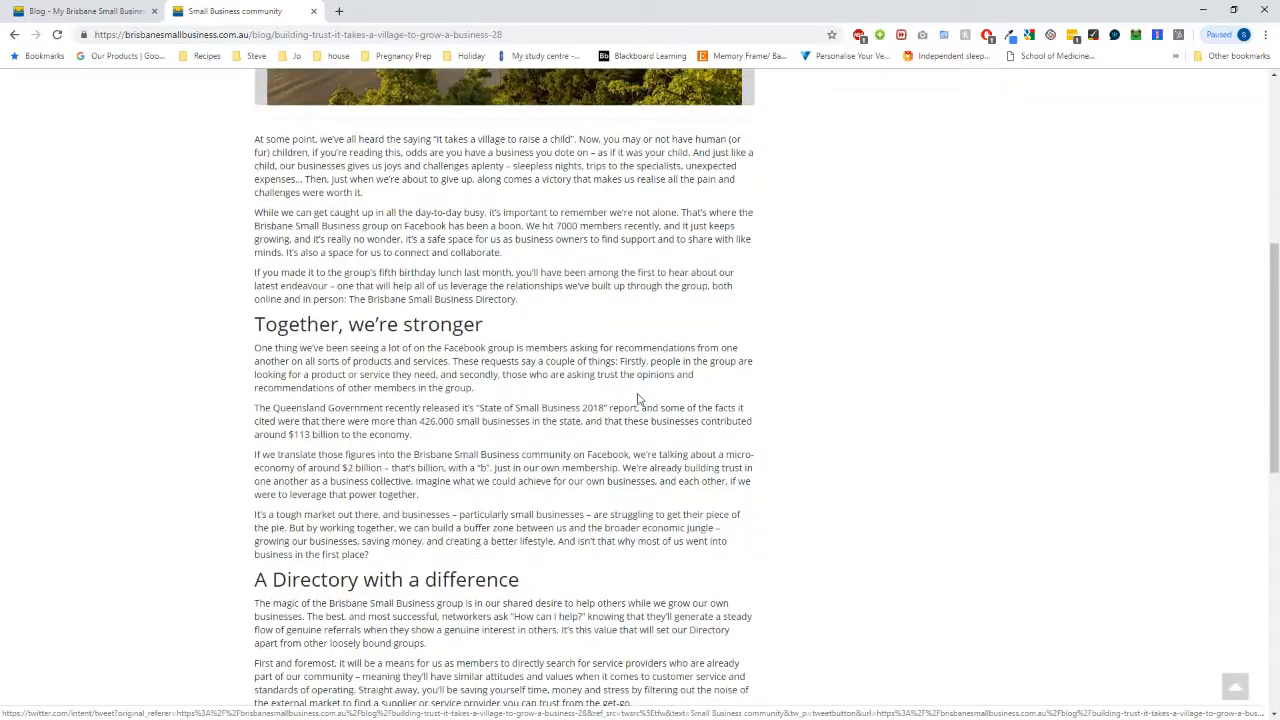
pyautogui.scroll(7, 405, 314)
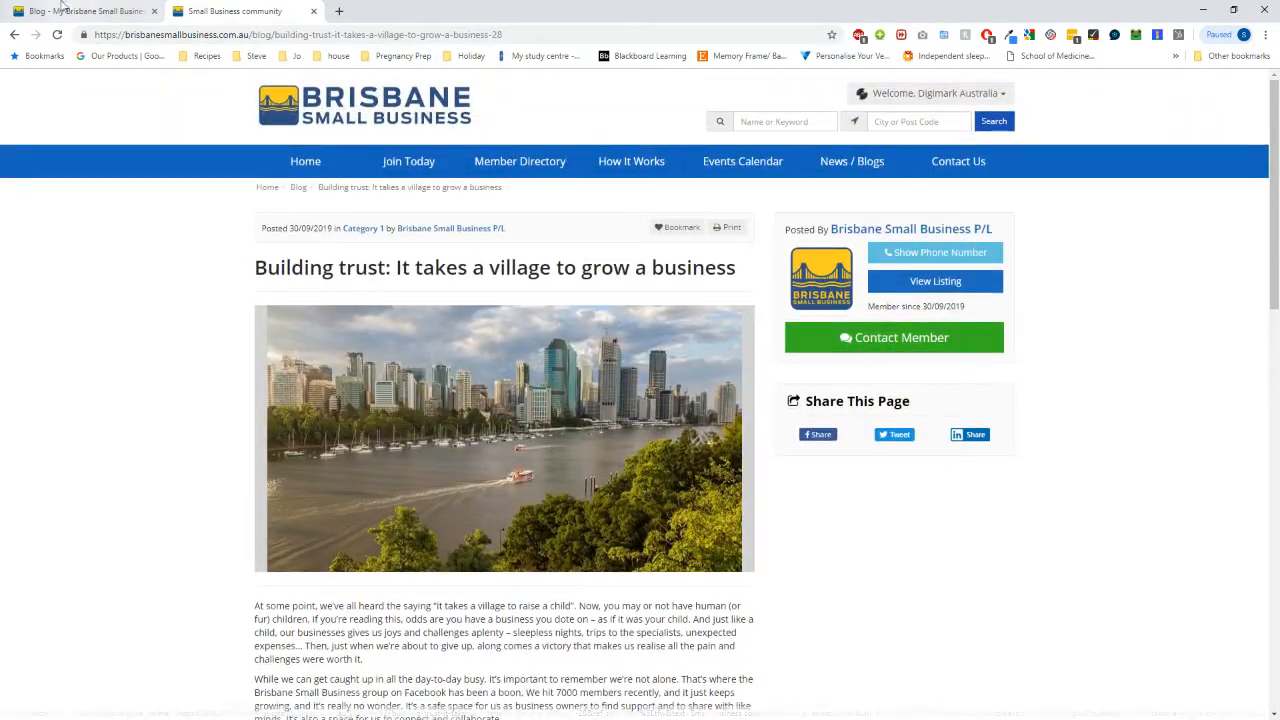
pyautogui.click(56, 10)
pyautogui.click(215, 10)
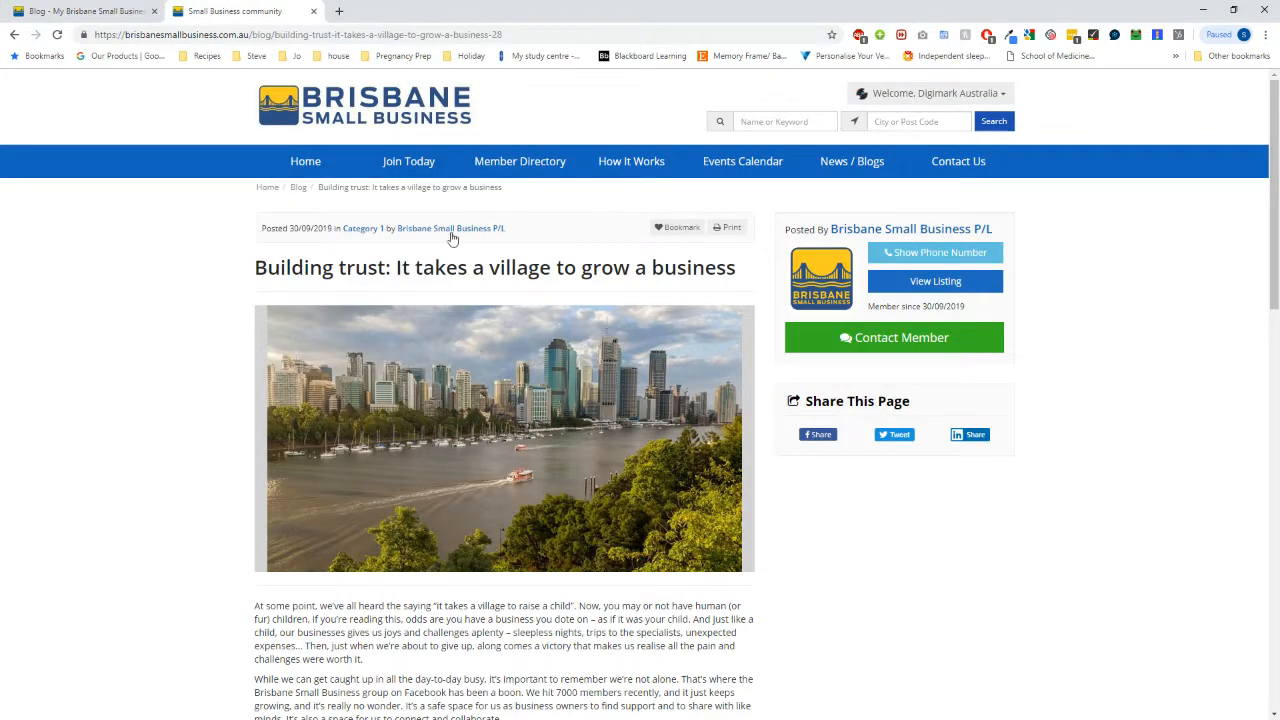
# Try to link the words "great idea." ending the outbound links paragraph to the copied "Building trust" post address.
pyautogui.click(120, 10)
pyautogui.scroll(-1, 810, 522)
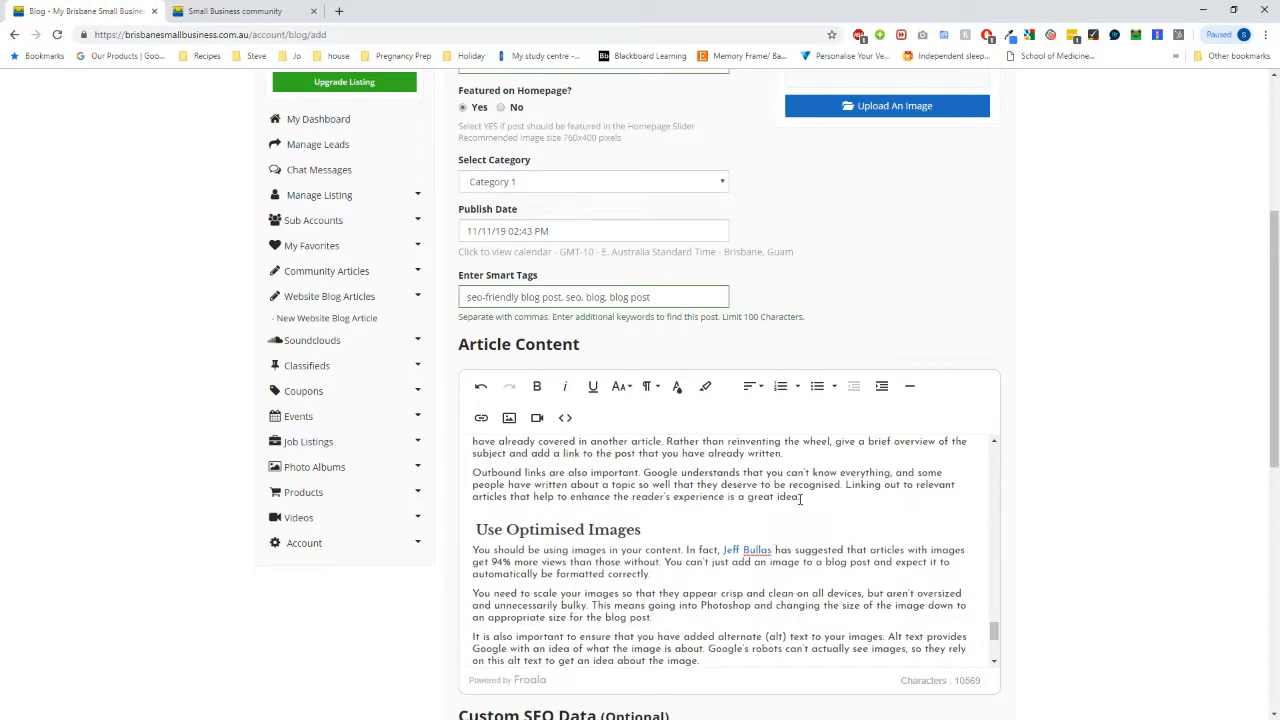
pyautogui.hotkey('shift', 'Left')
pyautogui.hotkey('shift', 'Left')
pyautogui.hotkey('shift', 'Left')
pyautogui.hotkey('shift', 'Left')
pyautogui.hotkey('shift', 'Left')
pyautogui.hotkey('shift', 'Left')
pyautogui.hotkey('shift', 'Left')
pyautogui.hotkey('shift', 'Left')
pyautogui.hotkey('shift', 'Left')
pyautogui.hotkey('shift', 'Left')
pyautogui.hotkey('shift', 'Left')
pyautogui.click(481, 418)
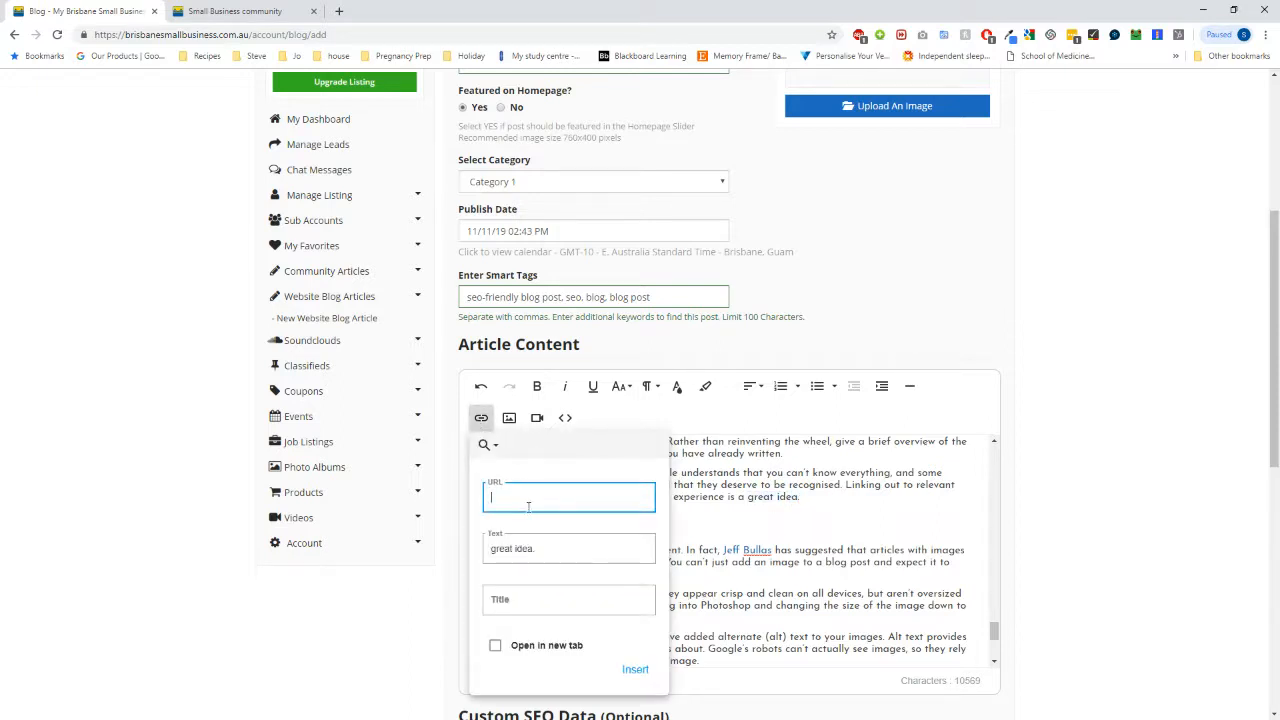
pyautogui.hotkey('ctrl', 'v')
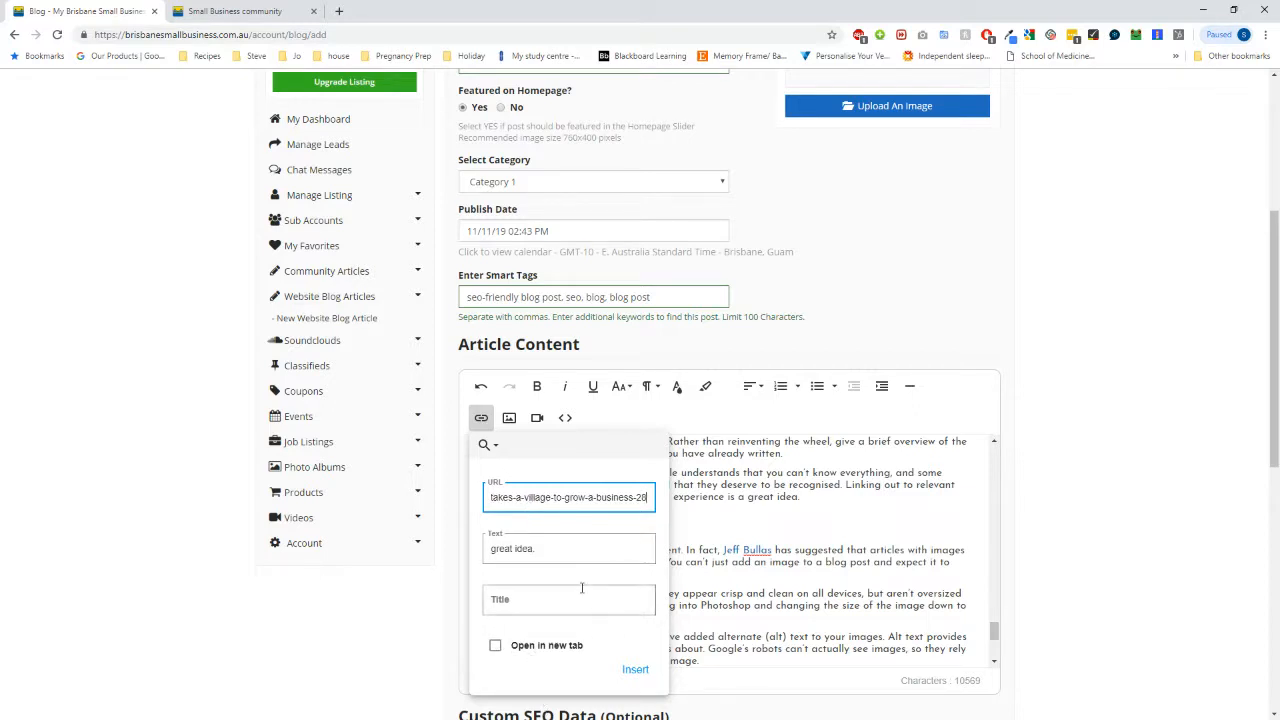
pyautogui.click(533, 601)
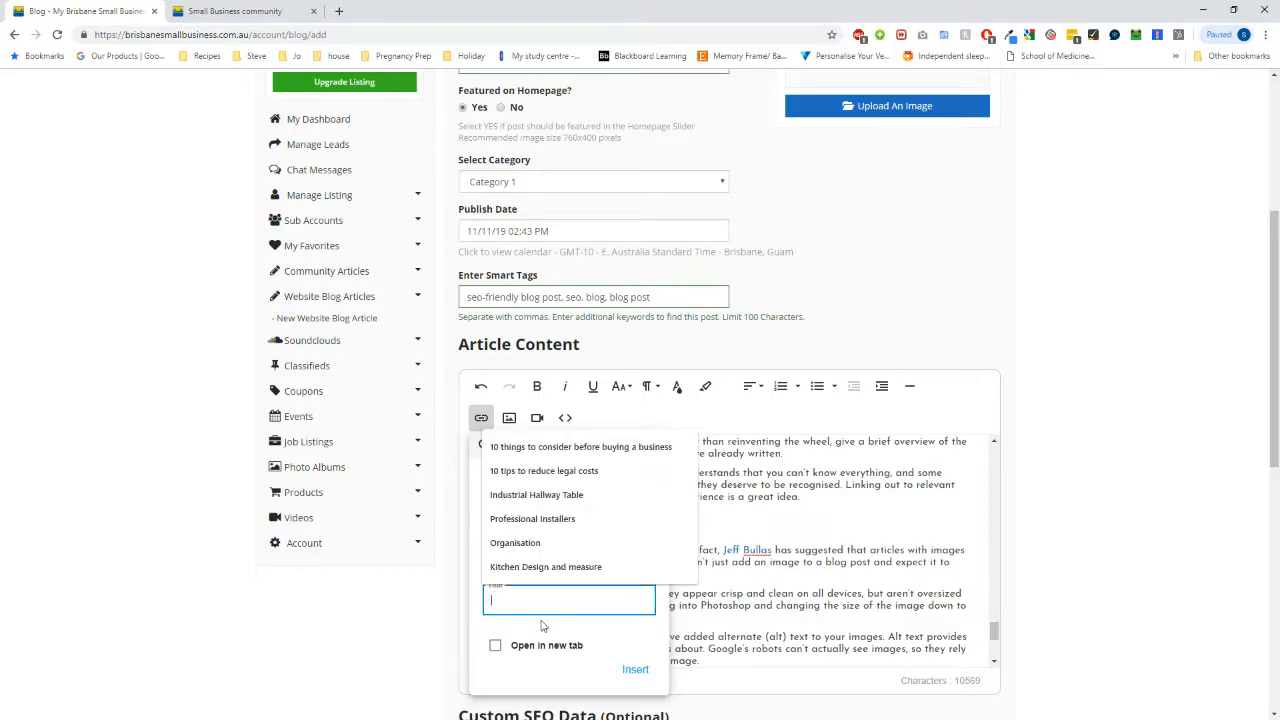
pyautogui.click(703, 597)
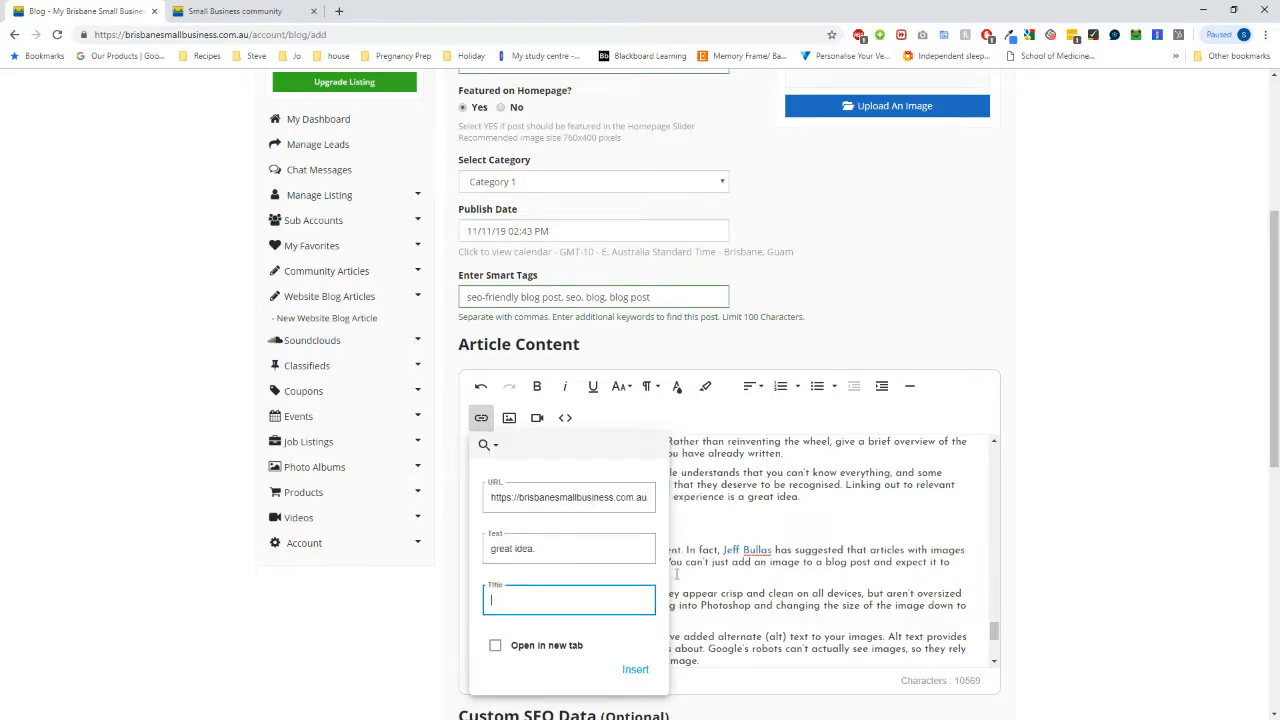
pyautogui.click(703, 597)
pyautogui.click(822, 549)
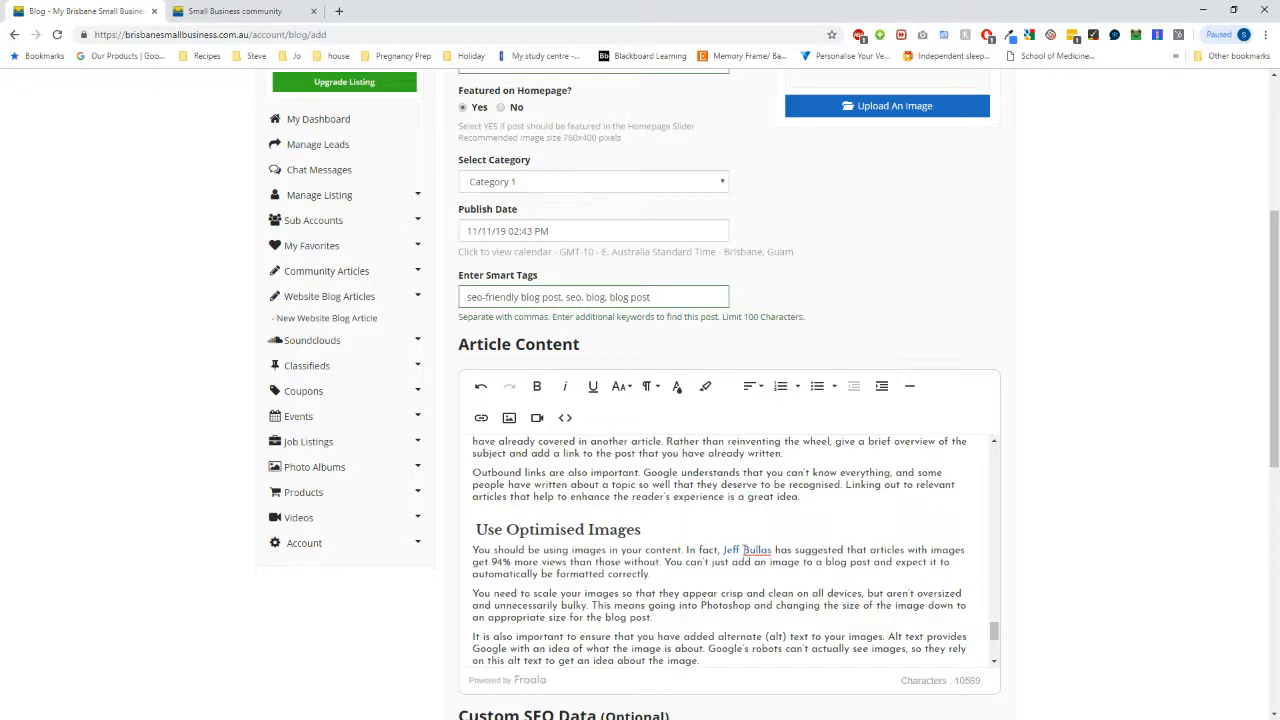
# Go to the article's Custom SEO Data section and activate the Meta Title field.
pyautogui.scroll(-4, 714, 505)
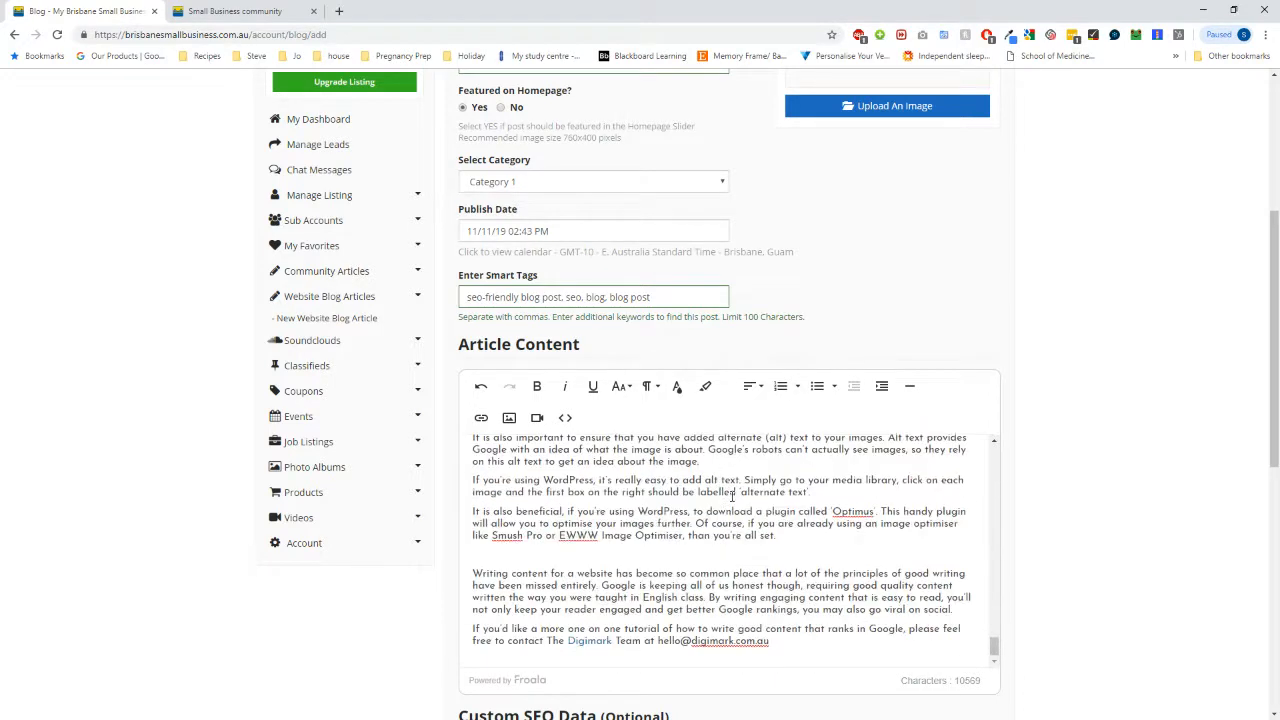
pyautogui.scroll(-4, 1123, 597)
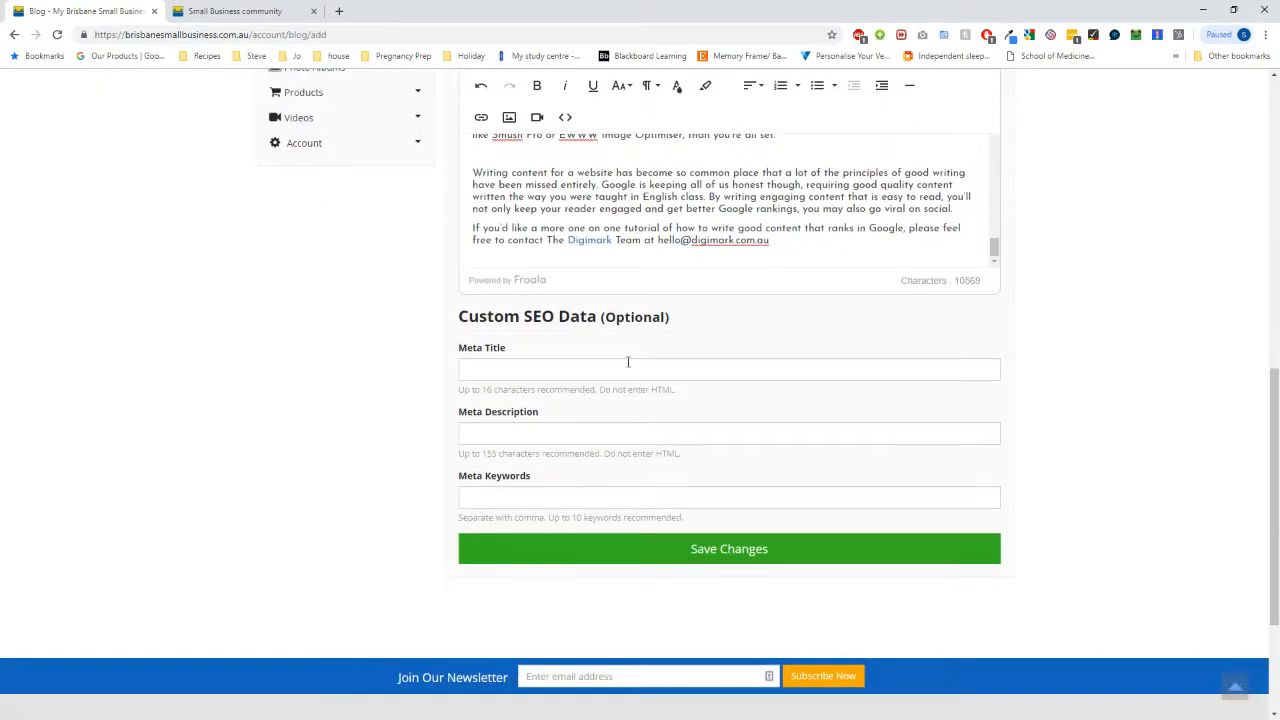
pyautogui.click(580, 366)
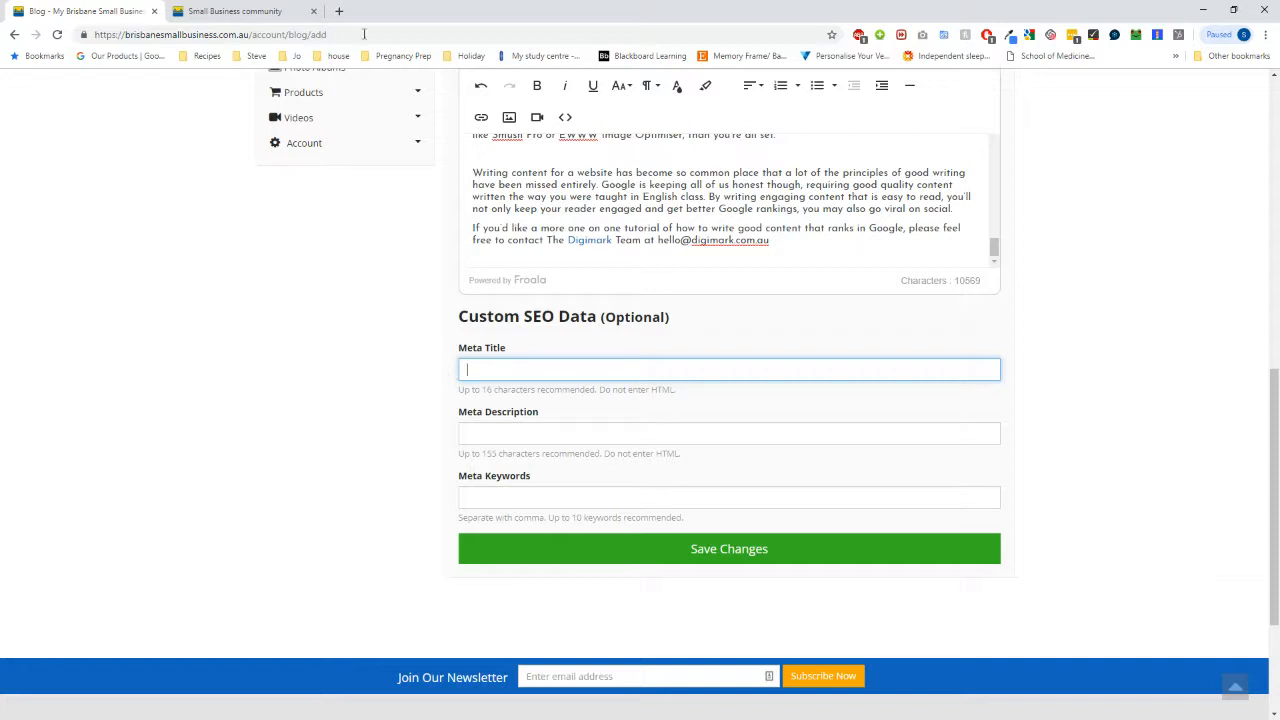
# Search Google for "seo" in a new tab and examine the description text under Moz's "Beginner's Guide to SEO" result.
pyautogui.click(339, 11)
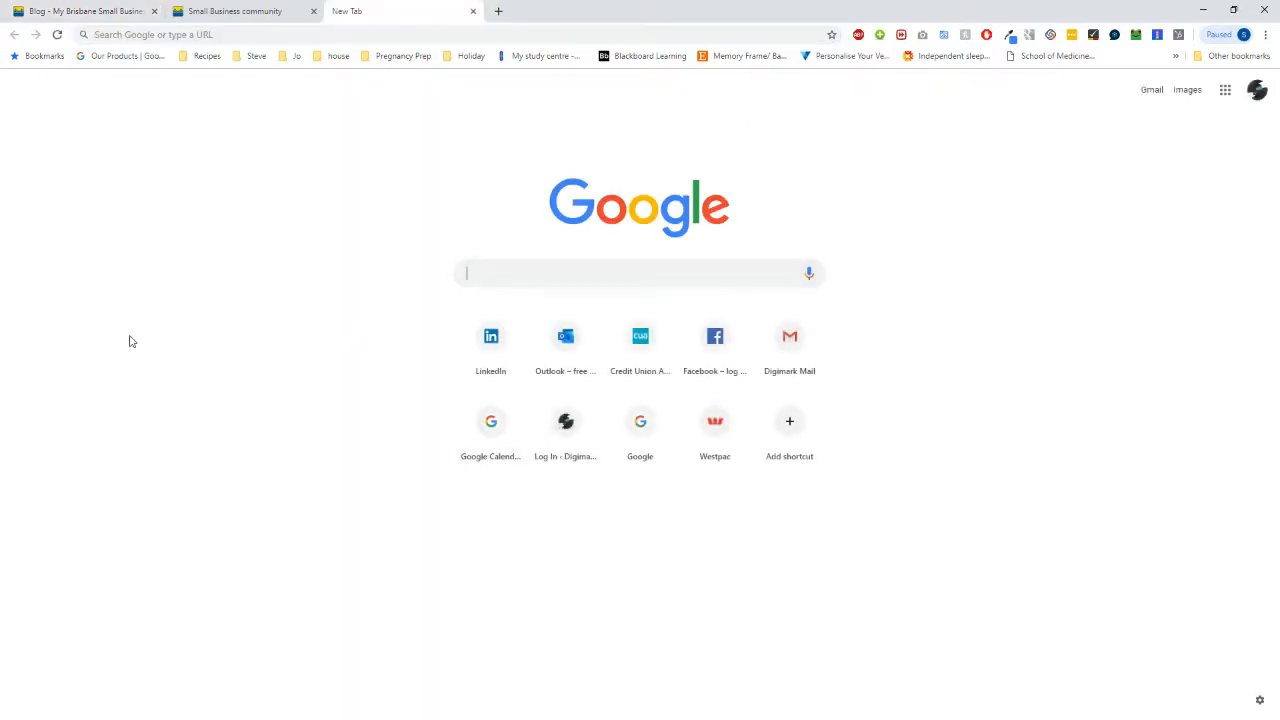
pyautogui.write('seo')
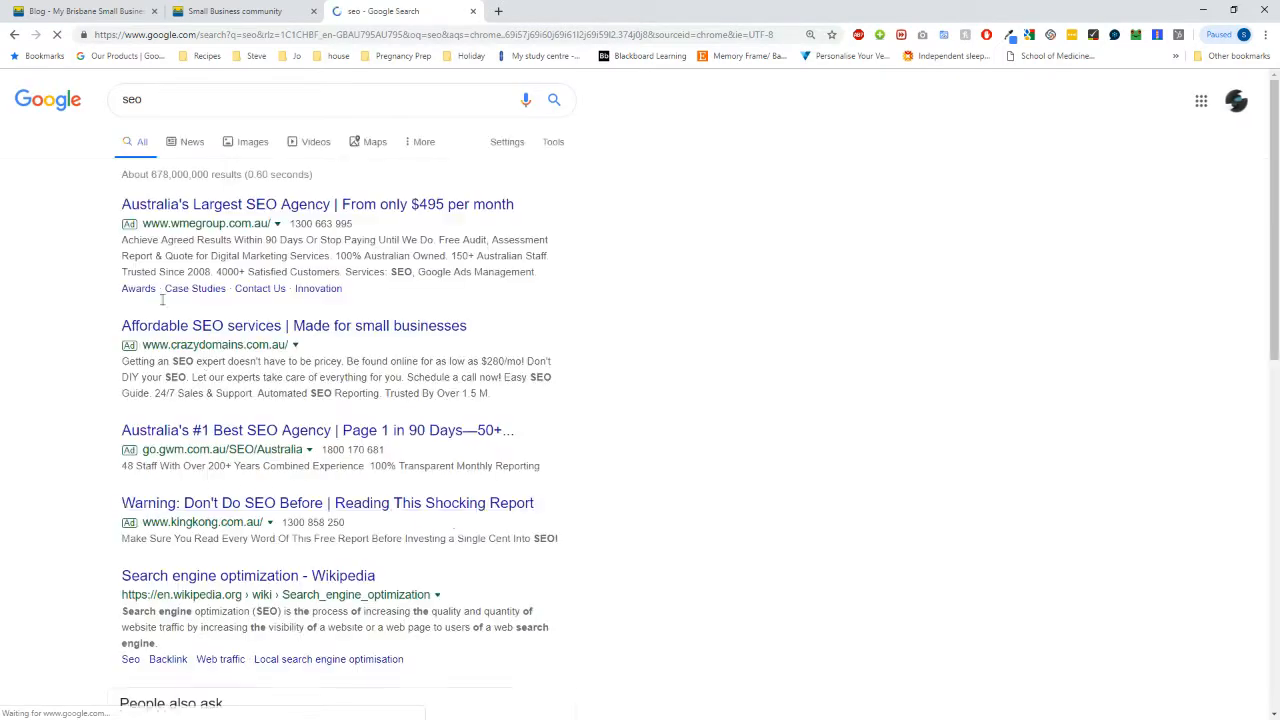
pyautogui.scroll(-2, 657, 515)
pyautogui.scroll(-3, 657, 529)
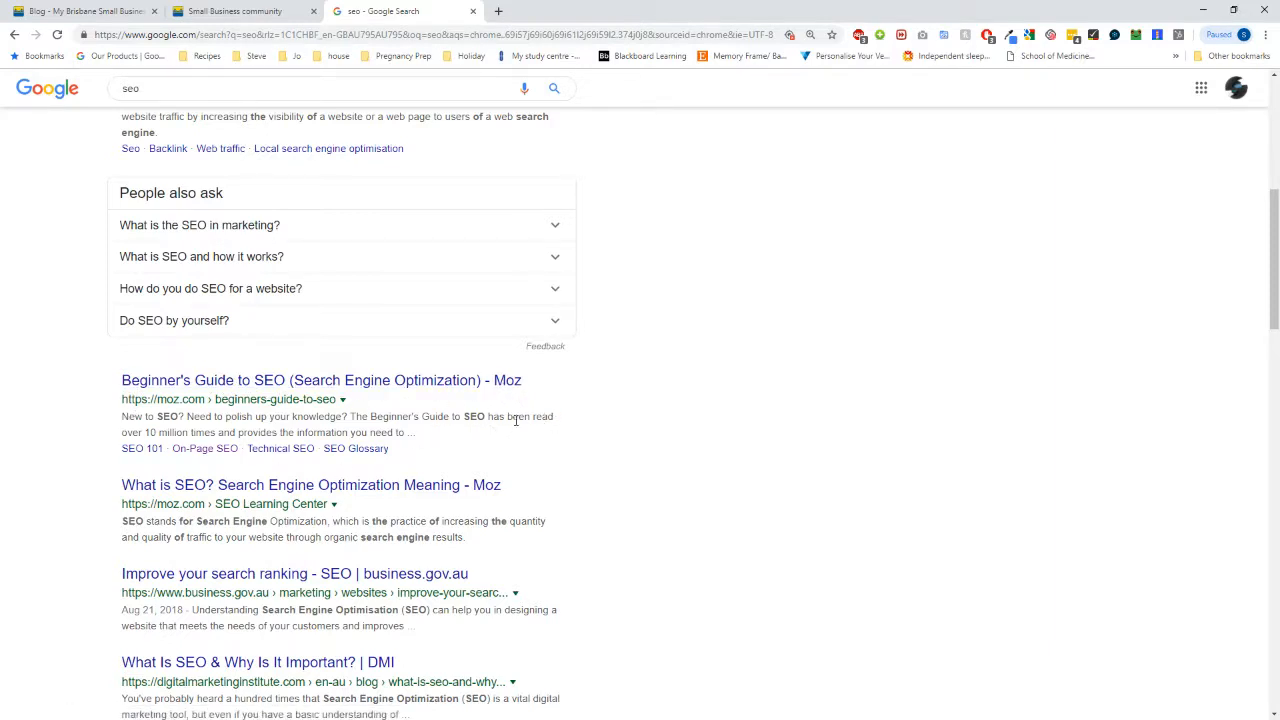
pyautogui.moveTo(416, 436); pyautogui.dragTo(121, 420)
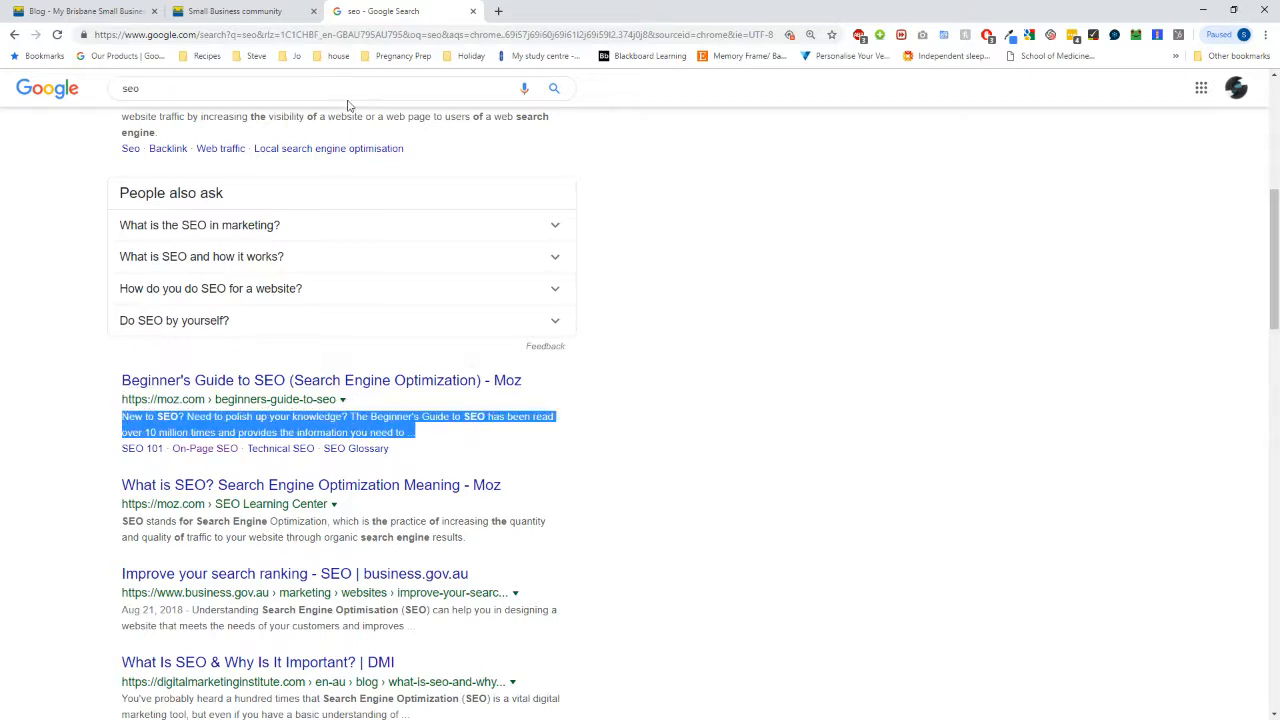
pyautogui.click(60, 11)
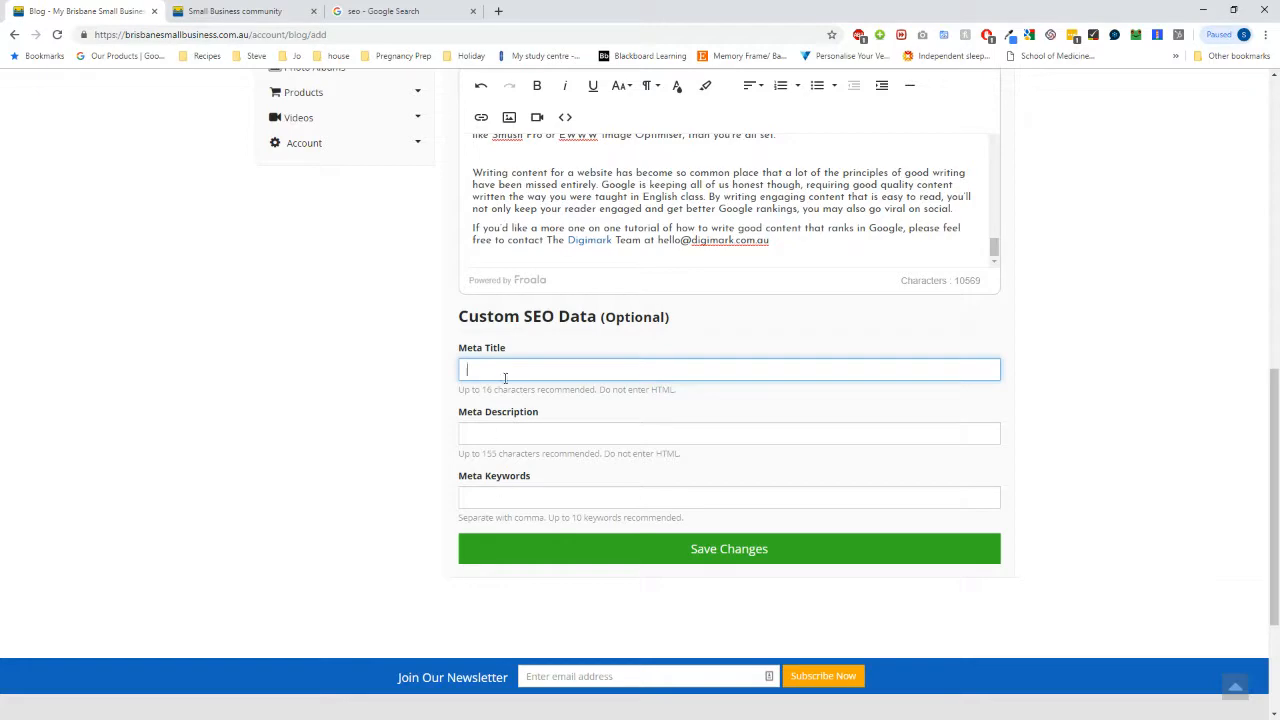
pyautogui.click(383, 11)
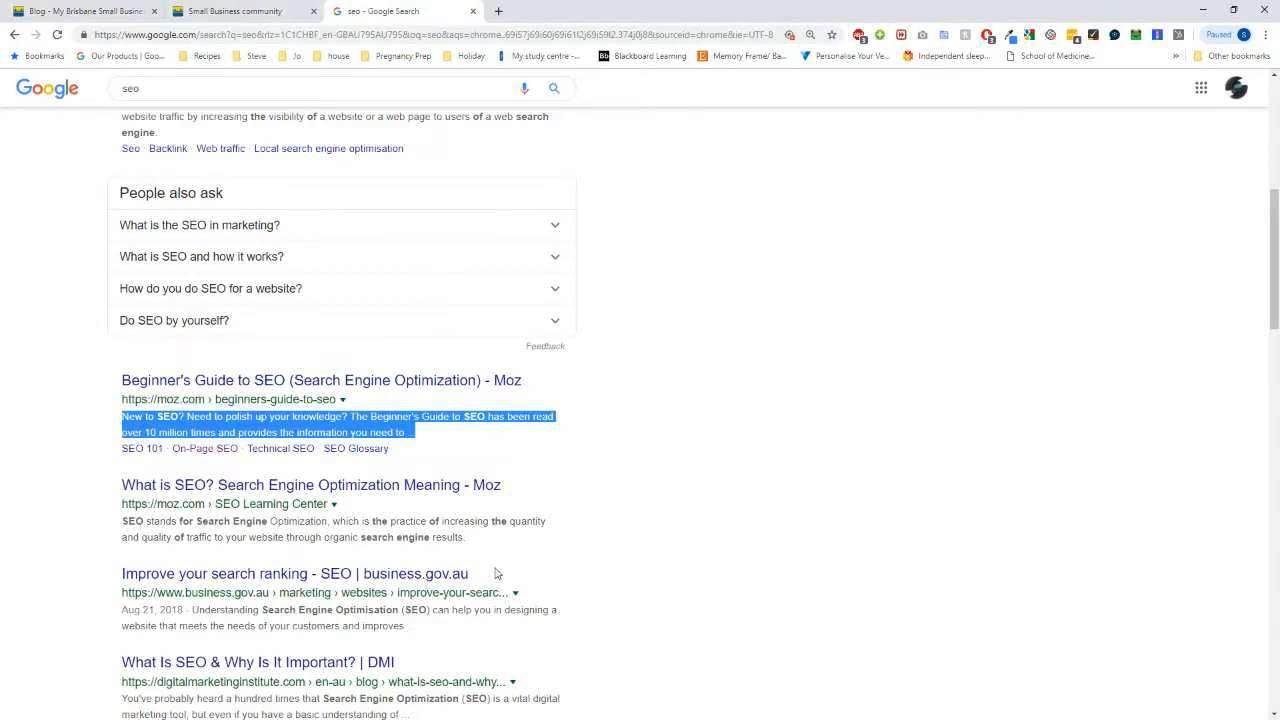
# Return to the article form, set the meta title to "This is the homepage", and activate the Meta Description field.
pyautogui.click(95, 11)
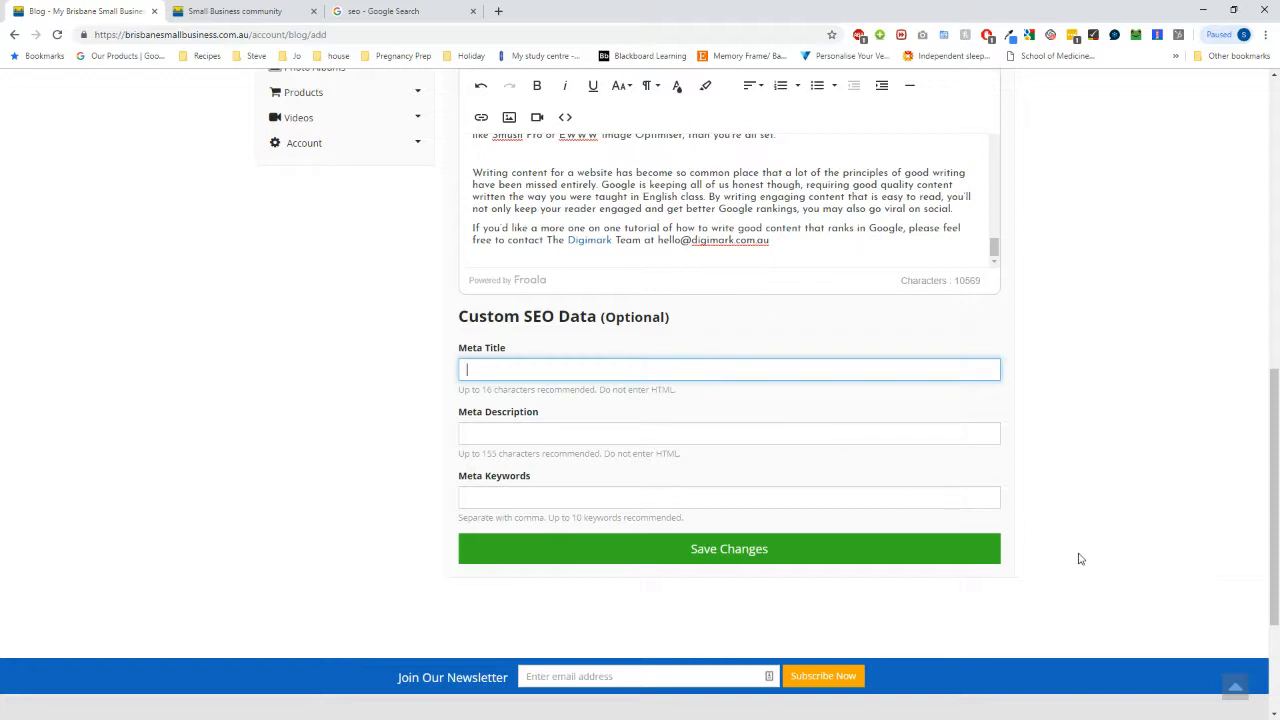
pyautogui.write('This is the homepage')
pyautogui.click(553, 438)
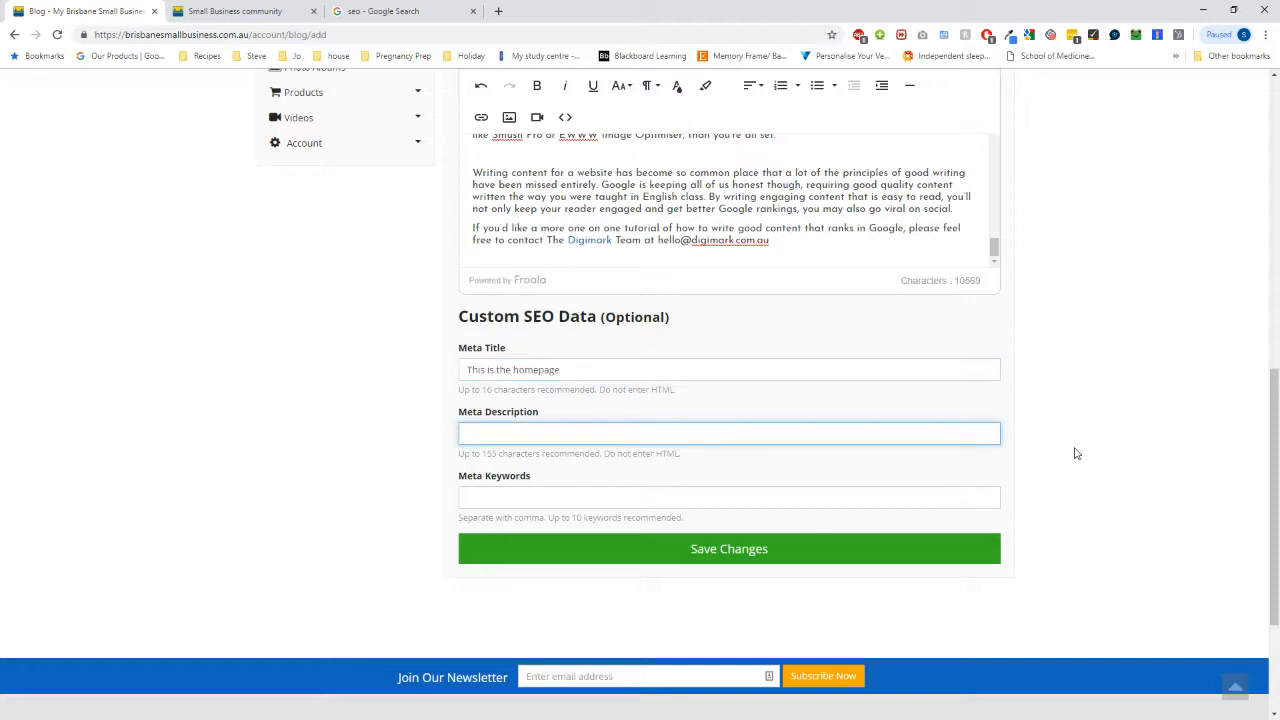
# Set the meta description to "This will be information about the hompage" and compare it with Moz's description in the Google results.
pyautogui.write('This will be information about the hompage')
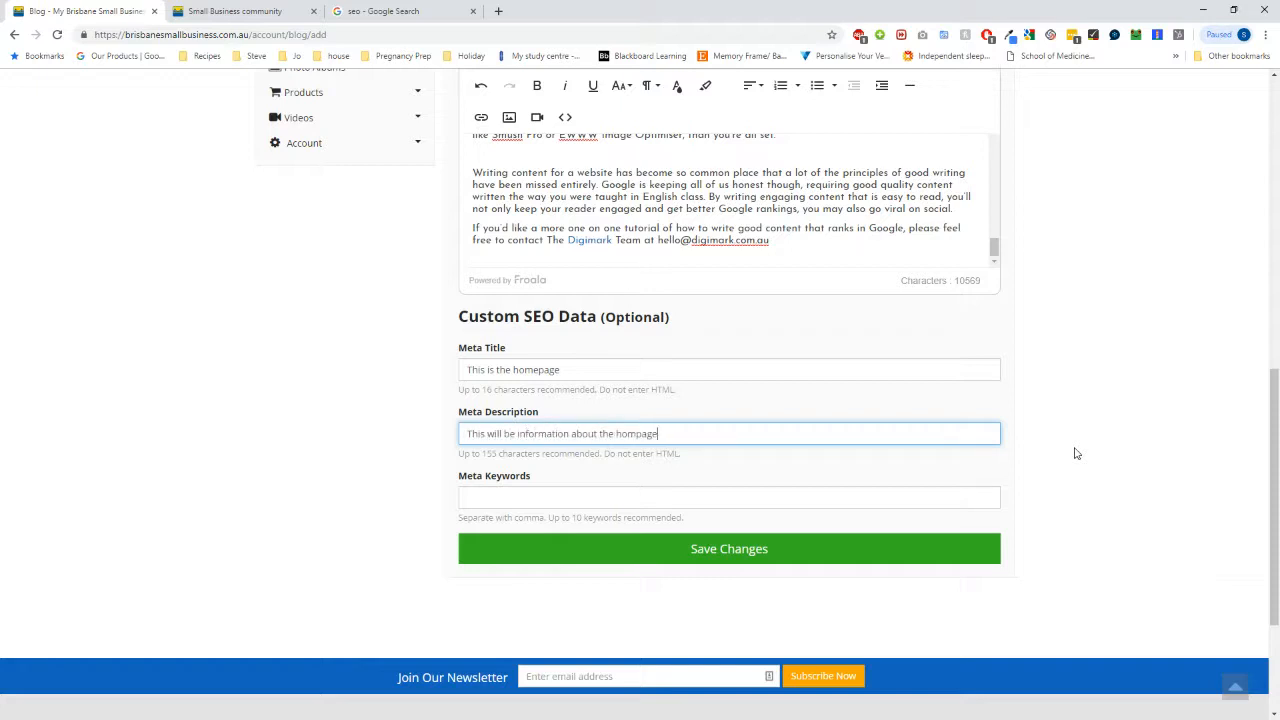
pyautogui.click(367, 7)
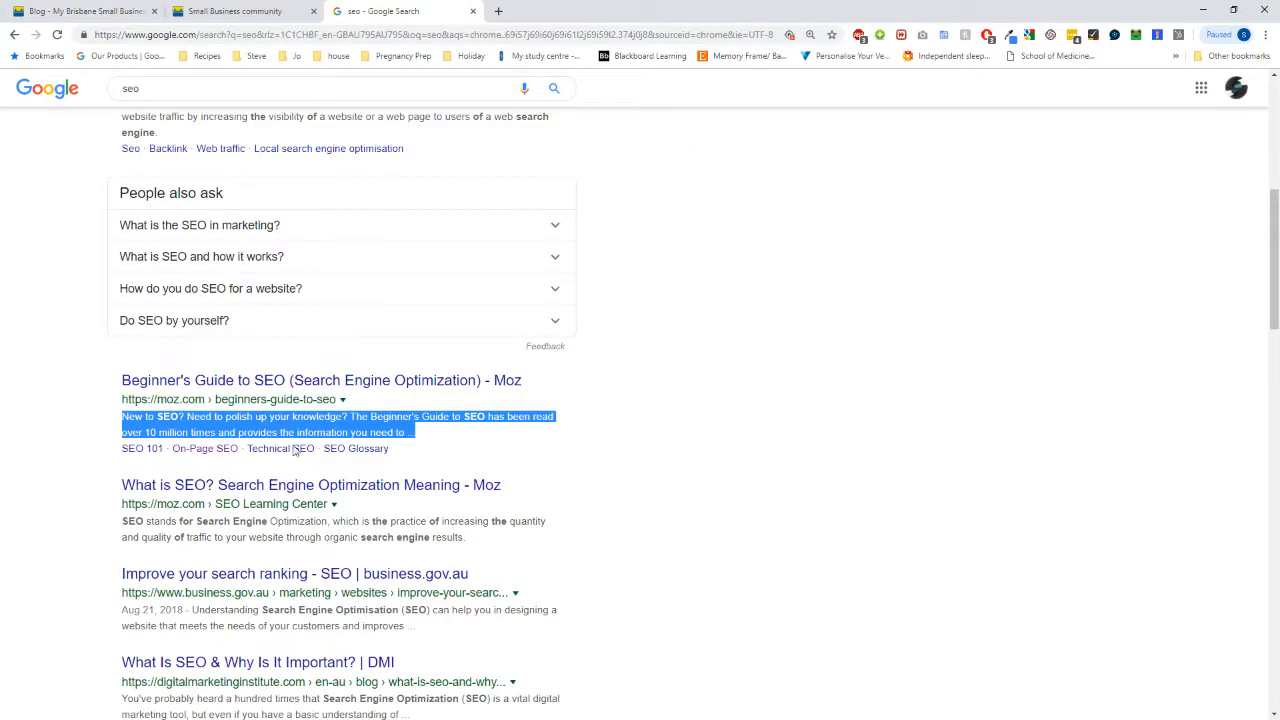
pyautogui.click(128, 12)
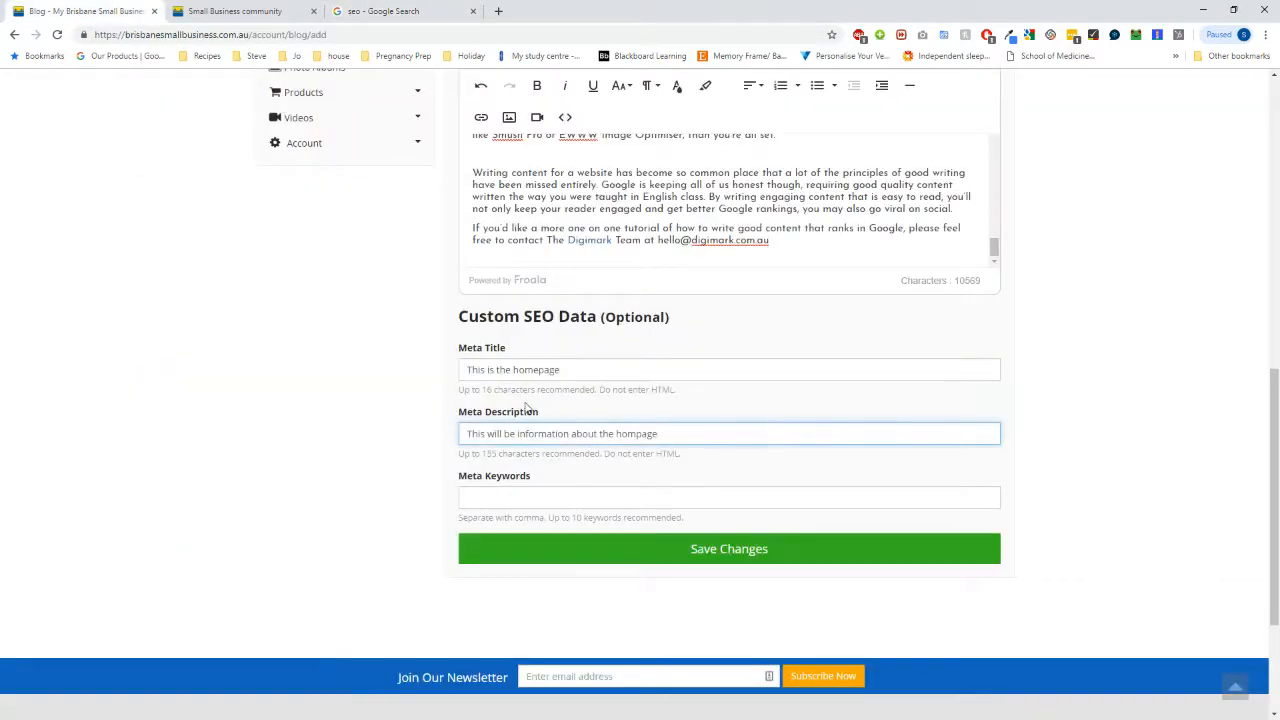
# Clear the sample text from both the Meta Title and Meta Description fields.
pyautogui.click(565, 372)
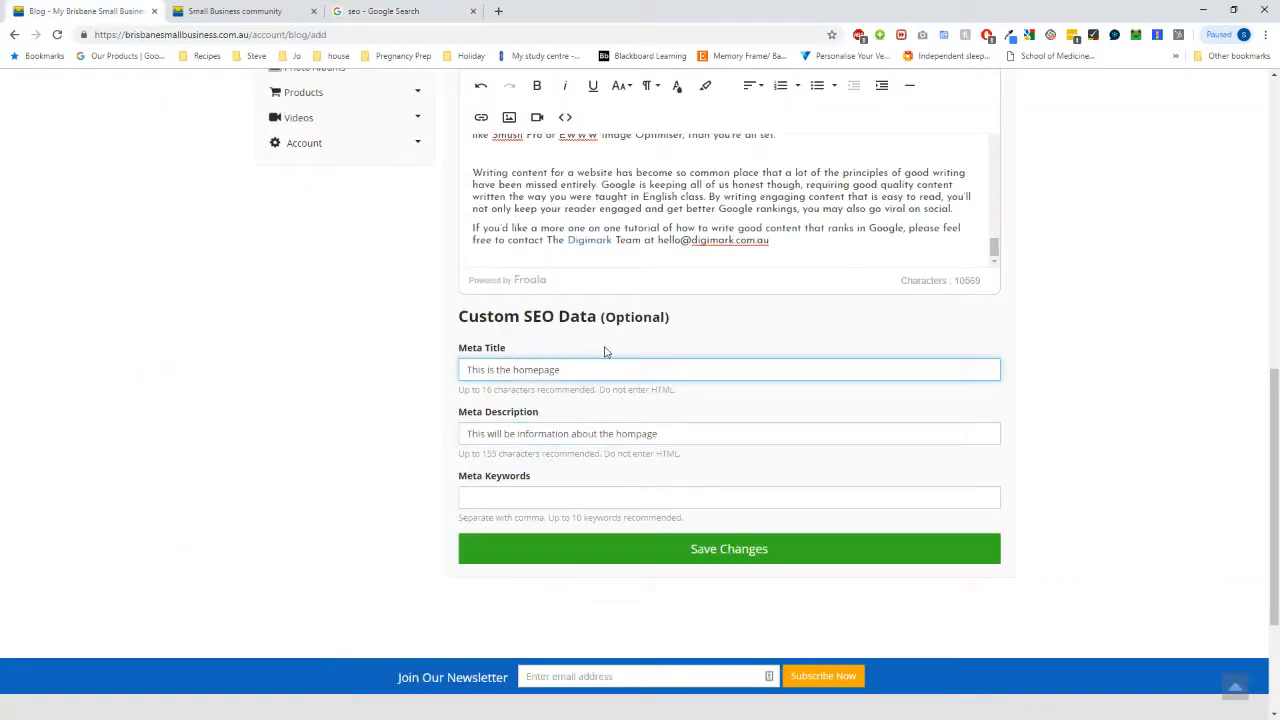
pyautogui.moveTo(584, 370); pyautogui.dragTo(366, 380)
pyautogui.press('BackSpace')
pyautogui.moveTo(672, 430); pyautogui.dragTo(163, 430)
pyautogui.press('BackSpace')
# Set the meta title to "Keyword 1 - Keyword 2 | Your Brand".
pyautogui.click(488, 372)
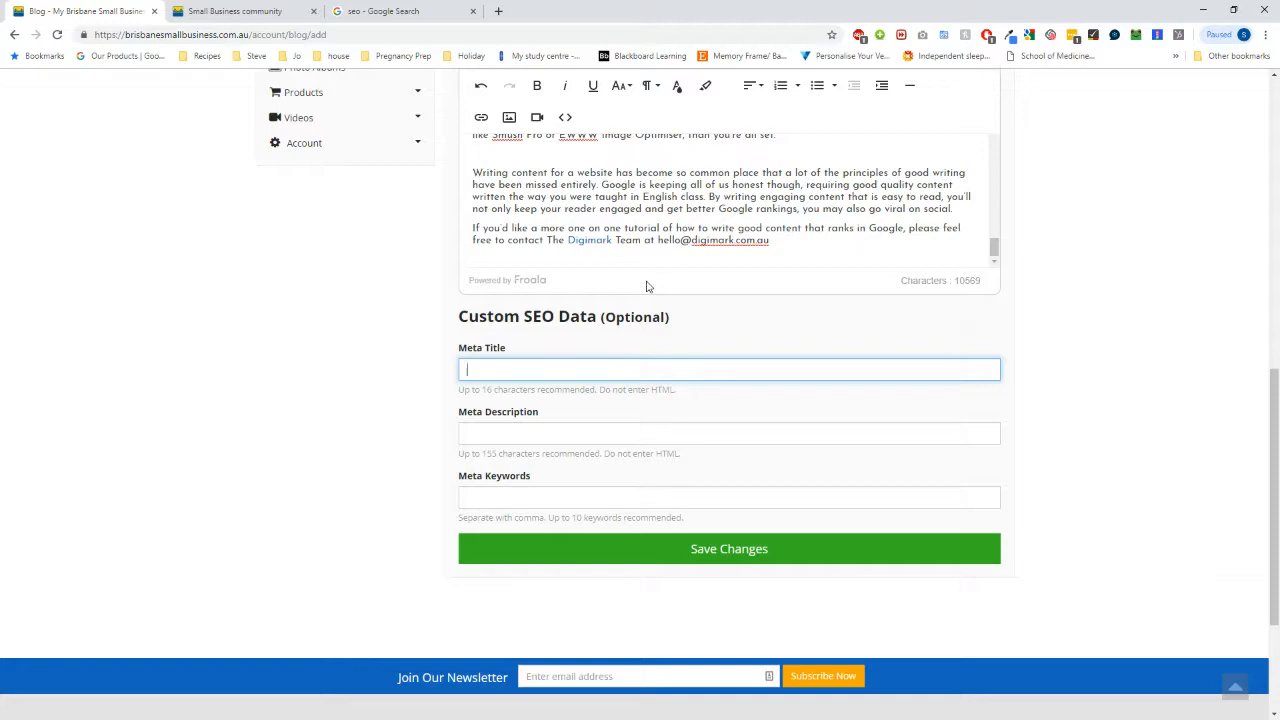
pyautogui.click(205, 8)
pyautogui.click(125, 8)
pyautogui.write('Keywor')
pyautogui.press('BackSpace')
pyautogui.write('word 2 | Your Brand')
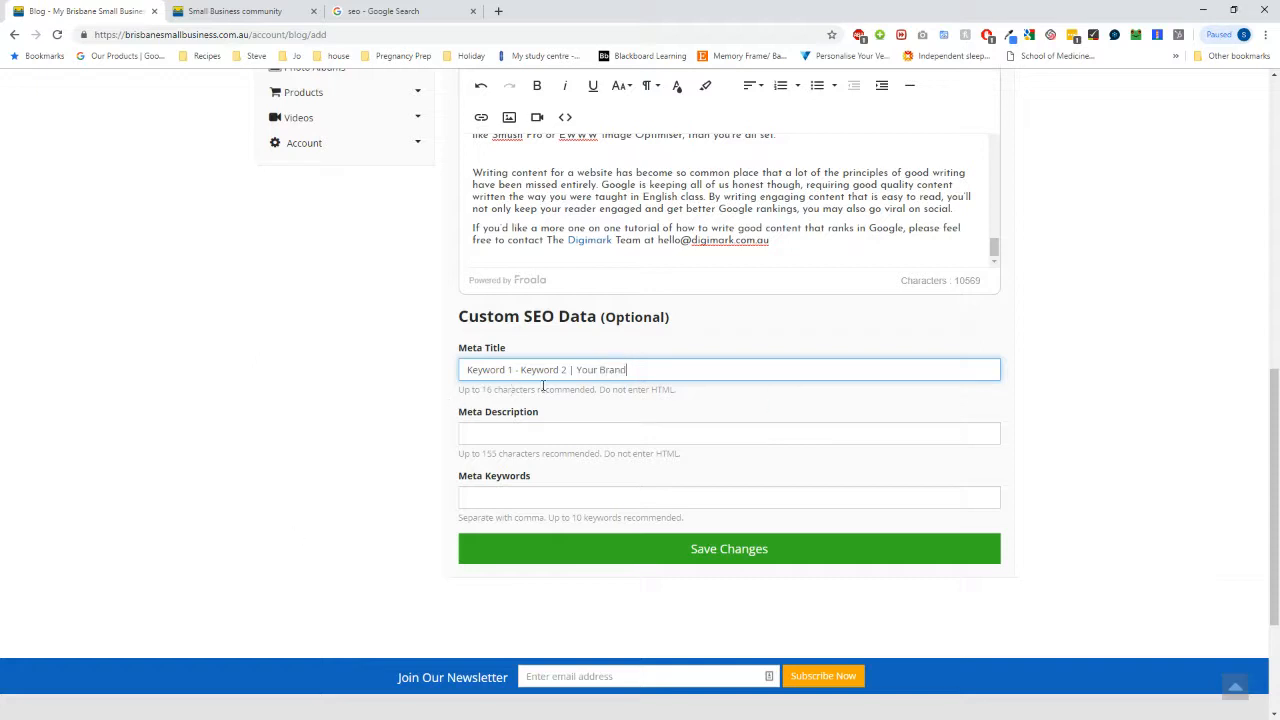
# Examine the meta title's keyword and brand format and the recommended character length of the meta description.
pyautogui.moveTo(627, 369); pyautogui.dragTo(461, 369)
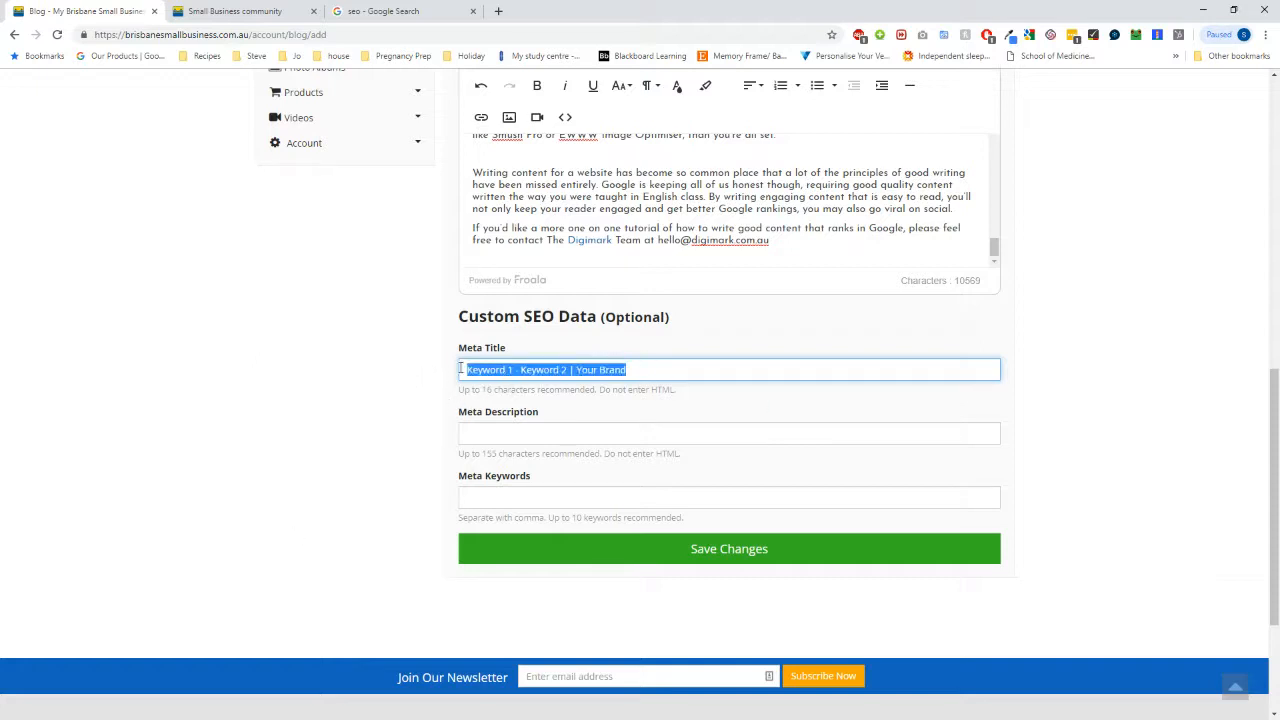
pyautogui.click(512, 442)
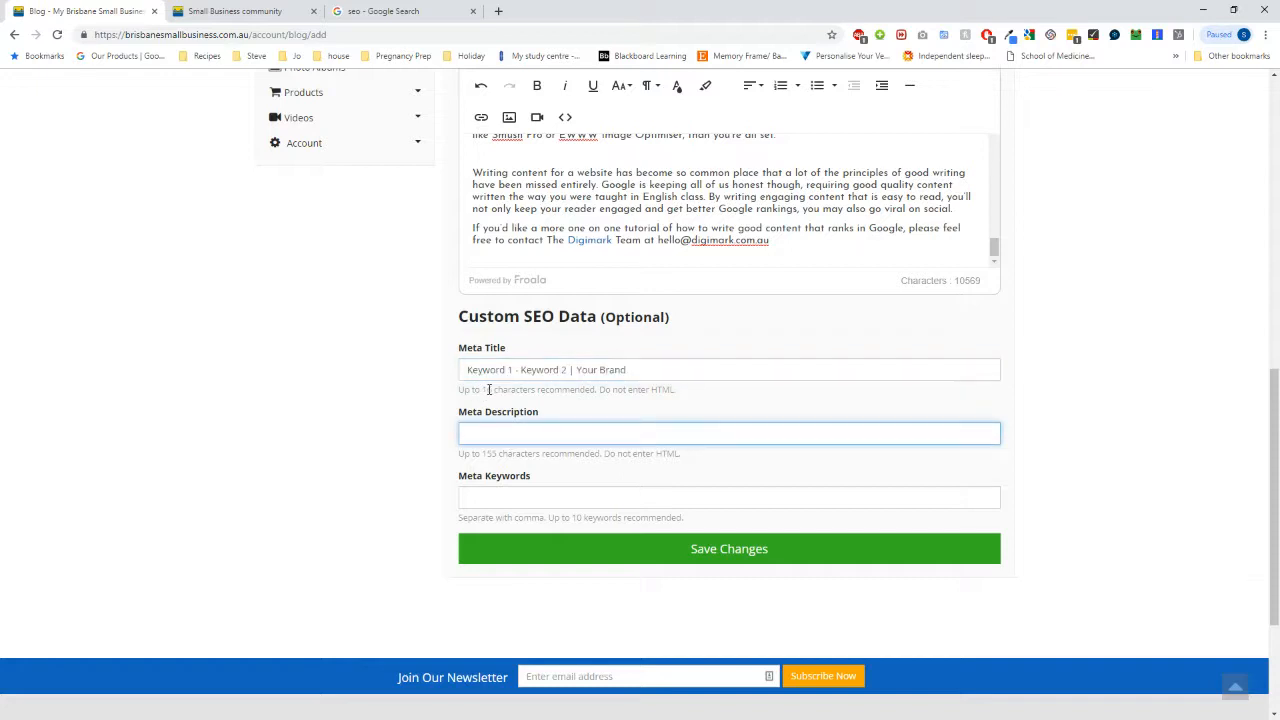
pyautogui.click(493, 370)
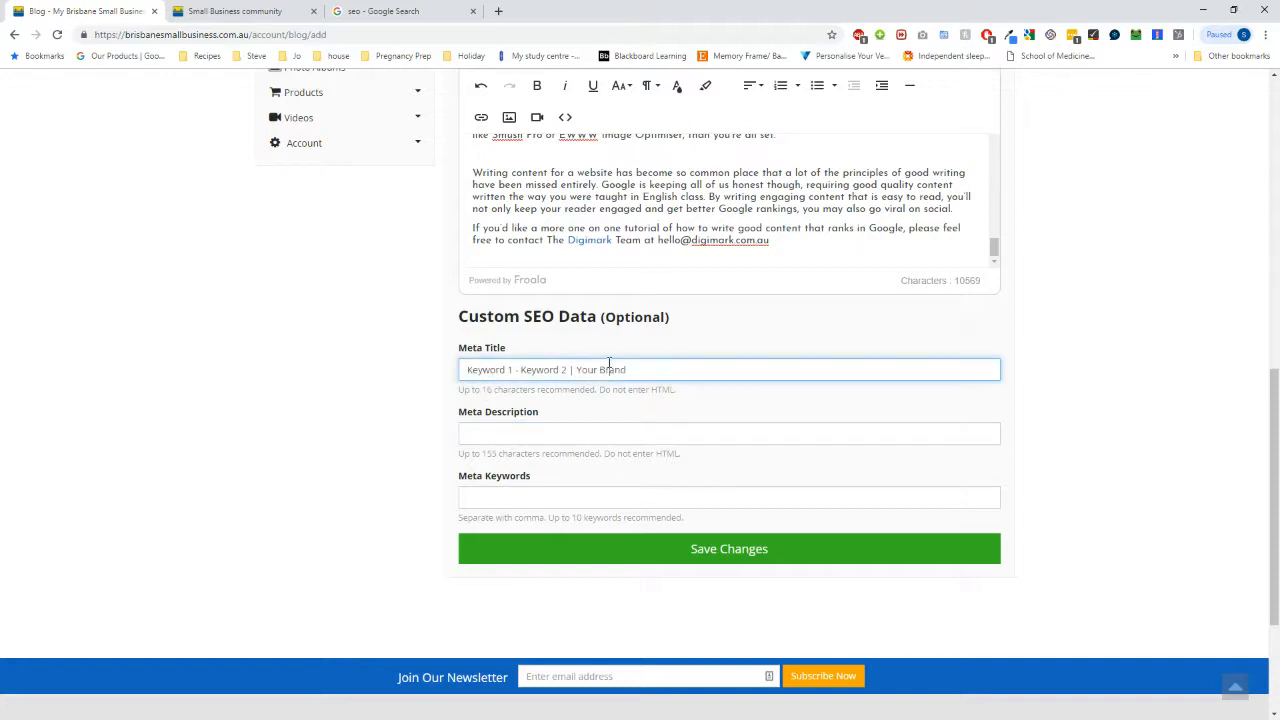
pyautogui.click(563, 428)
pyautogui.click(505, 369)
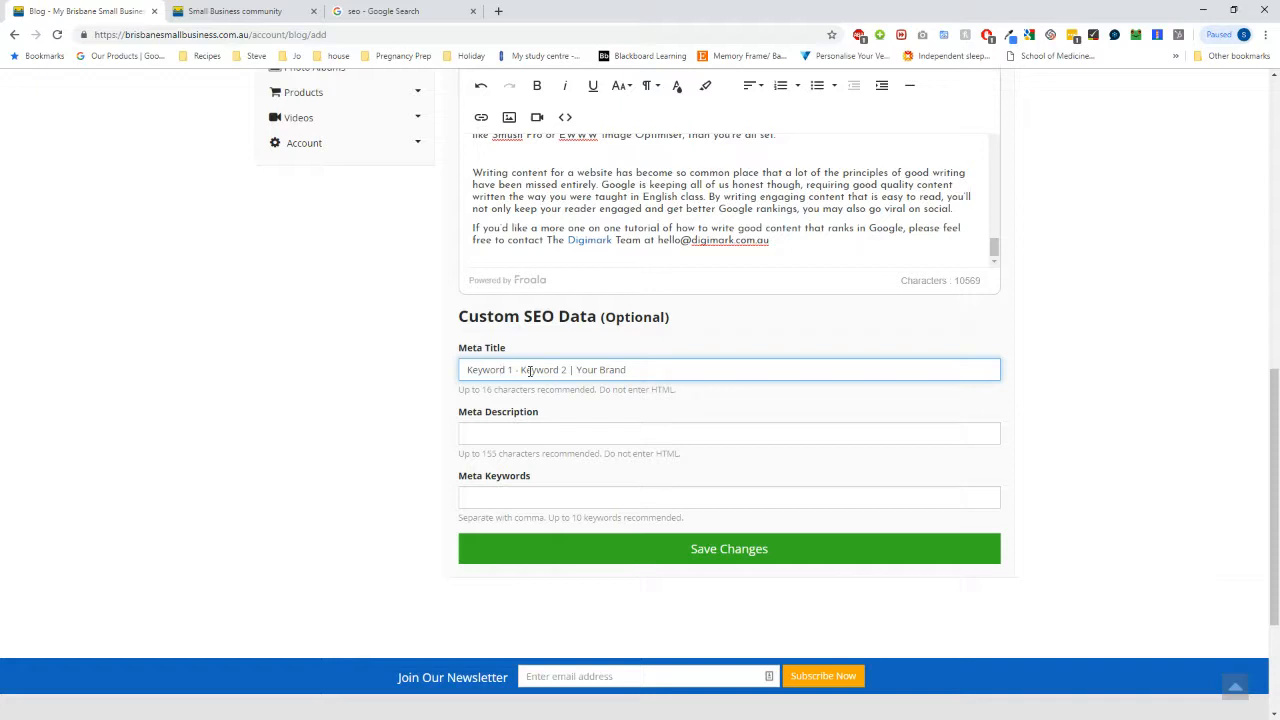
pyautogui.click(508, 434)
pyautogui.scroll(-1, 503, 386)
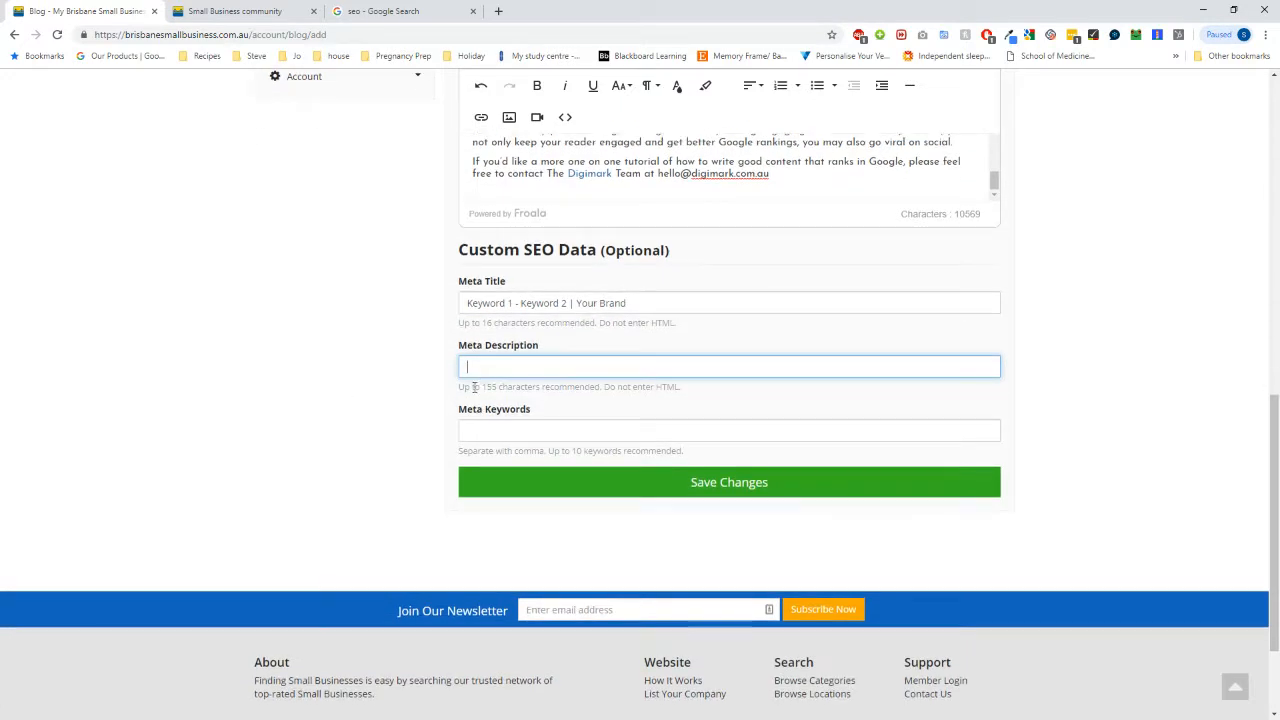
pyautogui.moveTo(474, 387); pyautogui.dragTo(540, 387)
pyautogui.click(490, 387)
pyautogui.click(540, 387)
# Examine the titles and description snippets in the Google results for "seo", comparing them with the article's meta fields.
pyautogui.click(280, 10)
pyautogui.click(390, 11)
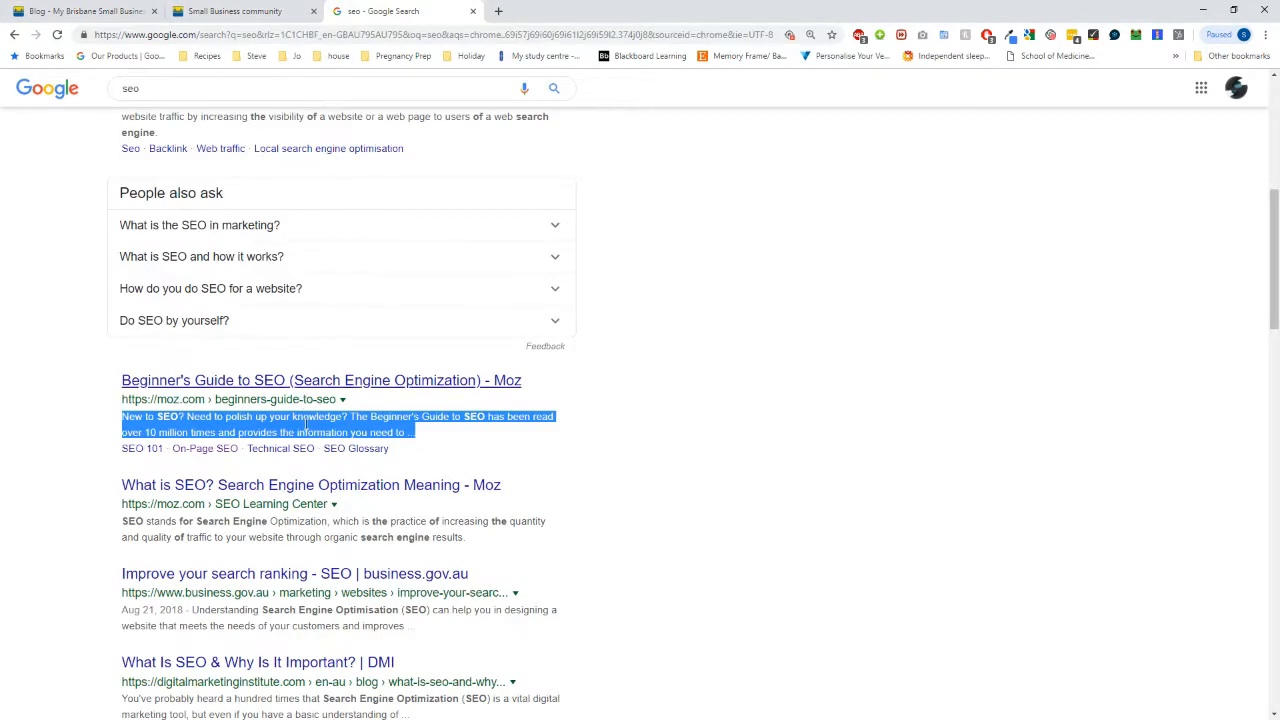
pyautogui.click(420, 436)
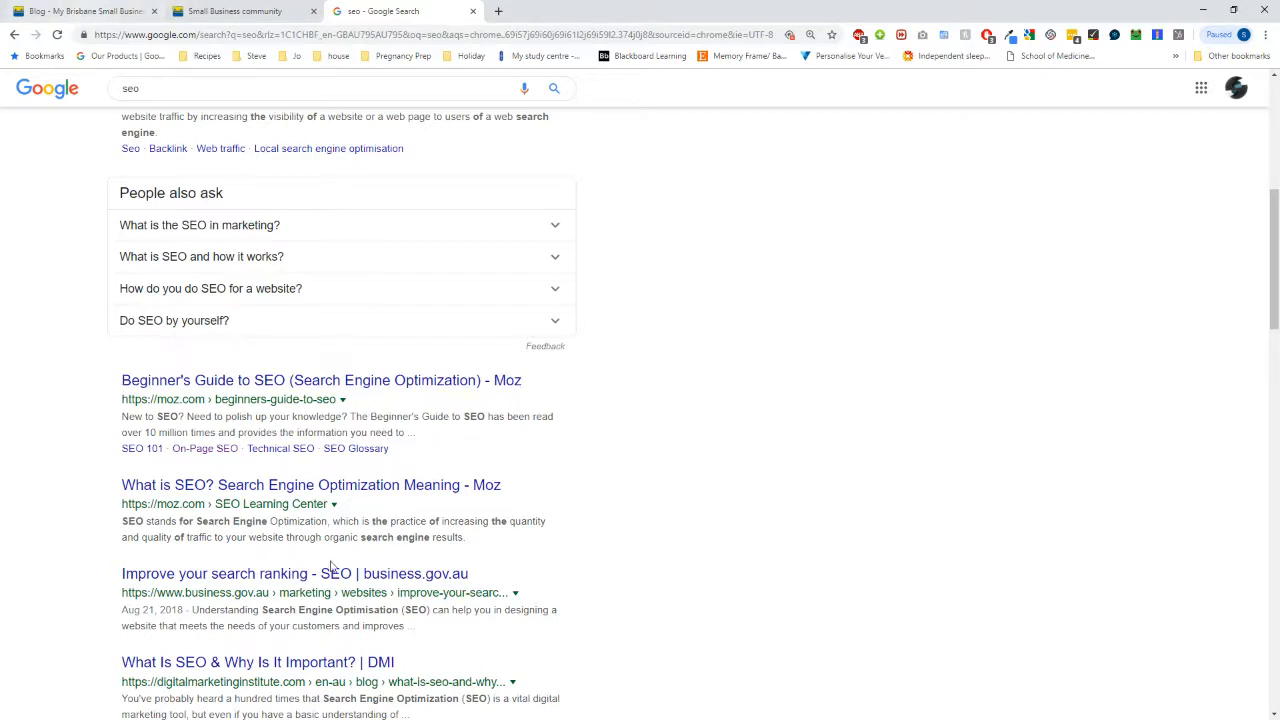
pyautogui.click(78, 9)
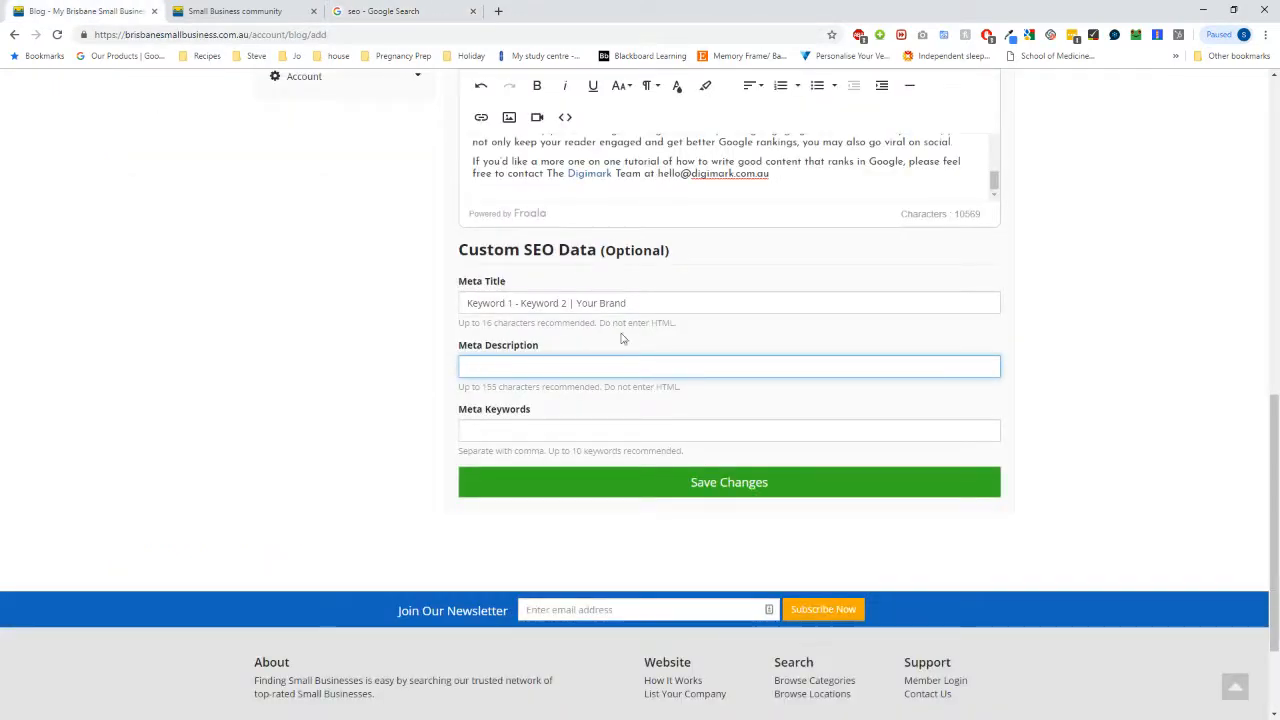
pyautogui.click(378, 12)
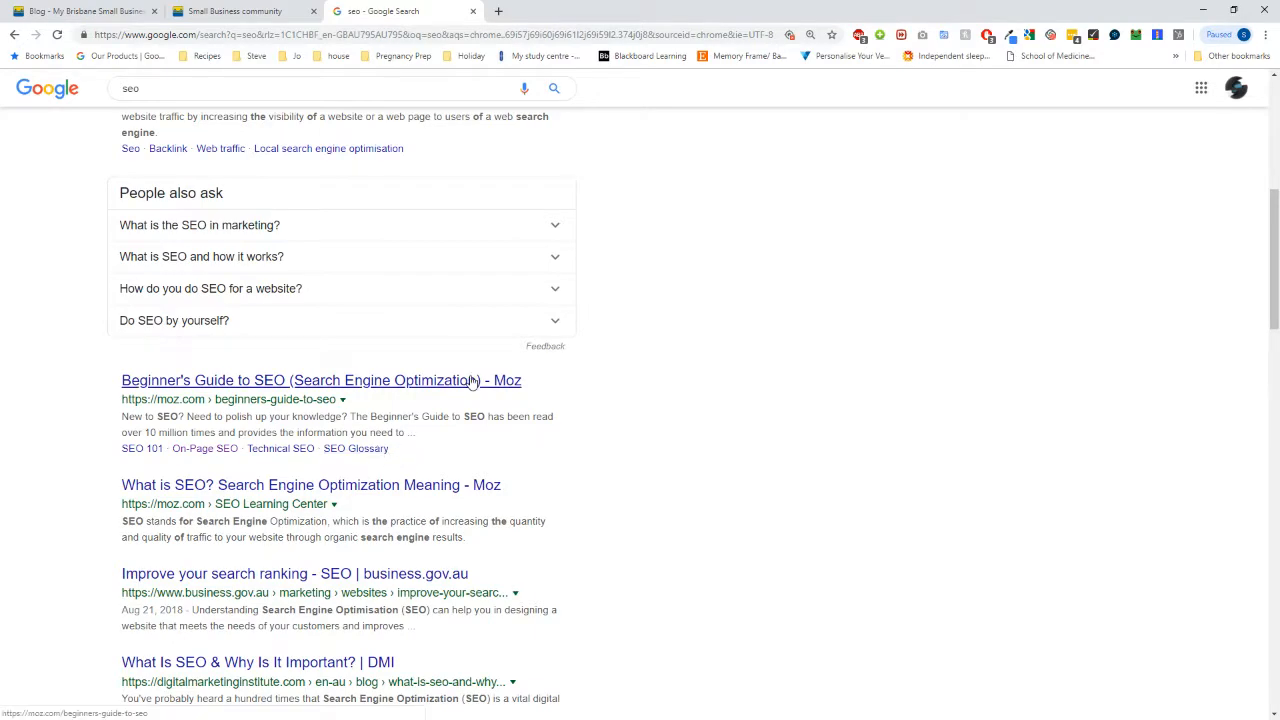
pyautogui.click(86, 12)
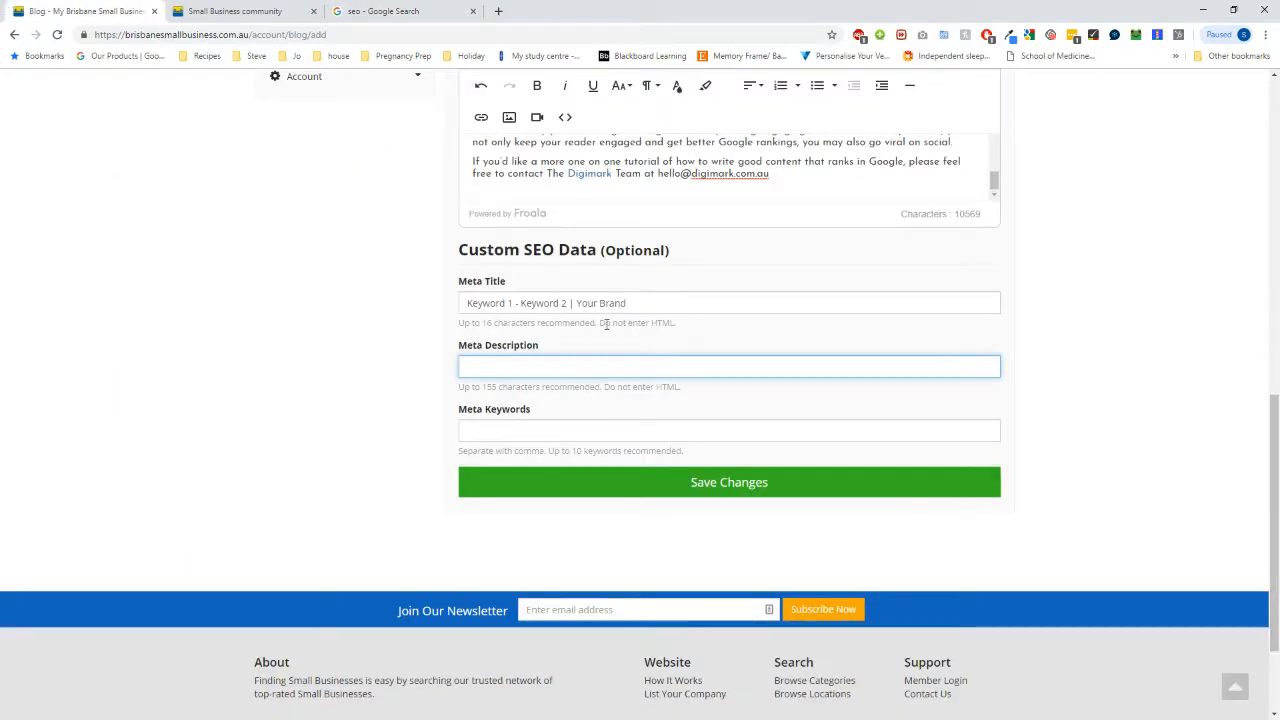
pyautogui.click(378, 12)
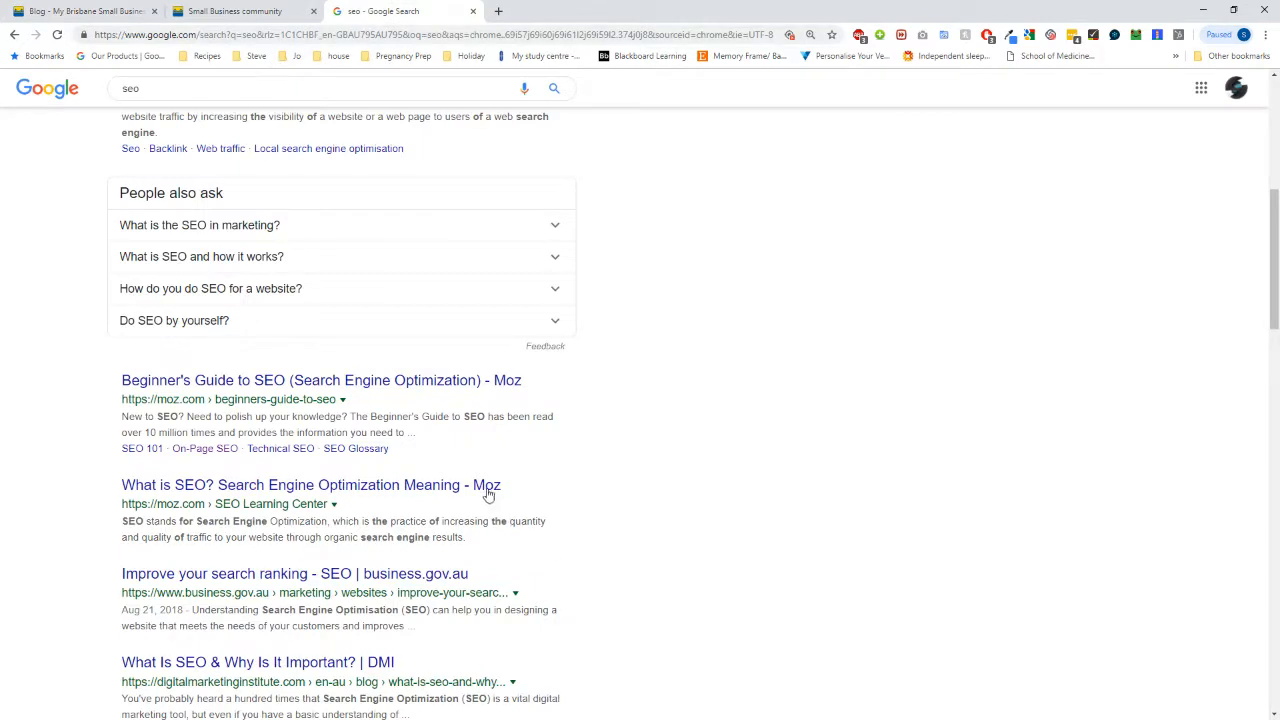
pyautogui.click(86, 12)
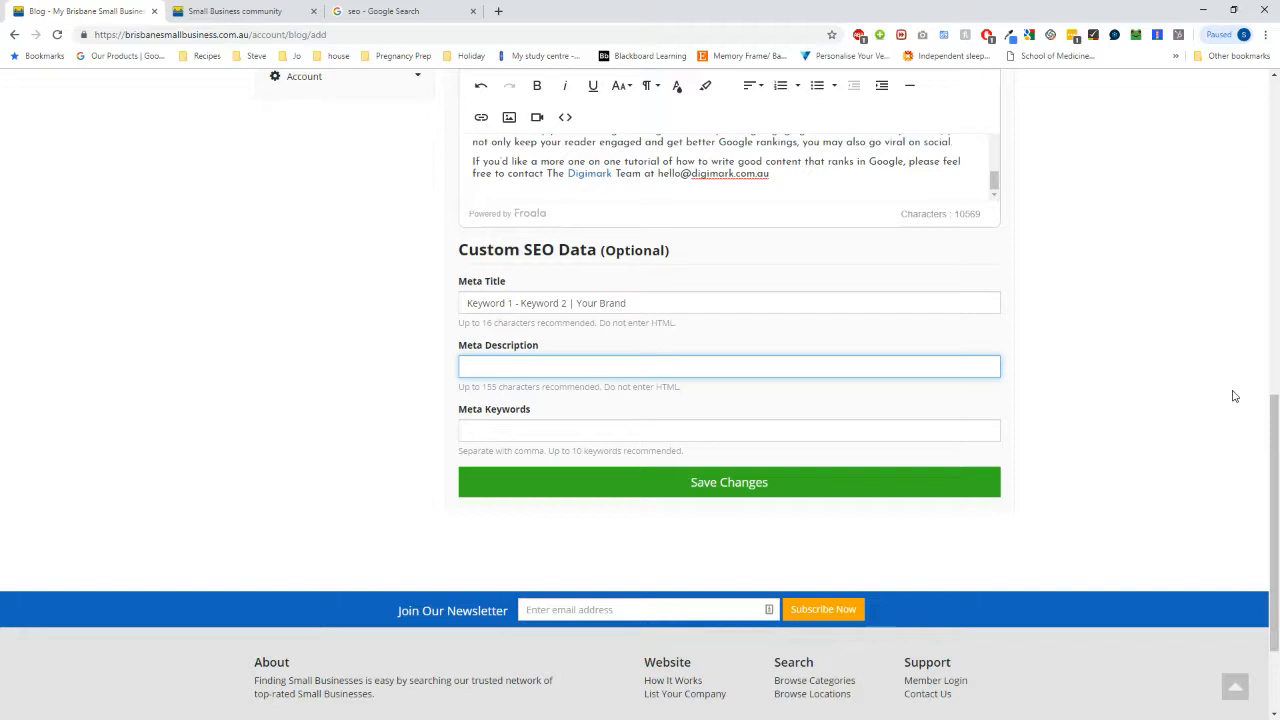
# Enter "Keyword 1" as the meta description and copy the Keyword Research sentence beginning "Once you have a solid list of keywords".
pyautogui.write('Keyword 1')
pyautogui.scroll(3, 669, 437)
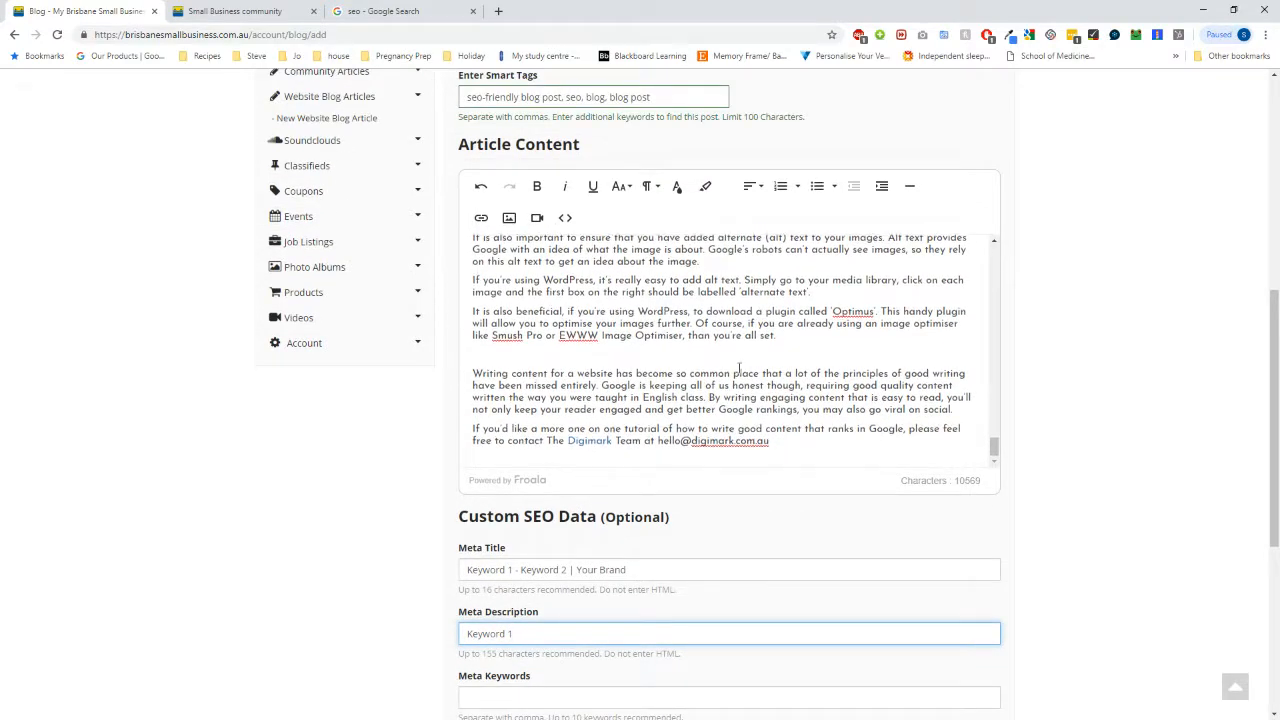
pyautogui.scroll(10, 733, 400)
pyautogui.scroll(-13, 735, 371)
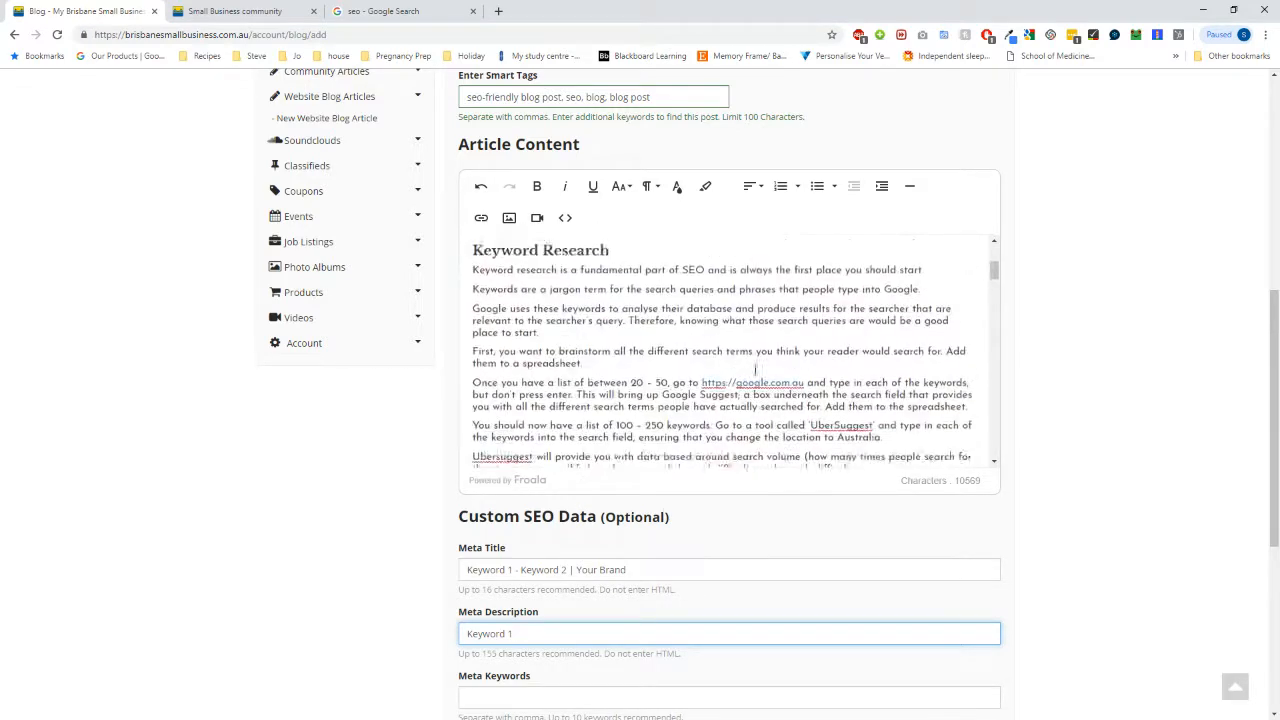
pyautogui.scroll(2, 466, 410)
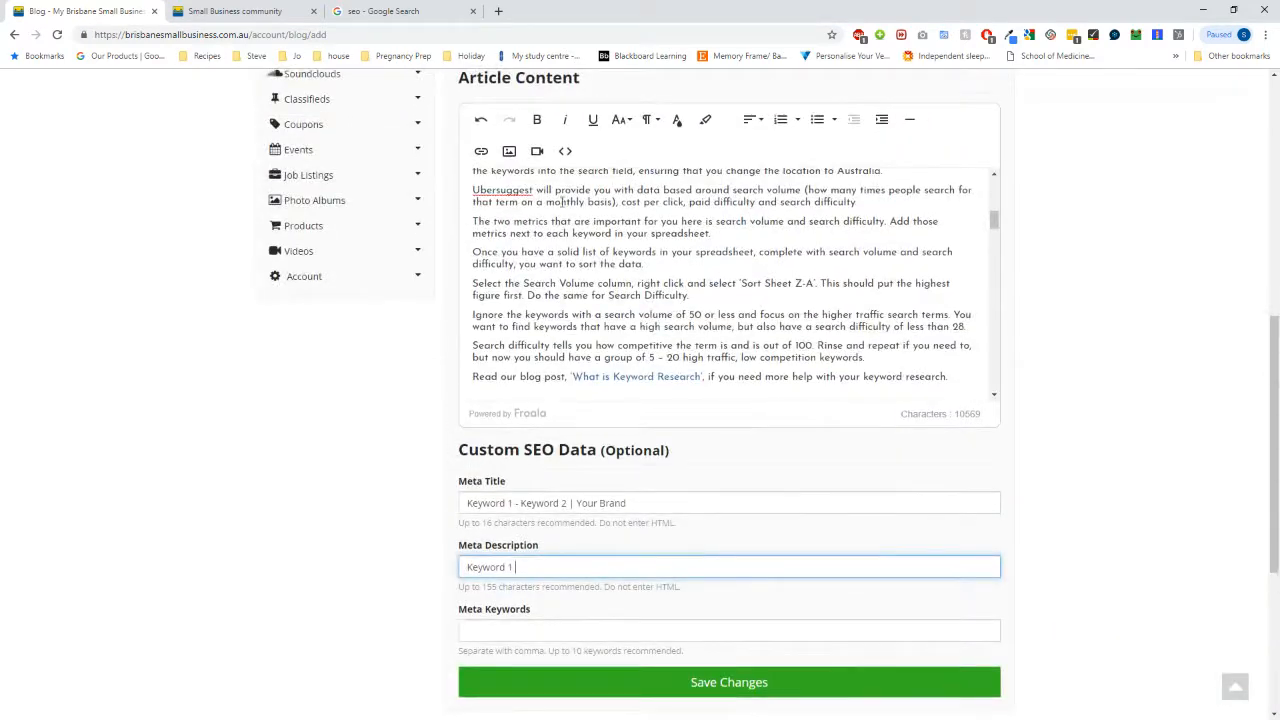
pyautogui.moveTo(654, 267); pyautogui.dragTo(475, 255)
pyautogui.hotkey('ctrl', 'c')
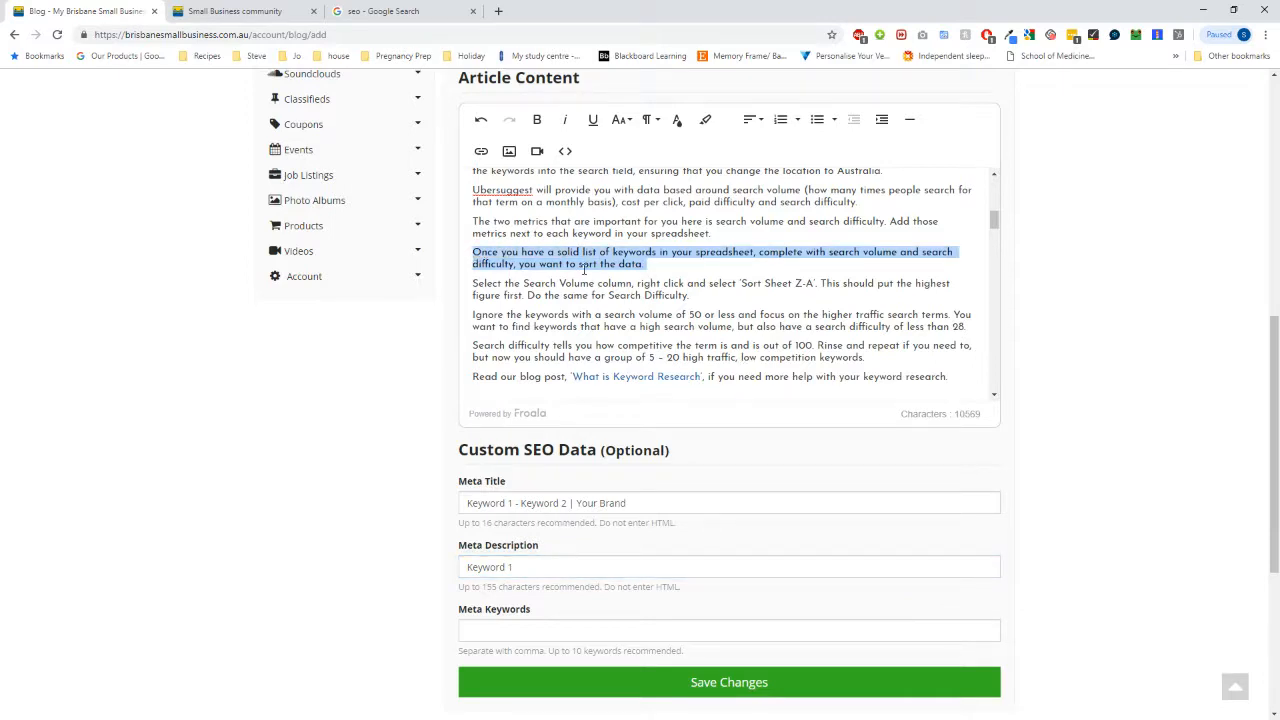
# Replace the meta description's text with the copied sentence about sorting the keyword spreadsheet data.
pyautogui.click(545, 567)
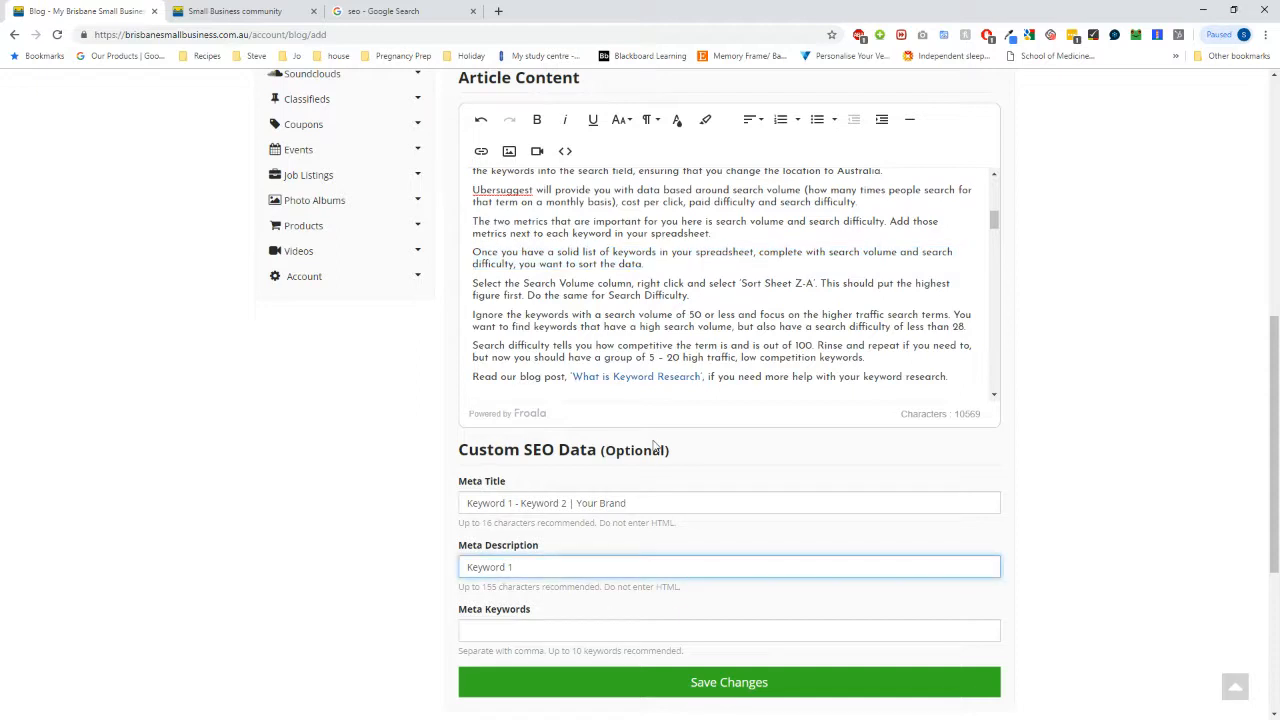
pyautogui.press('BackSpace')
pyautogui.press('BackSpace')
pyautogui.press('BackSpace')
pyautogui.press('BackSpace')
pyautogui.press('BackSpace')
pyautogui.press('BackSpace')
pyautogui.press('BackSpace')
pyautogui.press('BackSpace')
pyautogui.press('BackSpace')
pyautogui.hotkey('ctrl', 'v')
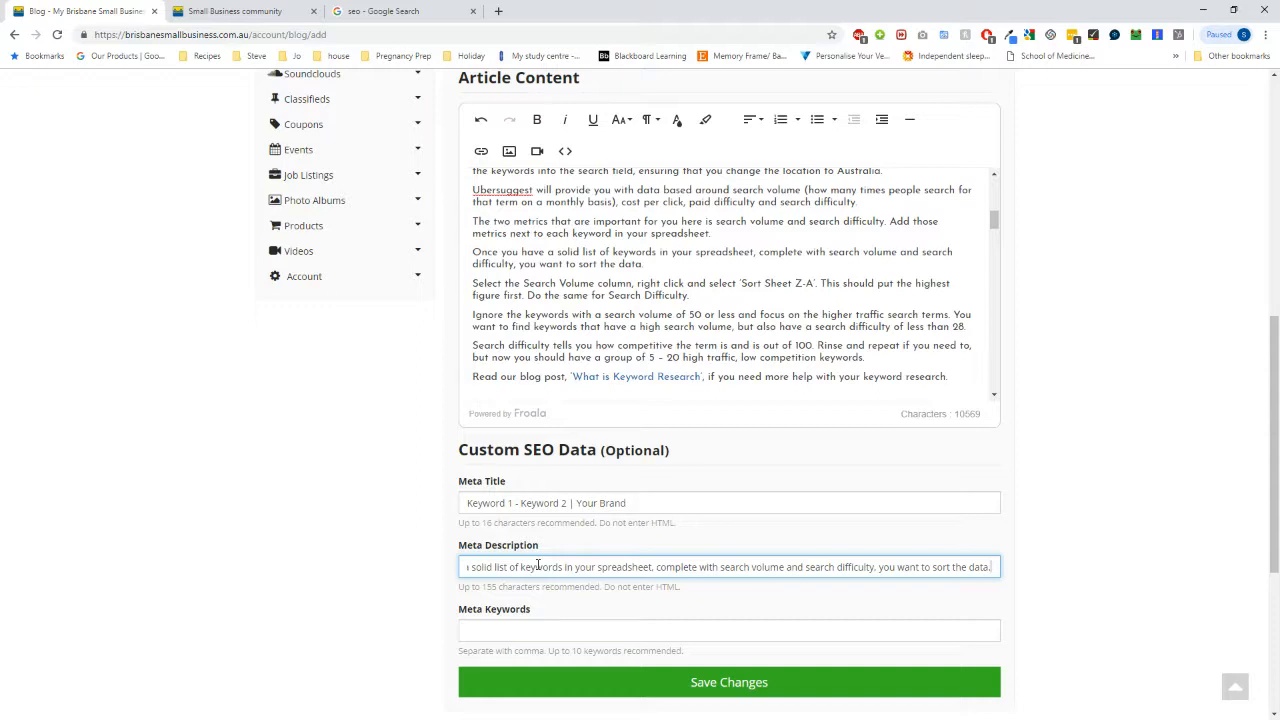
# Review the meta description against the article content and activate the Meta Keywords field.
pyautogui.scroll(2, 760, 478)
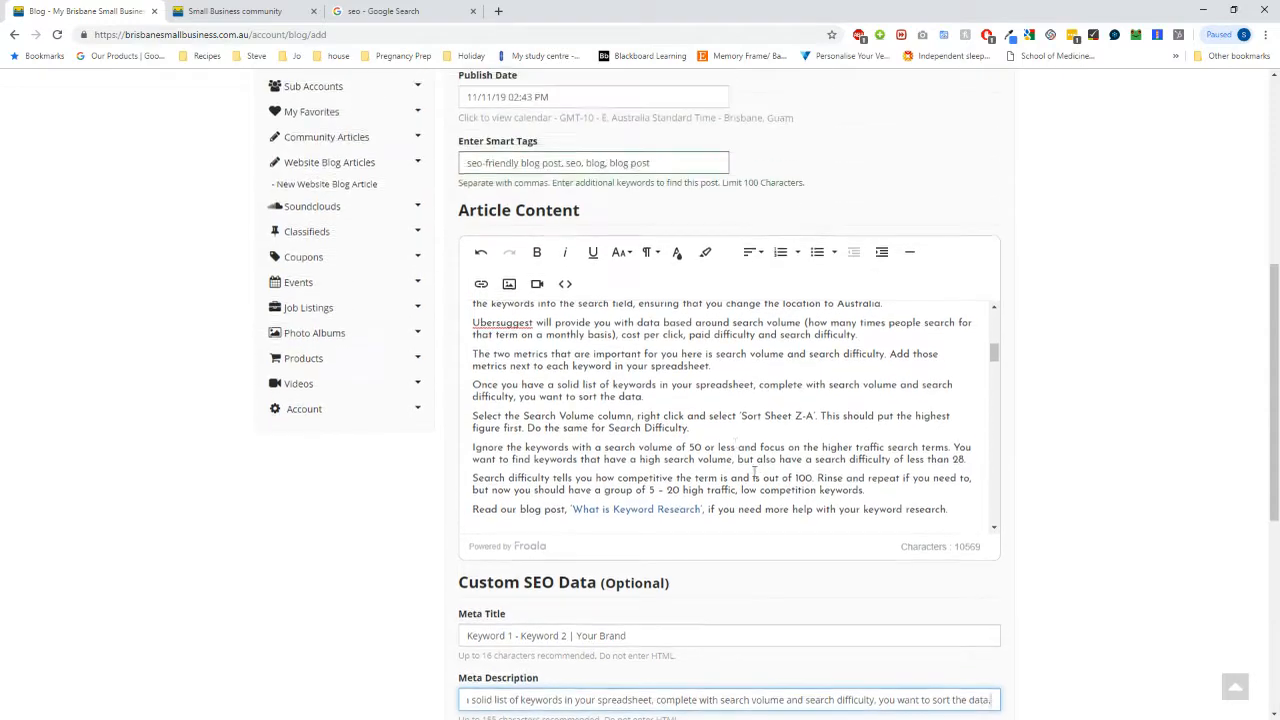
pyautogui.scroll(-2, 703, 690)
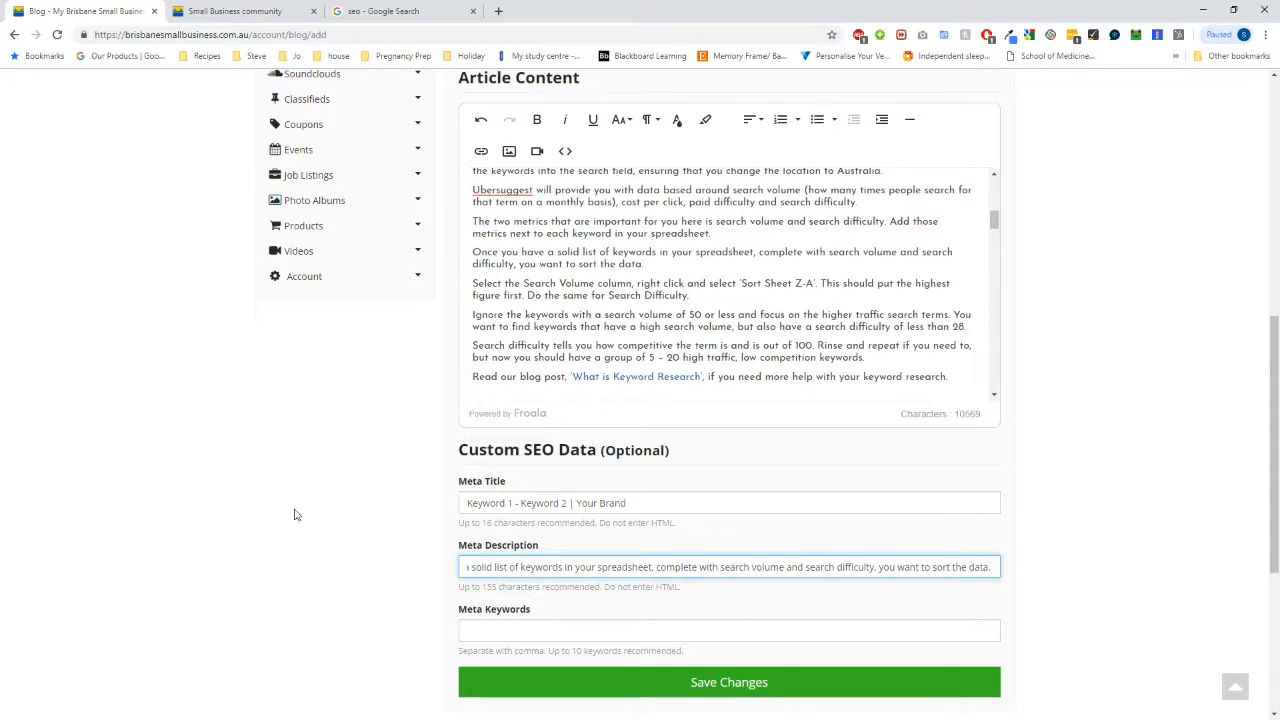
pyautogui.scroll(-1, 294, 514)
pyautogui.scroll(1, 408, 299)
pyautogui.scroll(-2, 266, 611)
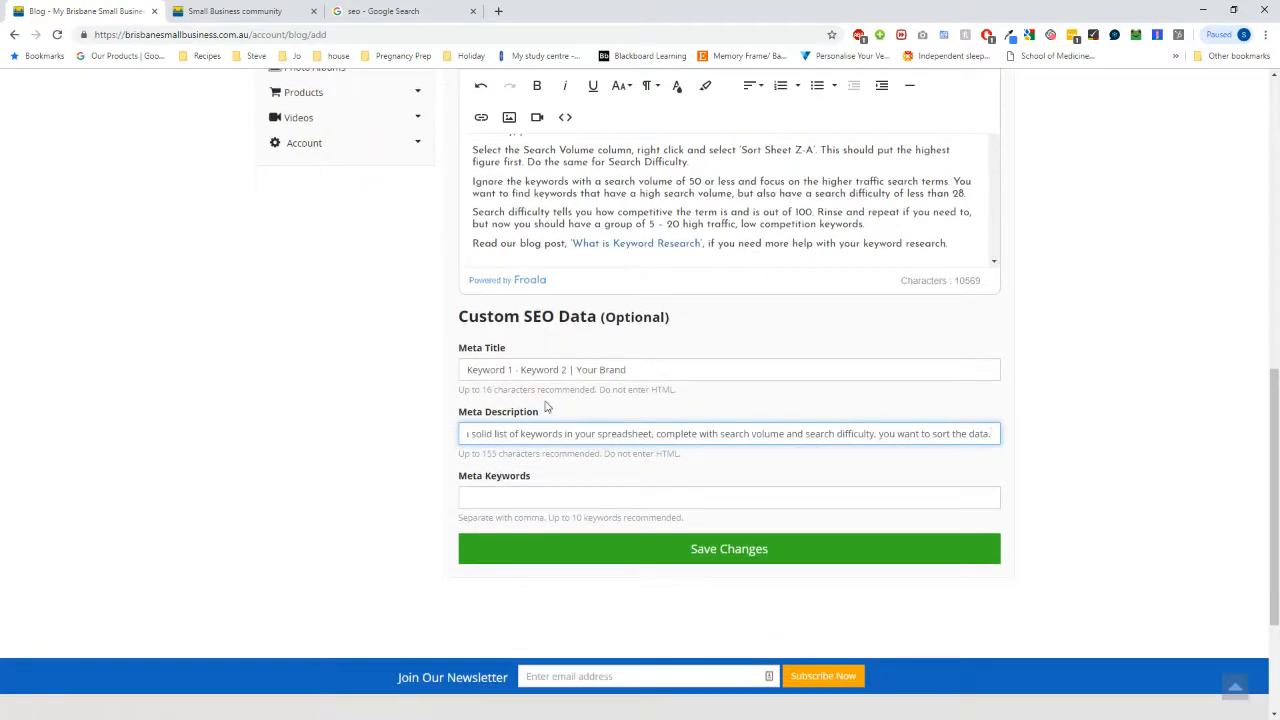
pyautogui.scroll(2, 500, 286)
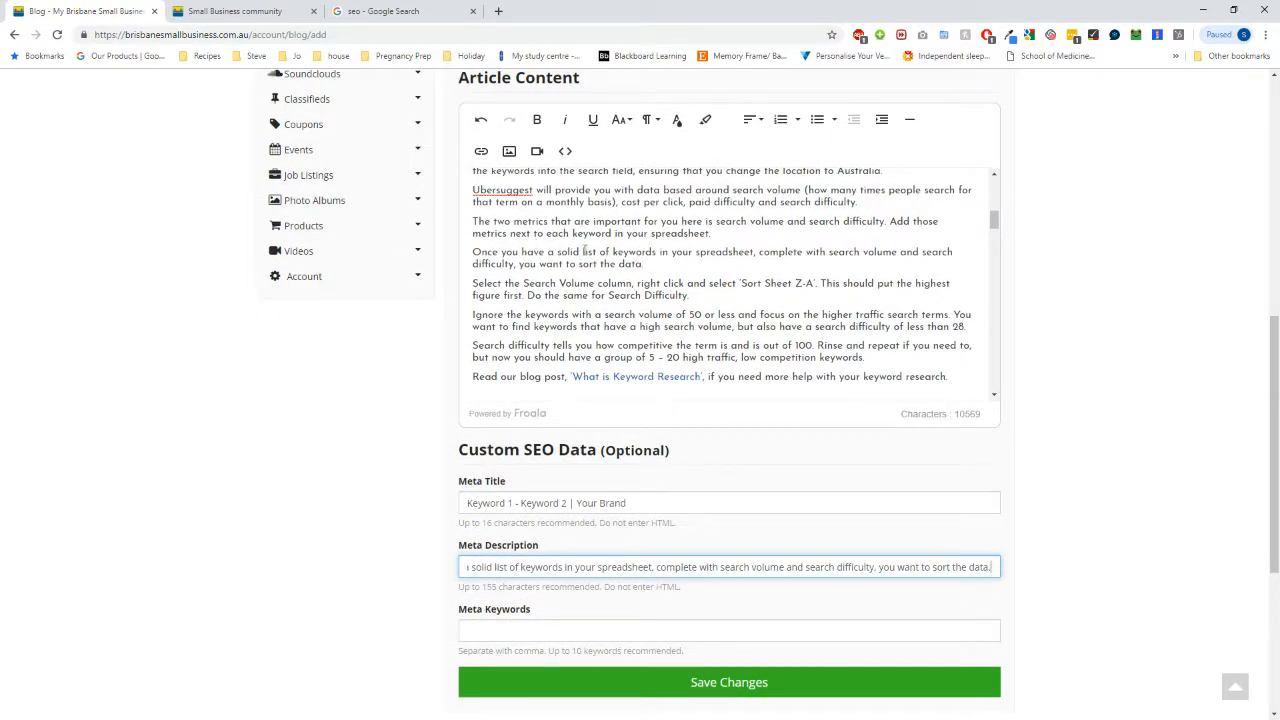
pyautogui.scroll(-2, 277, 591)
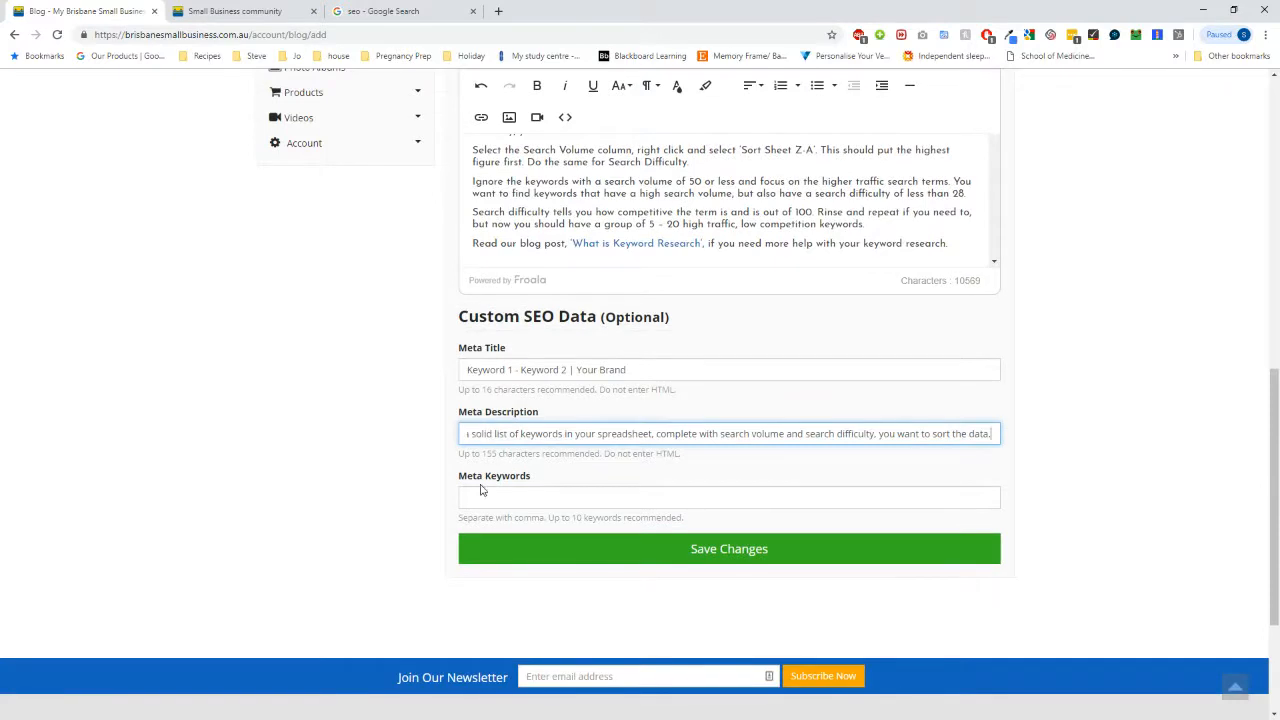
pyautogui.click(482, 491)
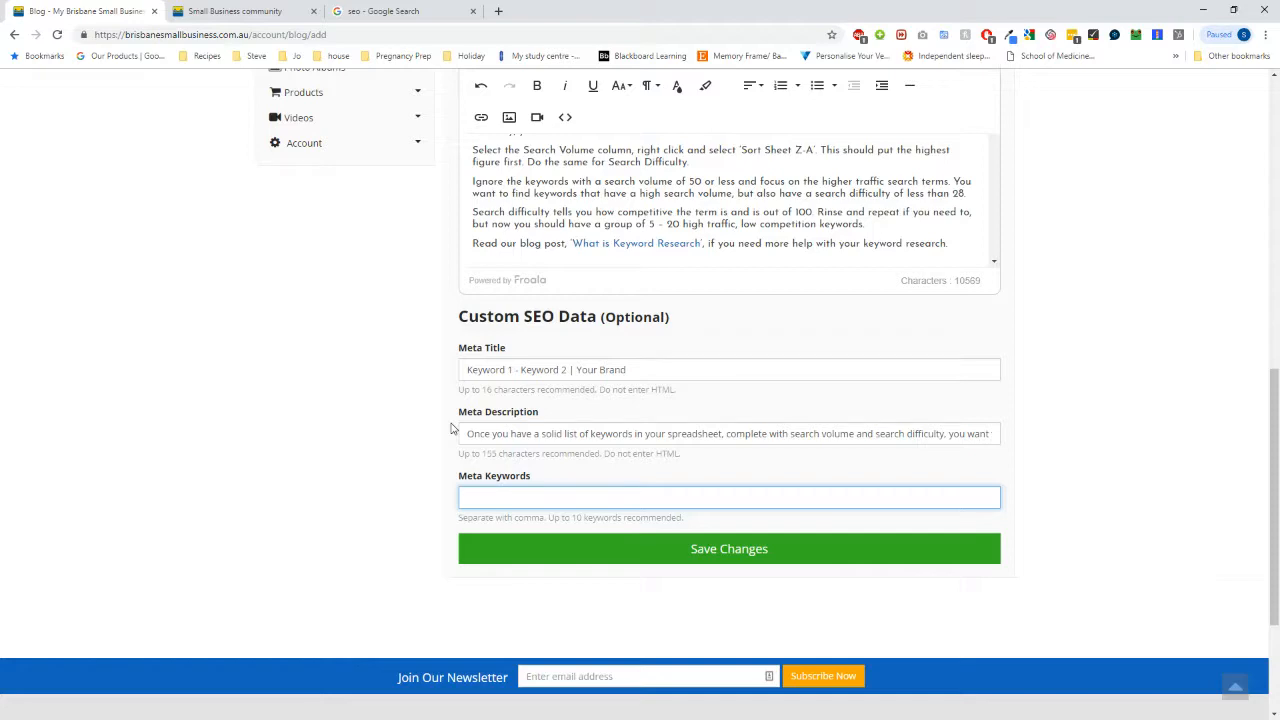
# Review the whole article form, from the article details through the content to the Custom SEO Data section.
pyautogui.scroll(-2, 1066, 449)
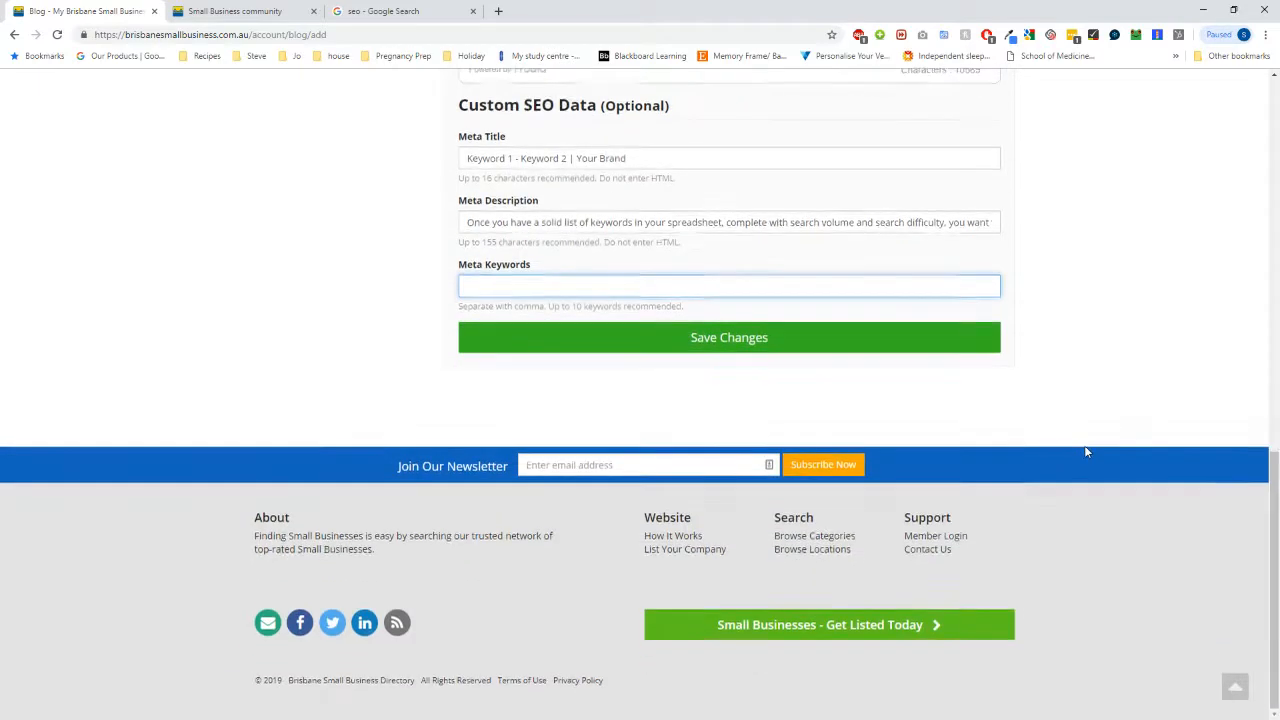
pyautogui.scroll(7, 1087, 437)
pyautogui.scroll(2, 1087, 437)
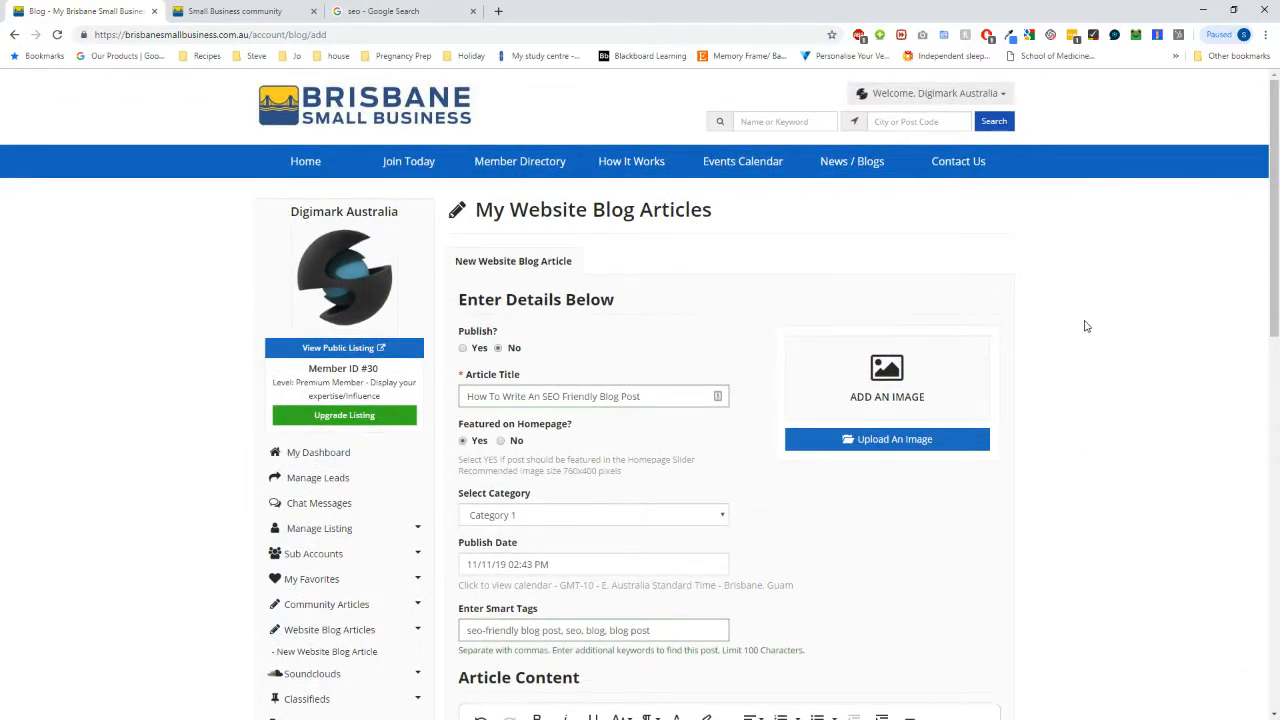
pyautogui.scroll(-4, 975, 205)
pyautogui.scroll(4, 1023, 291)
pyautogui.scroll(-13, 889, 294)
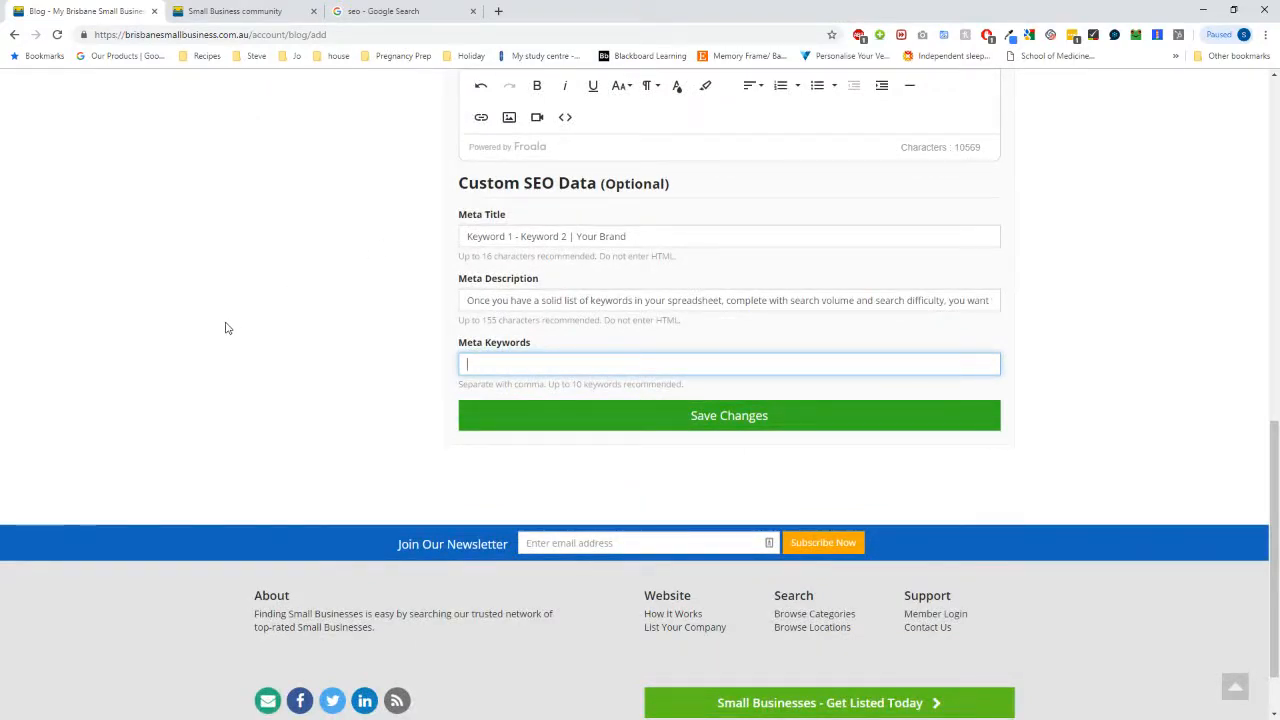
pyautogui.scroll(10, 225, 328)
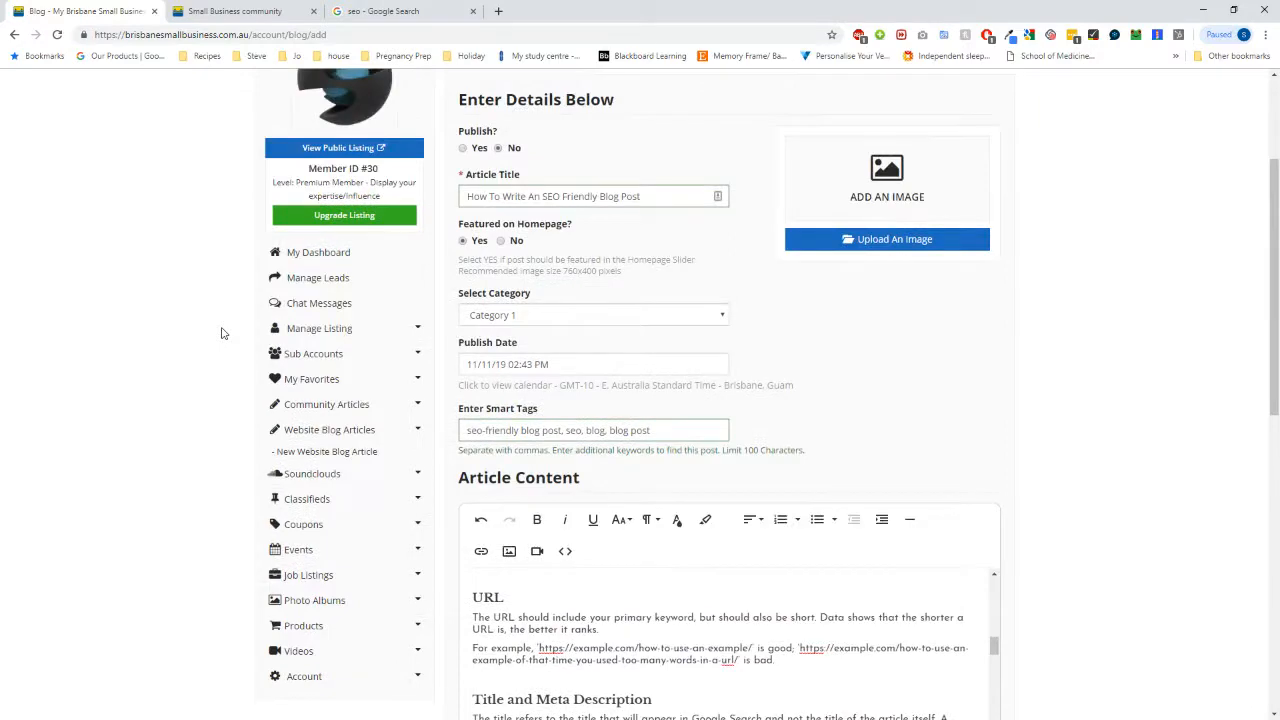
pyautogui.scroll(2, 1030, 336)
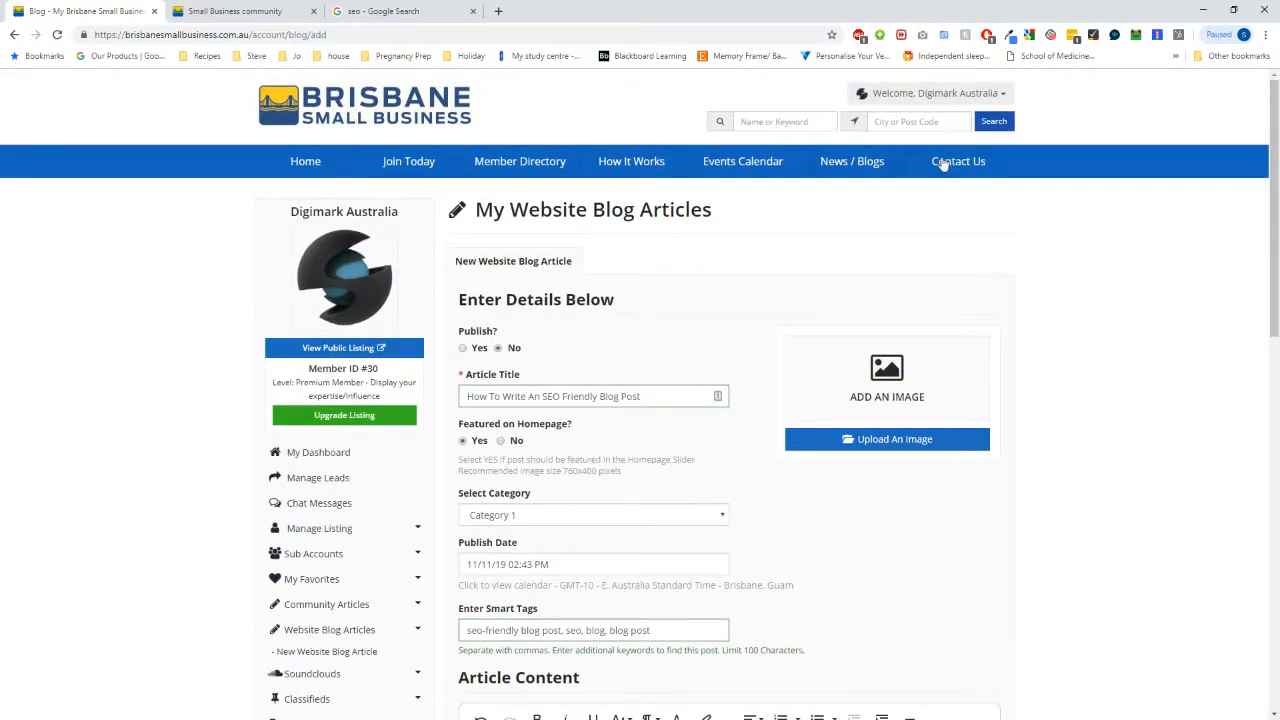
# Enter the meta keywords "Keyword Research, Optimising images, title and meta descriptions, blog post structure.".
pyautogui.scroll(-1, 1008, 400)
pyautogui.scroll(-1, 1010, 628)
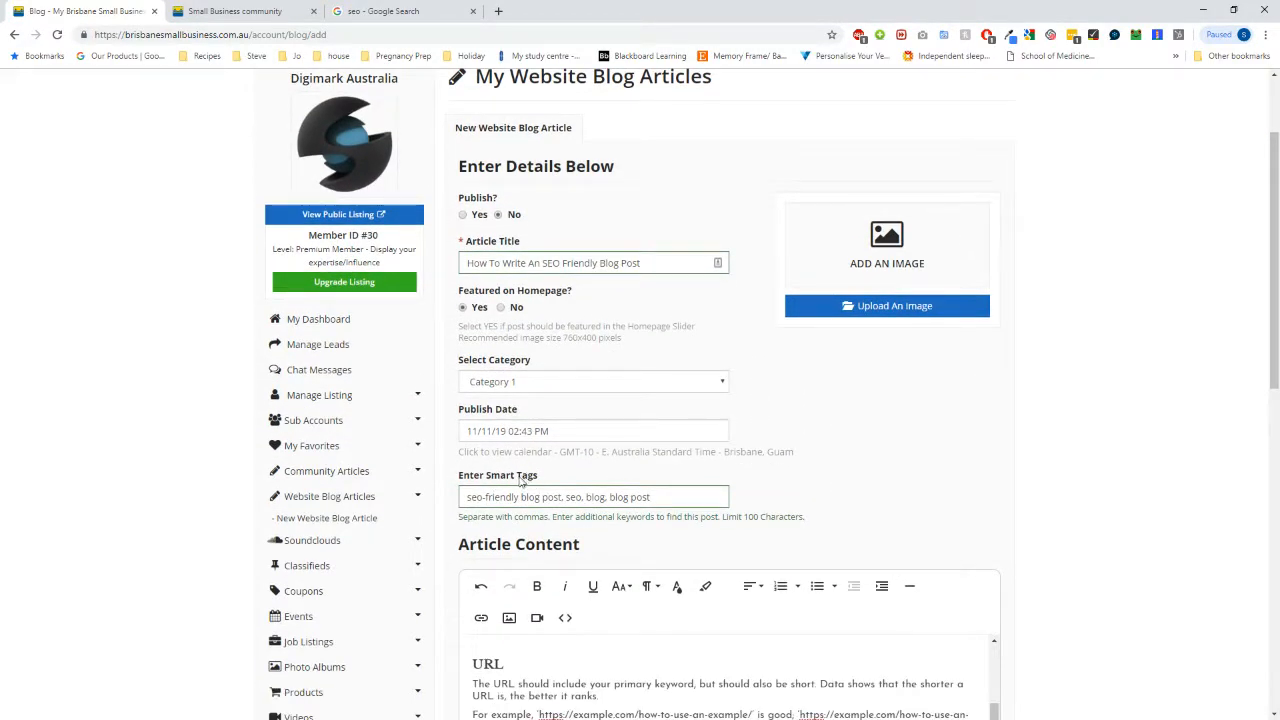
pyautogui.scroll(-3, 560, 440)
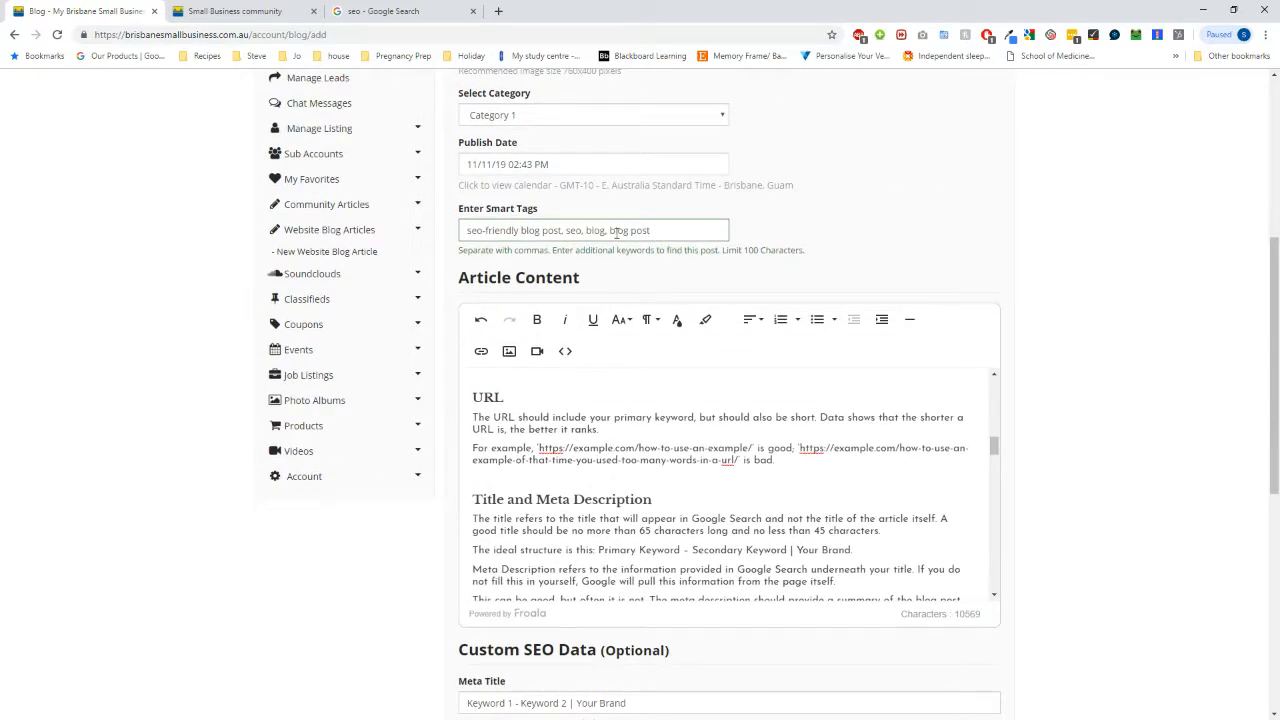
pyautogui.scroll(-4, 500, 320)
pyautogui.click(463, 365)
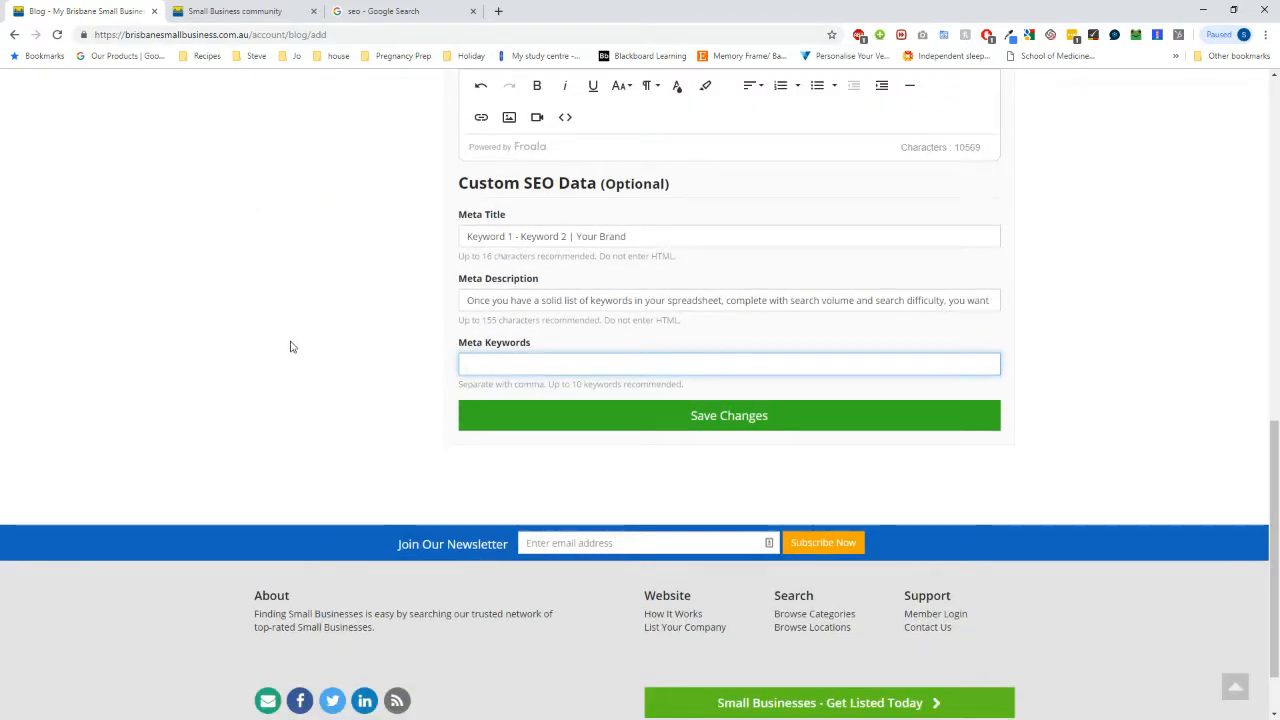
pyautogui.write('Keyword Research')
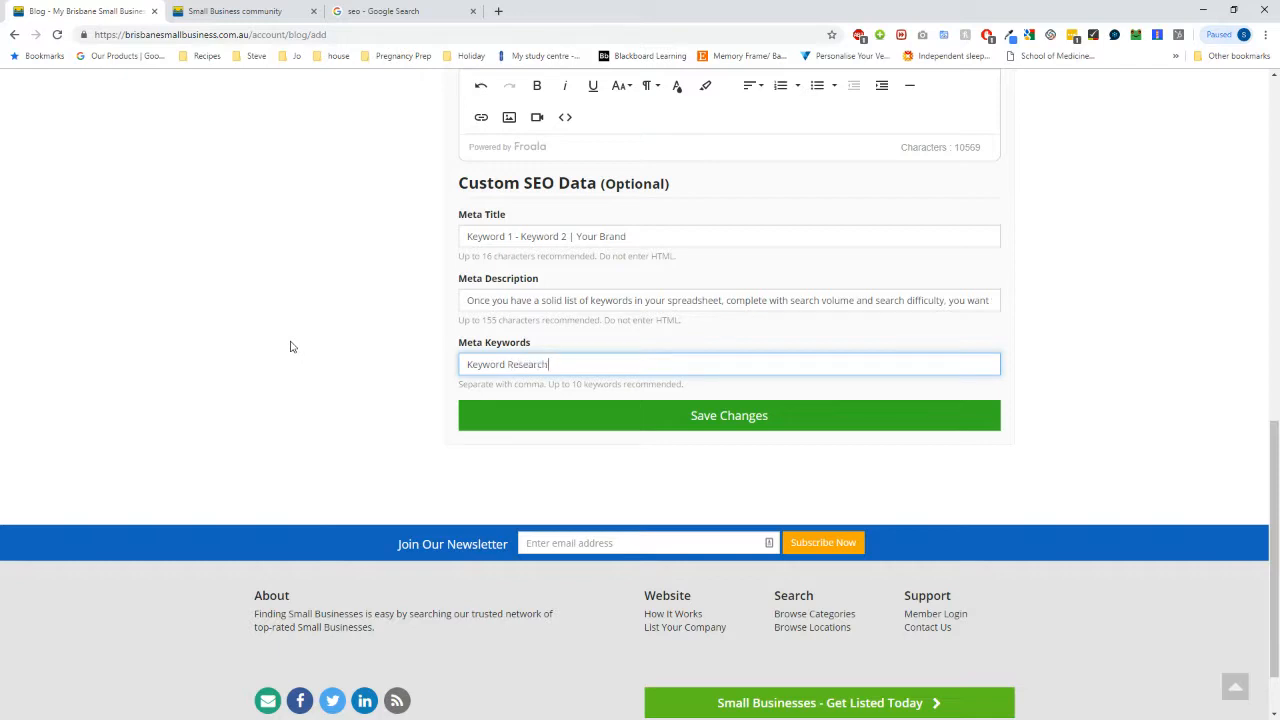
pyautogui.write(', Optimisa')
pyautogui.press('BackSpace')
pyautogui.write('ing images,')
pyautogui.scroll(3, 314, 329)
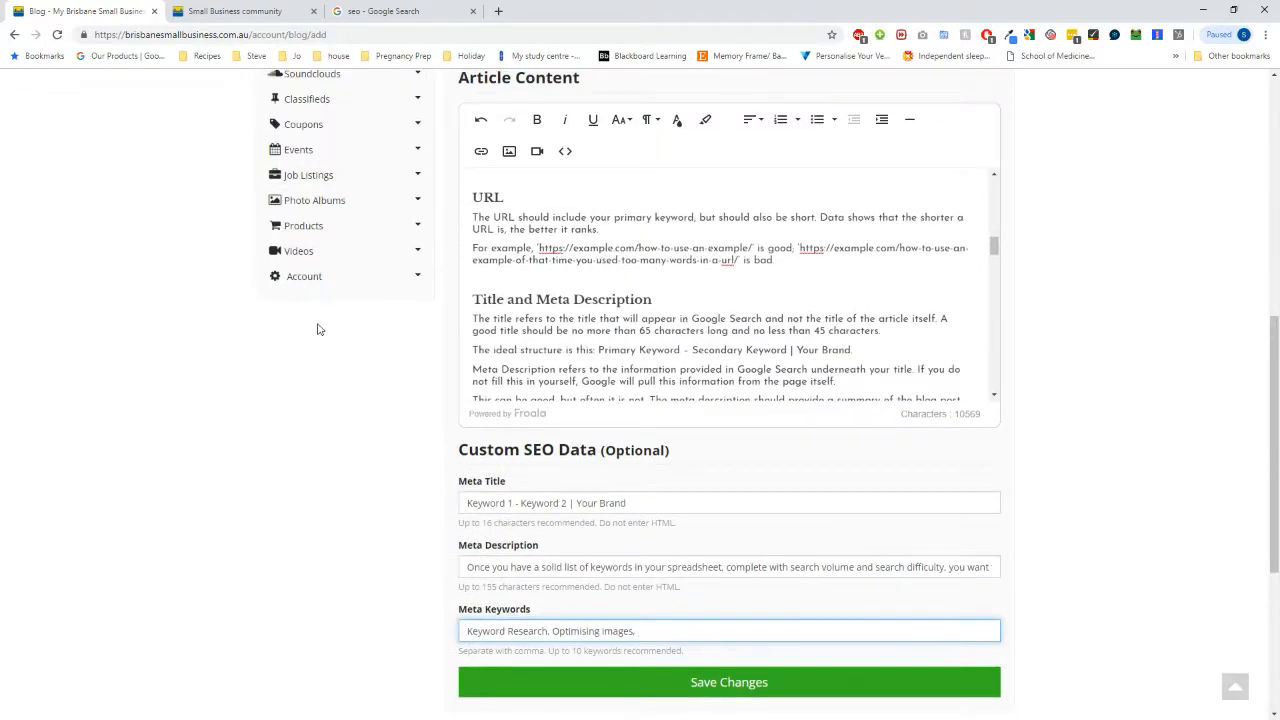
pyautogui.write('s, title and meta descriptions, blog post sc')
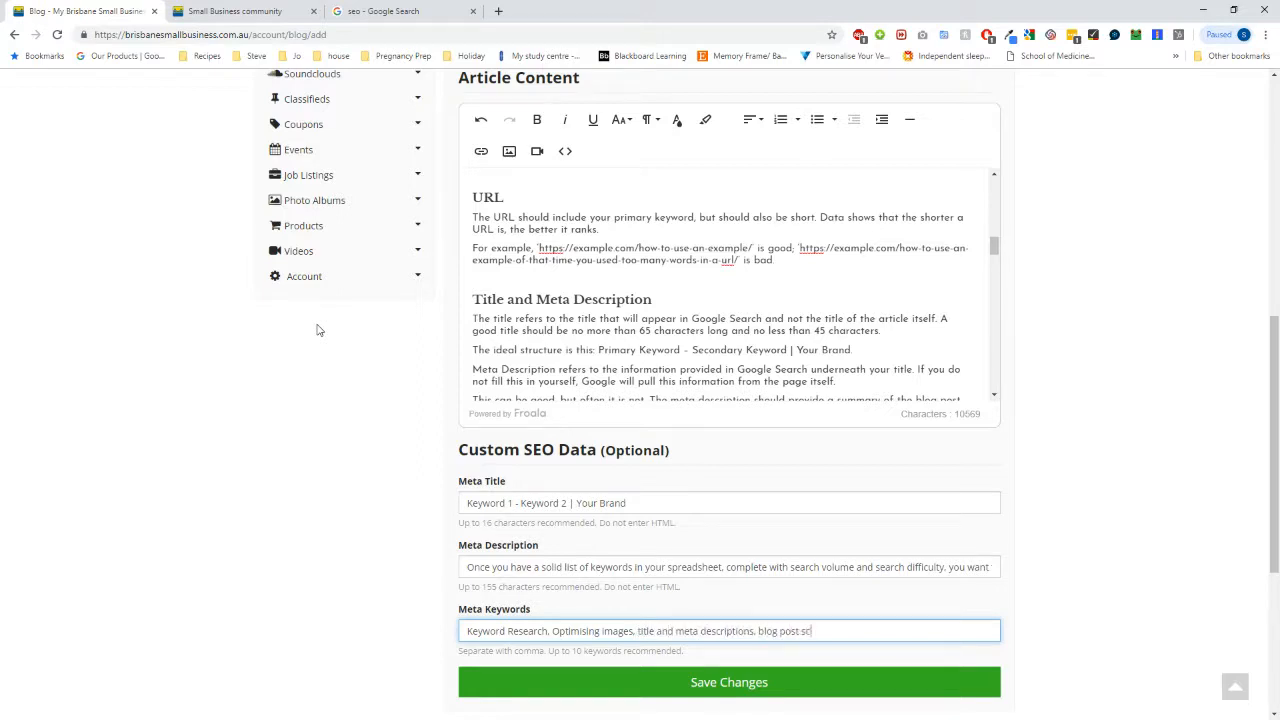
pyautogui.press('BackSpace')
pyautogui.write('tructure.')
# Check the completed meta fields against the article title, smart tags and article content.
pyautogui.scroll(-2, 974, 631)
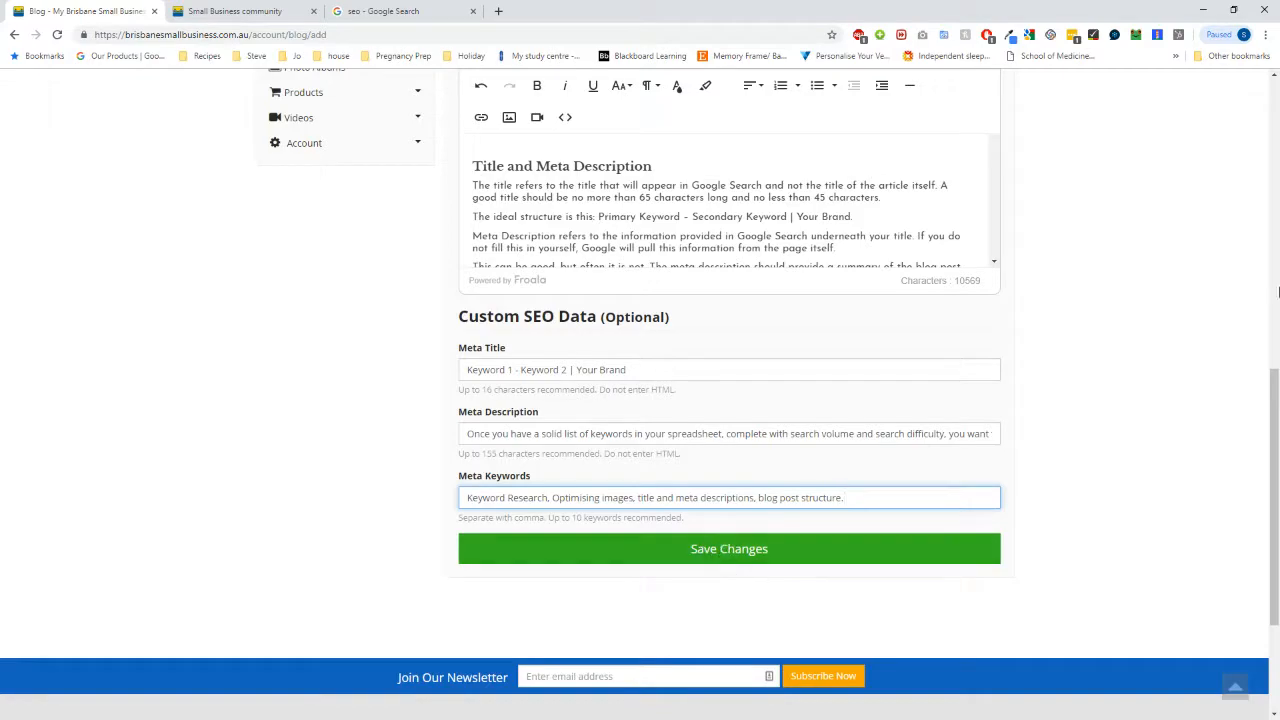
pyautogui.scroll(7, 1075, 583)
pyautogui.scroll(-9, 1080, 490)
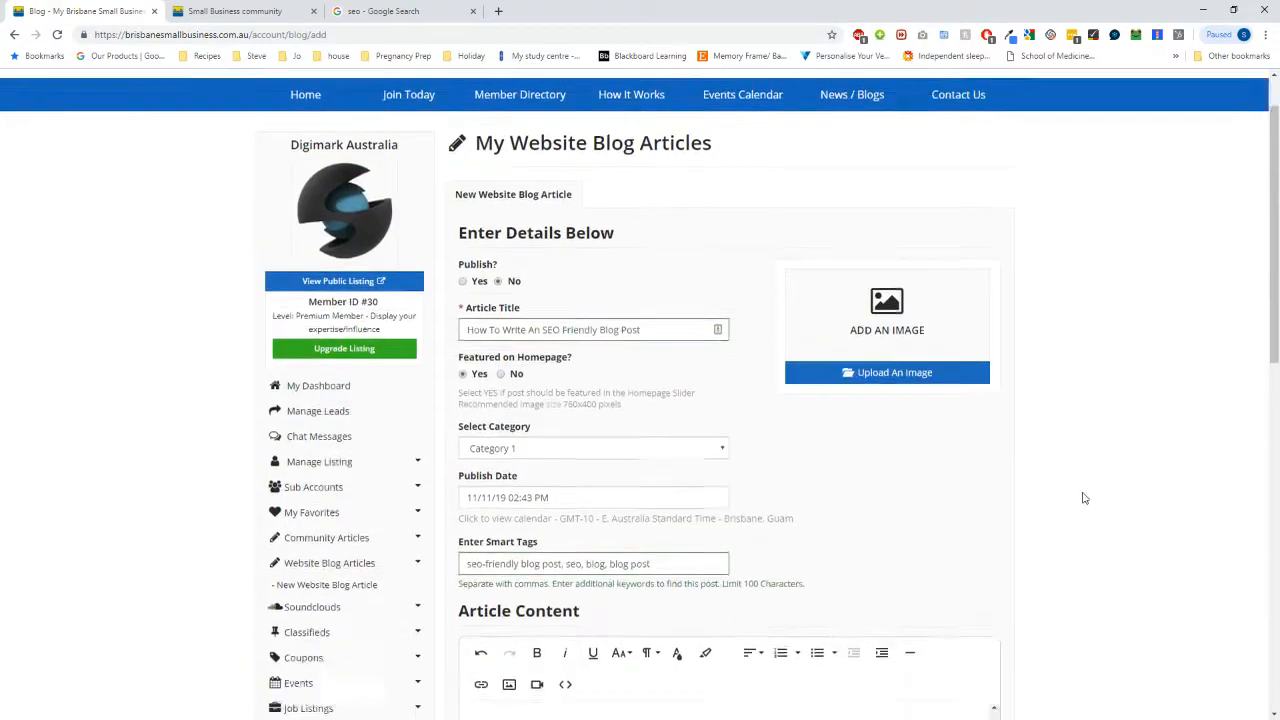
pyautogui.scroll(4, 1003, 489)
pyautogui.scroll(5, 911, 411)
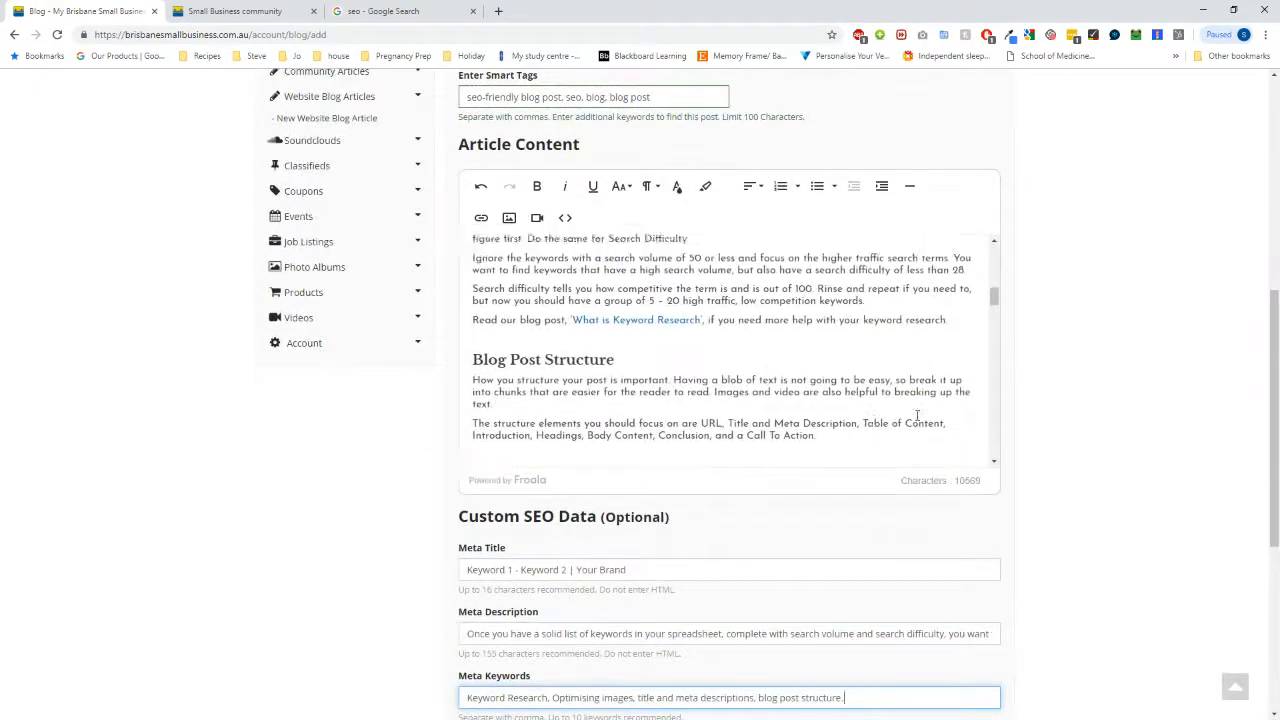
pyautogui.scroll(3, 1085, 470)
pyautogui.scroll(2, 1084, 467)
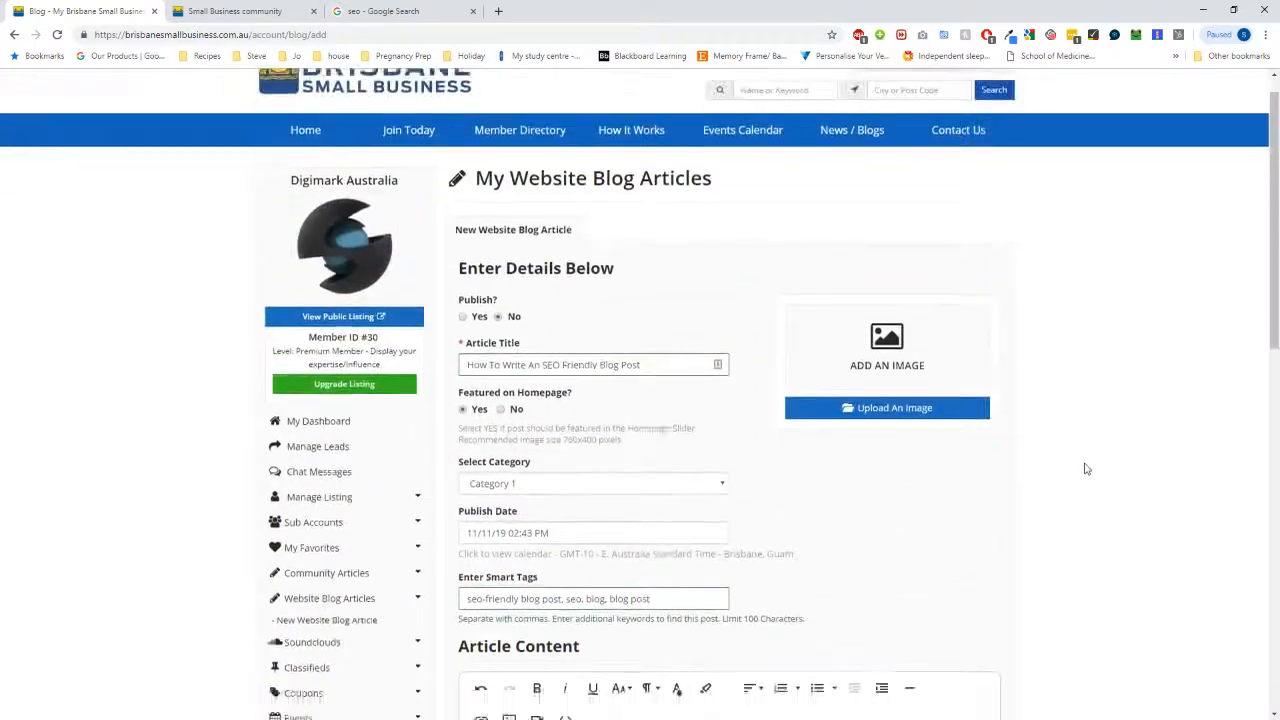
pyautogui.scroll(-6, 1086, 466)
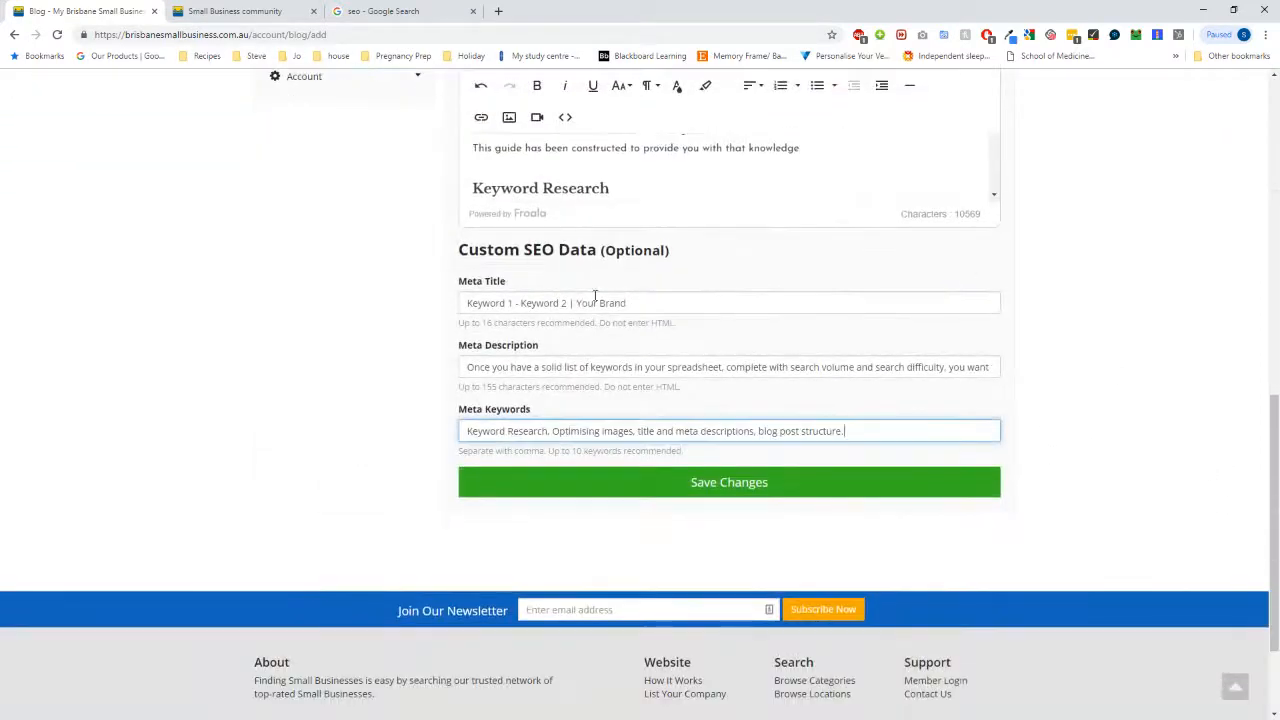
# Replace the meta title with the copied article title "How To Write An SEO Friendly Blog Post" followed by "| Digimark".
pyautogui.scroll(5, 1081, 392)
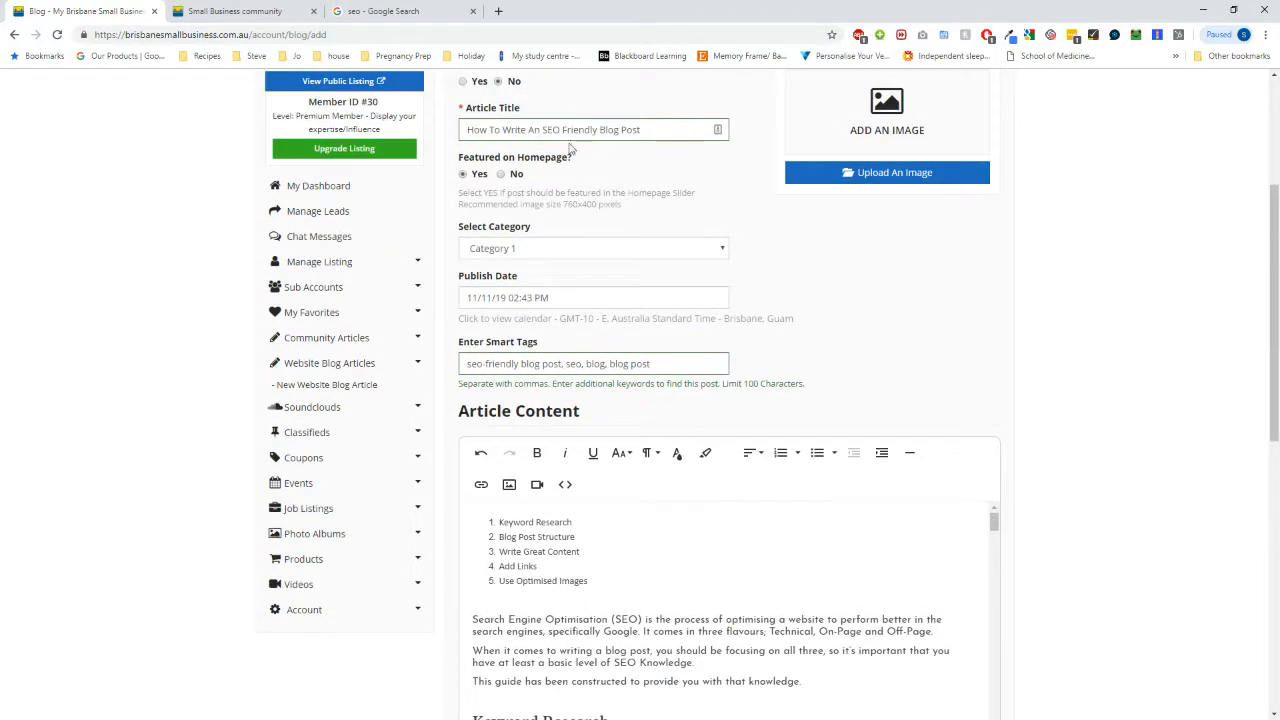
pyautogui.tripleClick(573, 130)
pyautogui.hotkey('ctrl', 'c')
pyautogui.scroll(-3, 760, 260)
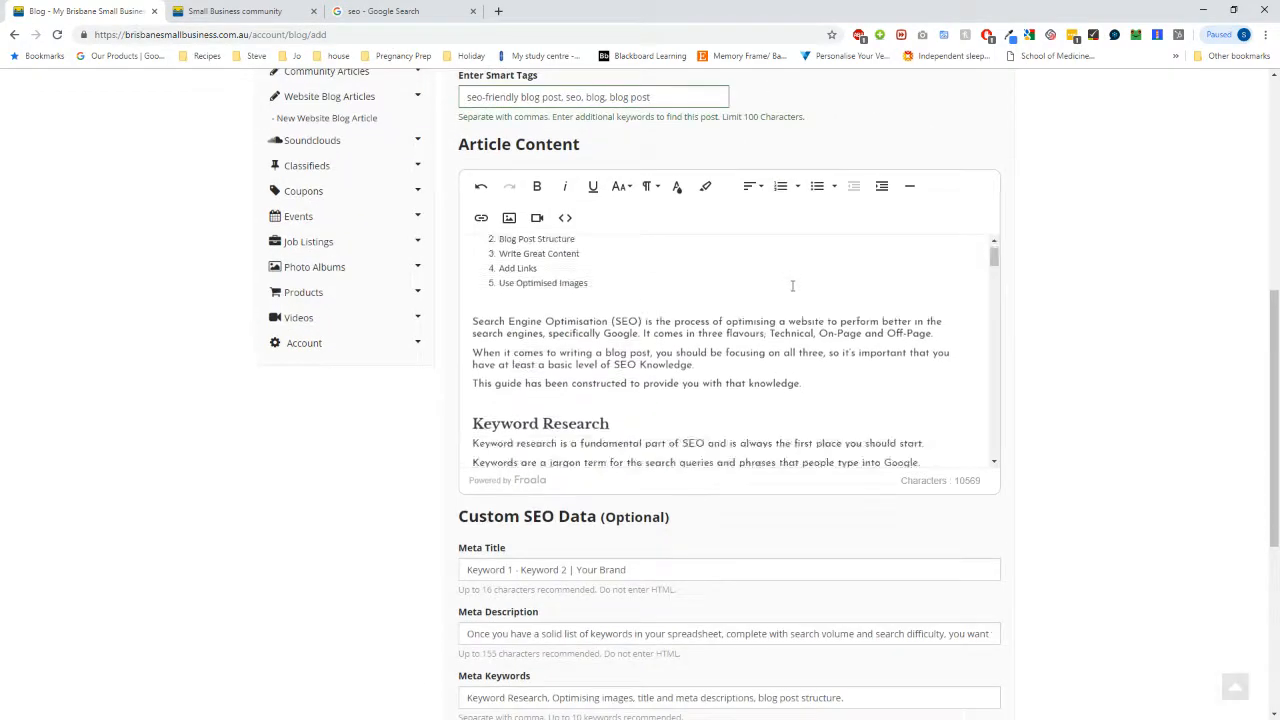
pyautogui.scroll(-5, 791, 283)
pyautogui.click(581, 572)
pyautogui.tripleClick(581, 572)
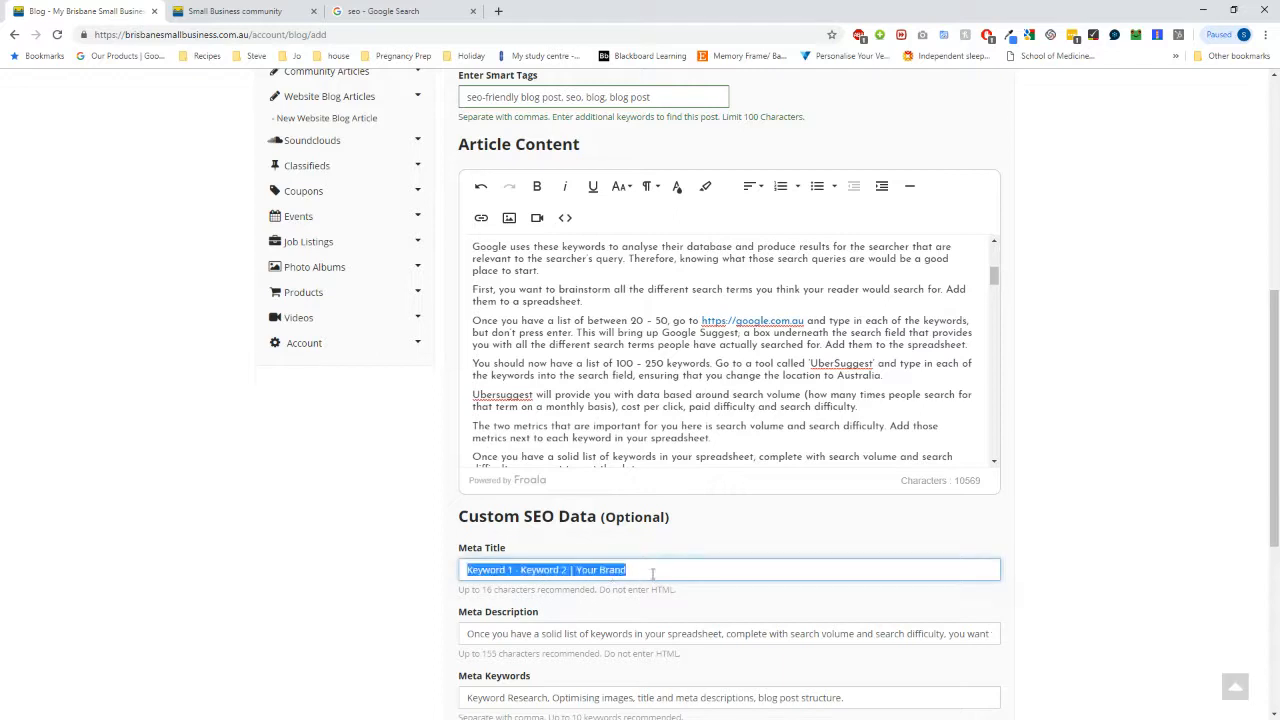
pyautogui.hotkey('ctrl', 'v')
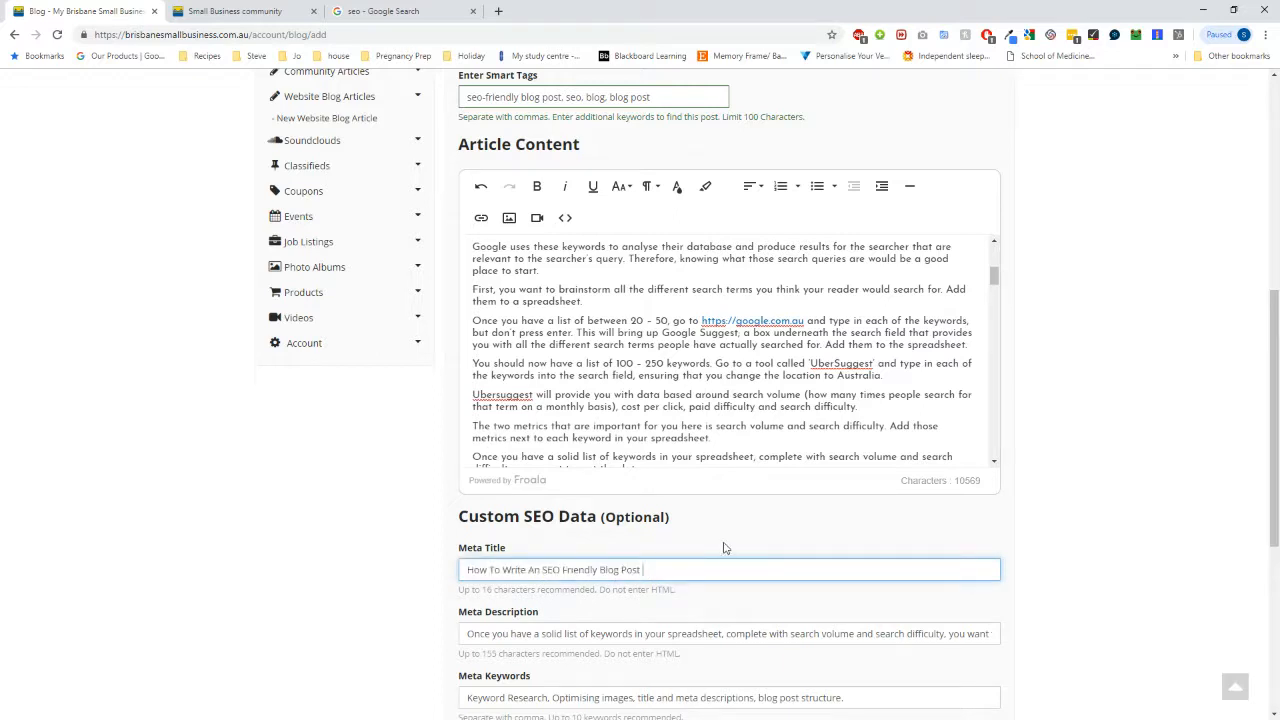
pyautogui.write('| Digimark')
# Copy the meta title, search the web for "word count" in a new tab, and paste the title into WordCounter to check its length.
pyautogui.scroll(-2, 517, 459)
pyautogui.click(590, 500)
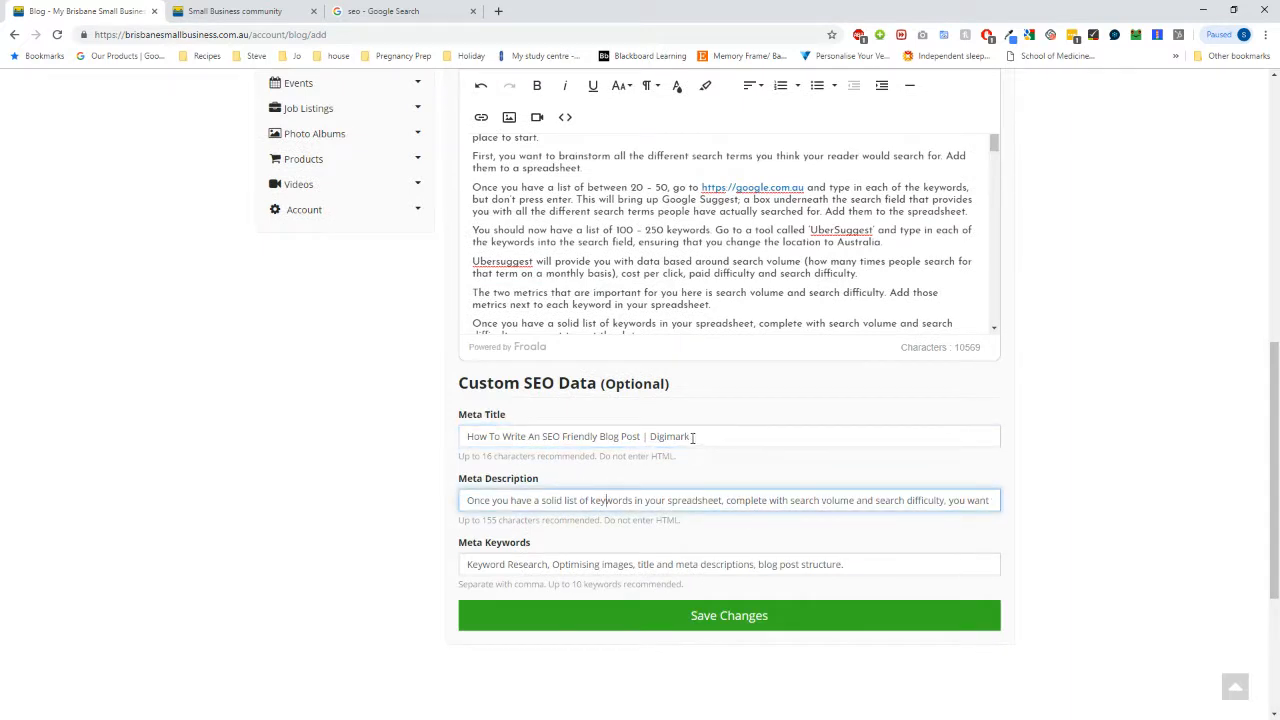
pyautogui.moveTo(692, 437); pyautogui.dragTo(356, 442)
pyautogui.hotkey('ctrl', 'c')
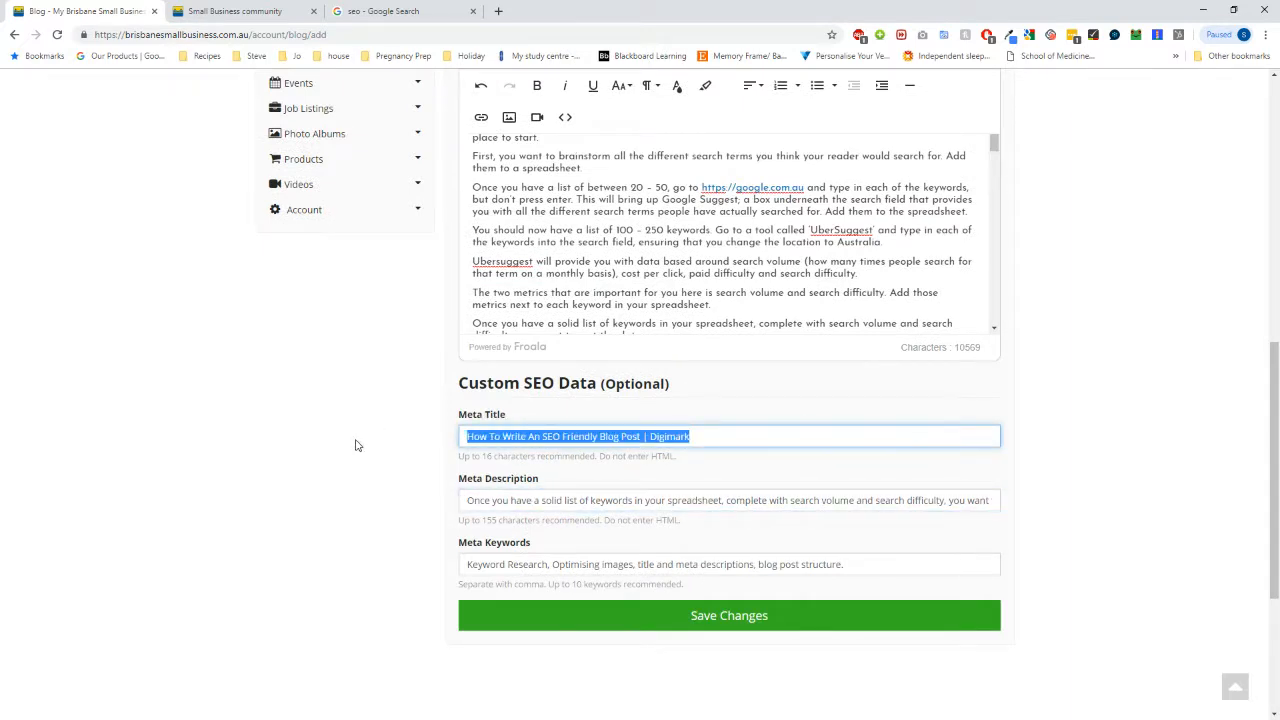
pyautogui.click(498, 11)
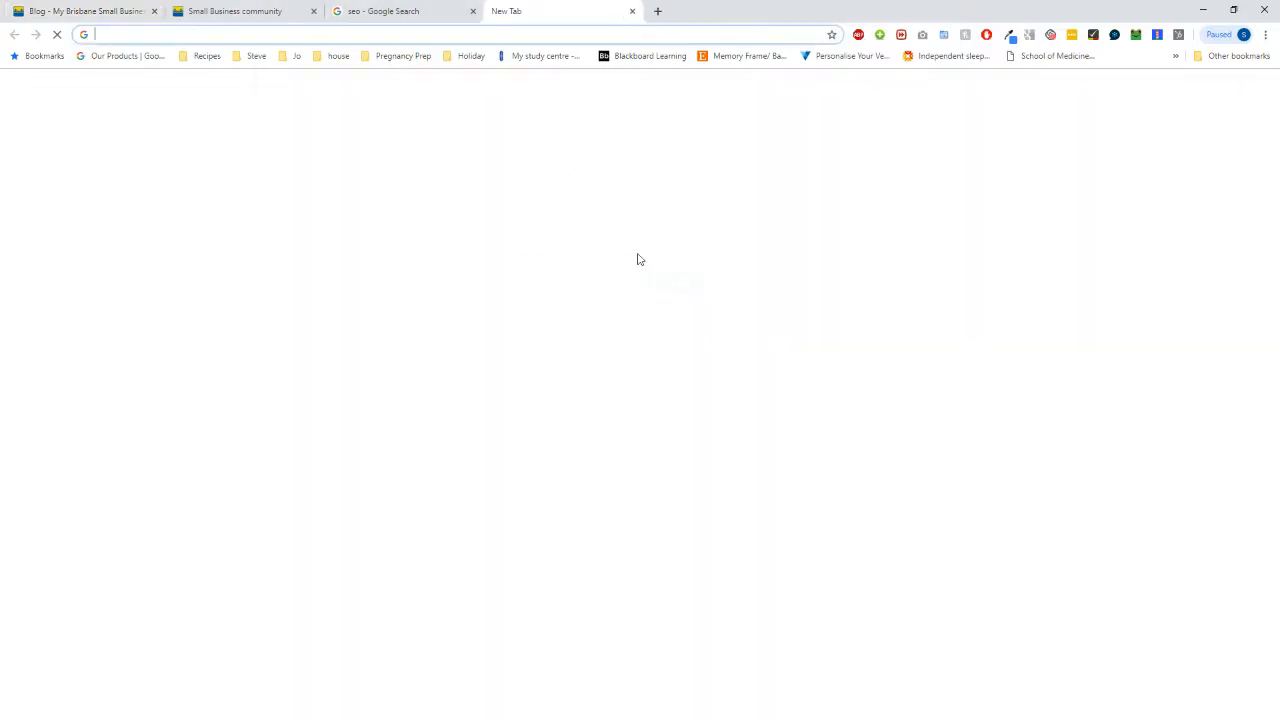
pyautogui.write('word count')
pyautogui.press('Return')
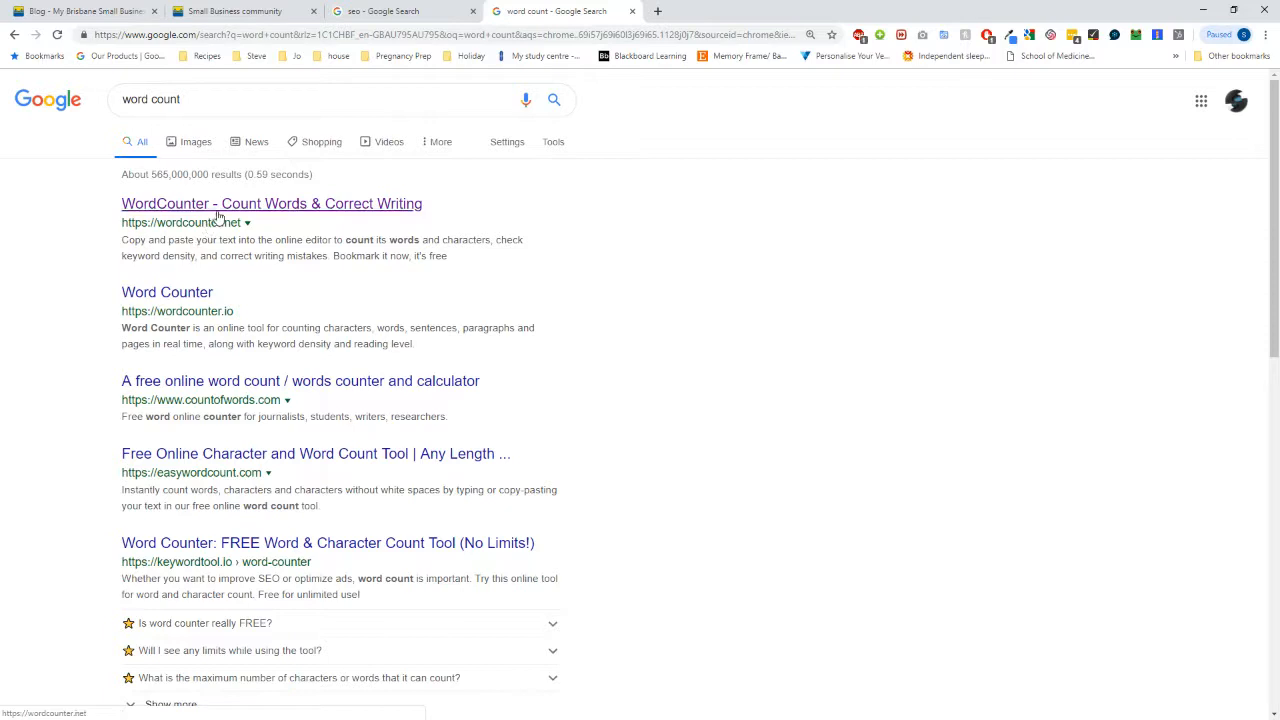
pyautogui.click(415, 204)
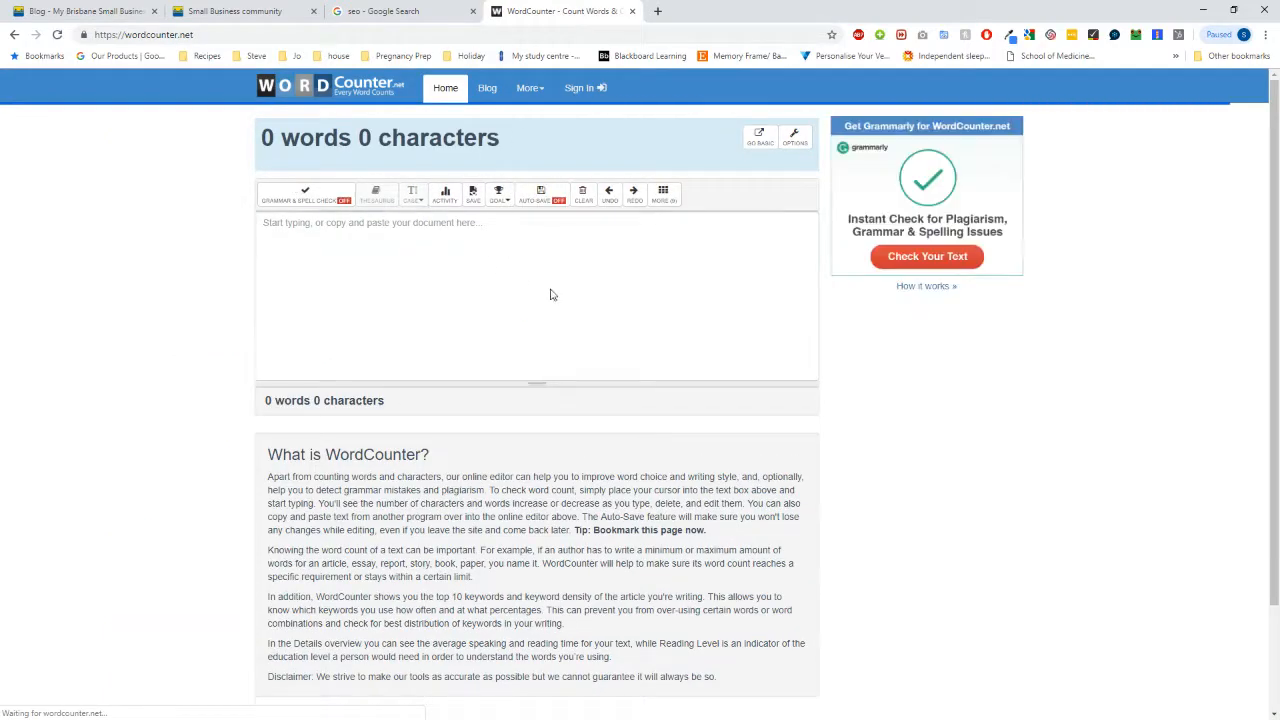
pyautogui.click(550, 272)
pyautogui.hotkey('ctrl', 'v')
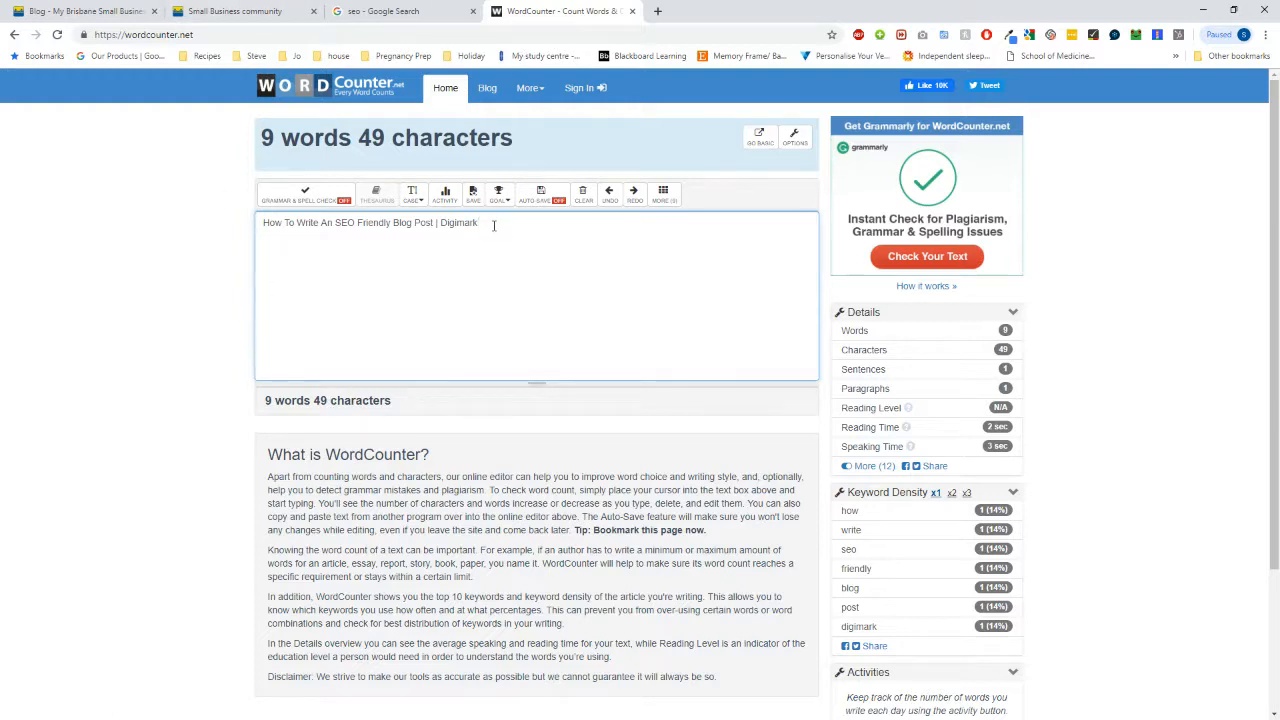
# Add "Australia" to the title in WordCounter, copy it, close the extra search tabs, and replace the meta title with the extended version.
pyautogui.write('Australia')
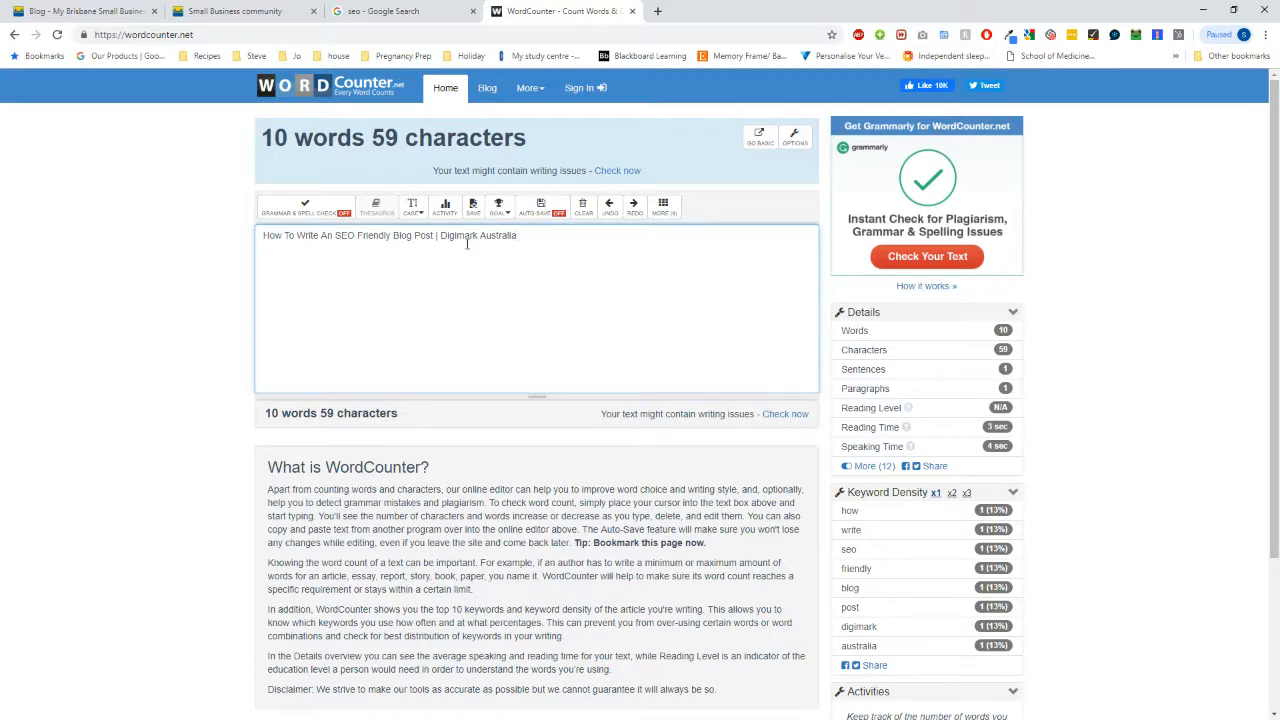
pyautogui.hotkey('ctrl', 'a')
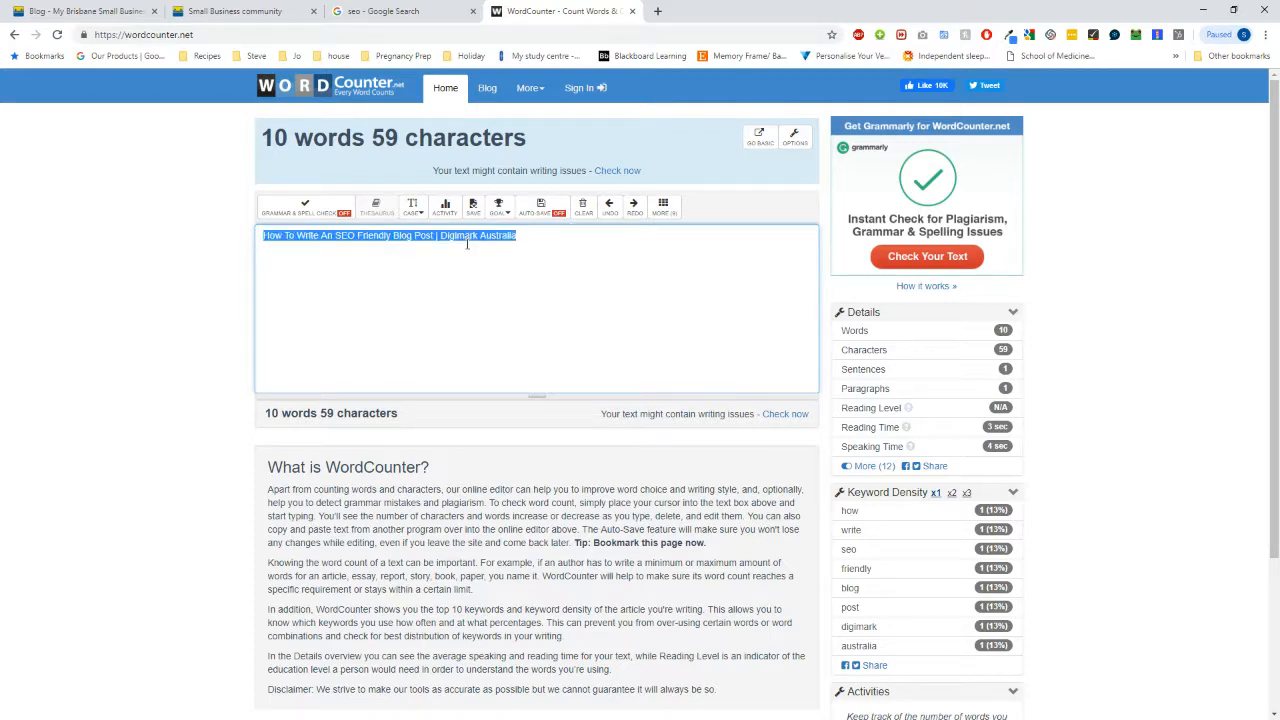
pyautogui.click(632, 10)
pyautogui.click(472, 11)
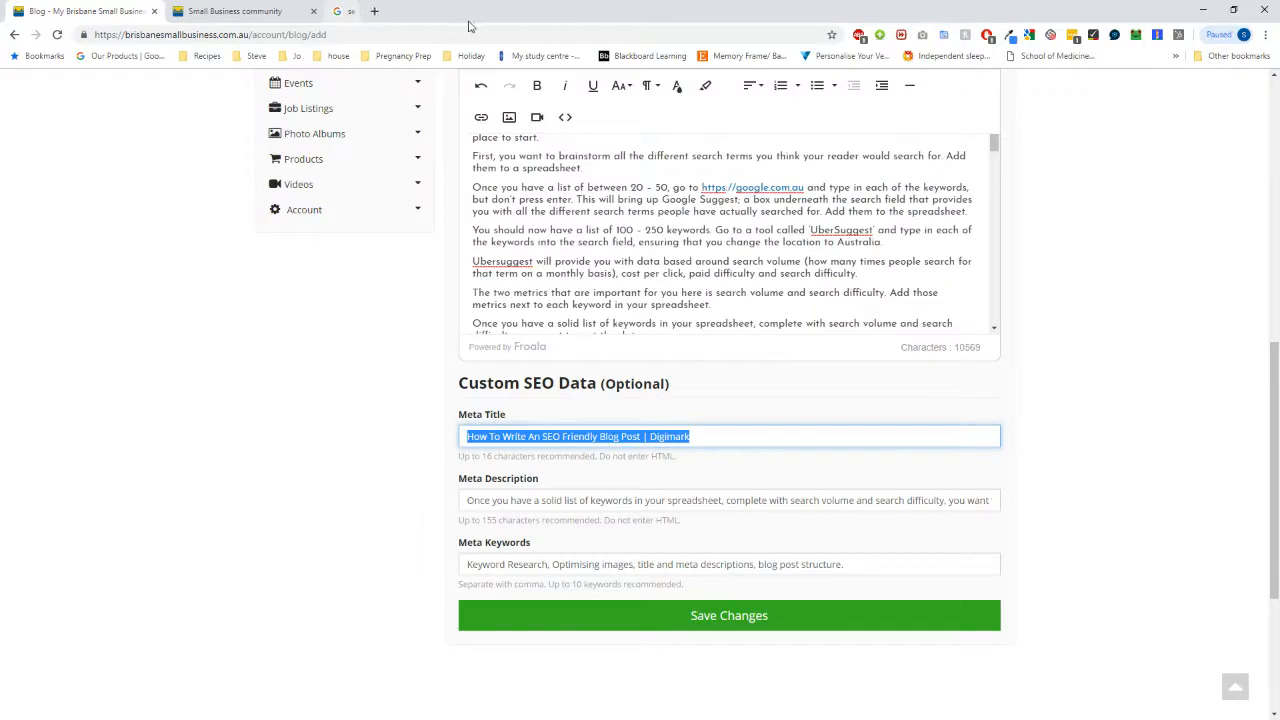
pyautogui.click(727, 433)
pyautogui.tripleClick(728, 433)
pyautogui.hotkey('ctrl', 'v')
# Replace the meta description with "This article provides you with clear instructions about how you can format you blog post in a way that is optimised for Google.".
pyautogui.tripleClick(676, 502)
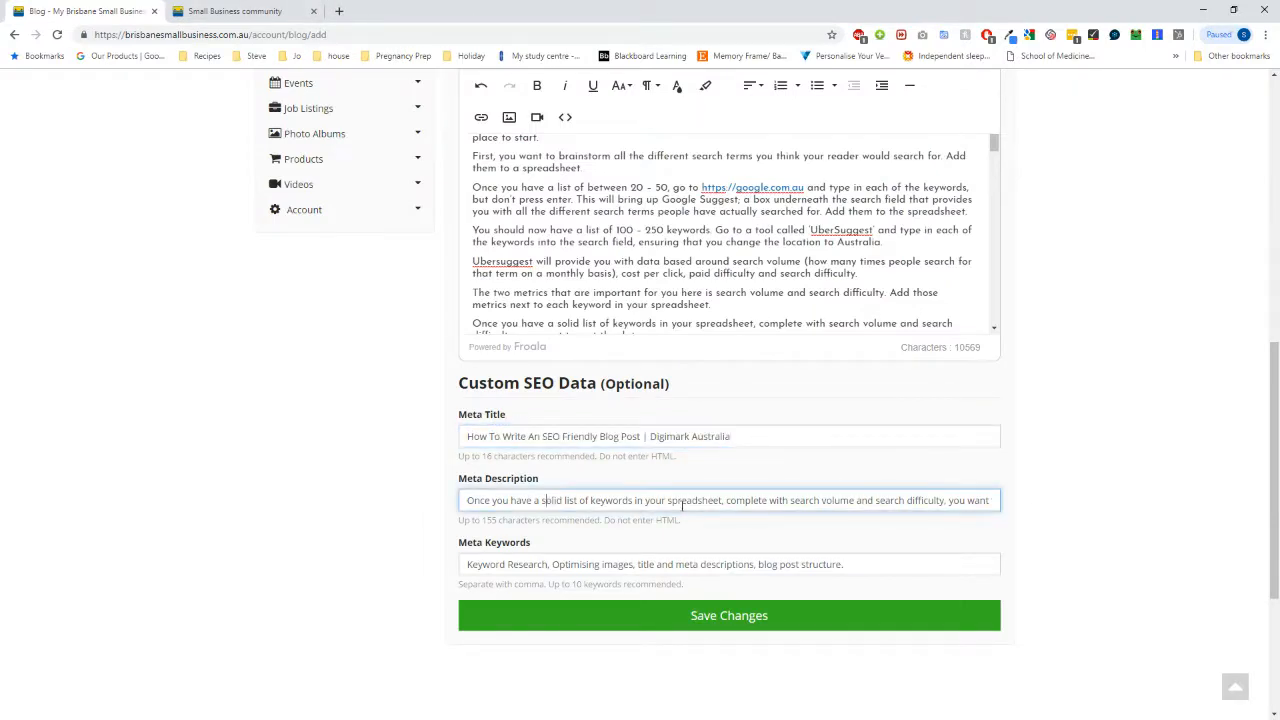
pyautogui.write('This art')
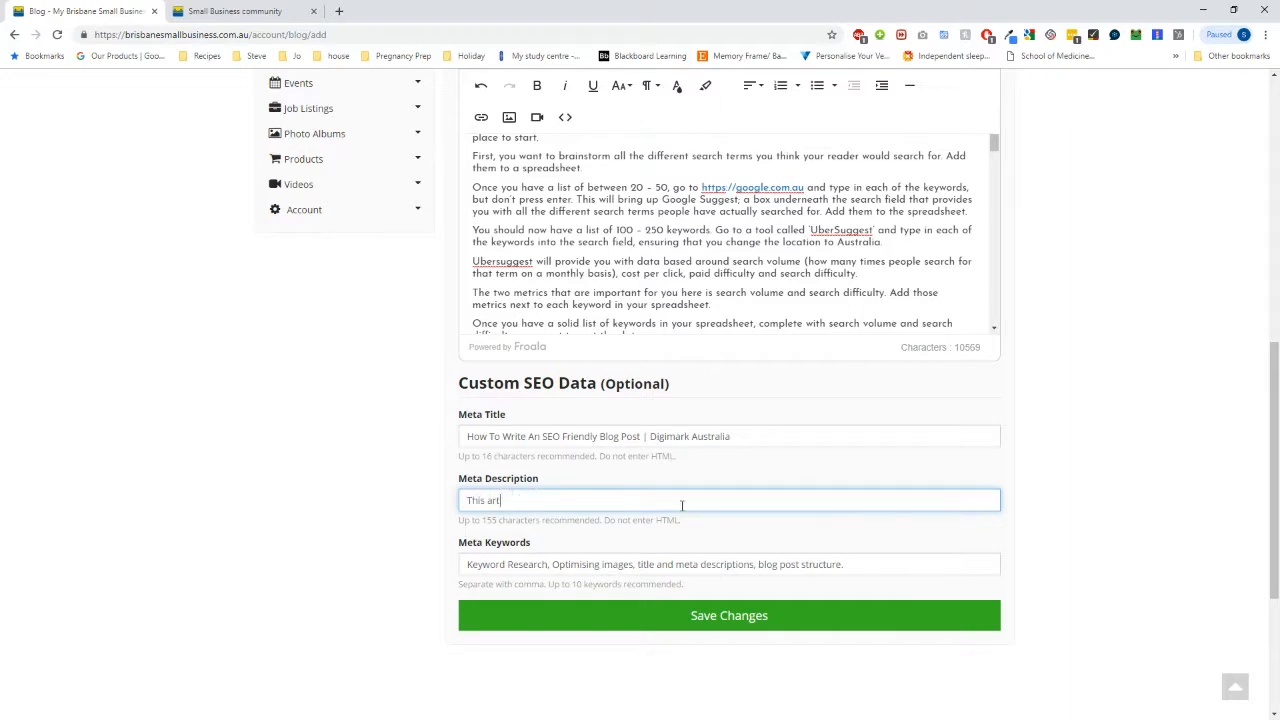
pyautogui.write('icle provides you with clear aninstructions about how')
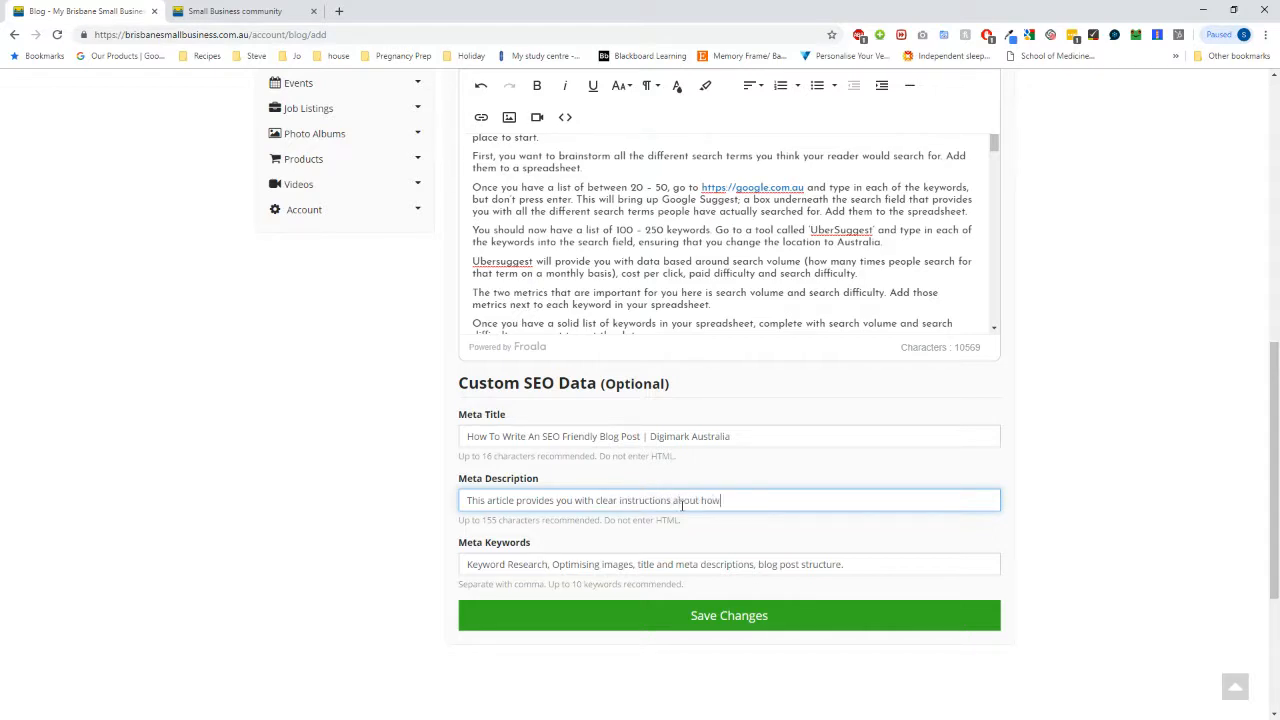
pyautogui.write(' you can format you blog post in a way that is')
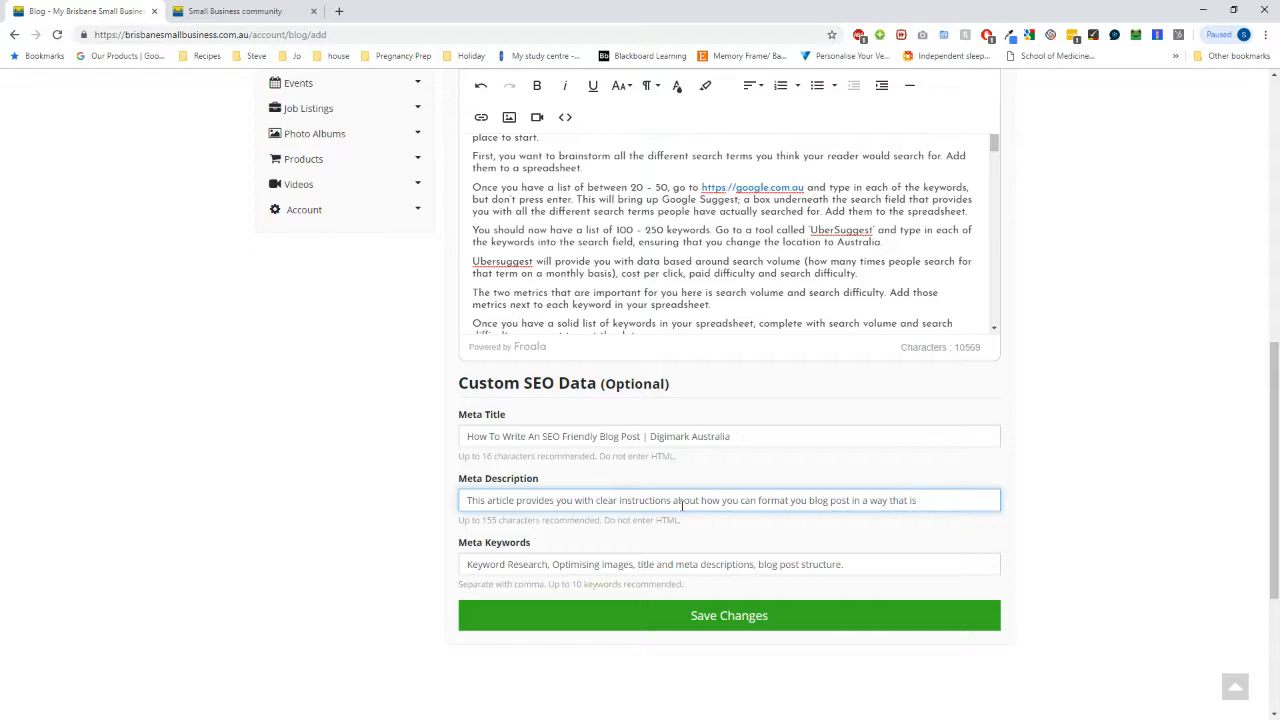
pyautogui.write('optimised for Google.')
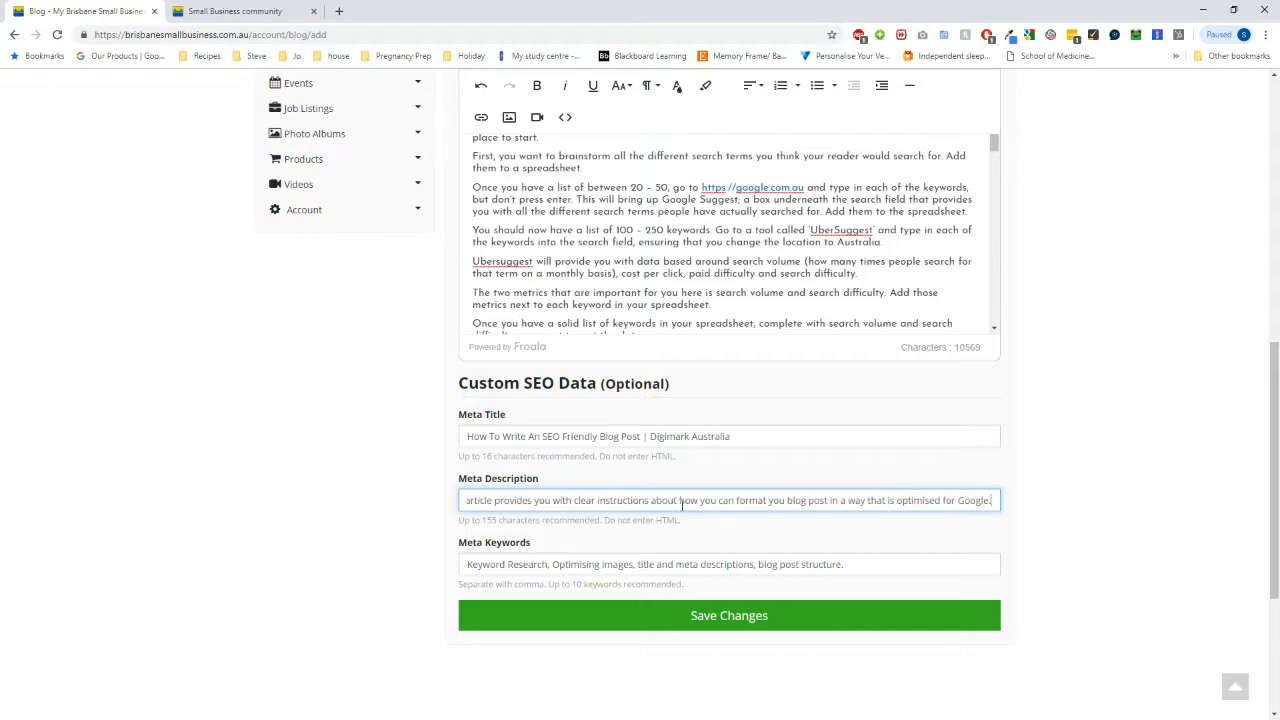
# Check the meta description's character count by pasting it over the text in WordCounter in a new tab, and return to the article form.
pyautogui.hotkey('ctrl', 'a')
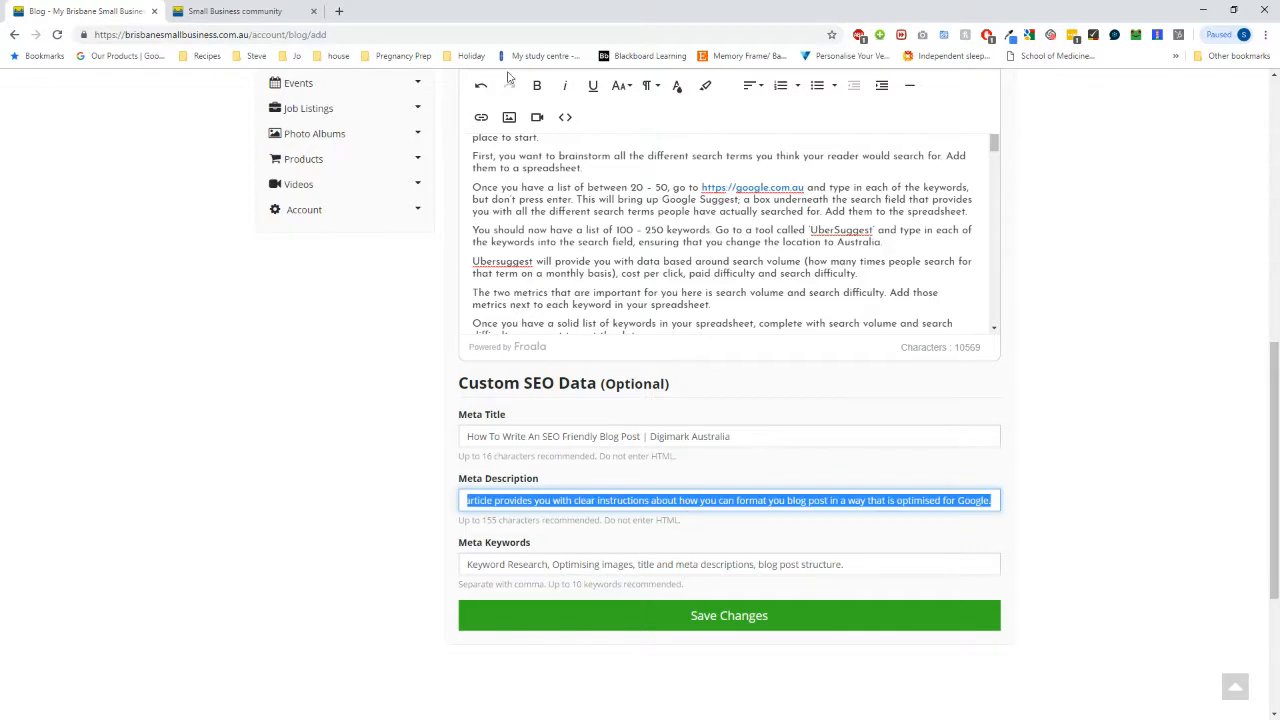
pyautogui.click(339, 11)
pyautogui.write('word count')
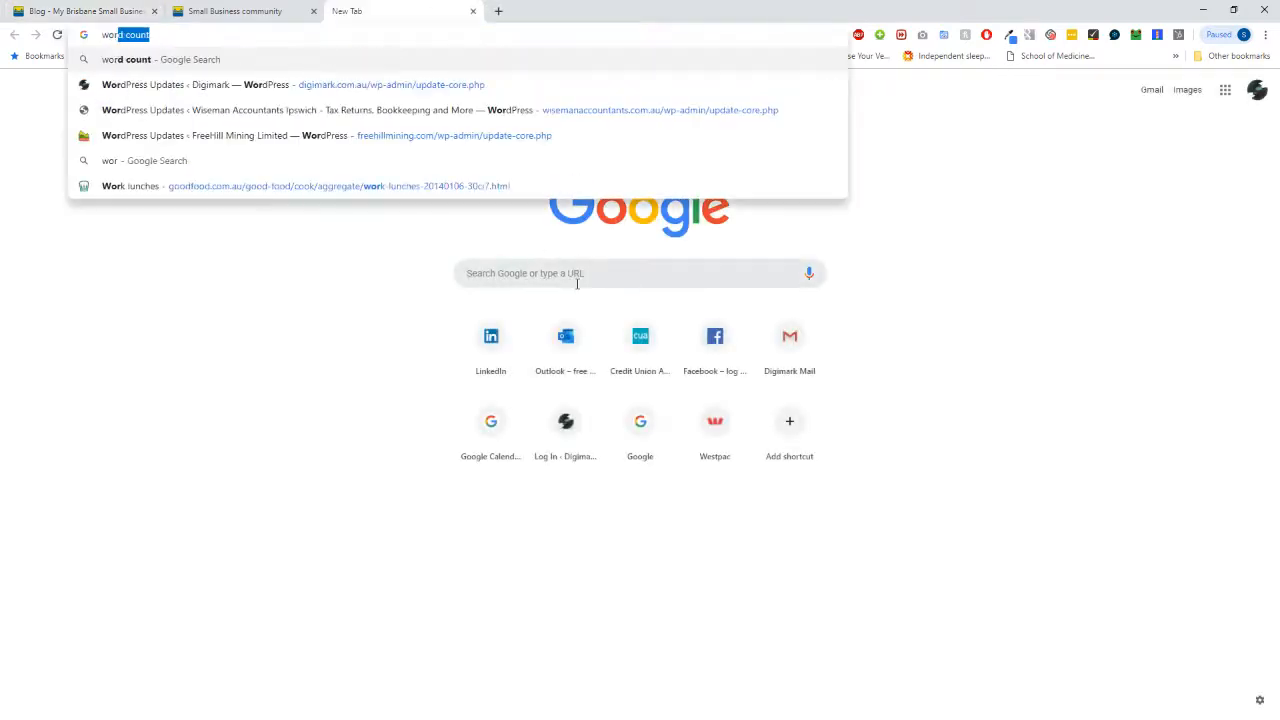
pyautogui.press('Return')
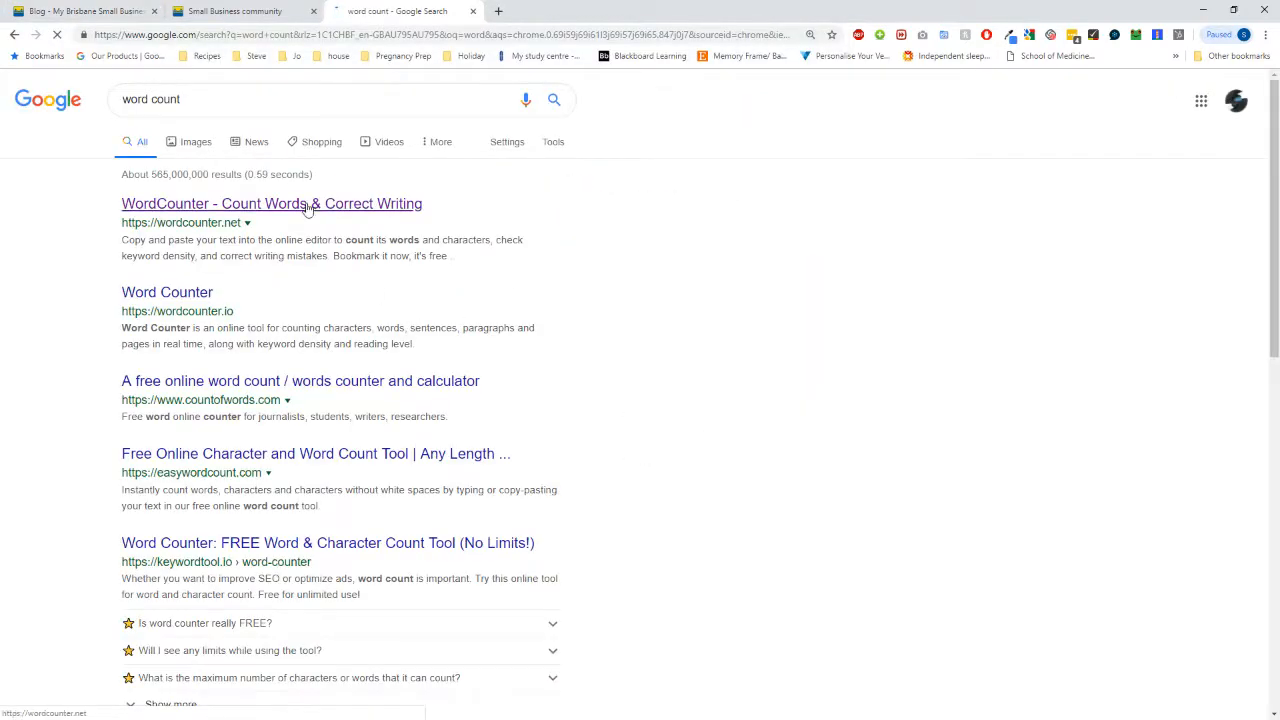
pyautogui.click(308, 203)
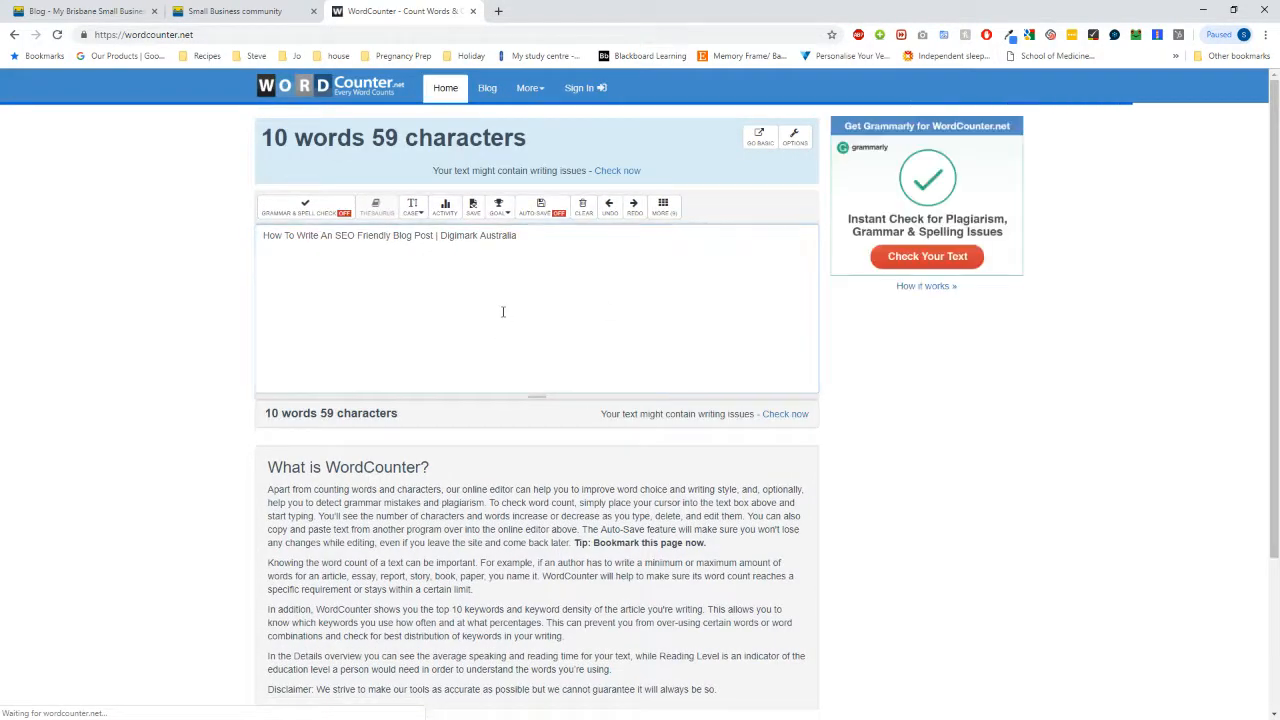
pyautogui.click(527, 245)
pyautogui.hotkey('ctrl', 'a')
pyautogui.write('This article provides you with clear instructions about how you can format you blog post in a way that is optimised for Google.')
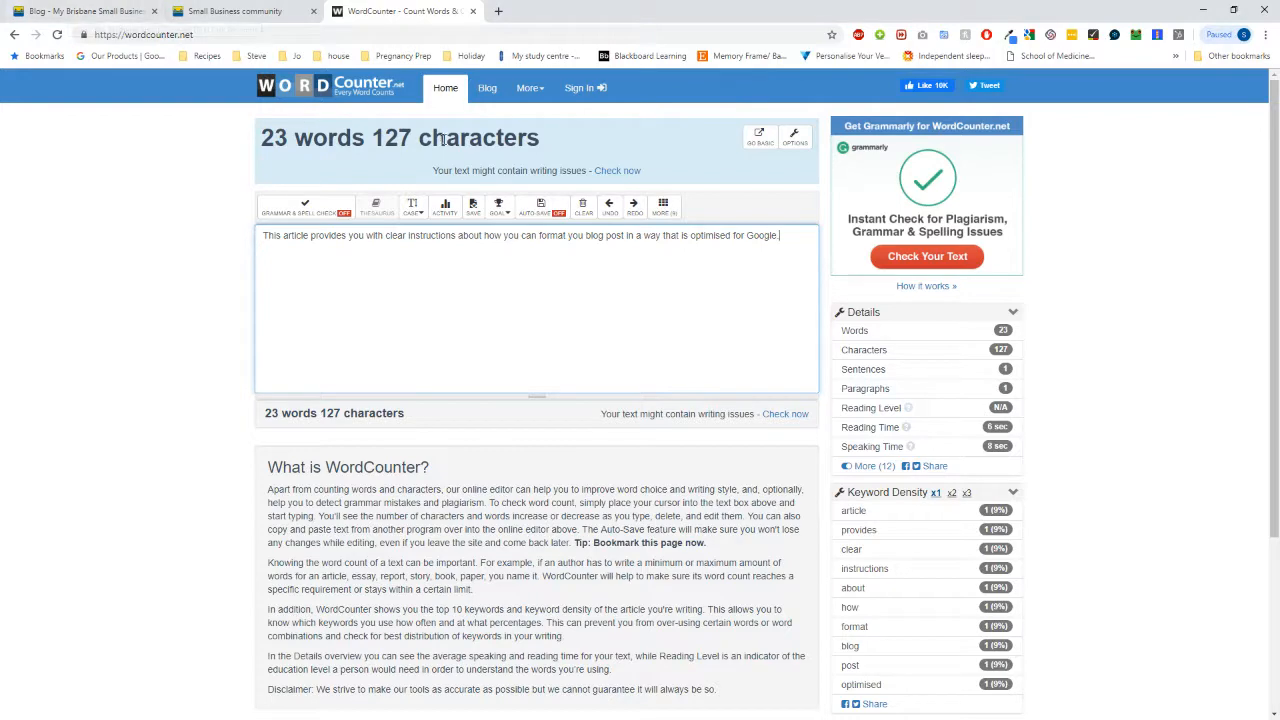
pyautogui.click(137, 9)
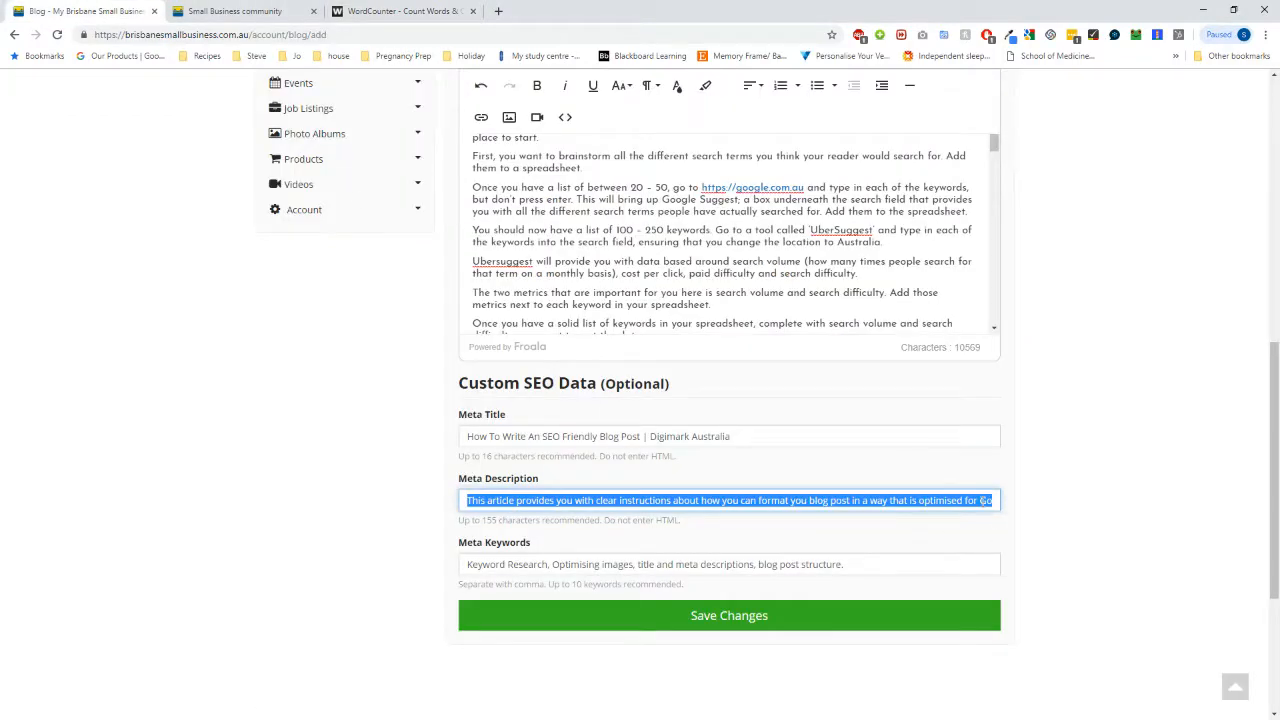
# Append "It includes" to the end of the article's meta description.
pyautogui.click(994, 508)
pyautogui.press('End')
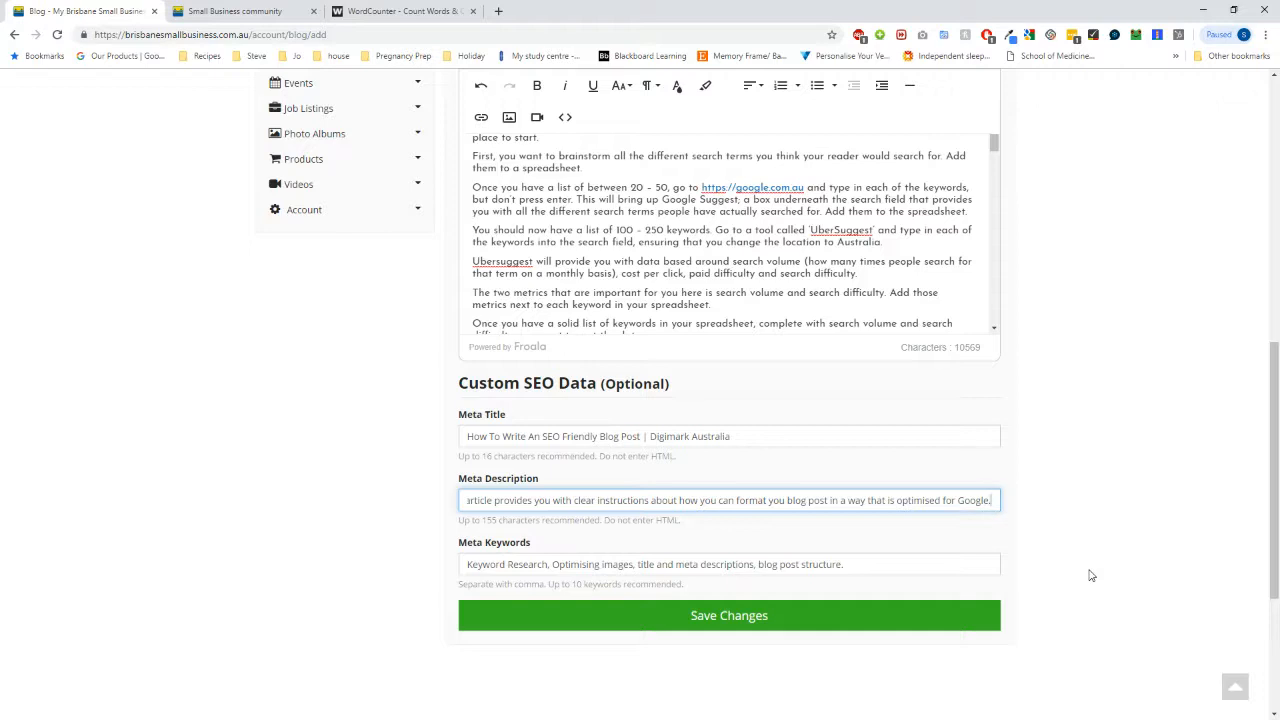
pyautogui.write('It include')
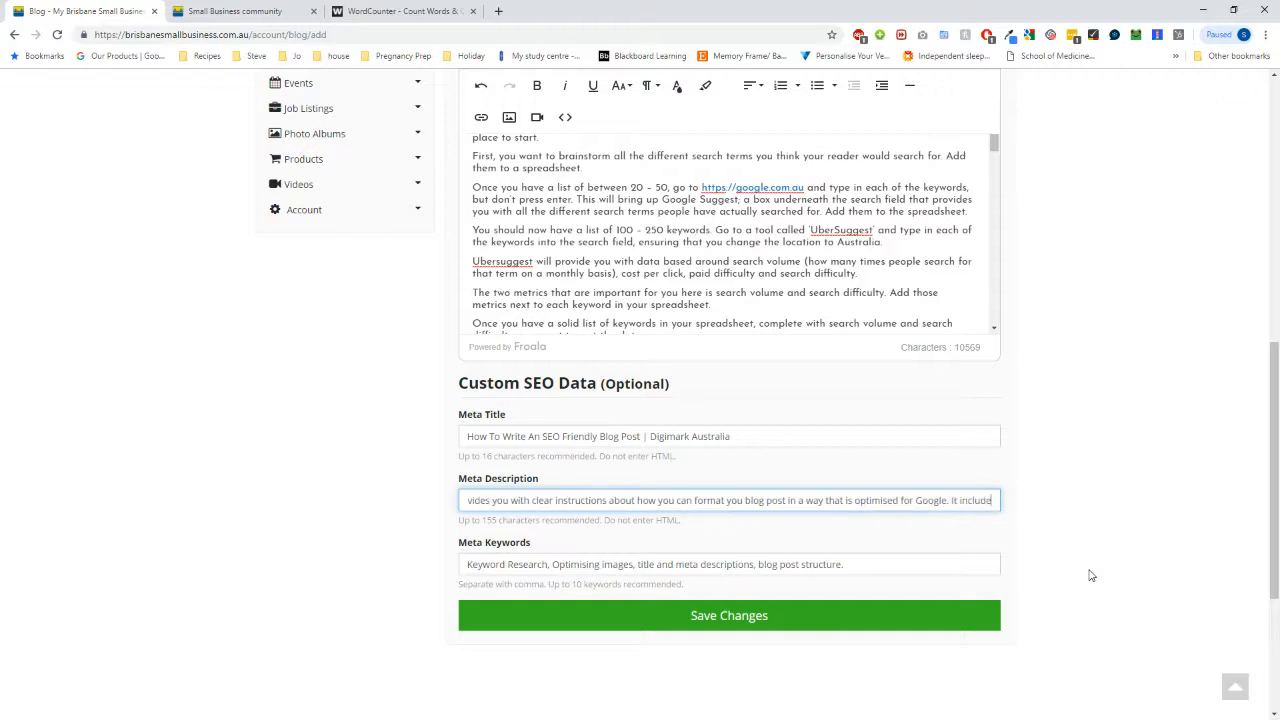
pyautogui.write('s')
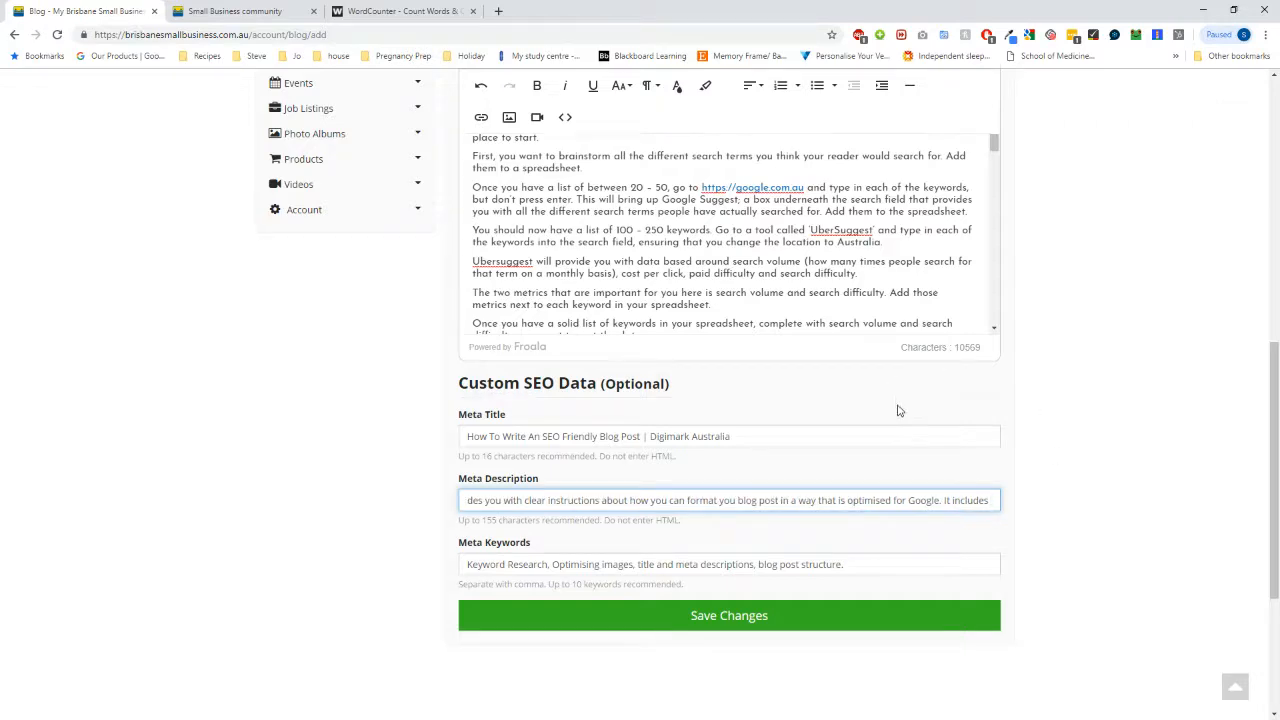
# Upload the tv-characters-shows-memes_1 picture from the Downloads folder as the blog article's image.
pyautogui.scroll(5, 905, 415)
pyautogui.scroll(-10, 779, 315)
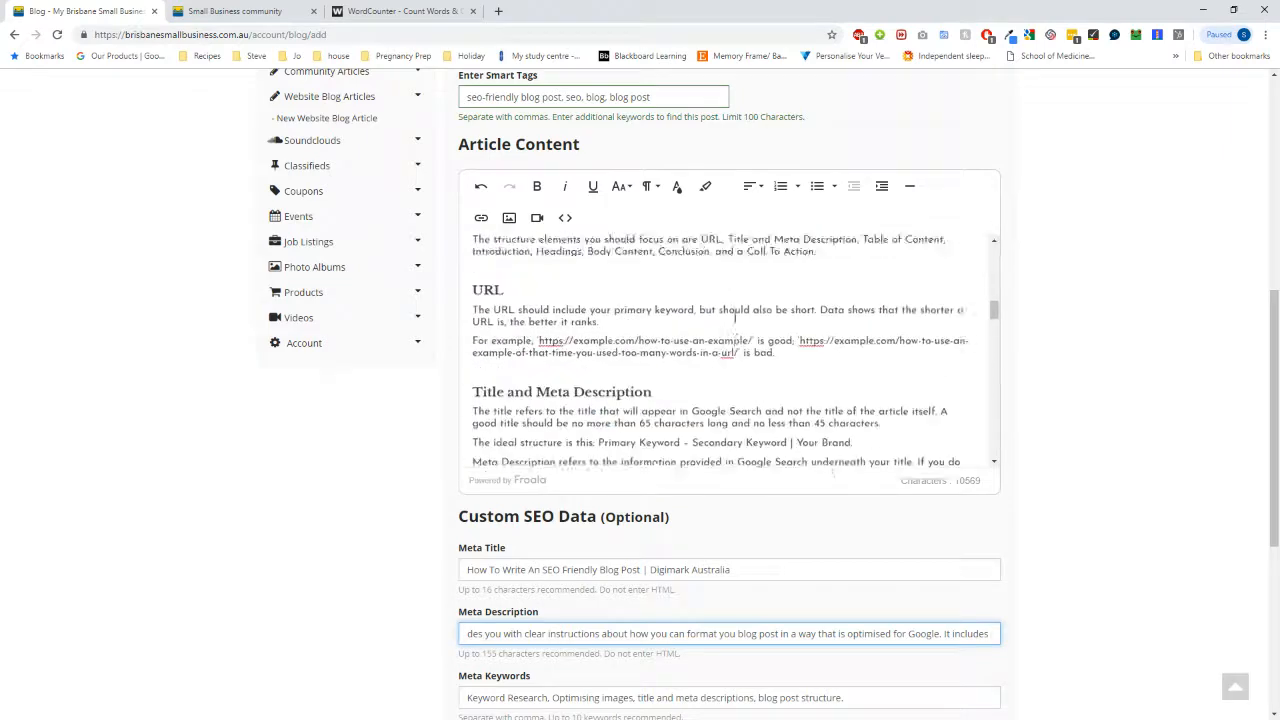
pyautogui.scroll(5, 1006, 553)
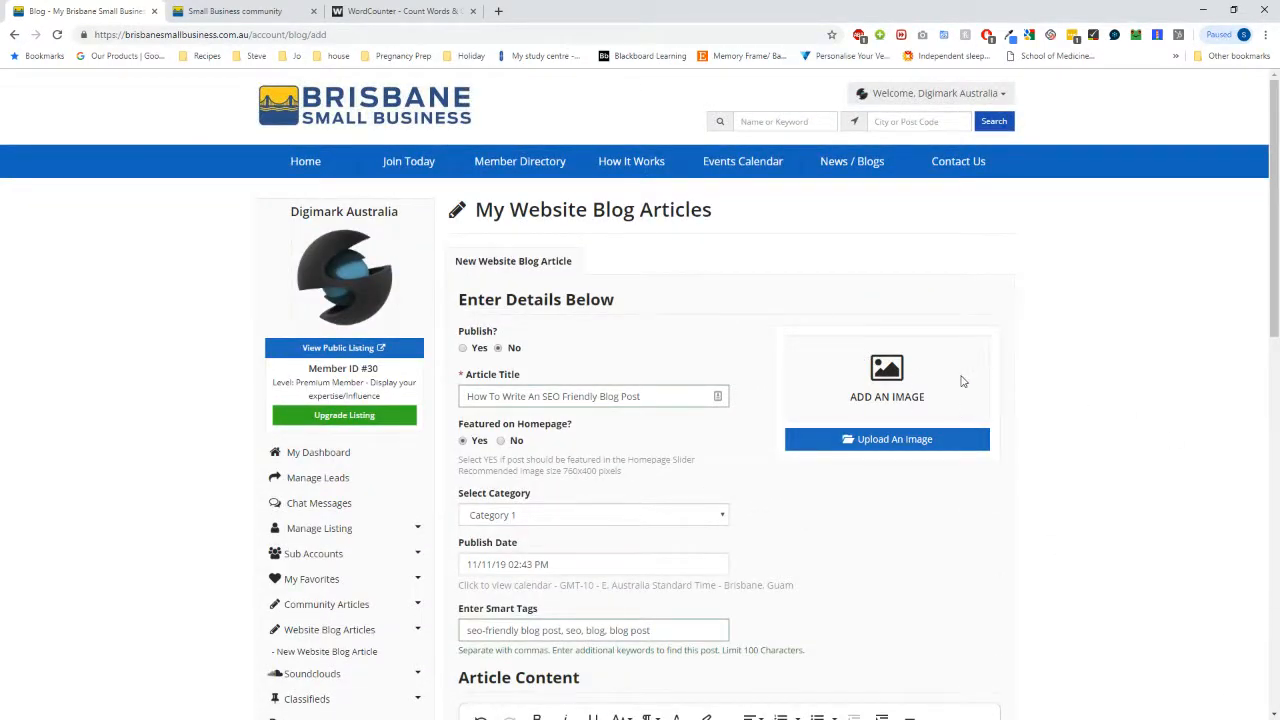
pyautogui.scroll(-1, 962, 381)
pyautogui.scroll(-8, 898, 346)
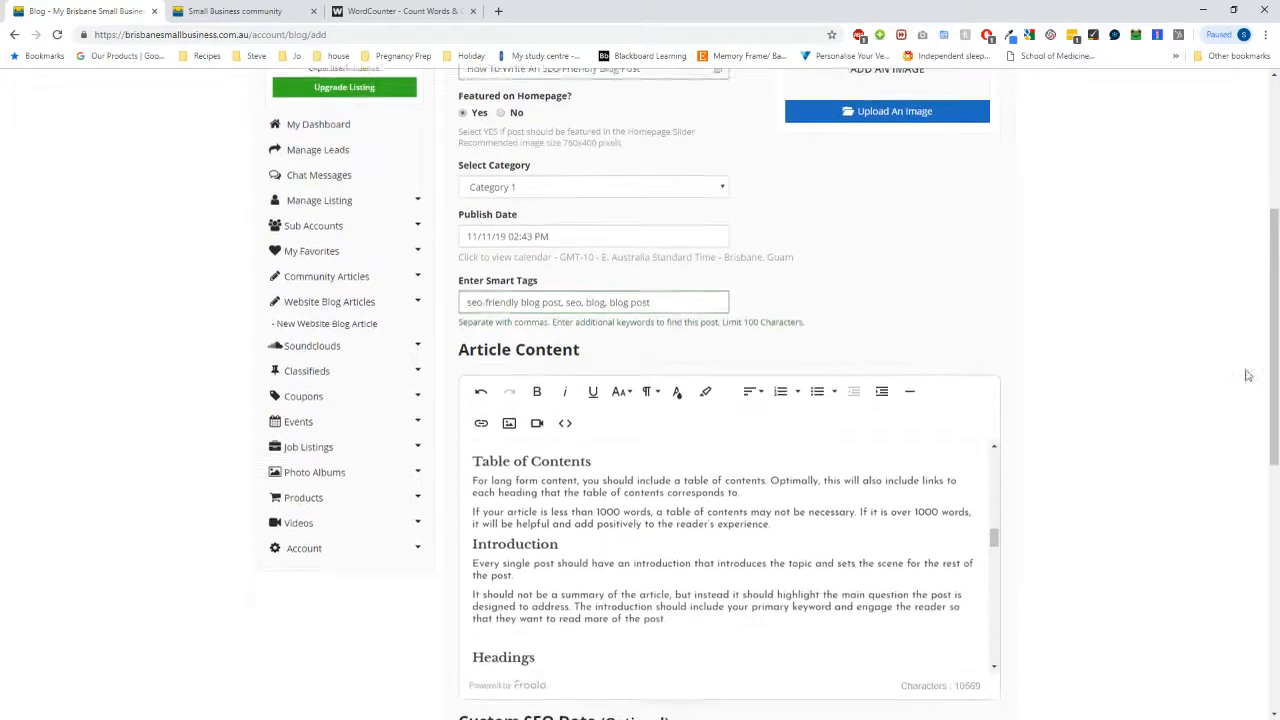
pyautogui.scroll(5, 1146, 397)
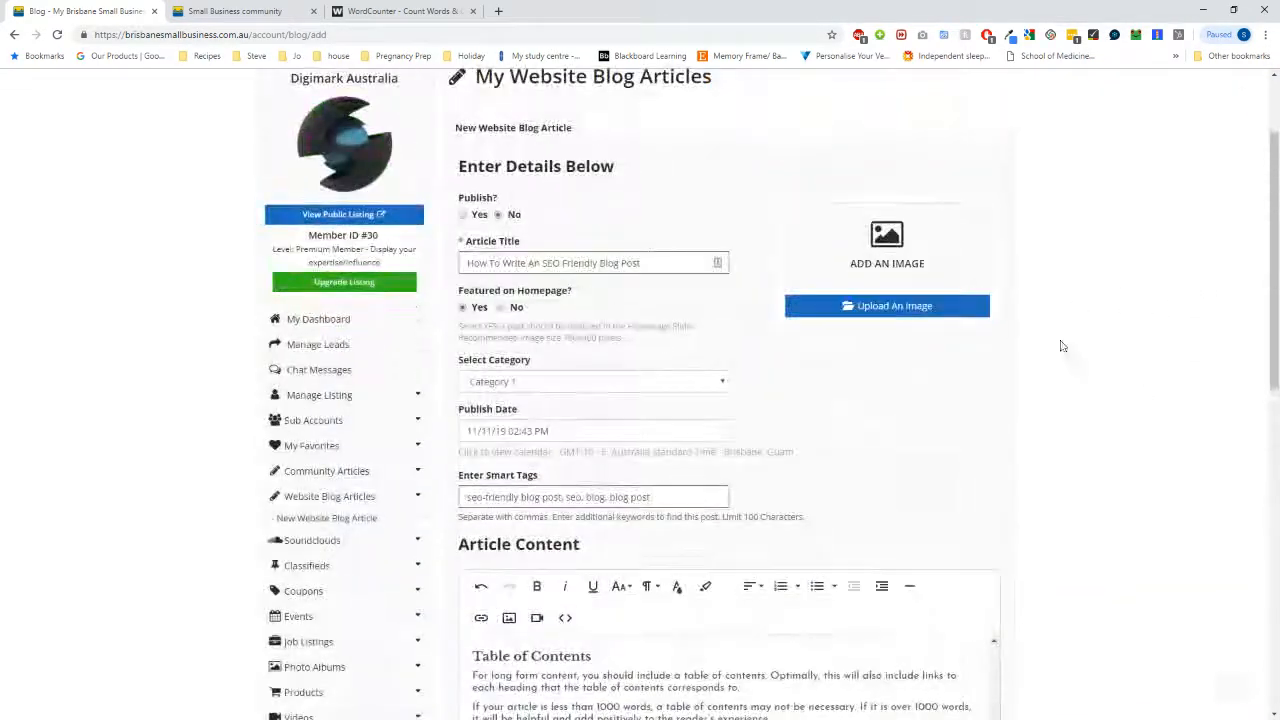
pyautogui.click(905, 306)
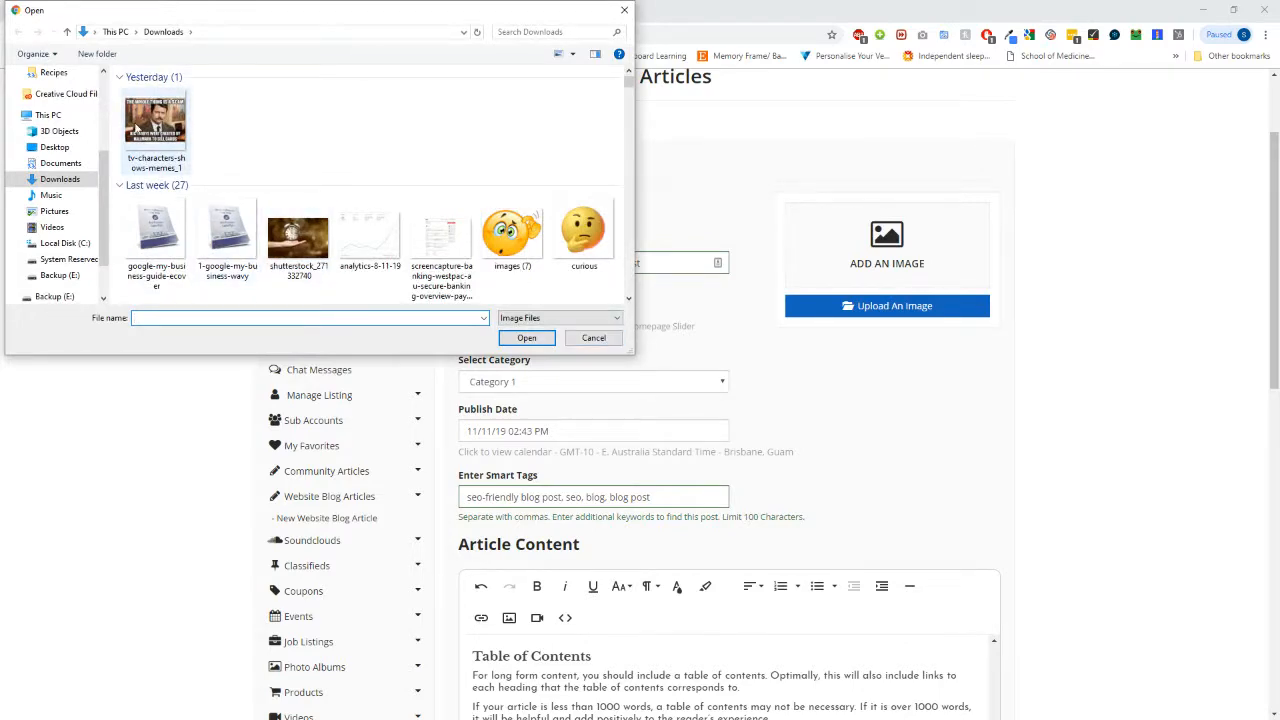
pyautogui.click(150, 120)
pyautogui.doubleClick(150, 120)
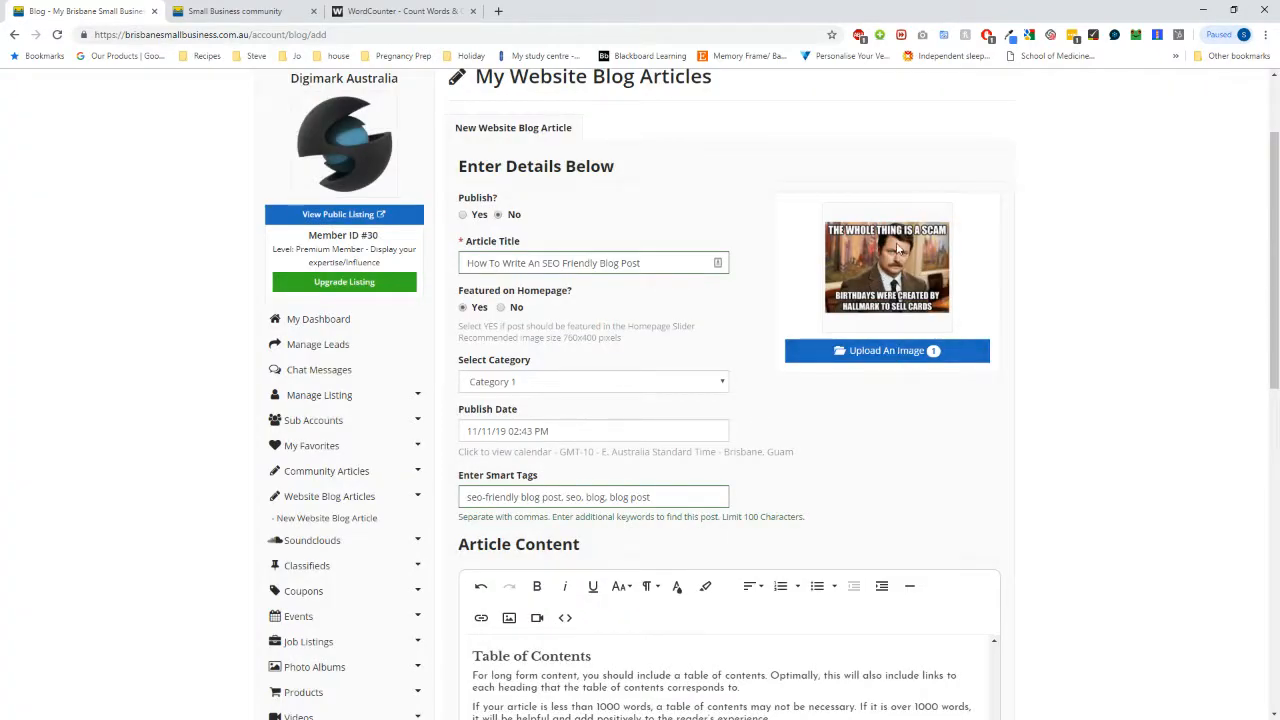
pyautogui.click(880, 350)
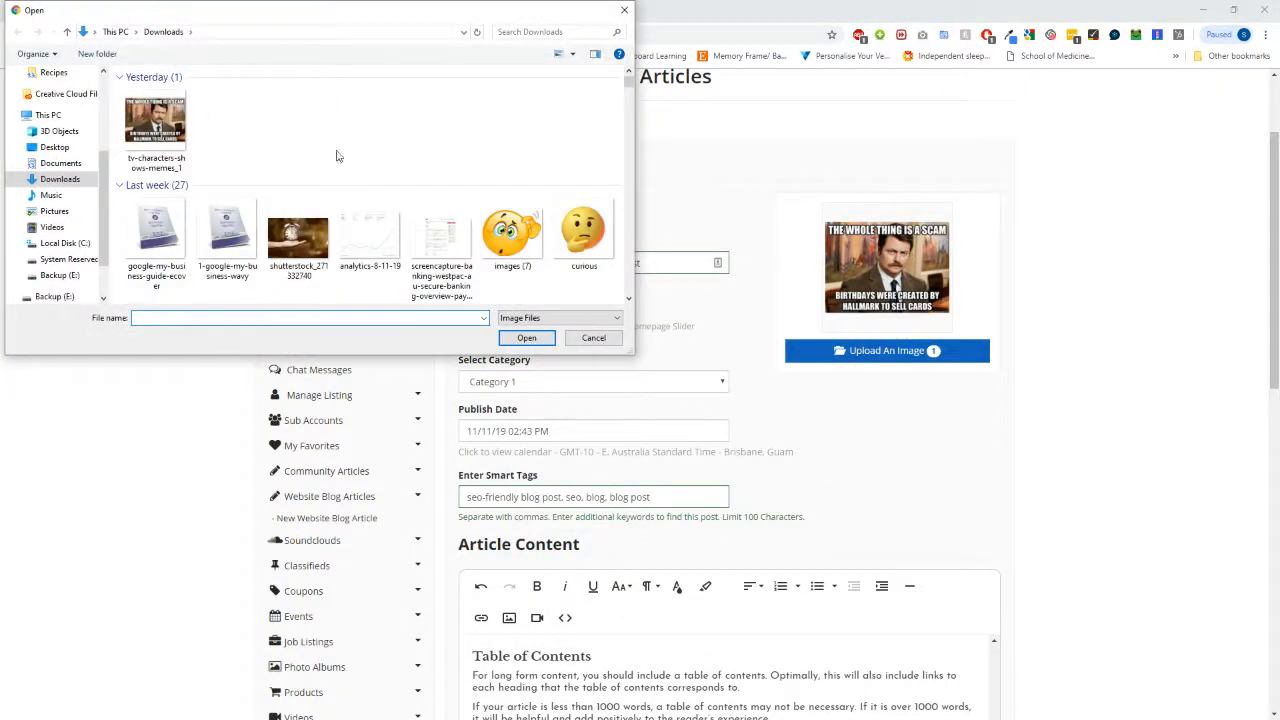
pyautogui.click(594, 339)
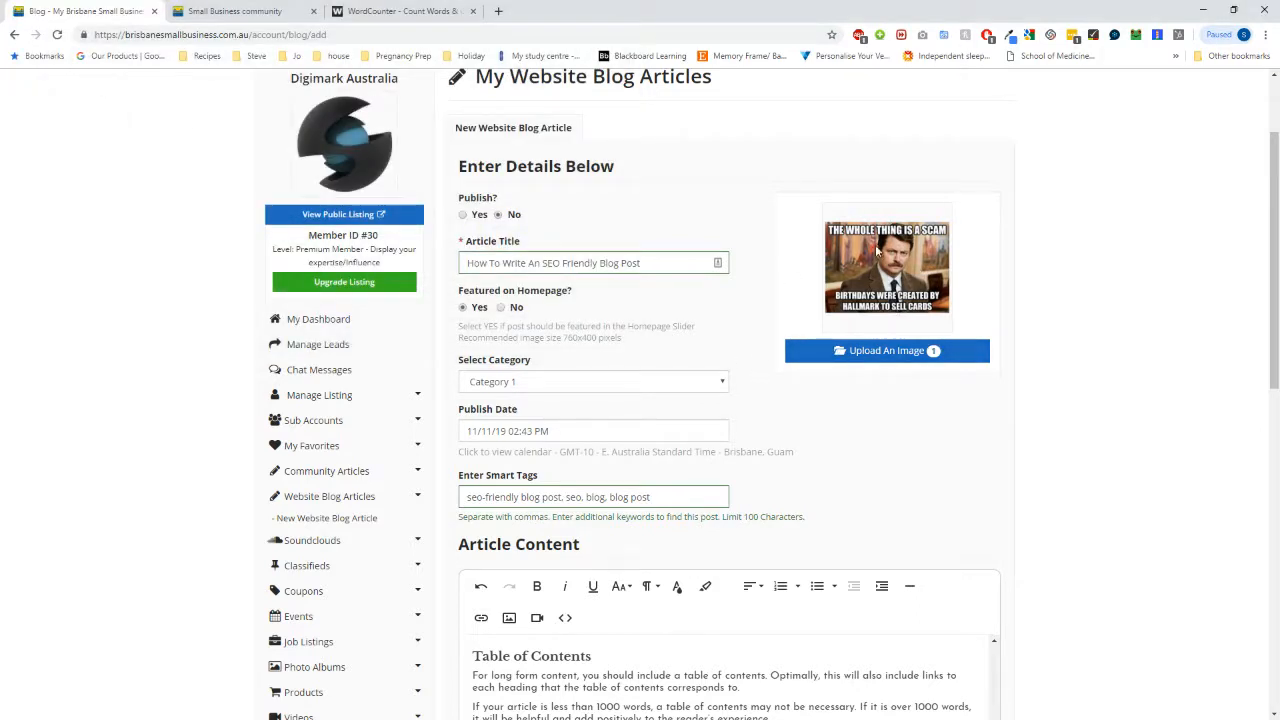
# Review the article form from the uploaded image and details through the article content to the custom SEO data.
pyautogui.scroll(1, 860, 295)
pyautogui.scroll(-5, 858, 292)
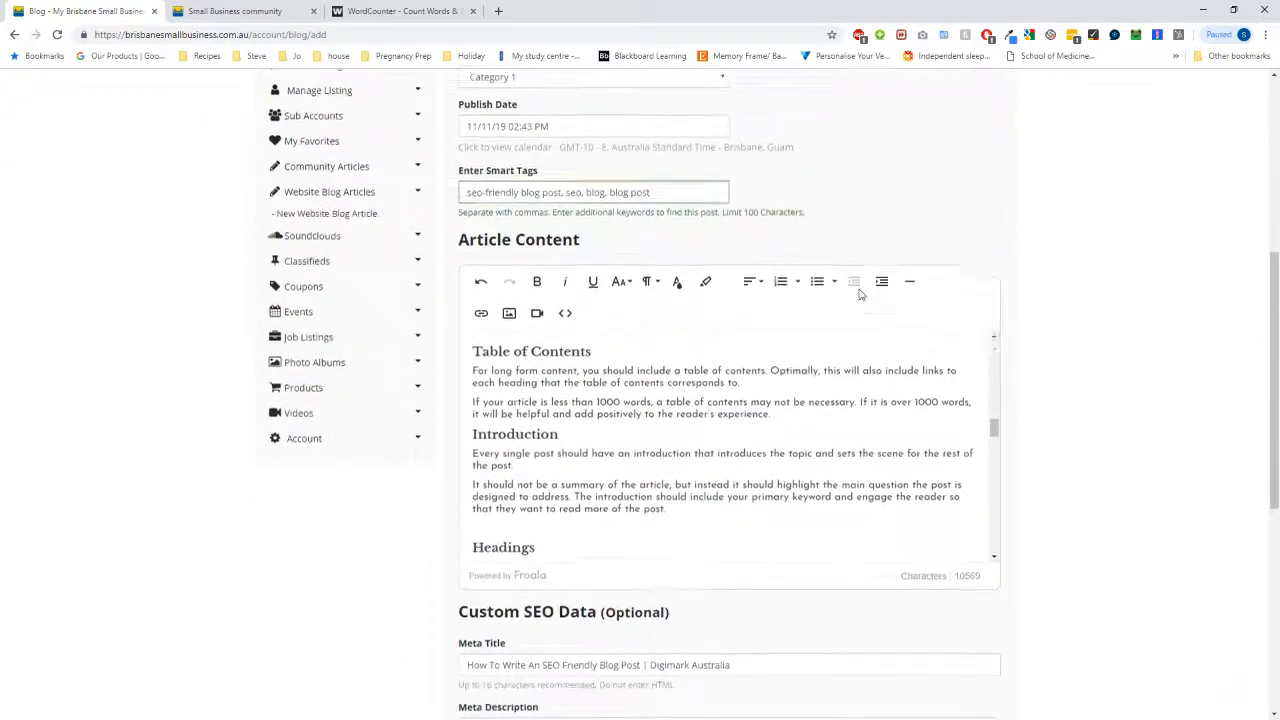
pyautogui.scroll(2, 865, 296)
pyautogui.scroll(2, 880, 230)
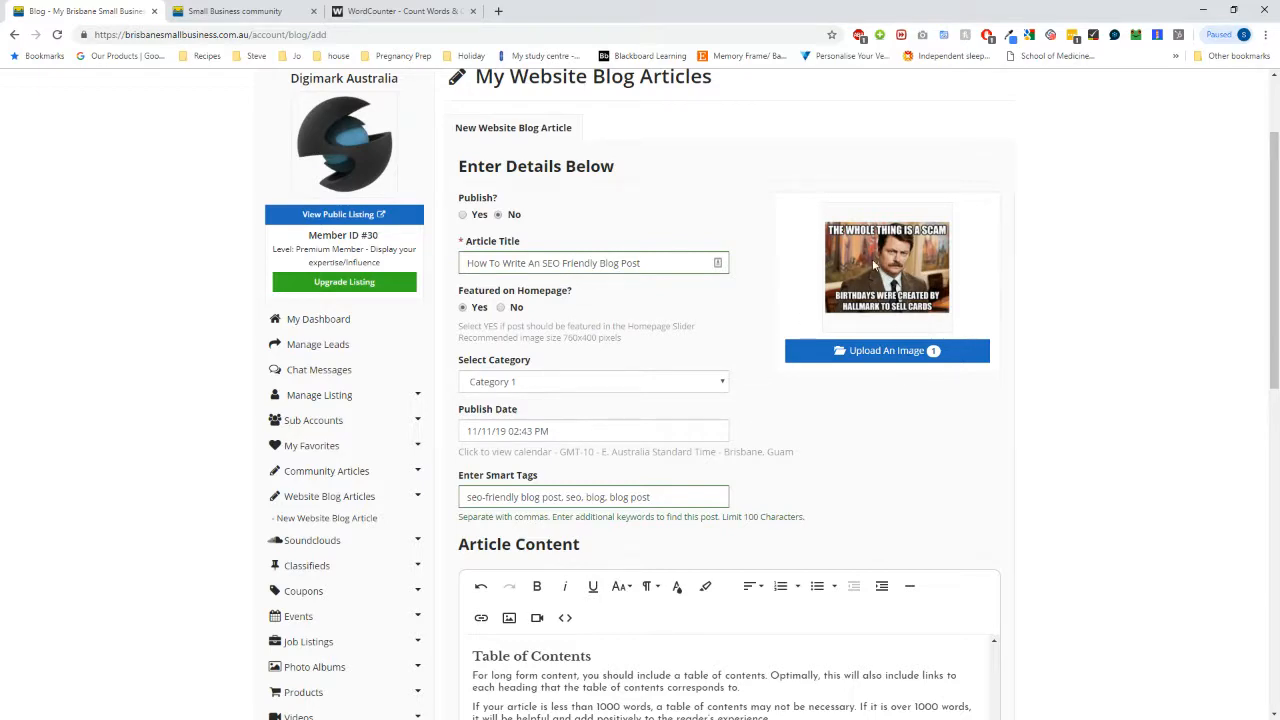
pyautogui.scroll(-10, 900, 290)
pyautogui.scroll(4, 930, 300)
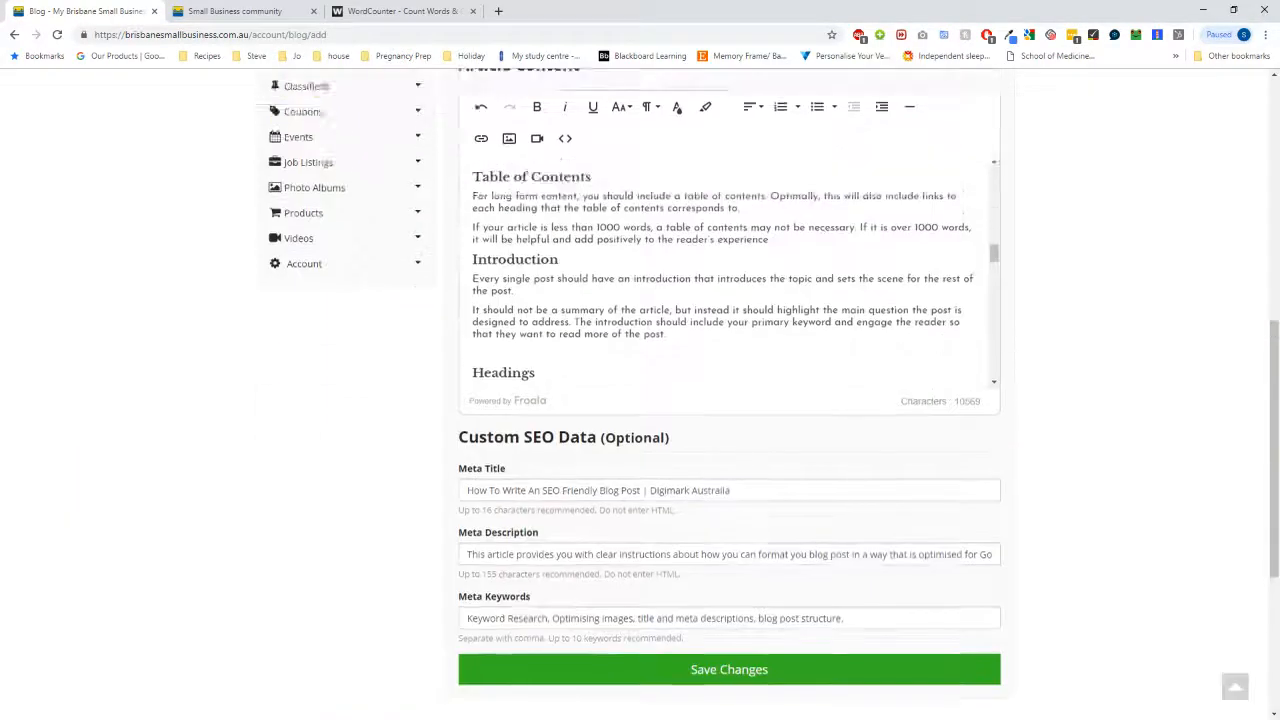
pyautogui.scroll(6, 889, 441)
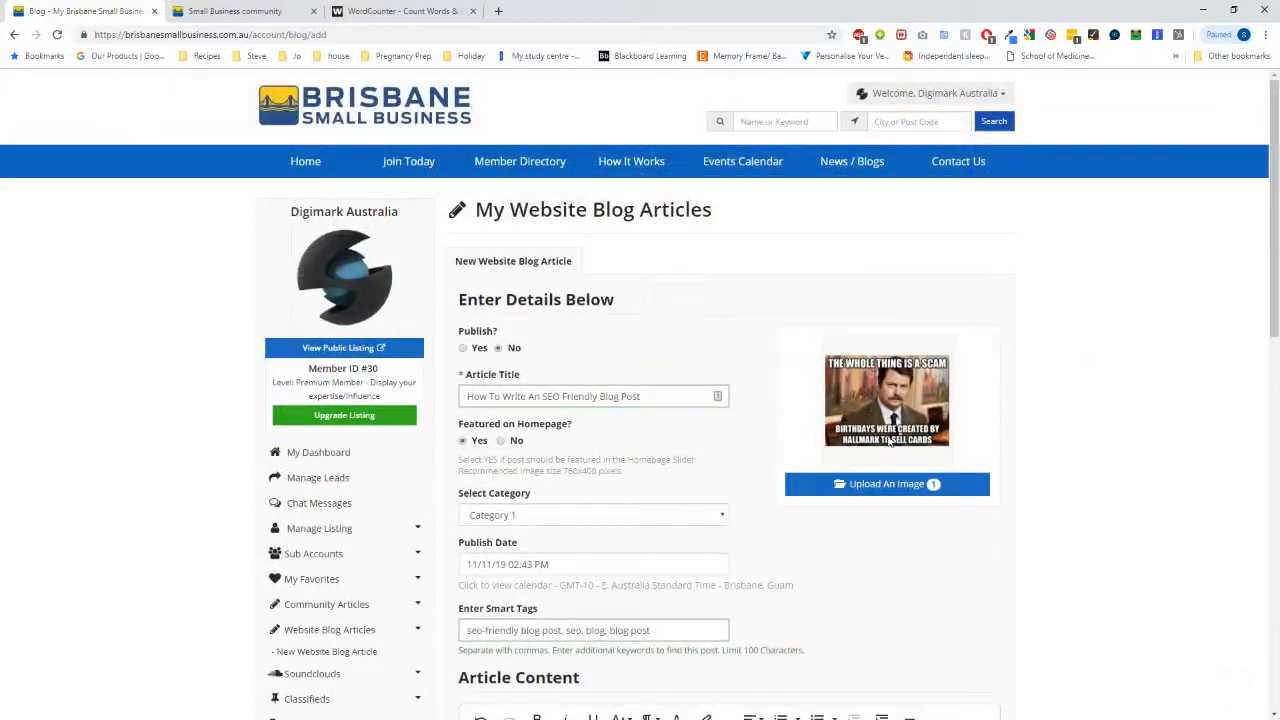
pyautogui.scroll(-5, 889, 441)
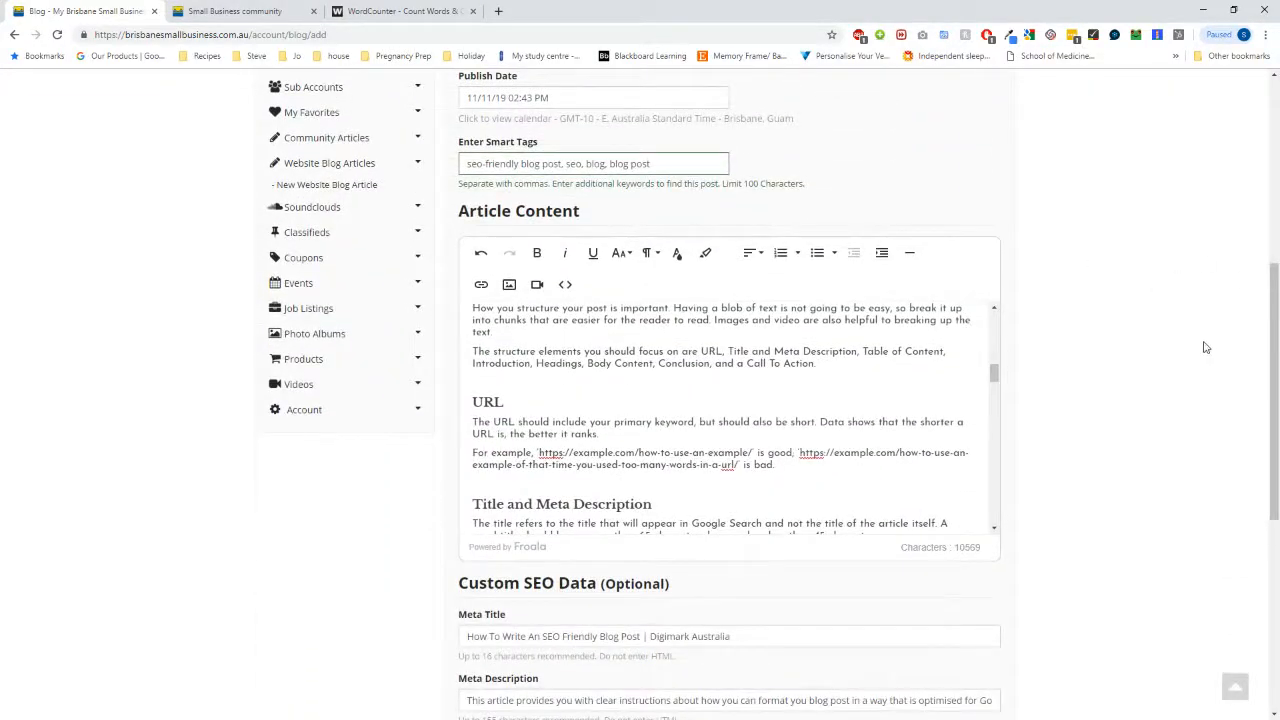
pyautogui.scroll(4, 1203, 349)
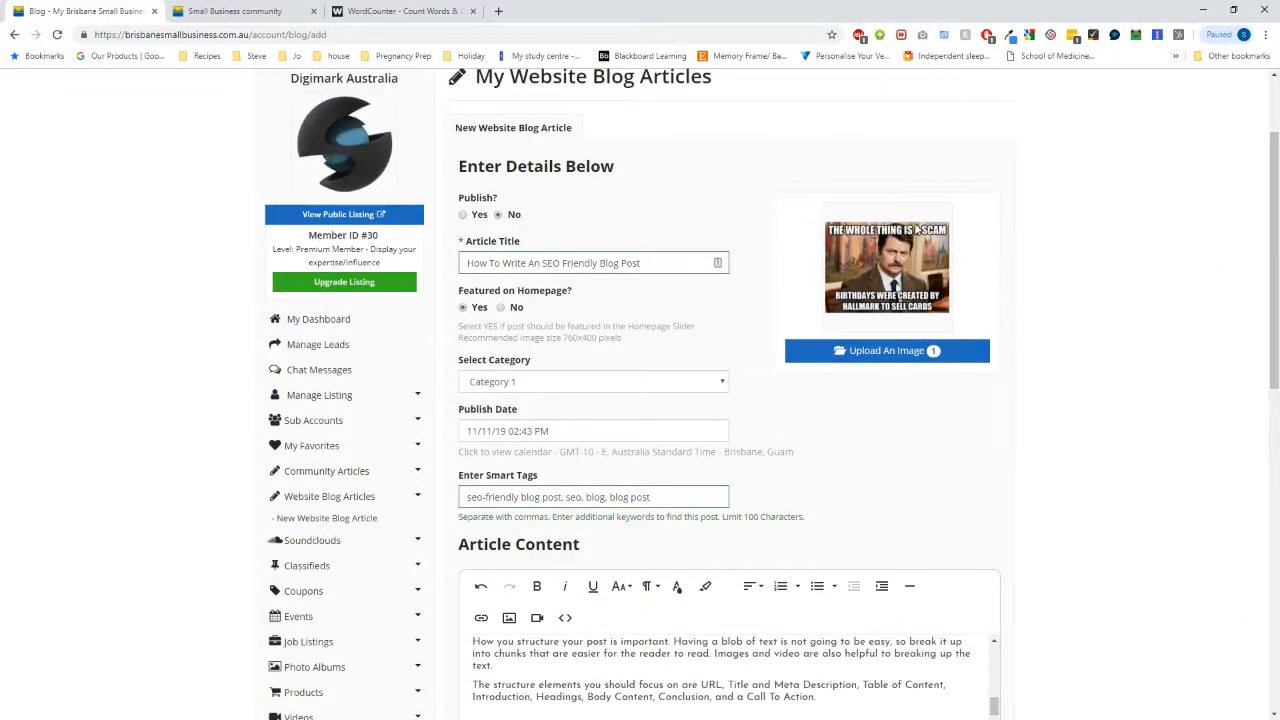
pyautogui.scroll(-1, 1150, 340)
pyautogui.scroll(-7, 1094, 334)
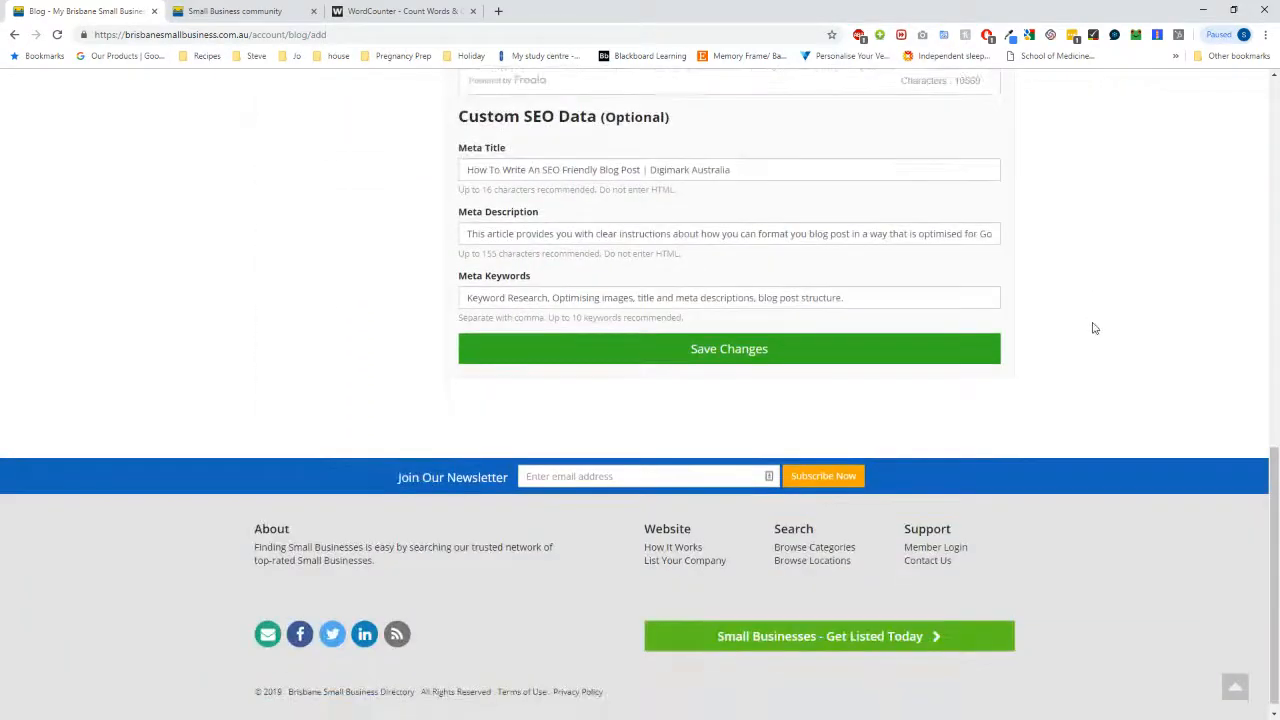
pyautogui.scroll(4, 1093, 328)
pyautogui.scroll(1, 1093, 335)
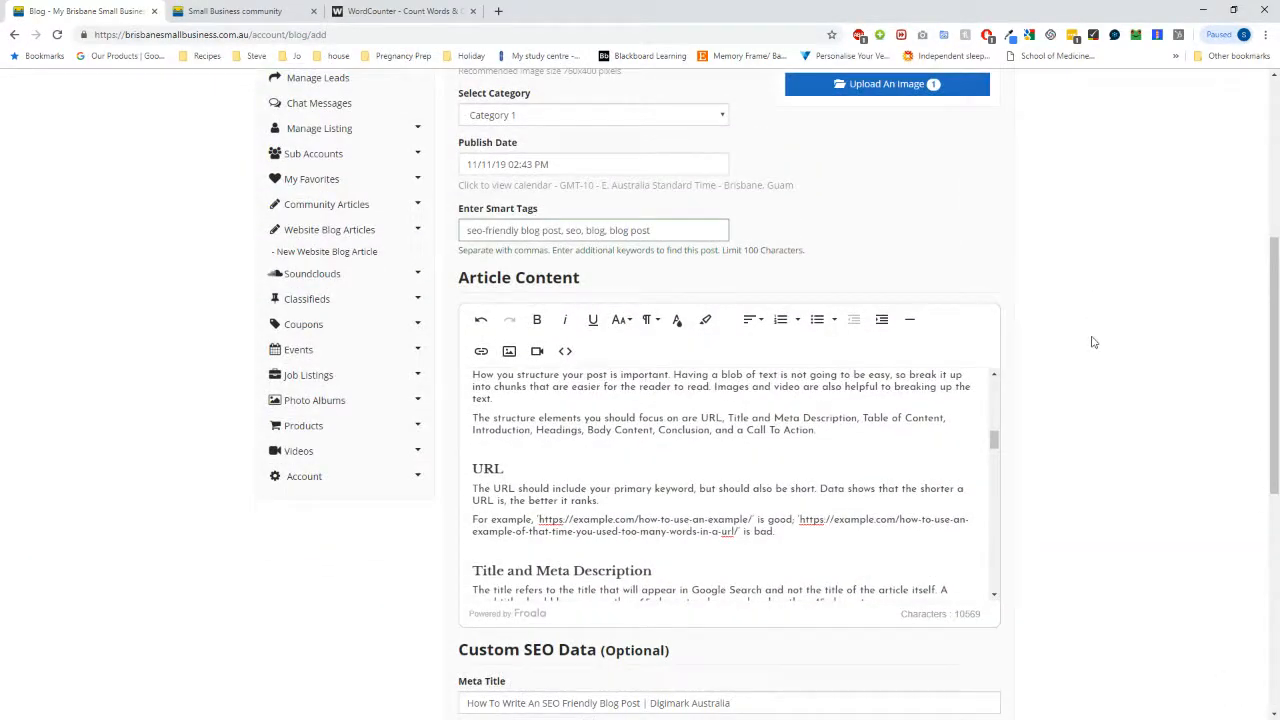